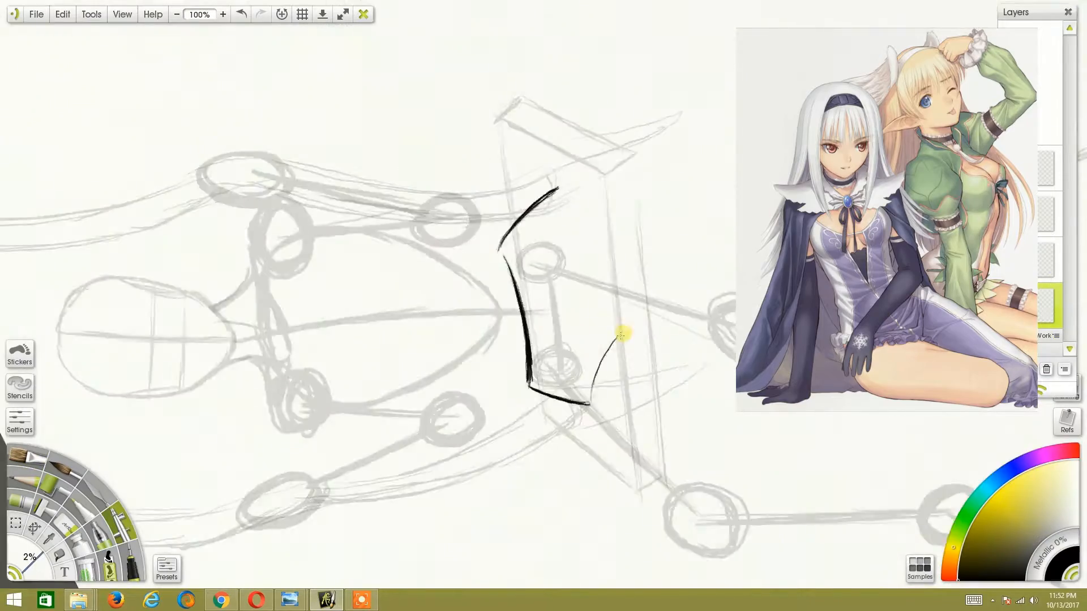
Draw the figure's base outline in black over the faded skeleton, covering the legs, torso, arms, hands and head.
{"action": "key", "text": "ctrl+z"}
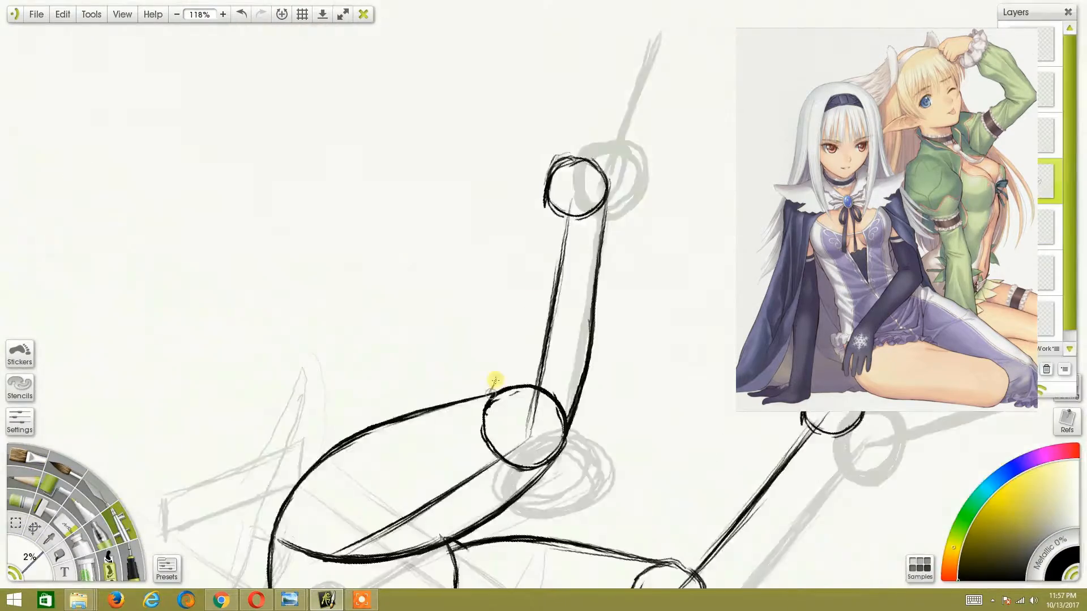
{"action": "left_click_drag", "start_coordinate": [497, 425], "coordinate": [581, 413]}
{"action": "left_click_drag", "start_coordinate": [432, 283], "coordinate": [434, 279]}
{"action": "left_click", "coordinate": [35, 528]}
{"action": "left_click", "coordinate": [20, 501]}
{"action": "left_click", "coordinate": [15, 524]}
{"action": "left_click_drag", "start_coordinate": [589, 289], "coordinate": [407, 366]}
{"action": "left_click", "coordinate": [35, 528]}
{"action": "key", "text": "ctrl+z"}
{"action": "left_click", "coordinate": [120, 521]}
{"action": "left_click_drag", "start_coordinate": [458, 277], "coordinate": [460, 236]}
{"action": "left_click", "coordinate": [1009, 369]}
{"action": "left_click", "coordinate": [35, 528]}
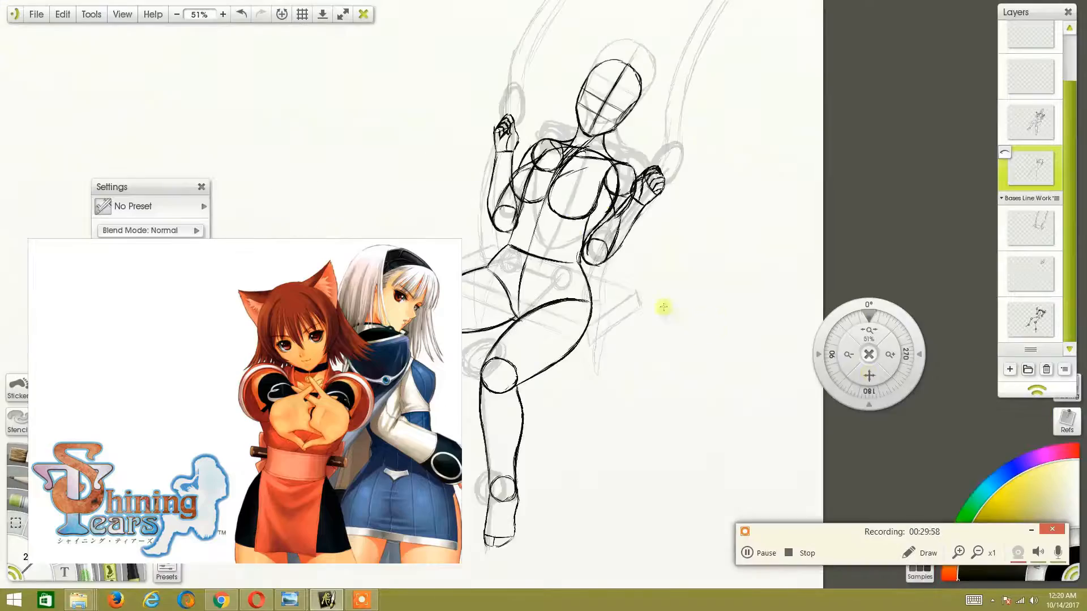
Add a new layer and sketch the outfit over the base figure, including the loose shirt, shorts and laced sneakers.
{"action": "scroll", "coordinate": [660, 308], "scroll_direction": "up", "scroll_amount": 5}
{"action": "left_click_drag", "start_coordinate": [604, 227], "coordinate": [586, 289]}
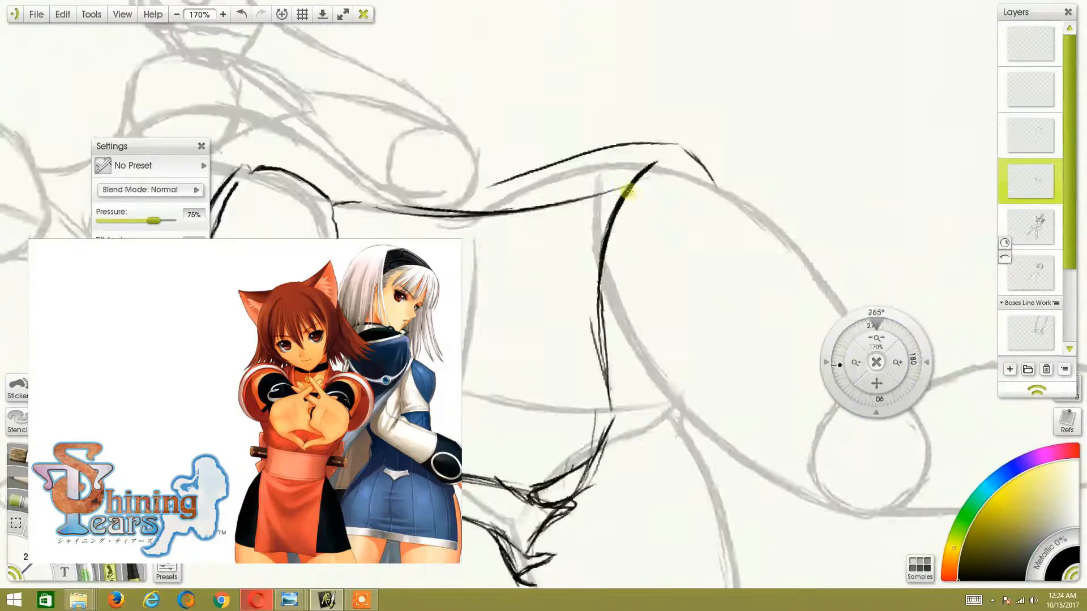
{"action": "left_click", "coordinate": [1009, 369]}
{"action": "left_click_drag", "start_coordinate": [497, 303], "coordinate": [511, 330]}
{"action": "left_click_drag", "start_coordinate": [783, 373], "coordinate": [798, 378]}
{"action": "left_click_drag", "start_coordinate": [572, 383], "coordinate": [608, 297]}
{"action": "mouse_move", "coordinate": [804, 412]}
{"action": "left_mouse_down"}
{"action": "mouse_move", "coordinate": [805, 396]}
{"action": "mouse_move", "coordinate": [747, 417]}
{"action": "left_mouse_up"}
{"action": "left_click_drag", "start_coordinate": [629, 322], "coordinate": [682, 391]}
{"action": "left_click_drag", "start_coordinate": [566, 317], "coordinate": [651, 397]}
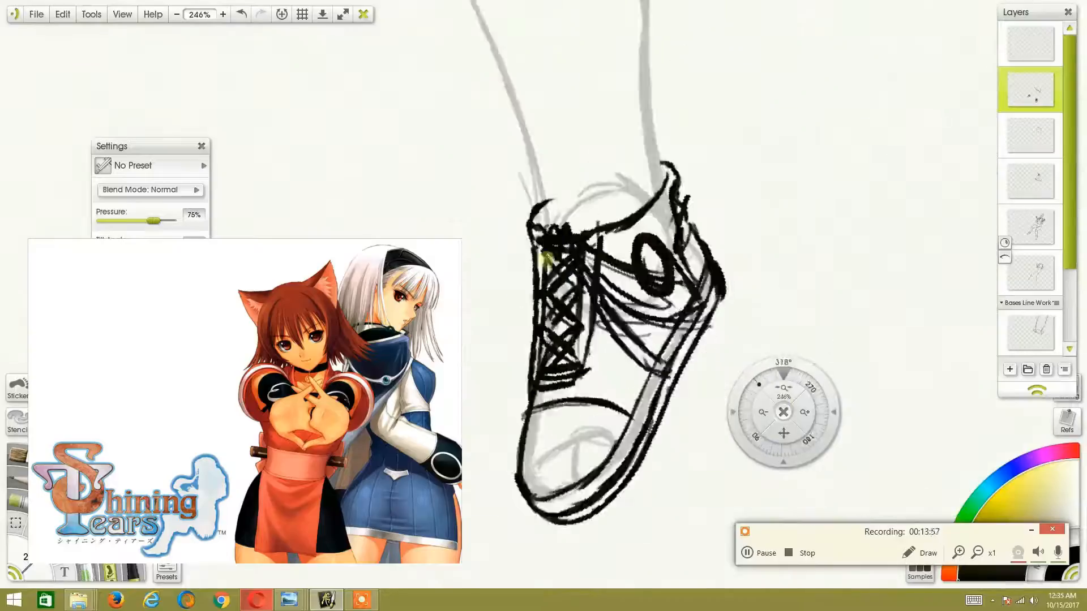
Sketch the bangs and long windblown hair around the head, plus the swing's ropes and seat.
{"action": "scroll", "coordinate": [623, 317], "scroll_direction": "down", "scroll_amount": 5}
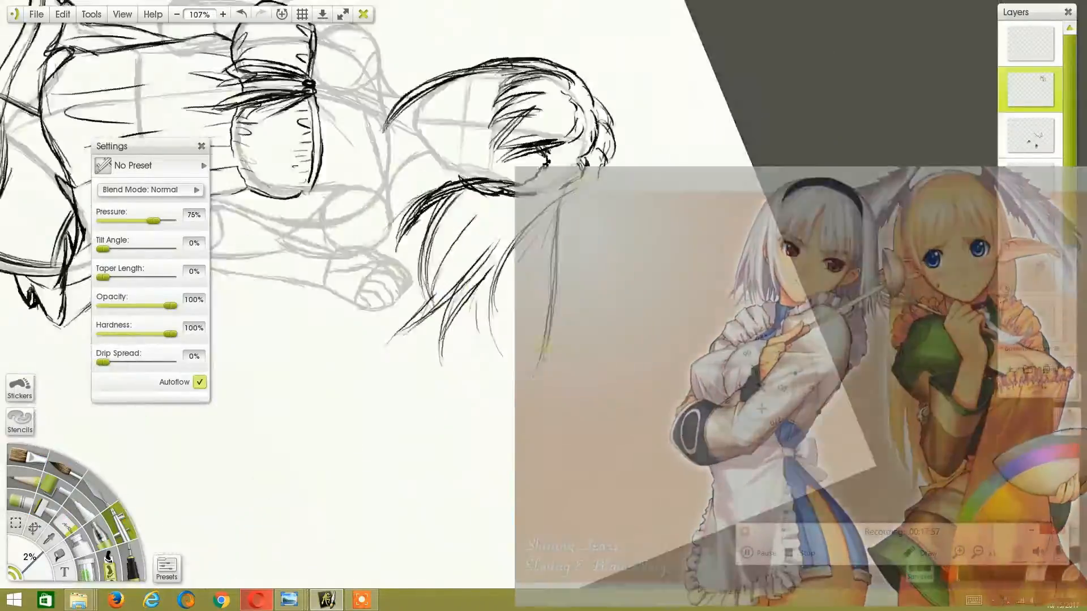
{"action": "left_click_drag", "start_coordinate": [762, 409], "coordinate": [792, 381]}
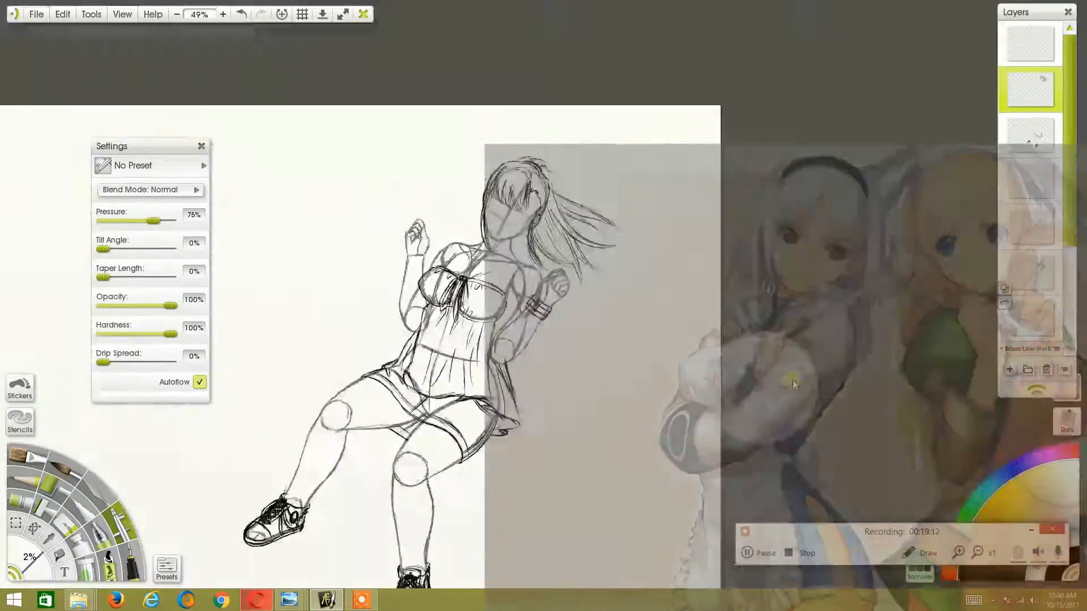
{"action": "left_click_drag", "start_coordinate": [470, 227], "coordinate": [512, 211]}
{"action": "left_click_drag", "start_coordinate": [478, 436], "coordinate": [558, 395]}
{"action": "left_click_drag", "start_coordinate": [769, 413], "coordinate": [783, 395]}
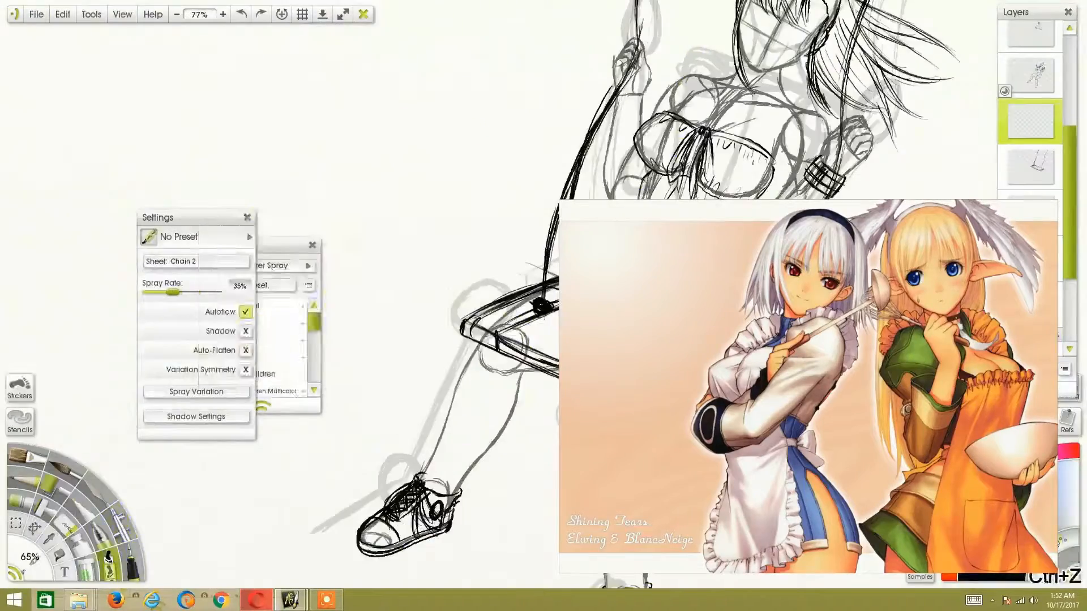
Open the spray variation settings for the Chain 2 sticker spray.
{"action": "left_click", "coordinate": [197, 391]}
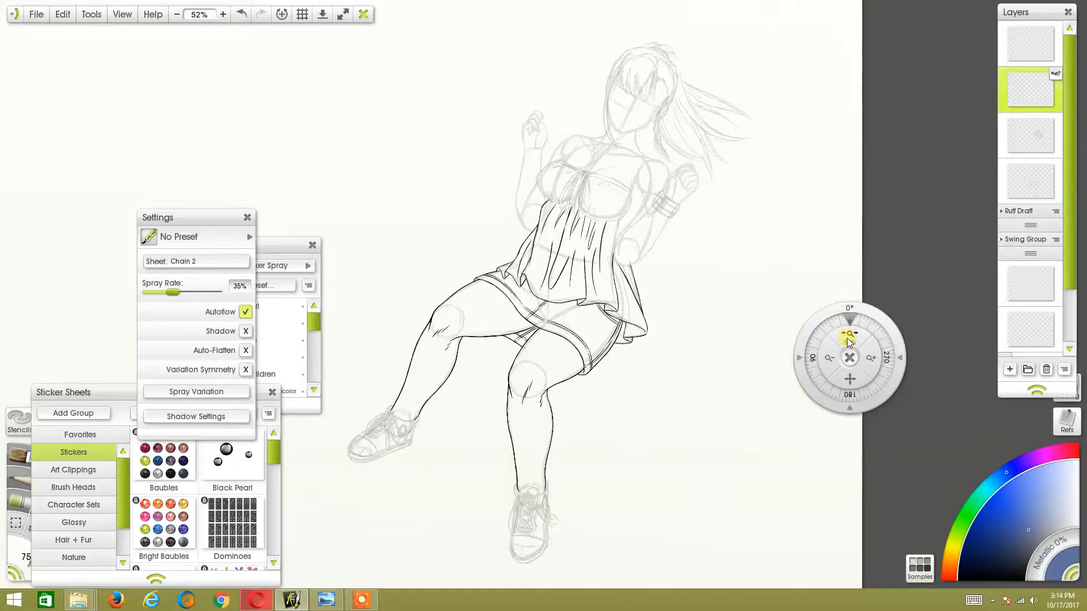
Examine the inked skirt folds and the uninked bust, shoulders and arms of the rough draft up close.
{"action": "left_click_drag", "start_coordinate": [848, 343], "coordinate": [902, 338]}
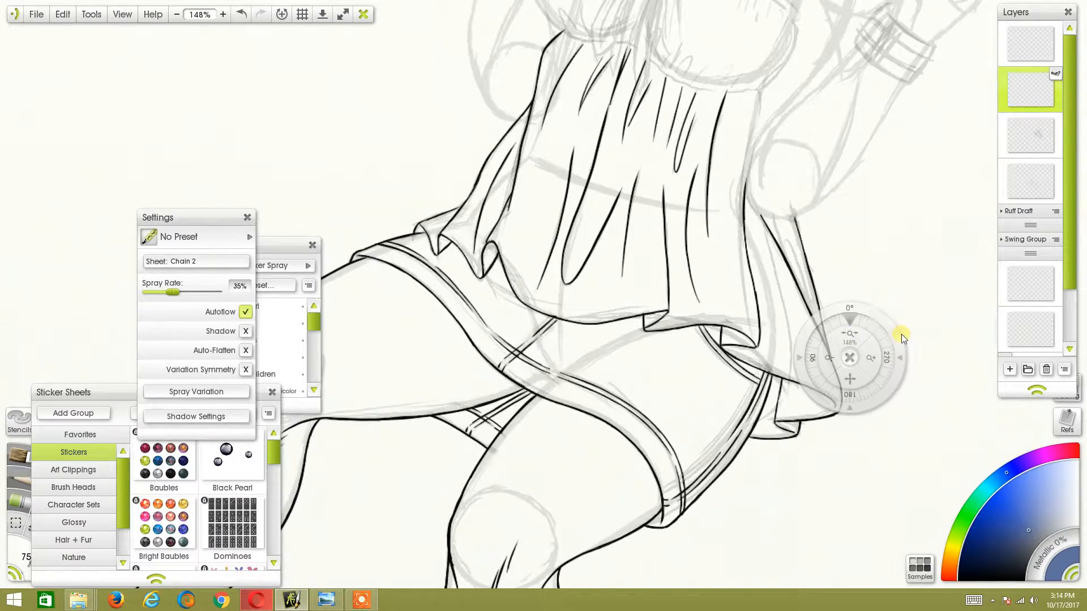
{"action": "left_click_drag", "start_coordinate": [850, 382], "coordinate": [657, 602]}
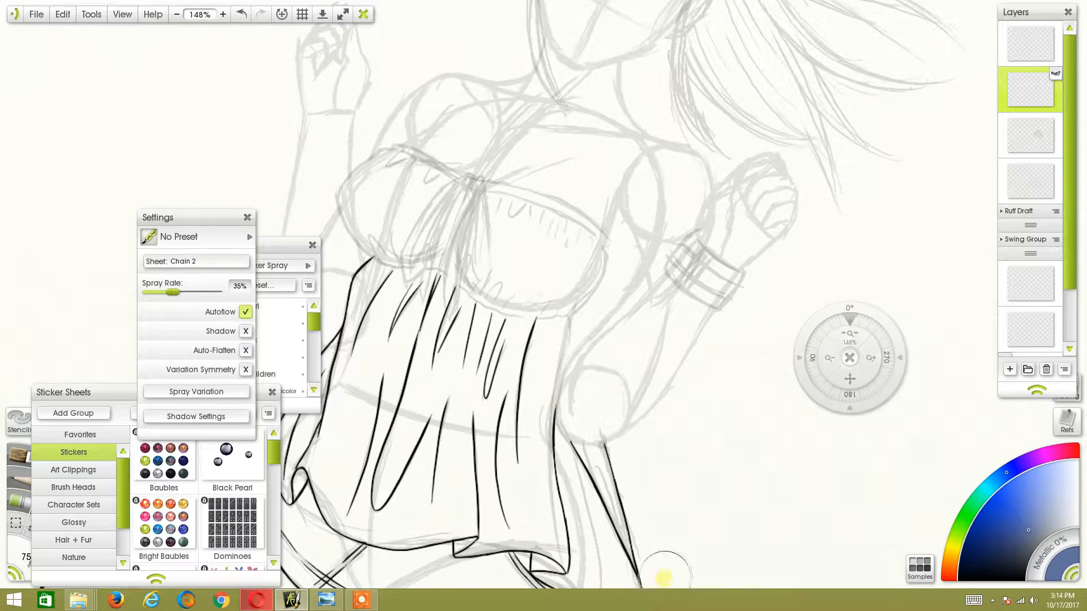
{"action": "scroll", "coordinate": [652, 373], "scroll_direction": "down", "scroll_amount": 4}
{"action": "scroll", "coordinate": [653, 373], "scroll_direction": "up", "scroll_amount": 4}
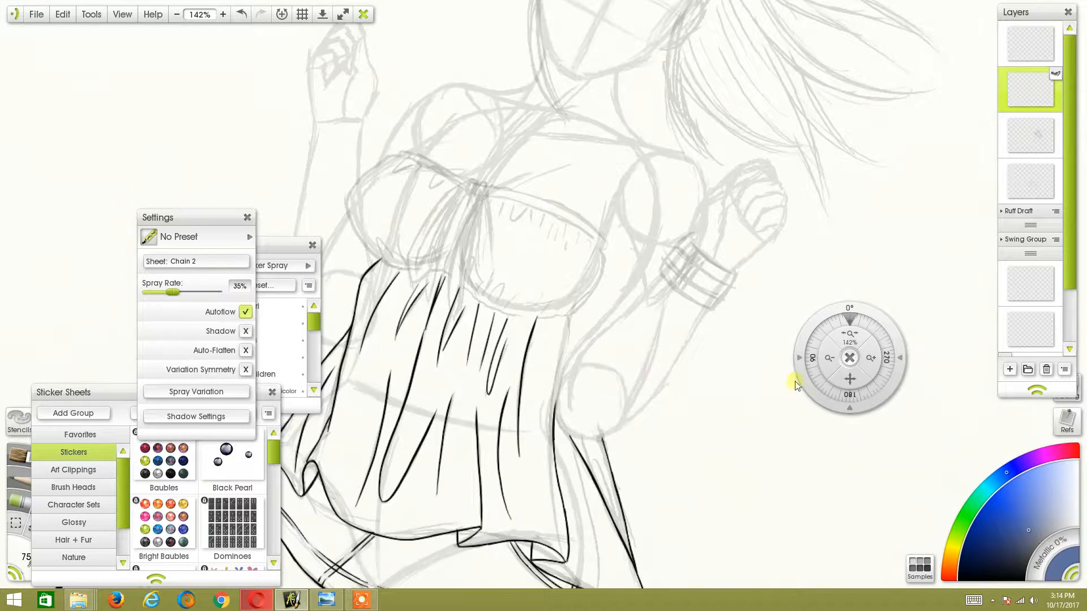
{"action": "left_click_drag", "start_coordinate": [850, 379], "coordinate": [897, 284]}
{"action": "scroll", "coordinate": [593, 430], "scroll_direction": "down", "scroll_amount": 4}
{"action": "scroll", "coordinate": [593, 430], "scroll_direction": "down", "scroll_amount": 2}
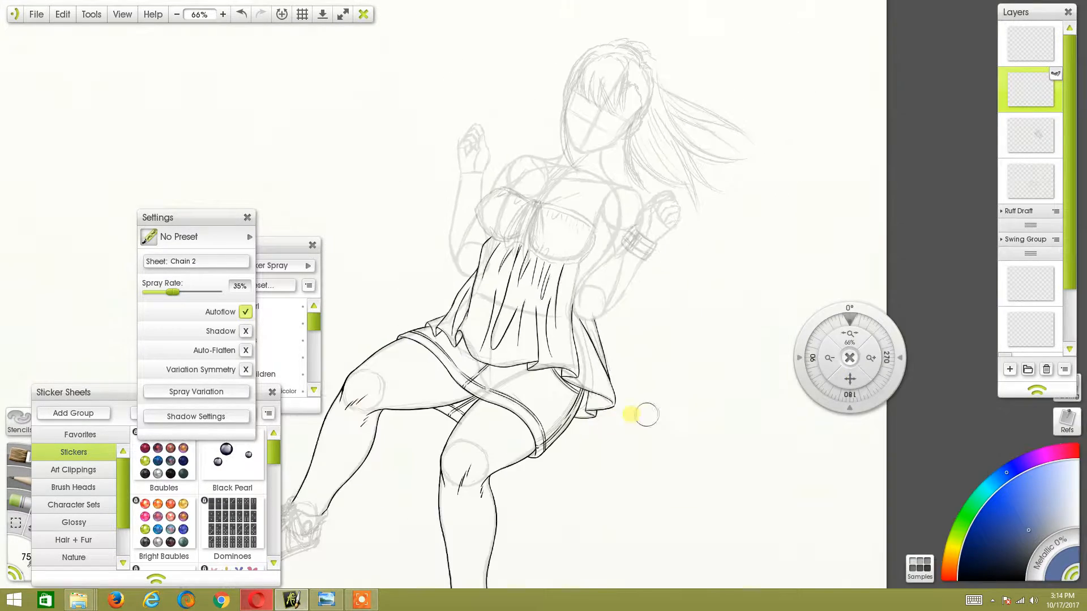
{"action": "left_click_drag", "start_coordinate": [859, 376], "coordinate": [788, 248]}
{"action": "scroll", "coordinate": [636, 230], "scroll_direction": "up", "scroll_amount": 5}
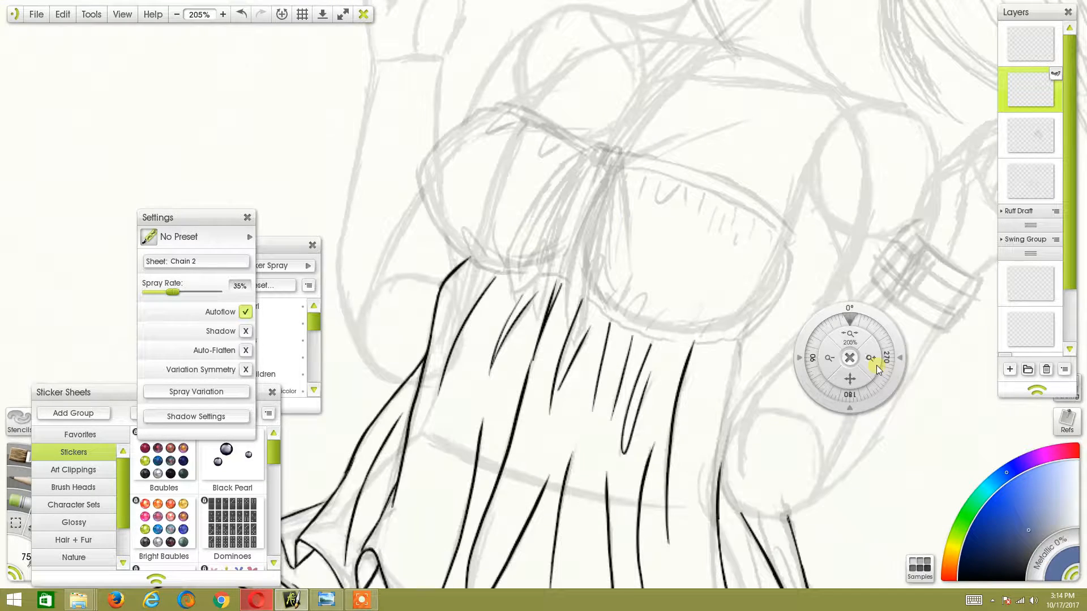
{"action": "left_click_drag", "start_coordinate": [850, 378], "coordinate": [880, 484]}
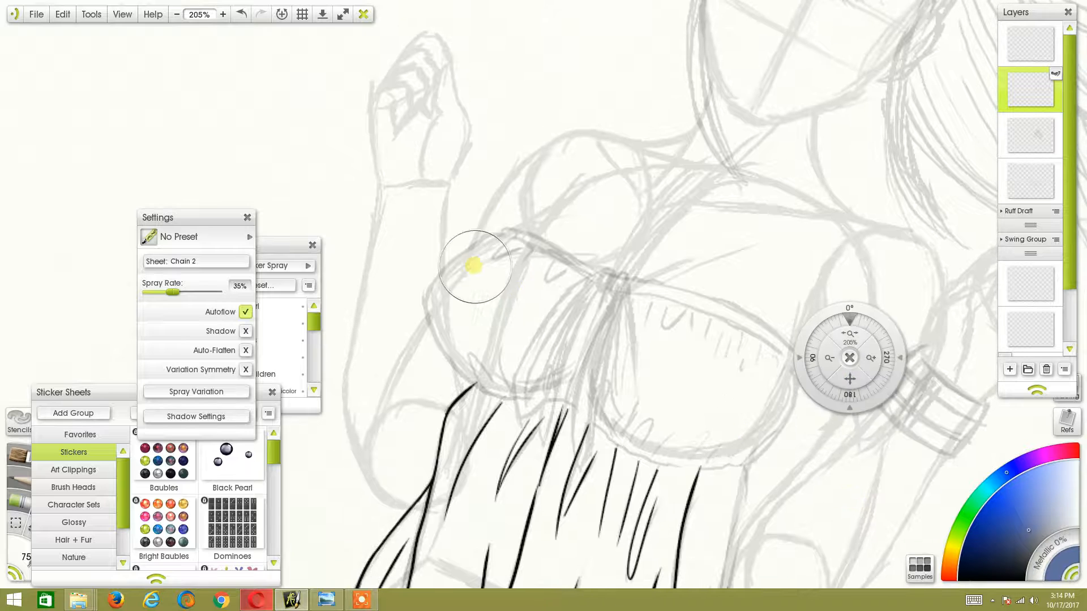
{"action": "scroll", "coordinate": [499, 280], "scroll_direction": "up", "scroll_amount": 2}
{"action": "left_click_drag", "start_coordinate": [850, 378], "coordinate": [787, 347]}
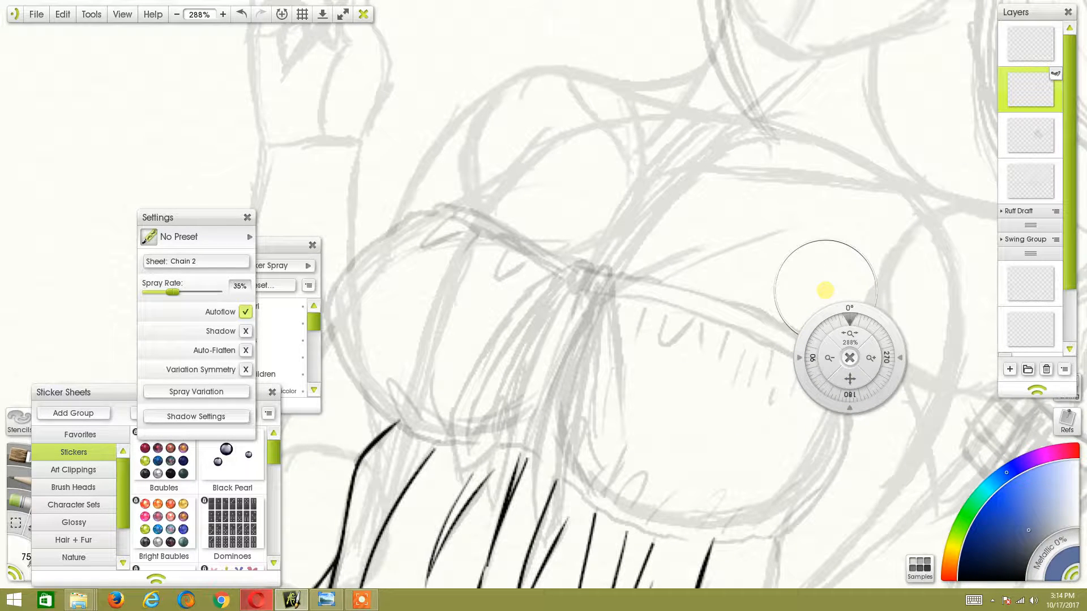
Move the Sticker Sheets window aside, switch to the ink pen and reduce its size to 5%.
{"action": "left_click_drag", "start_coordinate": [845, 374], "coordinate": [870, 335]}
{"action": "left_click_drag", "start_coordinate": [98, 401], "coordinate": [129, 188]}
{"action": "left_click", "coordinate": [125, 545]}
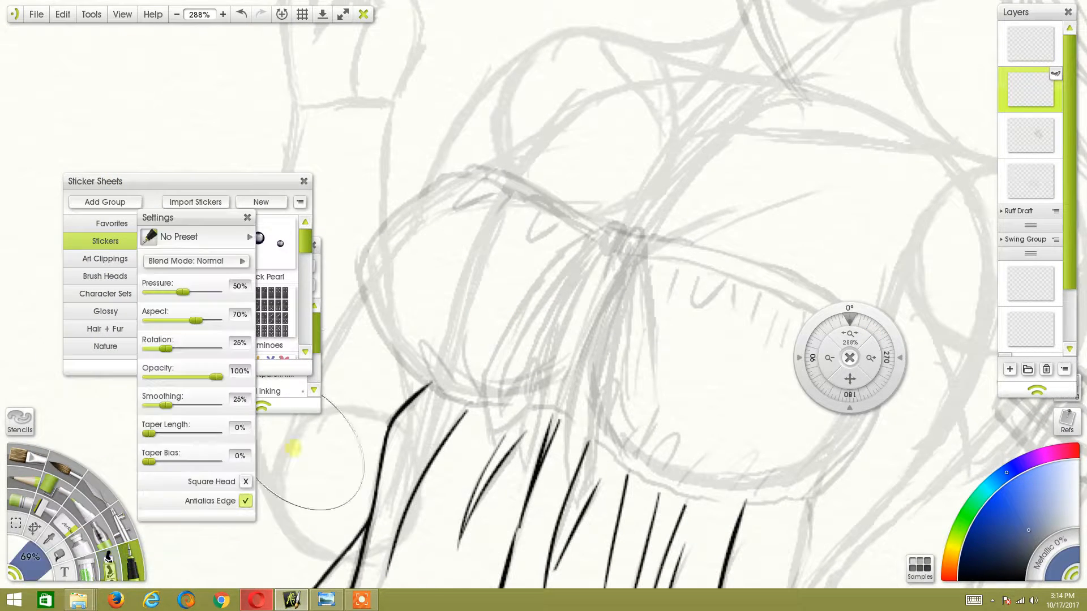
{"action": "key", "text": "["}
{"action": "key", "text": "["}
{"action": "key", "text": "["}
{"action": "key", "text": "["}
{"action": "key", "text": "["}
{"action": "key", "text": "["}
{"action": "key", "text": "["}
{"action": "key", "text": "["}
{"action": "key", "text": "["}
{"action": "key", "text": "["}
{"action": "key", "text": "["}
{"action": "key", "text": "["}
{"action": "key", "text": "["}
{"action": "key", "text": "["}
{"action": "key", "text": "["}
{"action": "key", "text": "["}
{"action": "key", "text": "["}
{"action": "key", "text": "["}
{"action": "key", "text": "["}
{"action": "key", "text": "["}
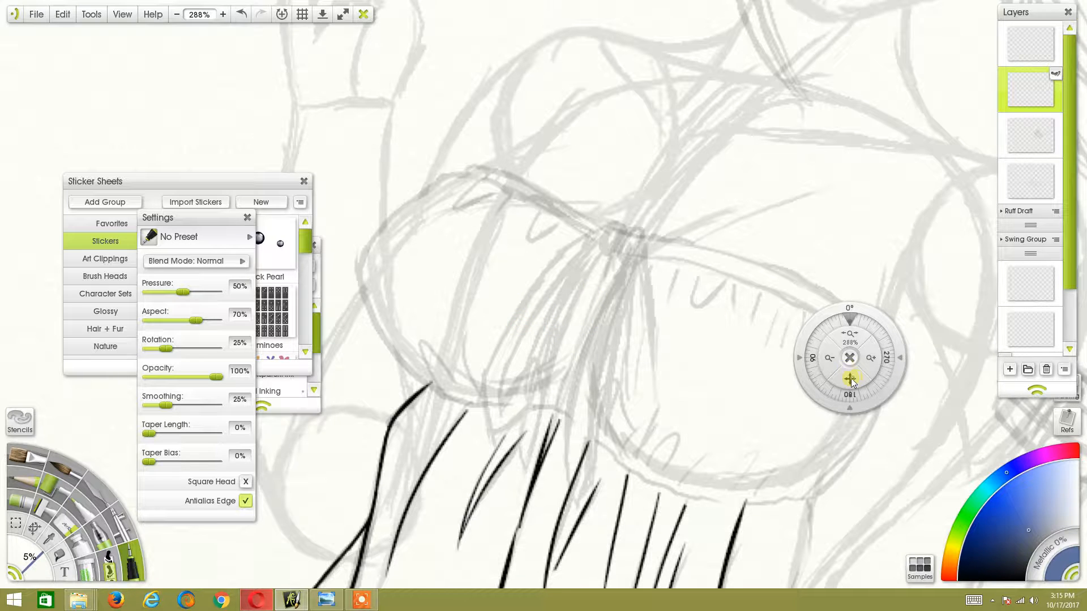
Add a new layer and ink the first stretch of the bust's lower seam in black at the viewer's right side.
{"action": "left_click_drag", "start_coordinate": [851, 379], "coordinate": [952, 365]}
{"action": "left_click_drag", "start_coordinate": [872, 325], "coordinate": [897, 401]}
{"action": "mouse_move", "coordinate": [875, 336]}
{"action": "left_mouse_down"}
{"action": "mouse_move", "coordinate": [886, 351]}
{"action": "mouse_move", "coordinate": [925, 198]}
{"action": "mouse_move", "coordinate": [872, 339]}
{"action": "left_mouse_up"}
{"action": "left_click_drag", "start_coordinate": [850, 378], "coordinate": [859, 215]}
{"action": "left_click_drag", "start_coordinate": [849, 335], "coordinate": [885, 343]}
{"action": "left_click_drag", "start_coordinate": [851, 377], "coordinate": [808, 266]}
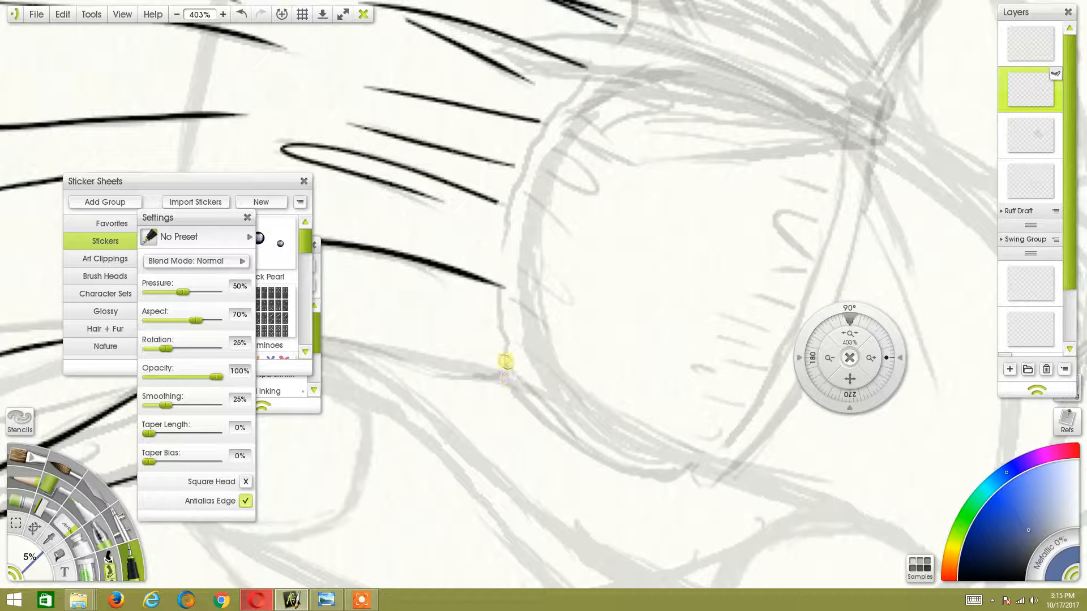
{"action": "key", "text": "ctrl+shift+n"}
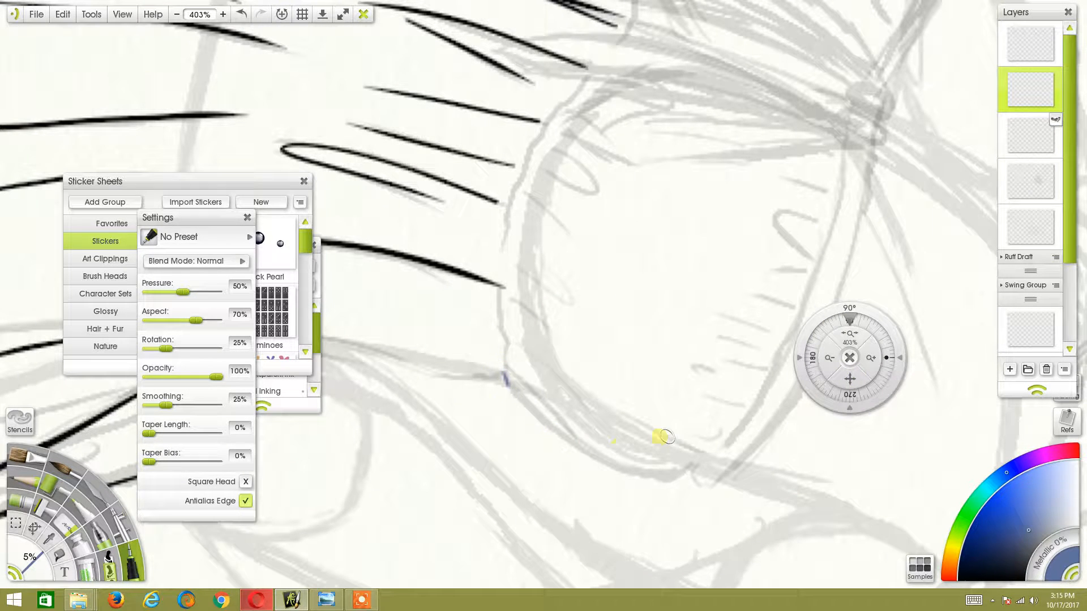
{"action": "key", "text": "ctrl+z"}
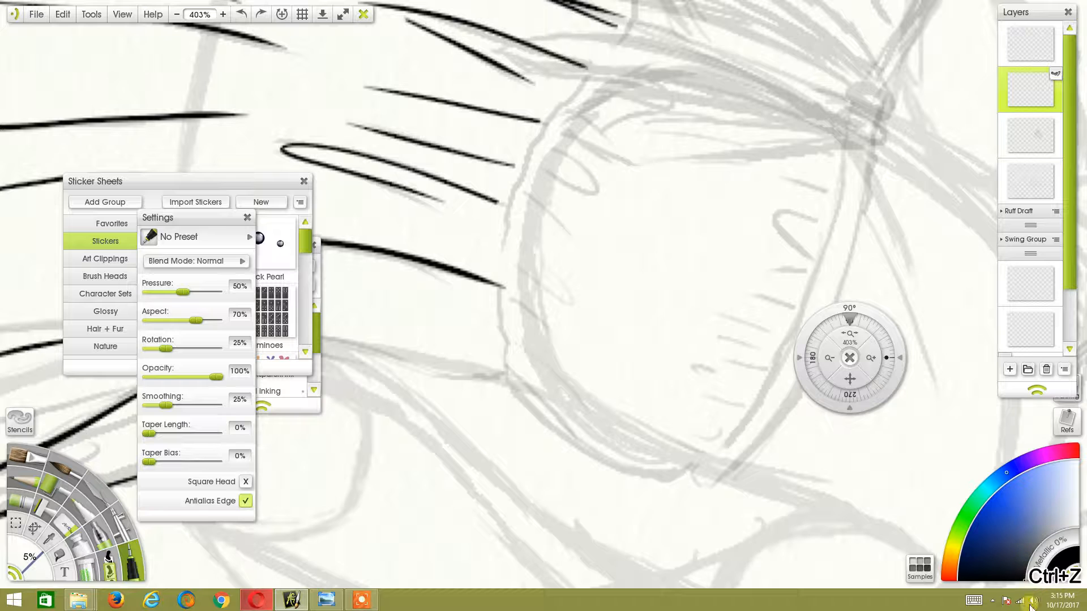
{"action": "key", "text": "ctrl+shift+n"}
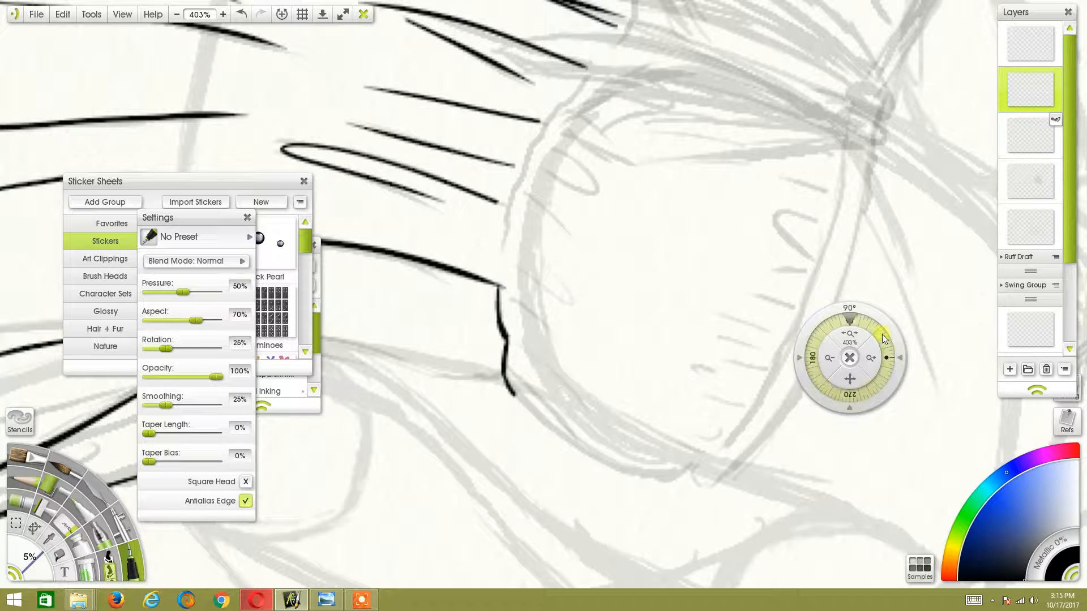
Ink the wavy seam under the bust, above the shirt folds, across to the viewer's left cup.
{"action": "left_click_drag", "start_coordinate": [884, 341], "coordinate": [862, 359]}
{"action": "left_click_drag", "start_coordinate": [859, 408], "coordinate": [875, 500]}
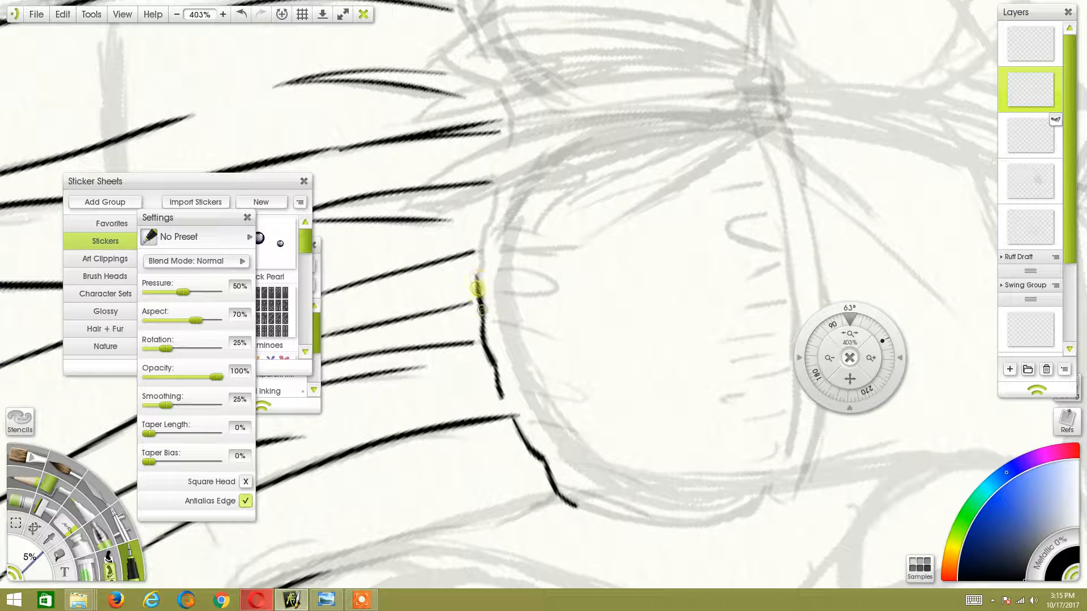
{"action": "left_click_drag", "start_coordinate": [886, 341], "coordinate": [876, 333]}
{"action": "left_click_drag", "start_coordinate": [847, 378], "coordinate": [892, 520]}
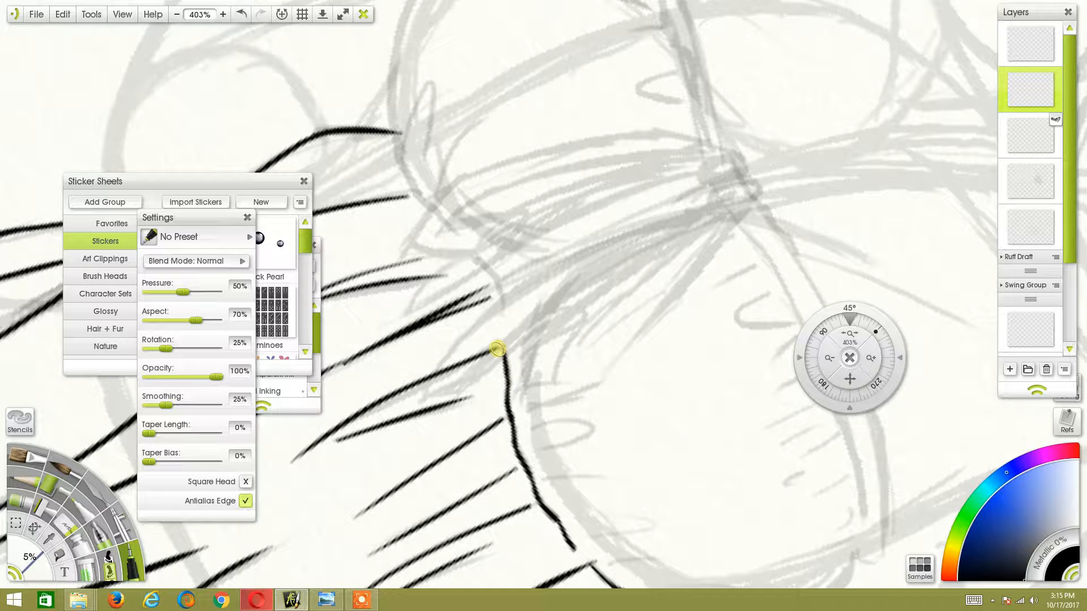
{"action": "left_click_drag", "start_coordinate": [886, 334], "coordinate": [825, 189]}
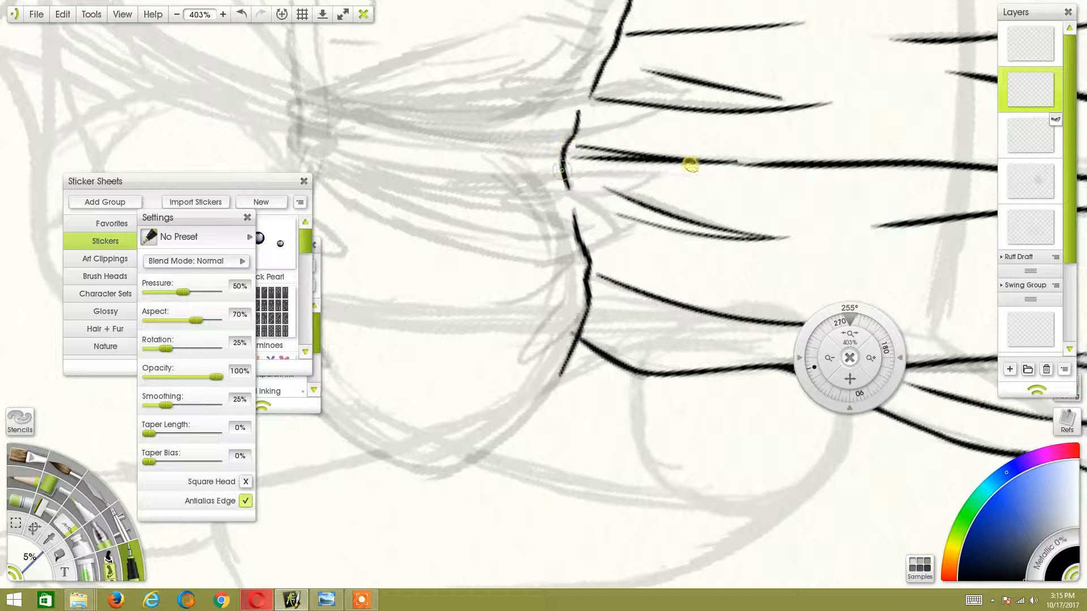
Ink the outer contour of the viewer's left cup up to its top corner, redoing the faulty side stroke.
{"action": "left_click_drag", "start_coordinate": [851, 307], "coordinate": [854, 432]}
{"action": "left_click_drag", "start_coordinate": [857, 378], "coordinate": [824, 413]}
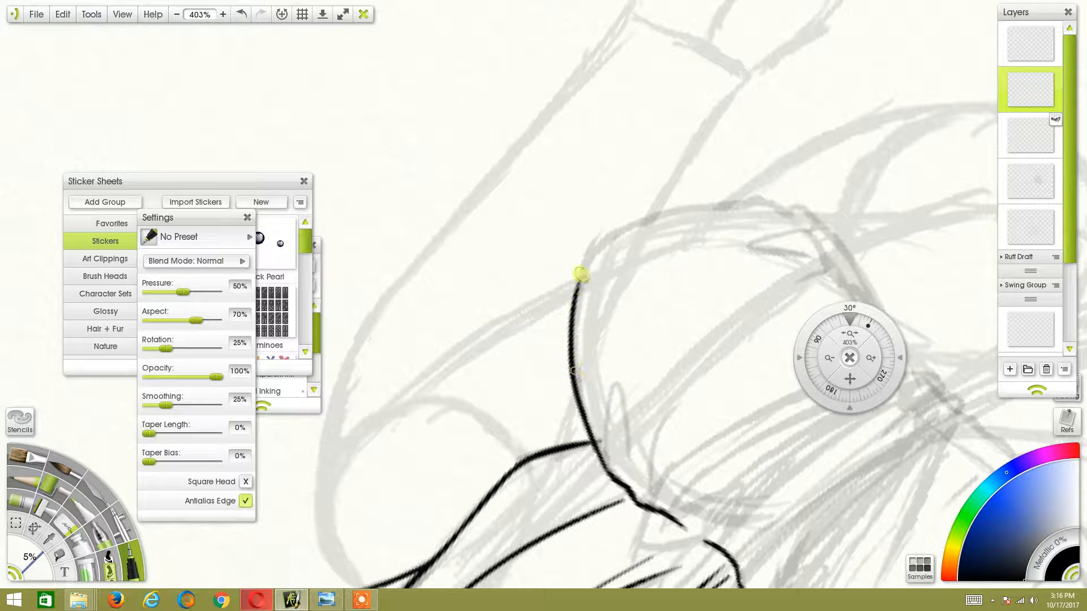
{"action": "left_click_drag", "start_coordinate": [875, 333], "coordinate": [847, 291]}
{"action": "left_click_drag", "start_coordinate": [849, 379], "coordinate": [847, 464]}
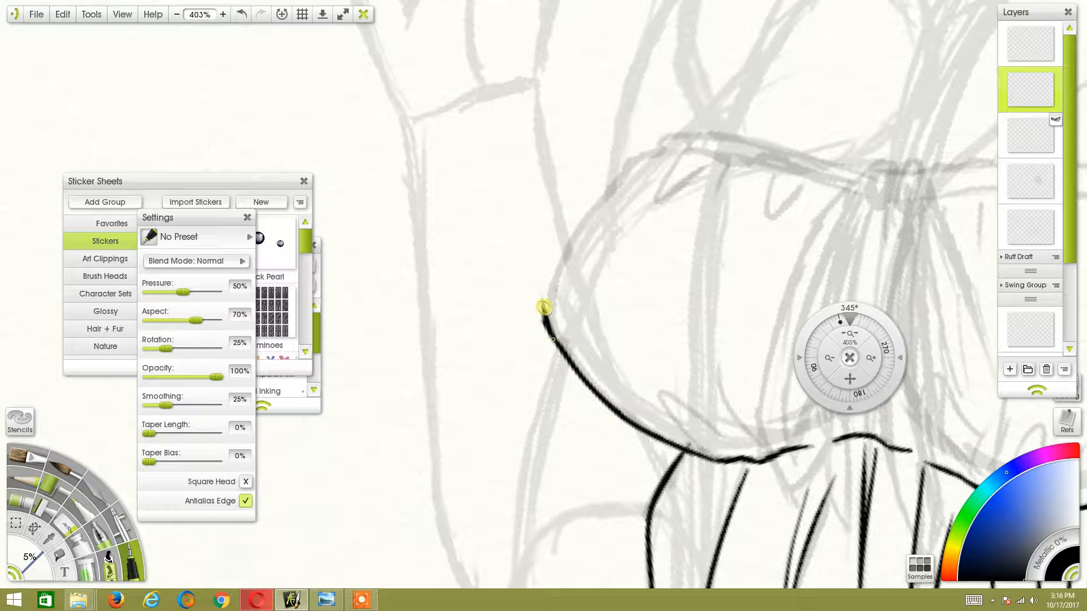
{"action": "left_click_drag", "start_coordinate": [875, 330], "coordinate": [846, 297]}
{"action": "left_click_drag", "start_coordinate": [850, 380], "coordinate": [836, 491]}
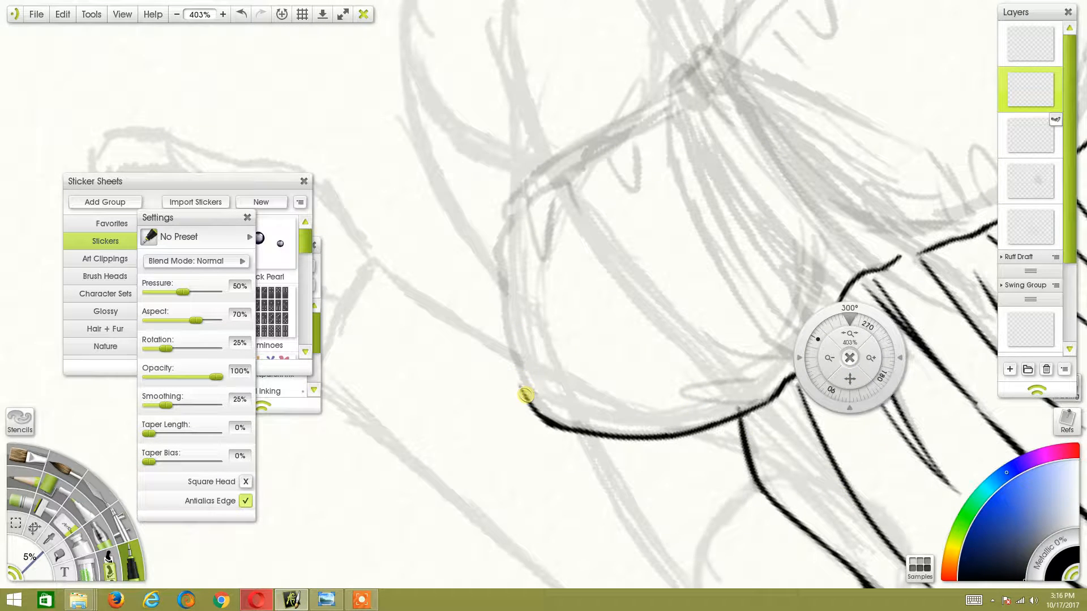
{"action": "key", "text": "ctrl+z"}
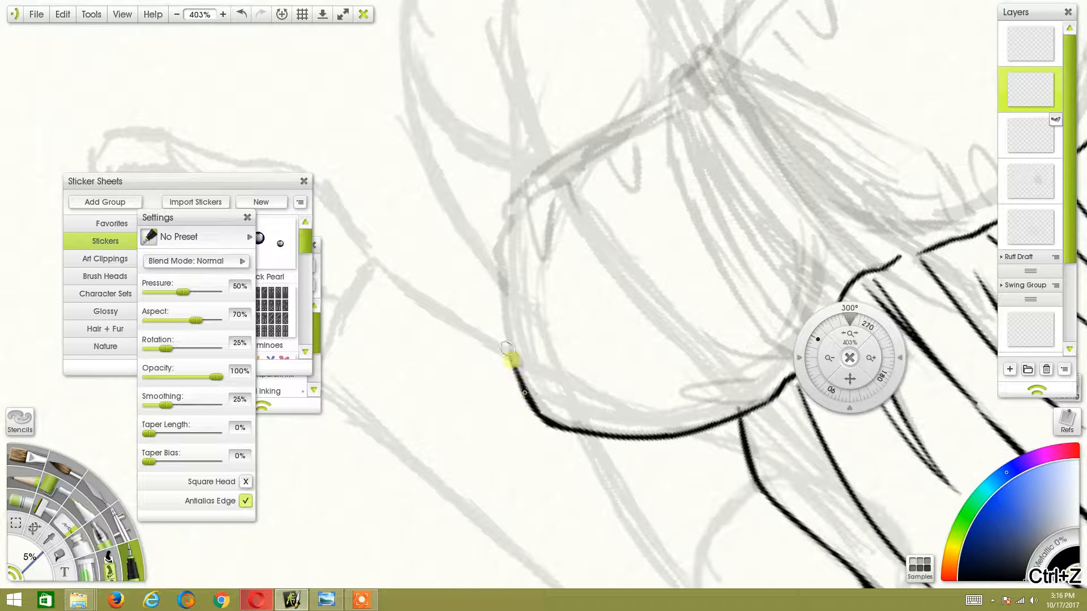
{"action": "left_click_drag", "start_coordinate": [502, 294], "coordinate": [513, 370]}
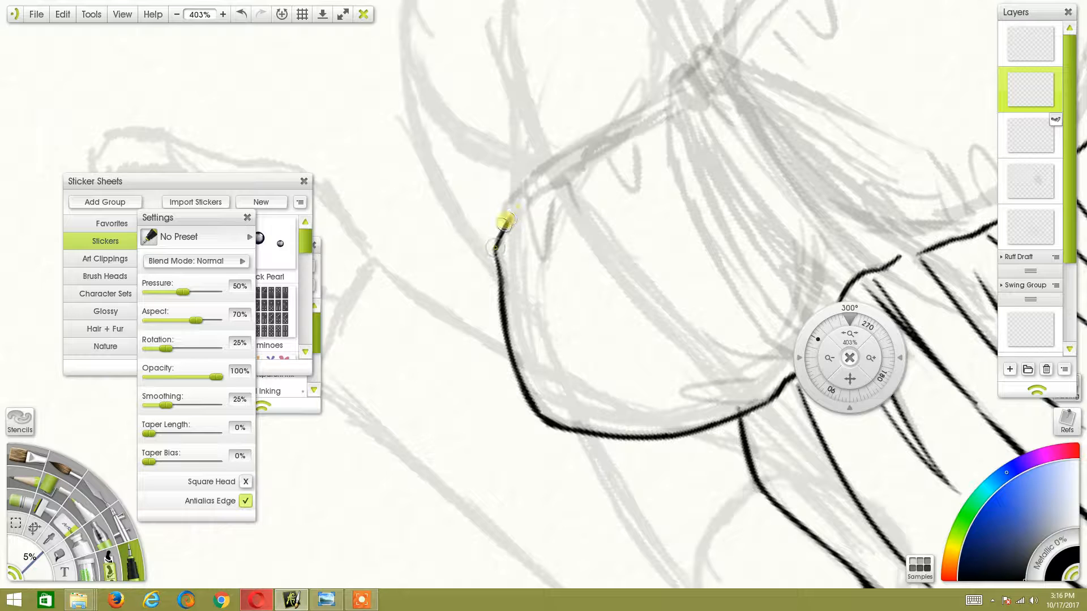
Ink the top edge of the viewer's left cup towards the center knot, with pen size 4% and smoothing 0%.
{"action": "left_click_drag", "start_coordinate": [824, 313], "coordinate": [887, 456]}
{"action": "left_click_drag", "start_coordinate": [851, 334], "coordinate": [898, 341]}
{"action": "left_click_drag", "start_coordinate": [859, 382], "coordinate": [852, 429]}
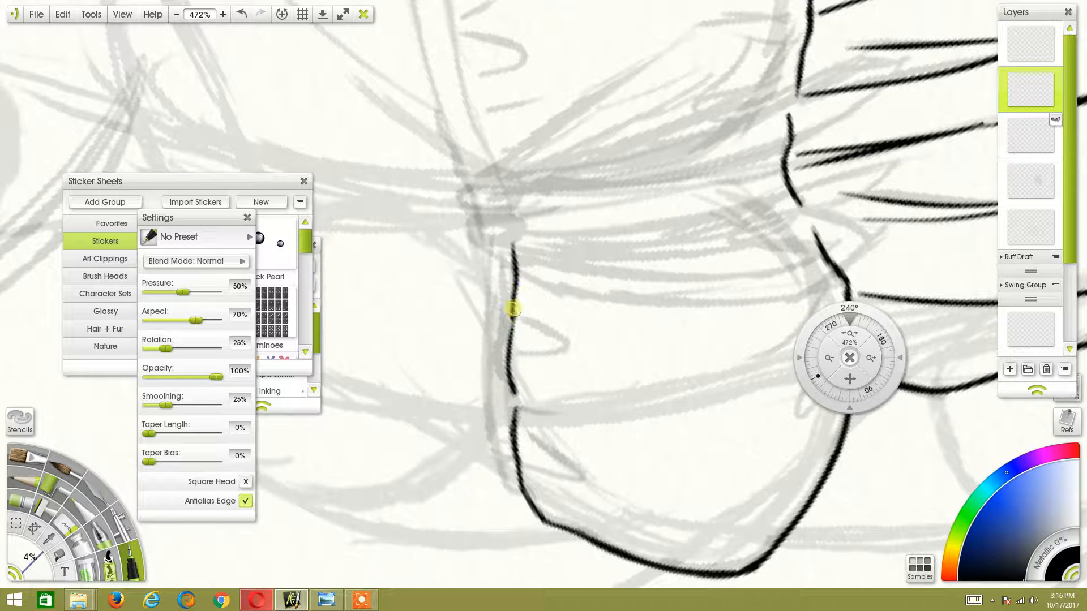
{"action": "key", "text": "ctrl+z"}
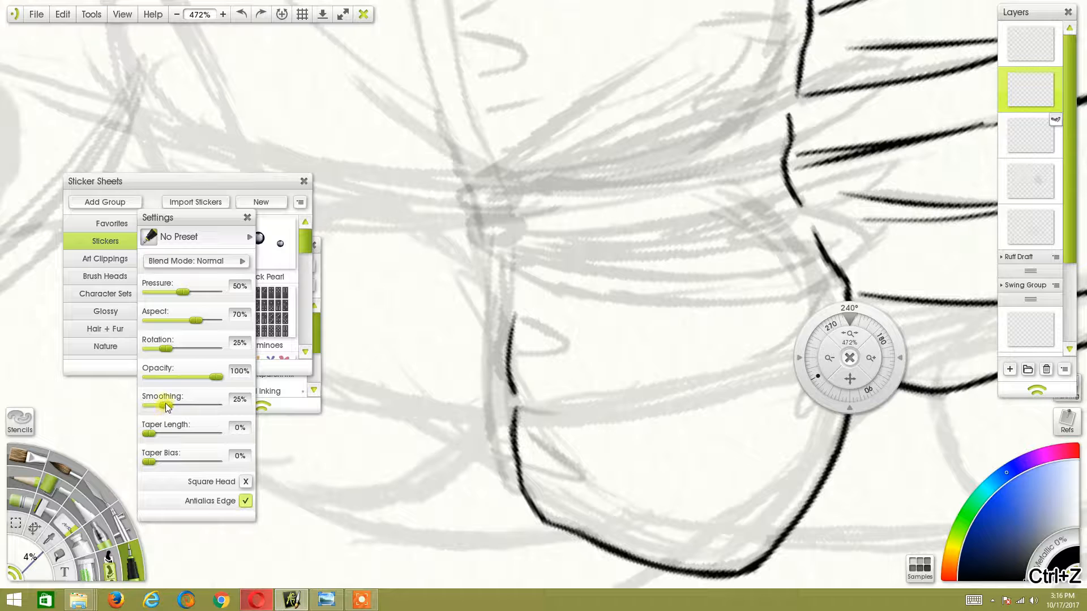
{"action": "left_click_drag", "start_coordinate": [511, 320], "coordinate": [516, 283]}
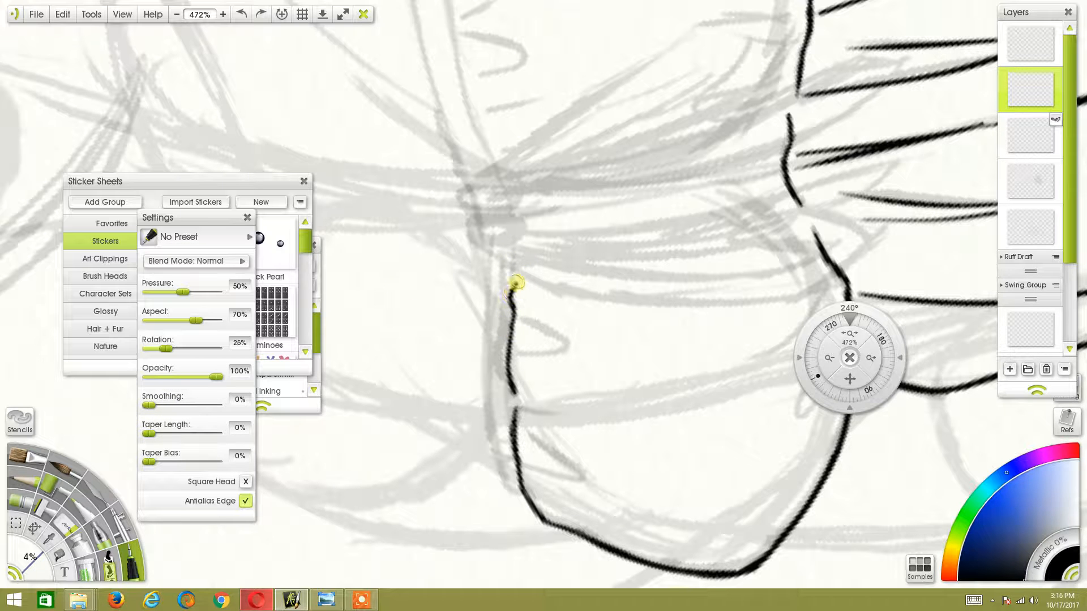
{"action": "left_click_drag", "start_coordinate": [848, 379], "coordinate": [809, 564]}
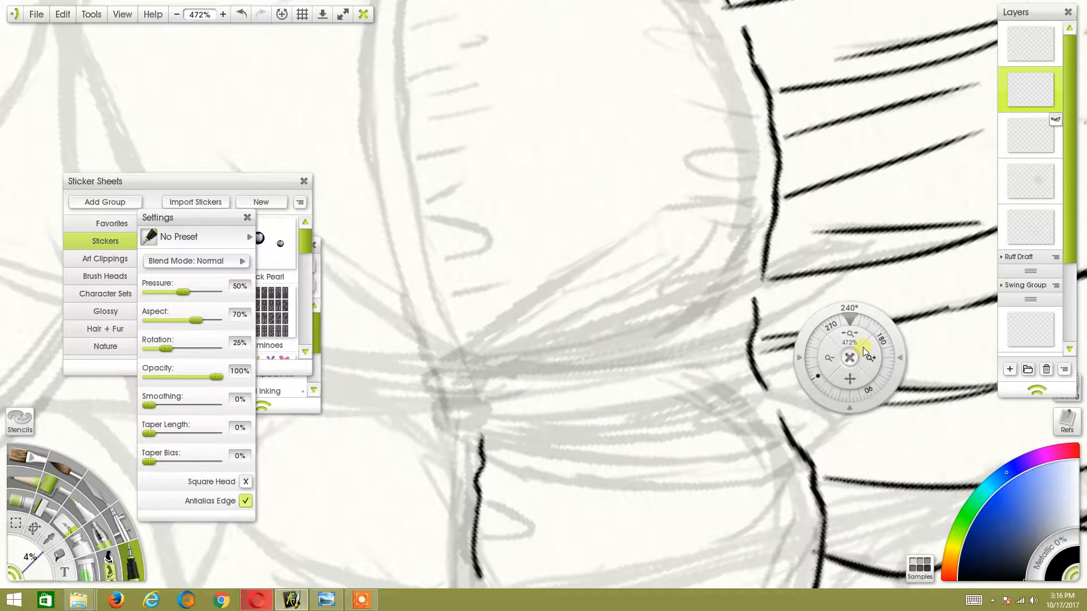
Ink the lower edge of the neckline band across the viewer's right cup to its outer corner, redoing the faulty stroke.
{"action": "left_click_drag", "start_coordinate": [867, 326], "coordinate": [881, 338]}
{"action": "left_click_drag", "start_coordinate": [855, 378], "coordinate": [627, 377]}
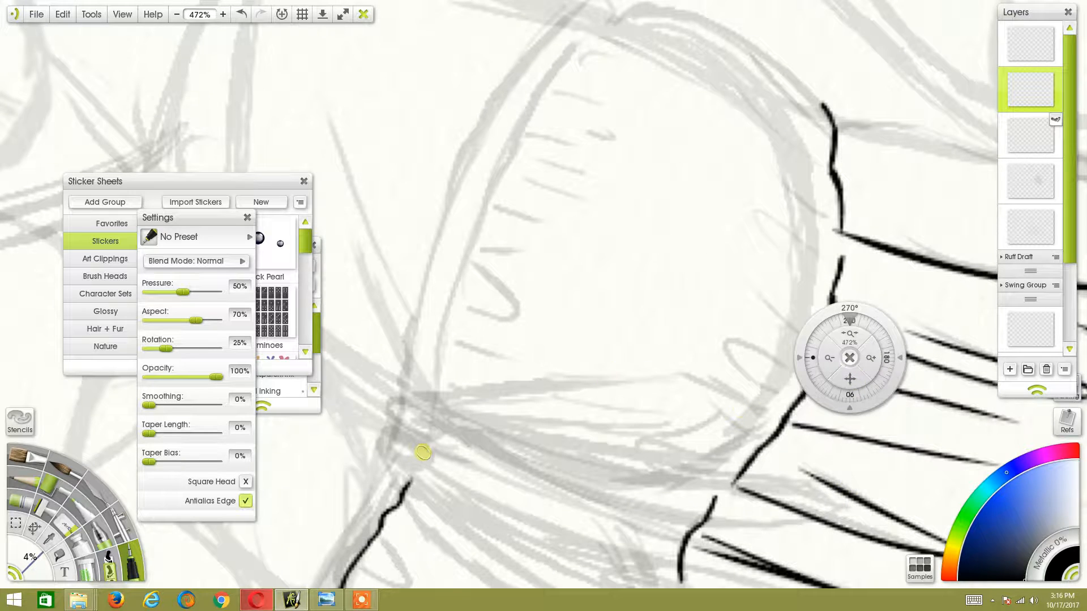
{"action": "left_click_drag", "start_coordinate": [447, 324], "coordinate": [485, 207]}
{"action": "mouse_move", "coordinate": [445, 319]}
{"action": "left_mouse_down"}
{"action": "mouse_move", "coordinate": [467, 291]}
{"action": "mouse_move", "coordinate": [466, 266]}
{"action": "left_mouse_up"}
{"action": "key", "text": "ctrl+z"}
{"action": "left_click_drag", "start_coordinate": [828, 320], "coordinate": [819, 328]}
{"action": "left_click_drag", "start_coordinate": [849, 375], "coordinate": [841, 456]}
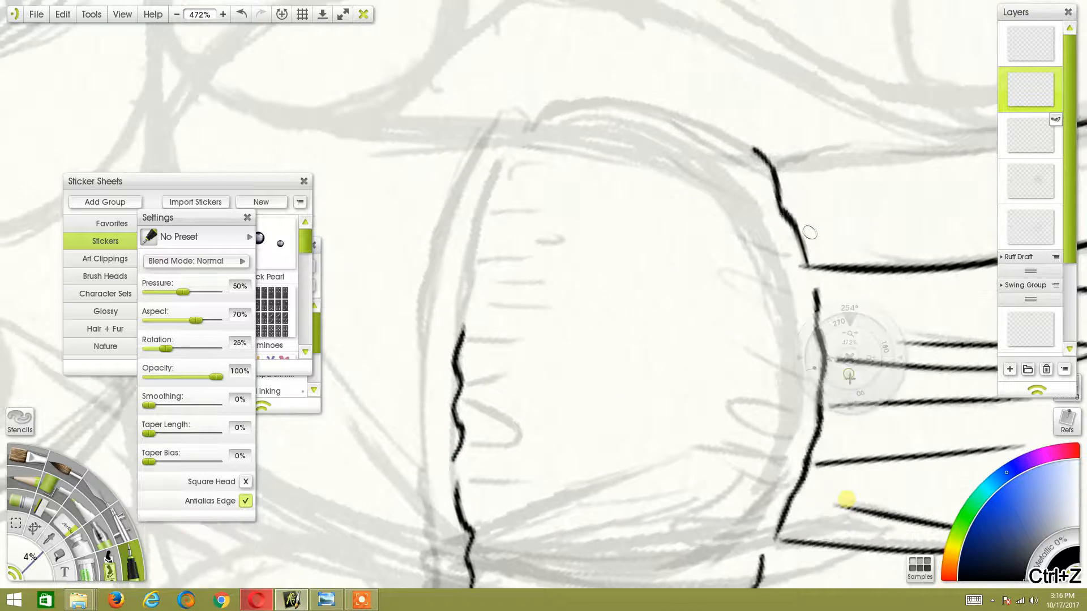
{"action": "mouse_move", "coordinate": [468, 284]}
{"action": "left_mouse_down"}
{"action": "mouse_move", "coordinate": [504, 161]}
{"action": "mouse_move", "coordinate": [522, 143]}
{"action": "left_mouse_up"}
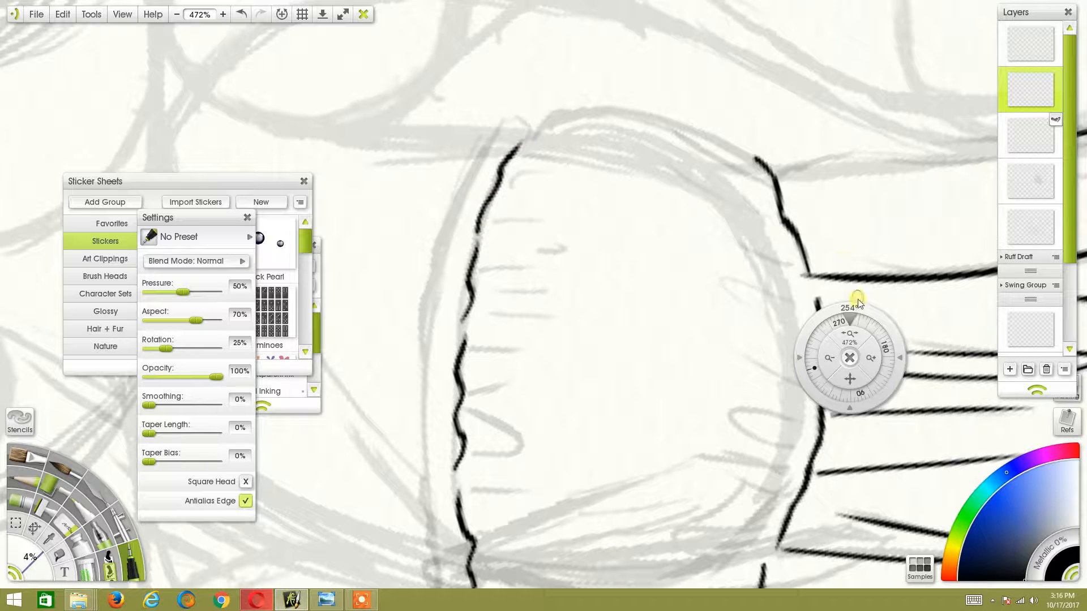
Ink the upper edge of the neckline band from the outer corner of the viewer's left cup towards the center.
{"action": "left_click_drag", "start_coordinate": [849, 378], "coordinate": [836, 285]}
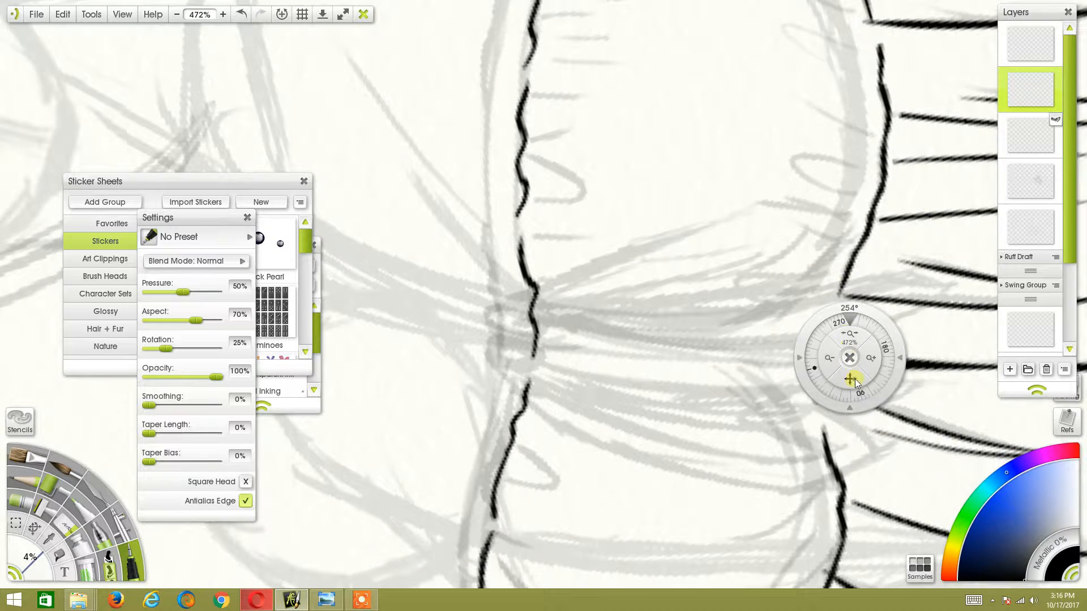
{"action": "left_click_drag", "start_coordinate": [853, 382], "coordinate": [879, 139]}
{"action": "mouse_move", "coordinate": [502, 403]}
{"action": "left_mouse_down"}
{"action": "mouse_move", "coordinate": [485, 330]}
{"action": "mouse_move", "coordinate": [518, 205]}
{"action": "left_mouse_up"}
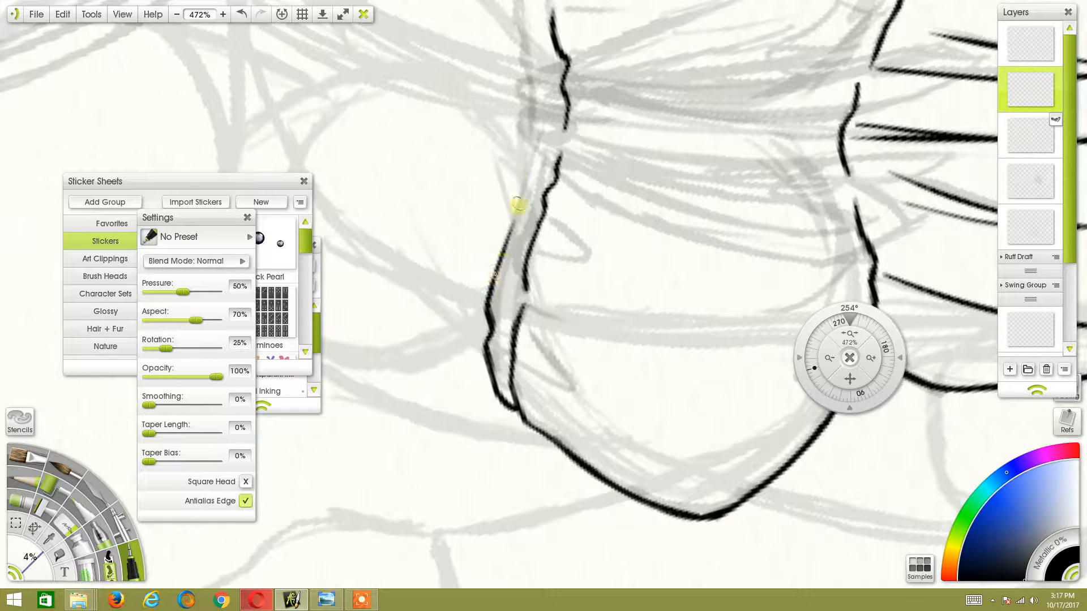
{"action": "left_click_drag", "start_coordinate": [849, 379], "coordinate": [825, 501]}
{"action": "left_click_drag", "start_coordinate": [481, 363], "coordinate": [498, 290]}
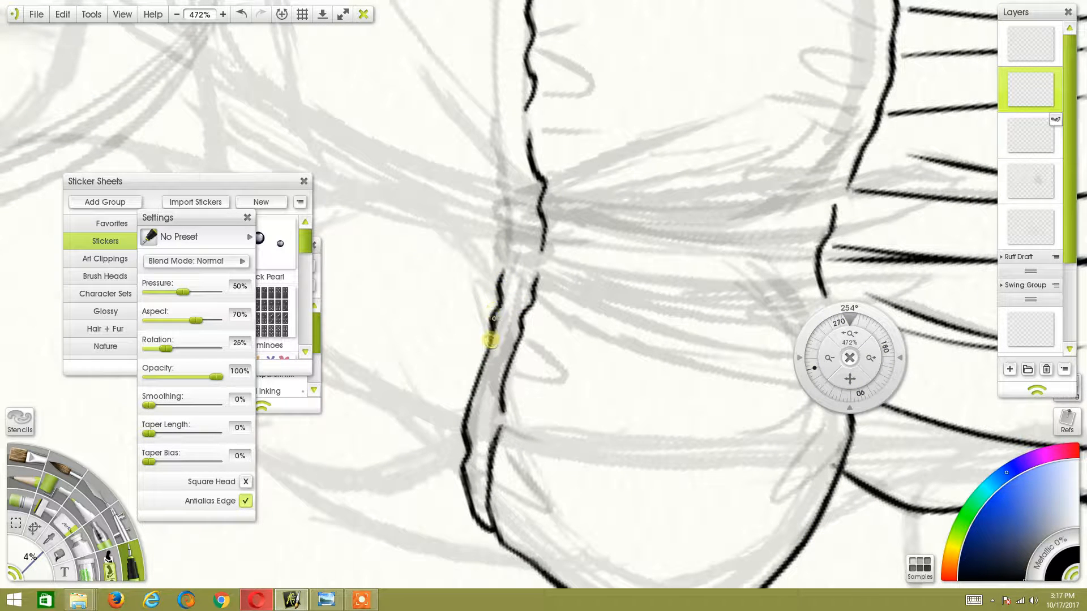
{"action": "left_click_drag", "start_coordinate": [850, 379], "coordinate": [821, 500]}
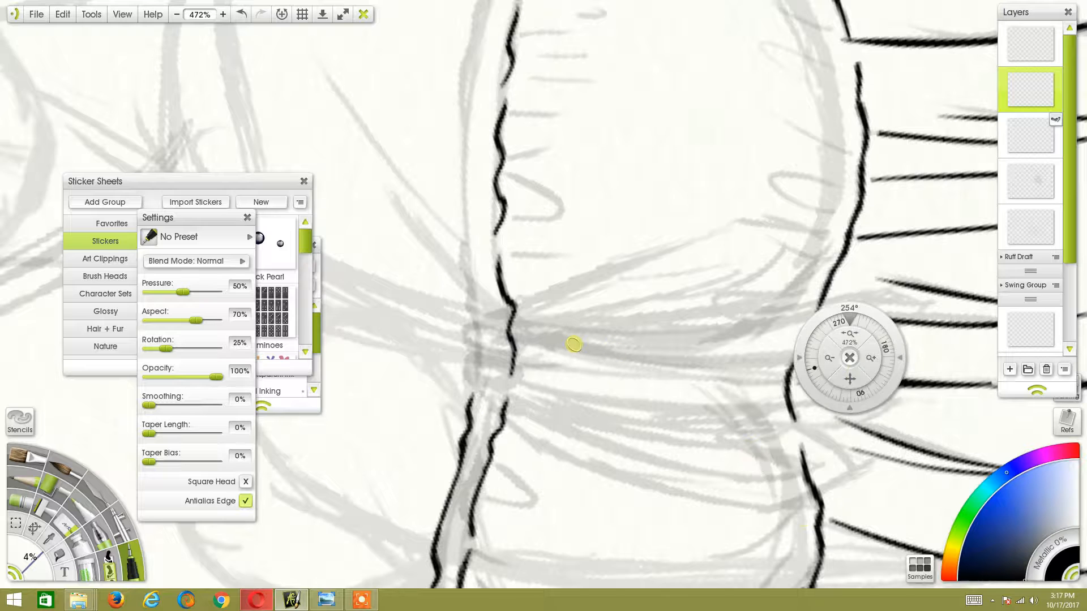
Continue the band's wavy upper edge past the center and across the viewer's right cup, redrawing the faulty center stroke.
{"action": "left_click_drag", "start_coordinate": [468, 398], "coordinate": [461, 220]}
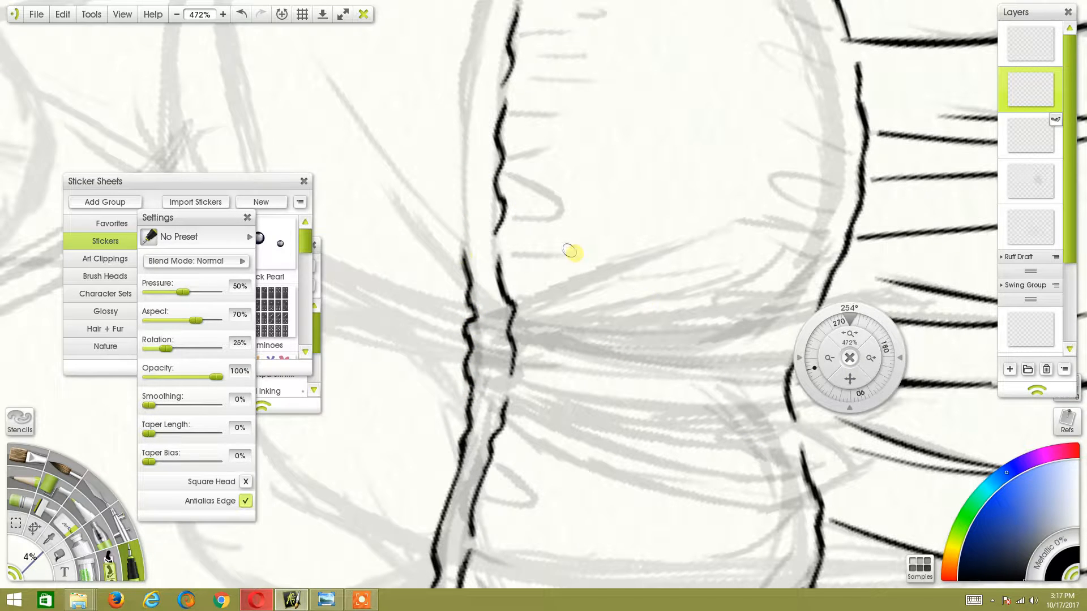
{"action": "left_click_drag", "start_coordinate": [856, 385], "coordinate": [847, 493]}
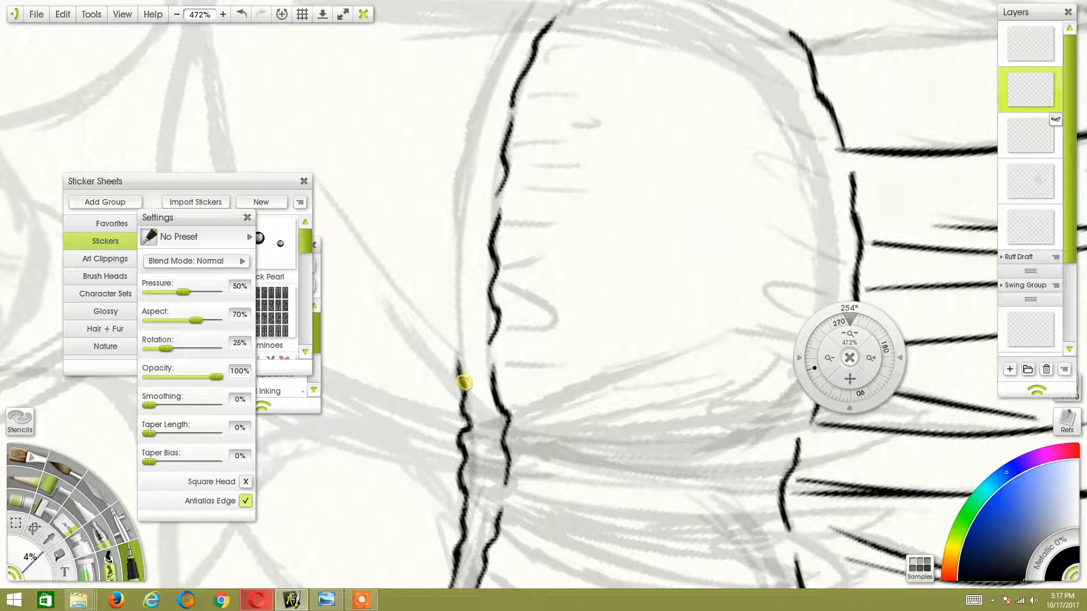
{"action": "key", "text": "ctrl+z"}
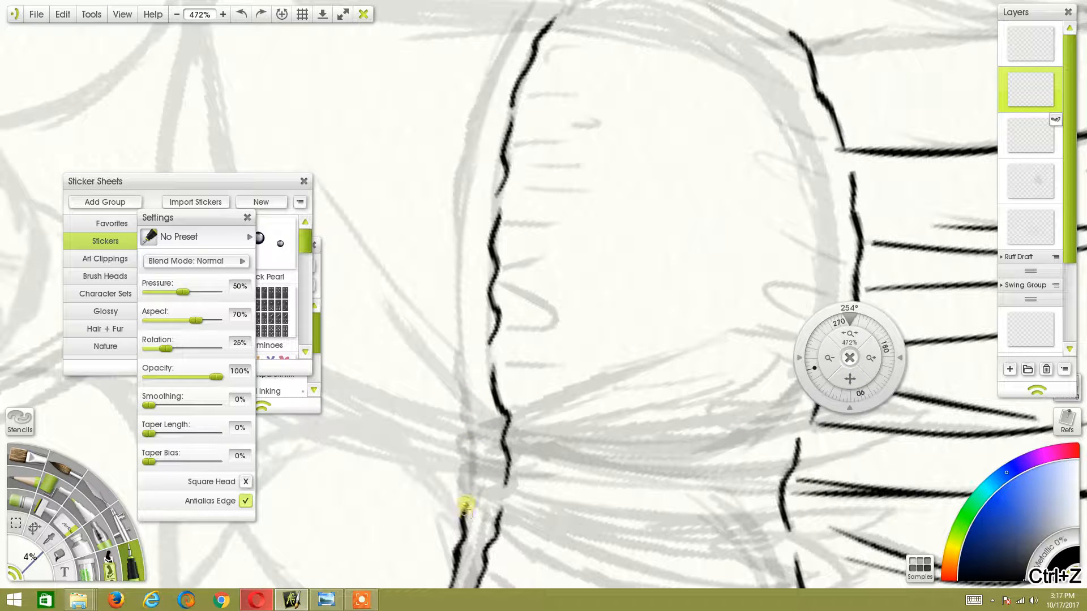
{"action": "mouse_move", "coordinate": [465, 506]}
{"action": "left_mouse_down"}
{"action": "mouse_move", "coordinate": [472, 452]}
{"action": "mouse_move", "coordinate": [451, 248]}
{"action": "left_mouse_up"}
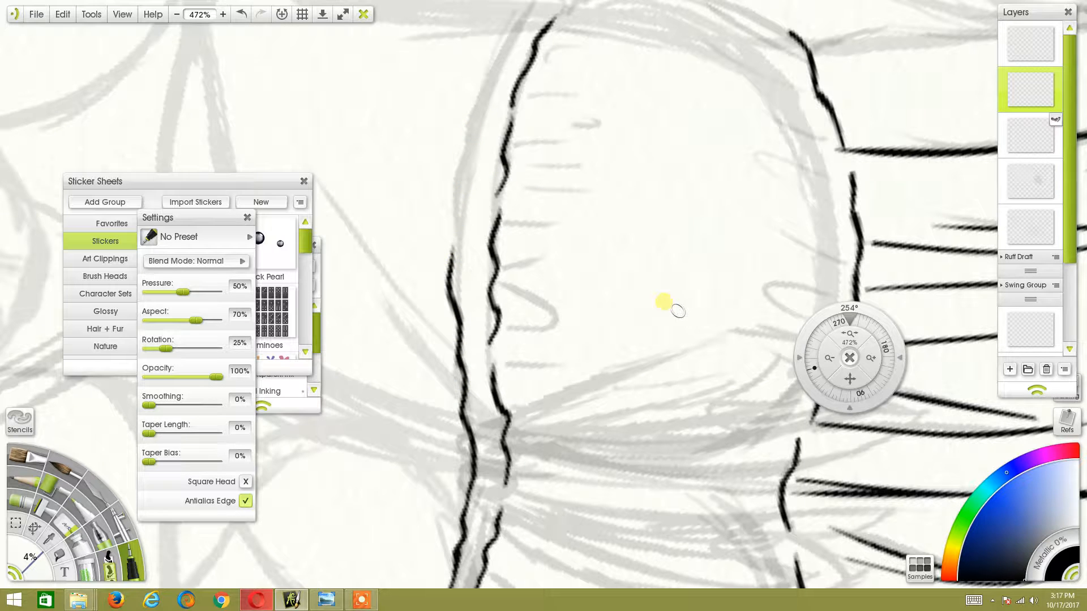
{"action": "left_click_drag", "start_coordinate": [858, 373], "coordinate": [878, 328]}
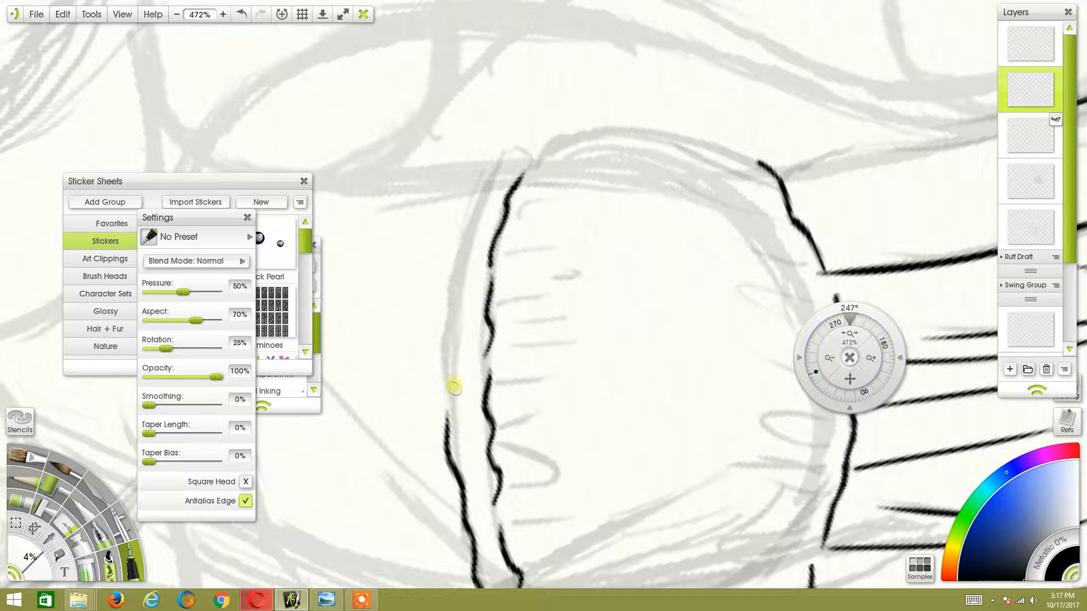
{"action": "mouse_move", "coordinate": [446, 411]}
{"action": "left_mouse_down"}
{"action": "mouse_move", "coordinate": [449, 276]}
{"action": "mouse_move", "coordinate": [500, 148]}
{"action": "mouse_move", "coordinate": [464, 218]}
{"action": "mouse_move", "coordinate": [498, 151]}
{"action": "left_mouse_up"}
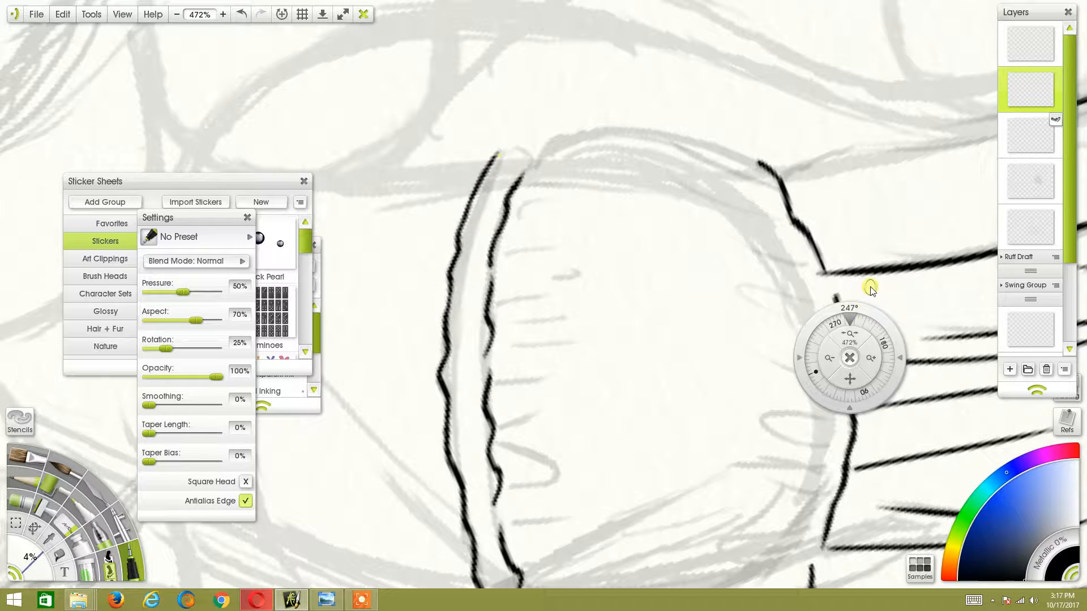
Close the neckline band with a rounded end at the outer corner of the viewer's right cup.
{"action": "left_click_drag", "start_coordinate": [852, 338], "coordinate": [781, 283]}
{"action": "left_click_drag", "start_coordinate": [851, 381], "coordinate": [974, 370]}
{"action": "left_click_drag", "start_coordinate": [860, 339], "coordinate": [934, 326]}
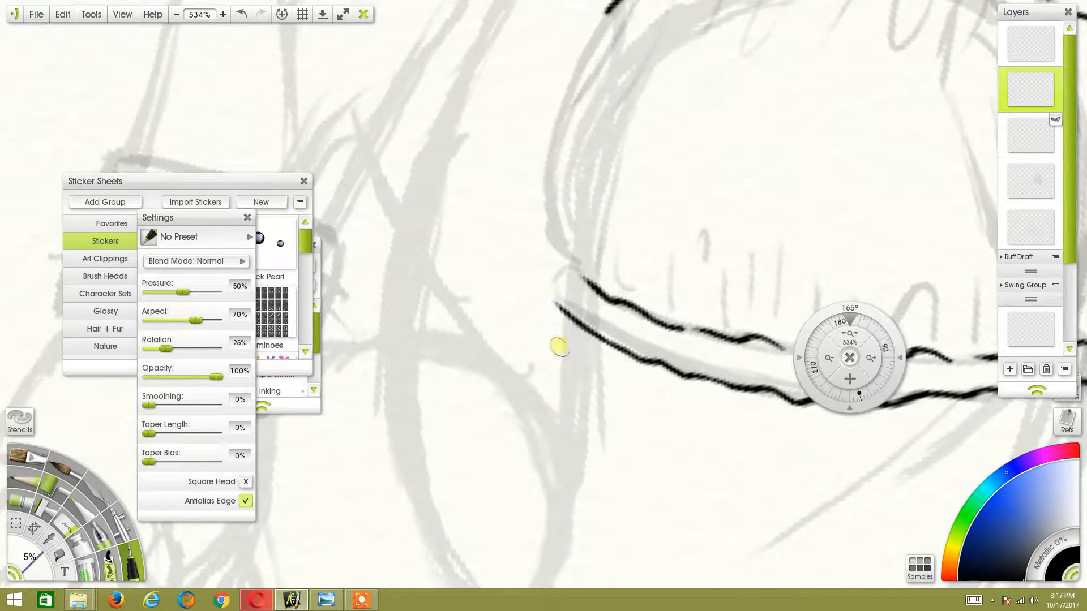
{"action": "mouse_move", "coordinate": [559, 306]}
{"action": "left_mouse_down"}
{"action": "mouse_move", "coordinate": [554, 282]}
{"action": "mouse_move", "coordinate": [571, 261]}
{"action": "left_mouse_up"}
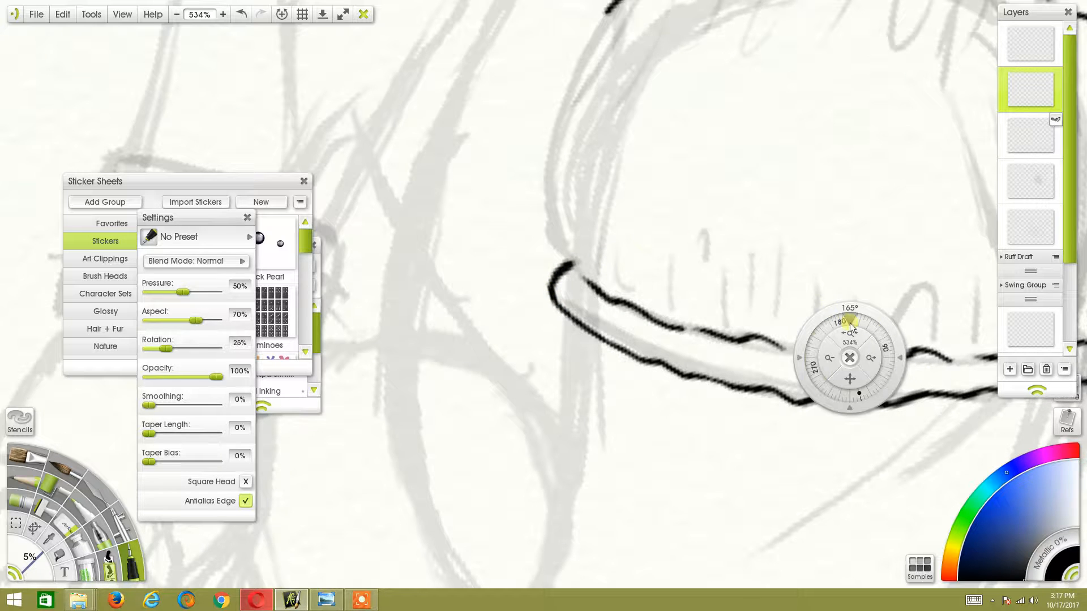
Ink the outer contour of the viewer's right cup from the band end to the lower seam, with pen size 4%.
{"action": "left_click_drag", "start_coordinate": [850, 323], "coordinate": [849, 319]}
{"action": "key", "text": "bracketleft"}
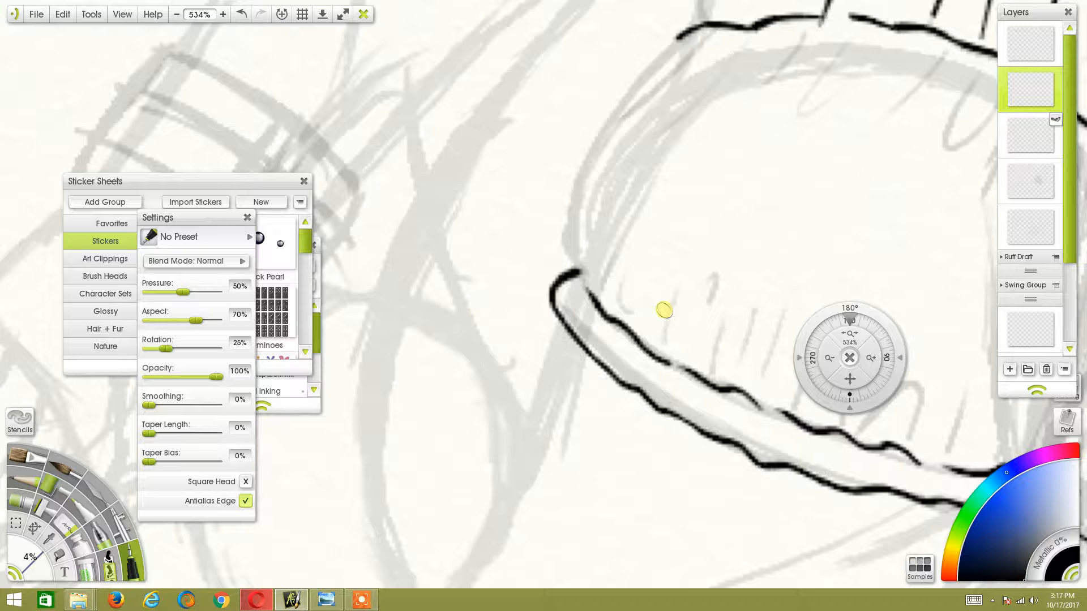
{"action": "left_click_drag", "start_coordinate": [854, 387], "coordinate": [854, 457]}
{"action": "mouse_move", "coordinate": [573, 368]}
{"action": "left_mouse_down"}
{"action": "mouse_move", "coordinate": [563, 328]}
{"action": "mouse_move", "coordinate": [588, 263]}
{"action": "left_mouse_up"}
{"action": "mouse_move", "coordinate": [570, 364]}
{"action": "left_mouse_down"}
{"action": "mouse_move", "coordinate": [600, 227]}
{"action": "mouse_move", "coordinate": [578, 287]}
{"action": "mouse_move", "coordinate": [616, 209]}
{"action": "mouse_move", "coordinate": [600, 227]}
{"action": "mouse_move", "coordinate": [656, 165]}
{"action": "left_mouse_up"}
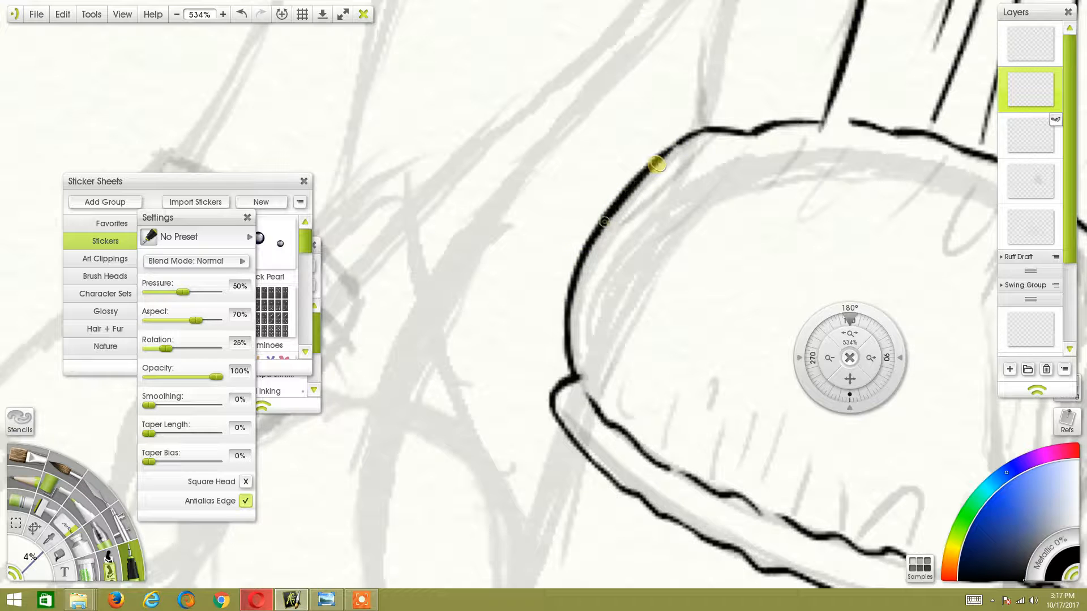
{"action": "key", "text": "ctrl+z"}
{"action": "left_click_drag", "start_coordinate": [884, 341], "coordinate": [870, 323]}
{"action": "left_click_drag", "start_coordinate": [603, 106], "coordinate": [631, 78]}
{"action": "mouse_move", "coordinate": [849, 339]}
{"action": "left_mouse_down"}
{"action": "mouse_move", "coordinate": [713, 435]}
{"action": "mouse_move", "coordinate": [689, 428]}
{"action": "mouse_move", "coordinate": [882, 342]}
{"action": "mouse_move", "coordinate": [876, 384]}
{"action": "mouse_move", "coordinate": [954, 310]}
{"action": "mouse_move", "coordinate": [927, 323]}
{"action": "mouse_move", "coordinate": [986, 322]}
{"action": "left_mouse_up"}
{"action": "left_click_drag", "start_coordinate": [850, 379], "coordinate": [722, 458]}
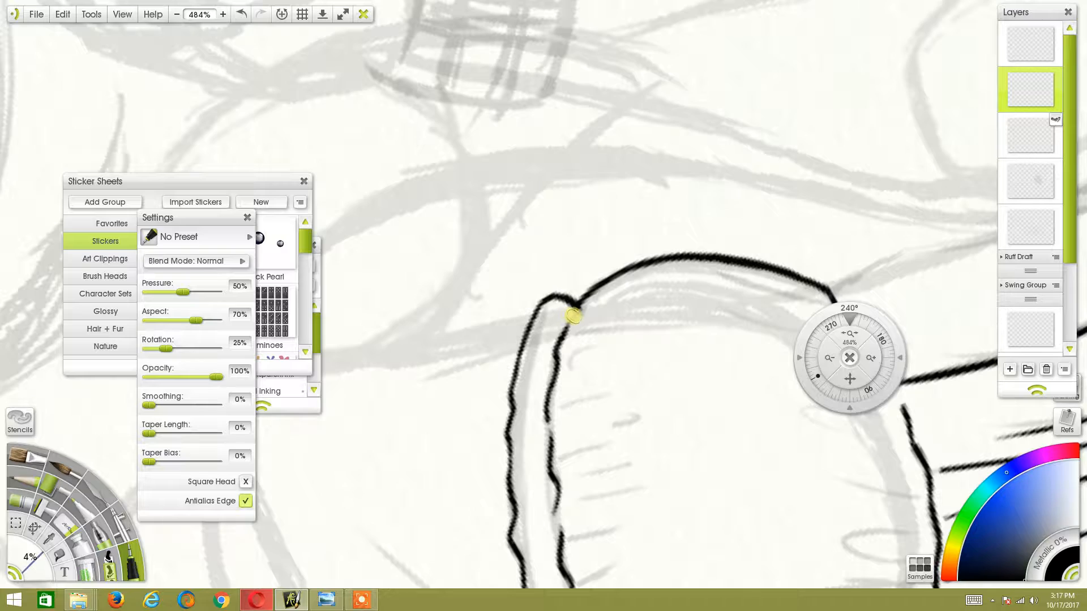
Ink the shirt's side edge from under the viewer's right cup down to the waist folds, redoing the faulty strokes.
{"action": "mouse_move", "coordinate": [850, 334]}
{"action": "left_mouse_down"}
{"action": "mouse_move", "coordinate": [708, 412]}
{"action": "mouse_move", "coordinate": [859, 314]}
{"action": "mouse_move", "coordinate": [839, 413]}
{"action": "mouse_move", "coordinate": [865, 391]}
{"action": "mouse_move", "coordinate": [815, 373]}
{"action": "mouse_move", "coordinate": [821, 334]}
{"action": "mouse_move", "coordinate": [882, 341]}
{"action": "mouse_move", "coordinate": [890, 399]}
{"action": "mouse_move", "coordinate": [956, 394]}
{"action": "mouse_move", "coordinate": [905, 325]}
{"action": "left_mouse_up"}
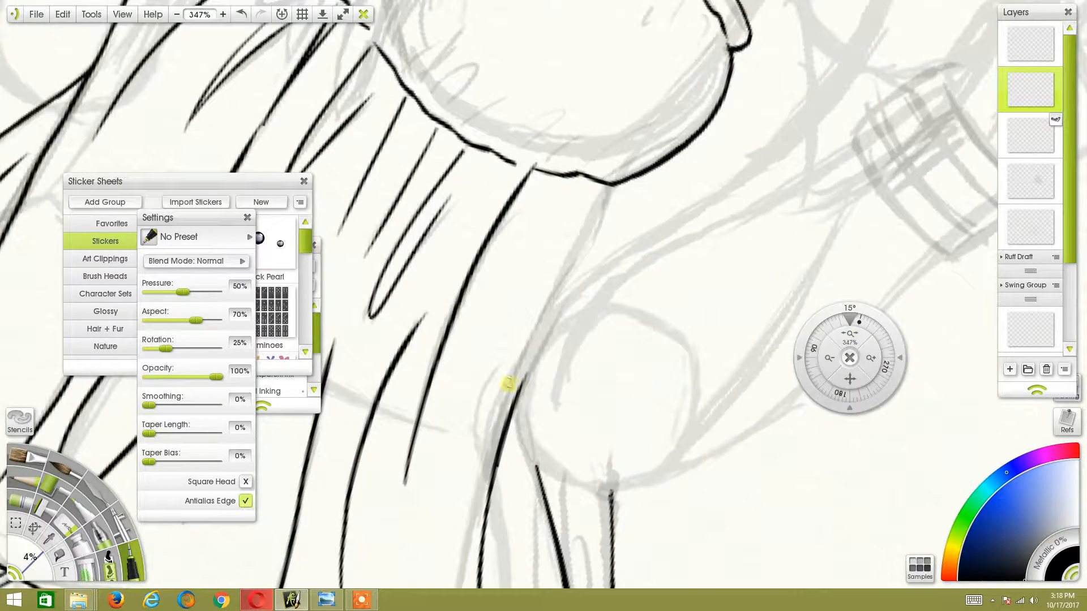
{"action": "mouse_move", "coordinate": [519, 425]}
{"action": "left_mouse_down"}
{"action": "mouse_move", "coordinate": [516, 393]}
{"action": "mouse_move", "coordinate": [526, 458]}
{"action": "mouse_move", "coordinate": [517, 398]}
{"action": "left_mouse_up"}
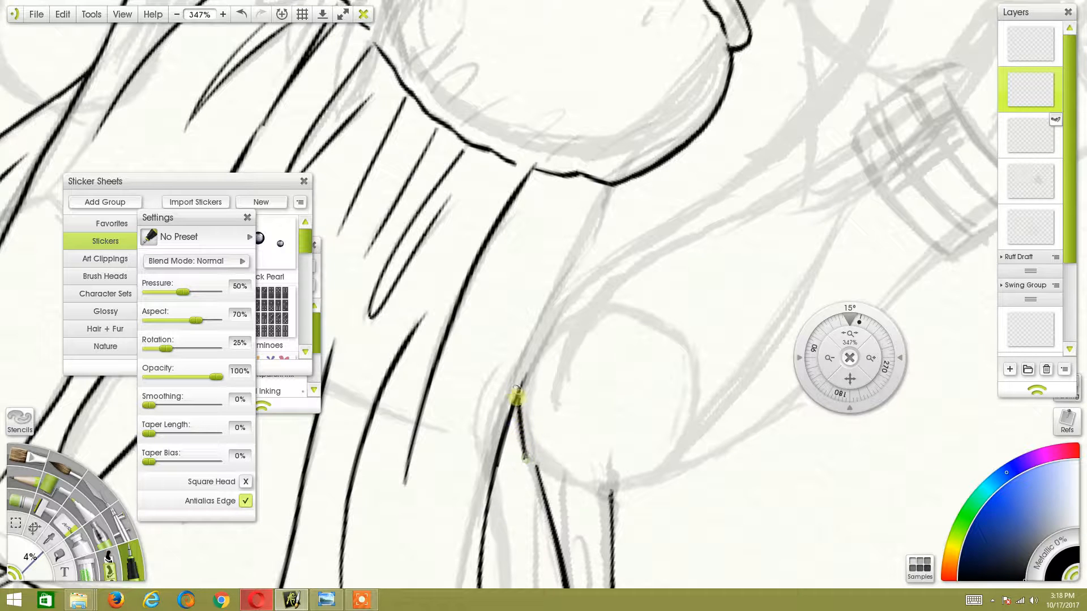
{"action": "mouse_move", "coordinate": [522, 439]}
{"action": "left_mouse_down"}
{"action": "mouse_move", "coordinate": [517, 388]}
{"action": "mouse_move", "coordinate": [518, 399]}
{"action": "mouse_move", "coordinate": [544, 302]}
{"action": "left_mouse_up"}
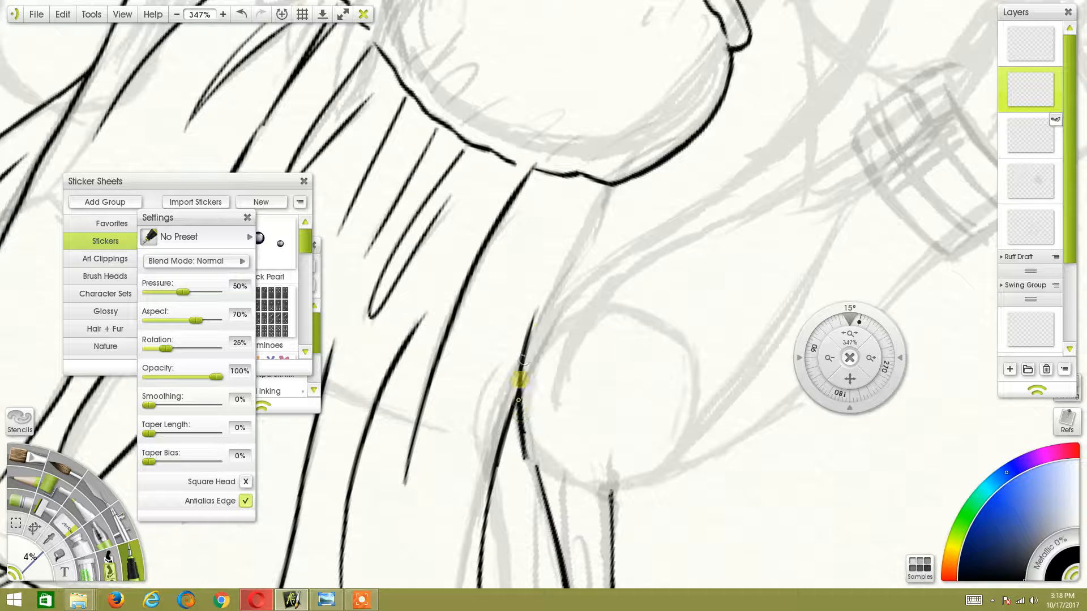
{"action": "left_click_drag", "start_coordinate": [519, 376], "coordinate": [553, 262]}
{"action": "left_click_drag", "start_coordinate": [522, 351], "coordinate": [576, 227]}
{"action": "key", "text": "ctrl+z"}
{"action": "key", "text": "ctrl+z"}
{"action": "key", "text": "ctrl+z"}
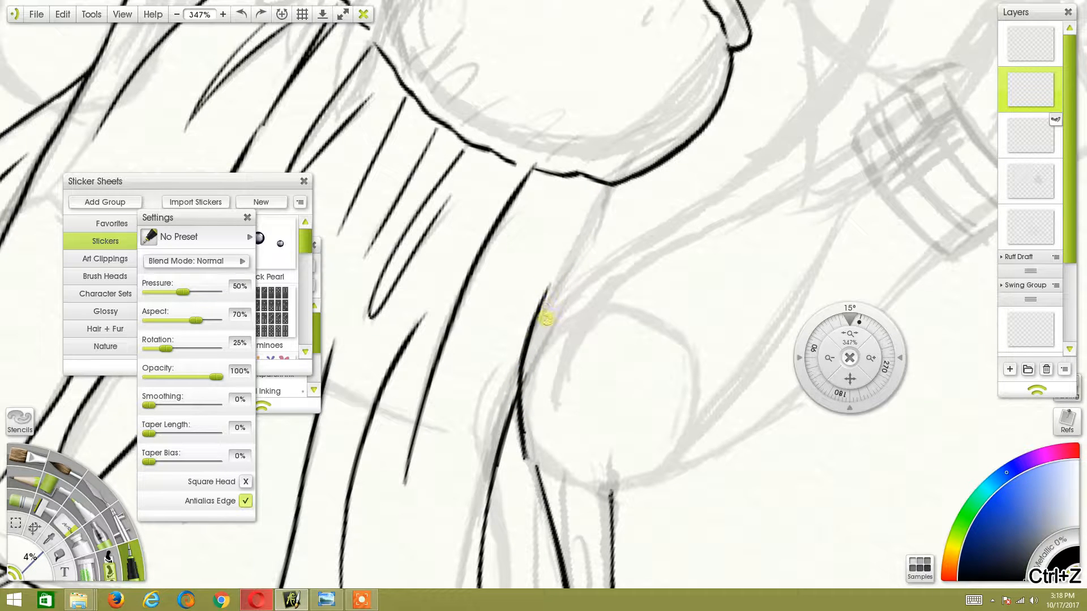
{"action": "mouse_move", "coordinate": [519, 388]}
{"action": "left_mouse_down"}
{"action": "mouse_move", "coordinate": [554, 263]}
{"action": "mouse_move", "coordinate": [603, 181]}
{"action": "left_mouse_up"}
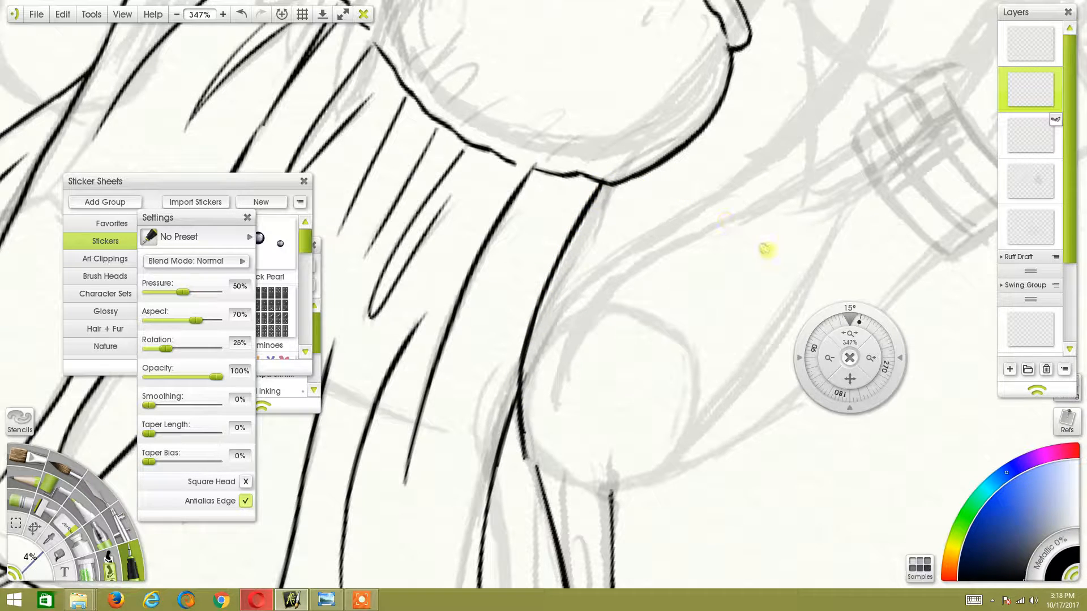
Ink the elbow curve and the first stretch of the outer forearm on the viewer's right arm.
{"action": "mouse_move", "coordinate": [870, 365]}
{"action": "left_mouse_down"}
{"action": "mouse_move", "coordinate": [849, 374]}
{"action": "mouse_move", "coordinate": [864, 331]}
{"action": "mouse_move", "coordinate": [883, 338]}
{"action": "mouse_move", "coordinate": [872, 387]}
{"action": "mouse_move", "coordinate": [850, 406]}
{"action": "mouse_move", "coordinate": [961, 387]}
{"action": "mouse_move", "coordinate": [881, 376]}
{"action": "left_mouse_up"}
{"action": "mouse_move", "coordinate": [487, 414]}
{"action": "left_mouse_down"}
{"action": "mouse_move", "coordinate": [479, 485]}
{"action": "mouse_move", "coordinate": [493, 383]}
{"action": "mouse_move", "coordinate": [516, 325]}
{"action": "left_mouse_up"}
{"action": "left_click_drag", "start_coordinate": [497, 384], "coordinate": [537, 277]}
{"action": "left_click_drag", "start_coordinate": [514, 330], "coordinate": [552, 247]}
{"action": "left_click_drag", "start_coordinate": [870, 329], "coordinate": [843, 314]}
{"action": "left_click_drag", "start_coordinate": [850, 378], "coordinate": [828, 467]}
{"action": "left_click_drag", "start_coordinate": [511, 400], "coordinate": [490, 339]}
{"action": "left_click_drag", "start_coordinate": [499, 299], "coordinate": [490, 339]}
Undo the last touch-up at the elbow and ink a short inner line where the outer forearm begins.
{"action": "left_click_drag", "start_coordinate": [874, 320], "coordinate": [752, 274]}
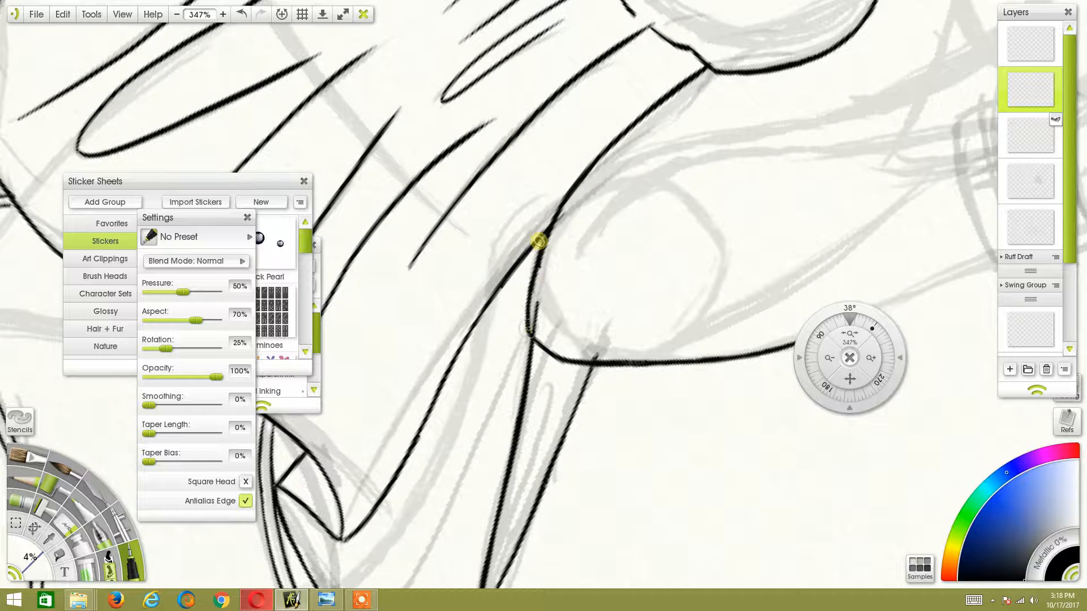
{"action": "left_click_drag", "start_coordinate": [874, 326], "coordinate": [526, 265]}
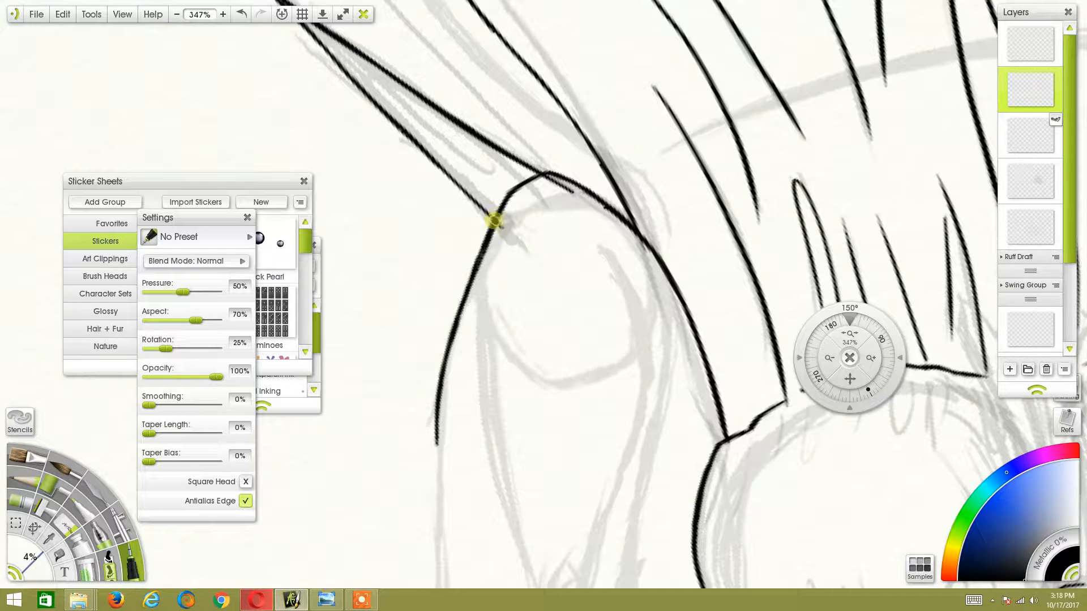
{"action": "key", "text": "ctrl+z"}
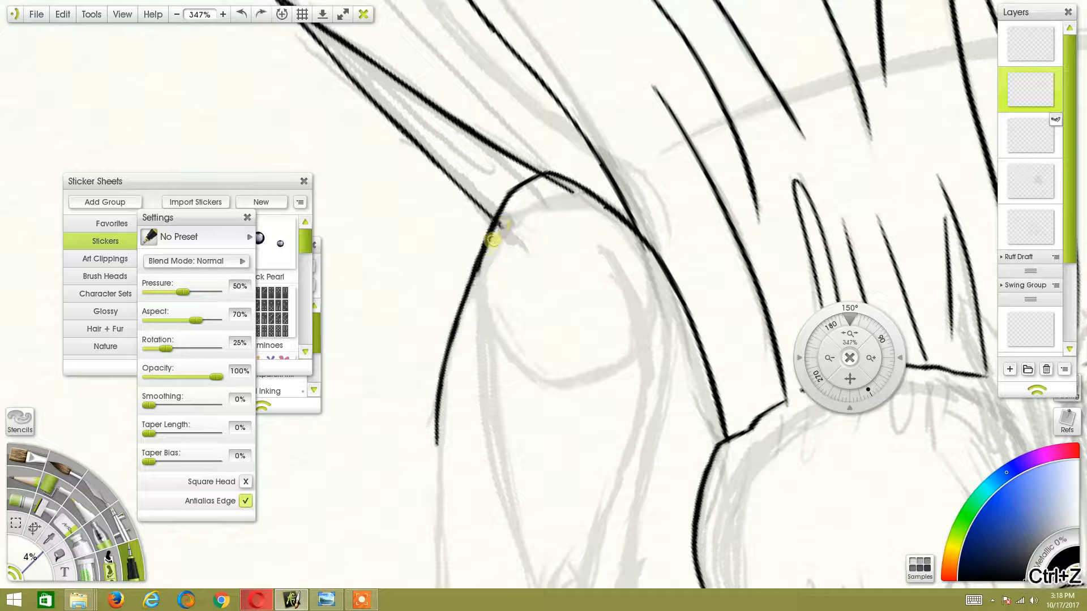
{"action": "left_click_drag", "start_coordinate": [493, 226], "coordinate": [475, 314]}
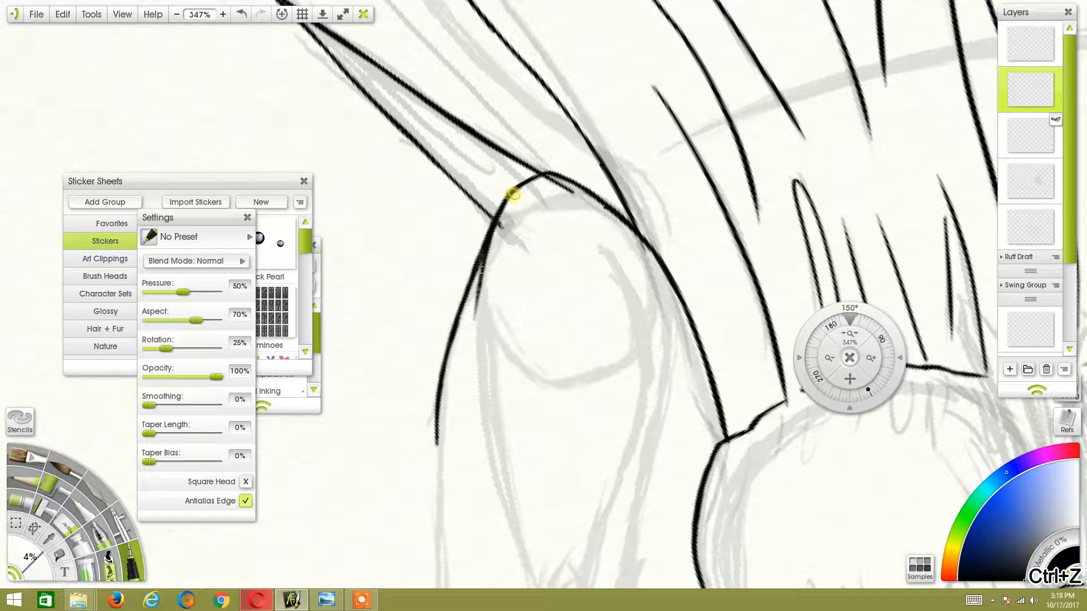
Ink the inner forearm contour of the viewer's right arm from the elbow crease up to the wristband.
{"action": "mouse_move", "coordinate": [855, 335]}
{"action": "left_mouse_down"}
{"action": "mouse_move", "coordinate": [699, 430]}
{"action": "mouse_move", "coordinate": [776, 283]}
{"action": "mouse_move", "coordinate": [691, 347]}
{"action": "mouse_move", "coordinate": [677, 389]}
{"action": "left_mouse_up"}
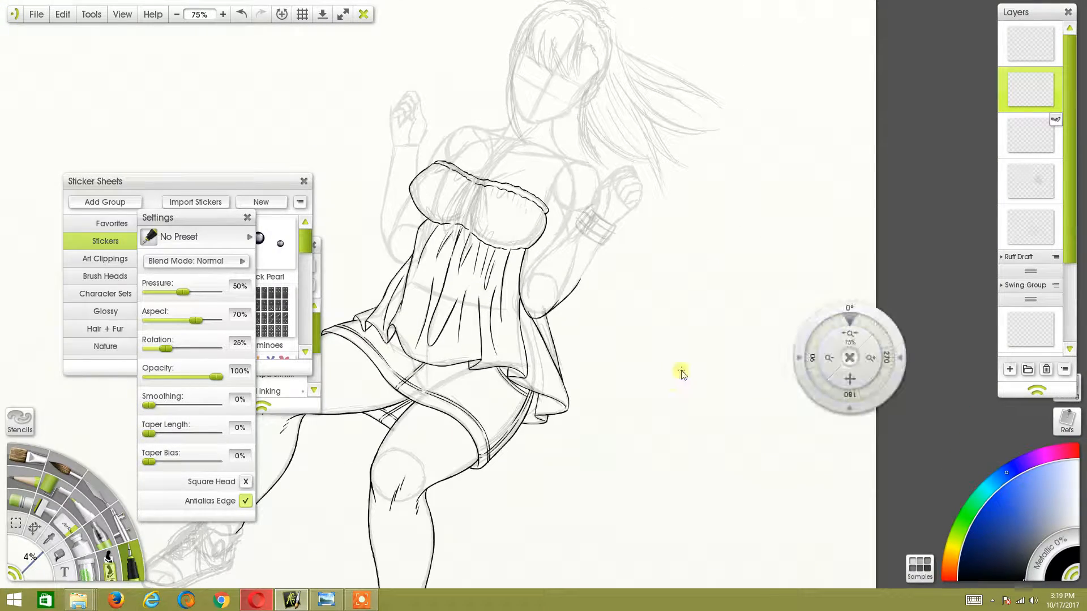
{"action": "left_click_drag", "start_coordinate": [850, 334], "coordinate": [984, 294]}
{"action": "left_click_drag", "start_coordinate": [850, 379], "coordinate": [938, 507]}
{"action": "left_click_drag", "start_coordinate": [855, 320], "coordinate": [847, 319]}
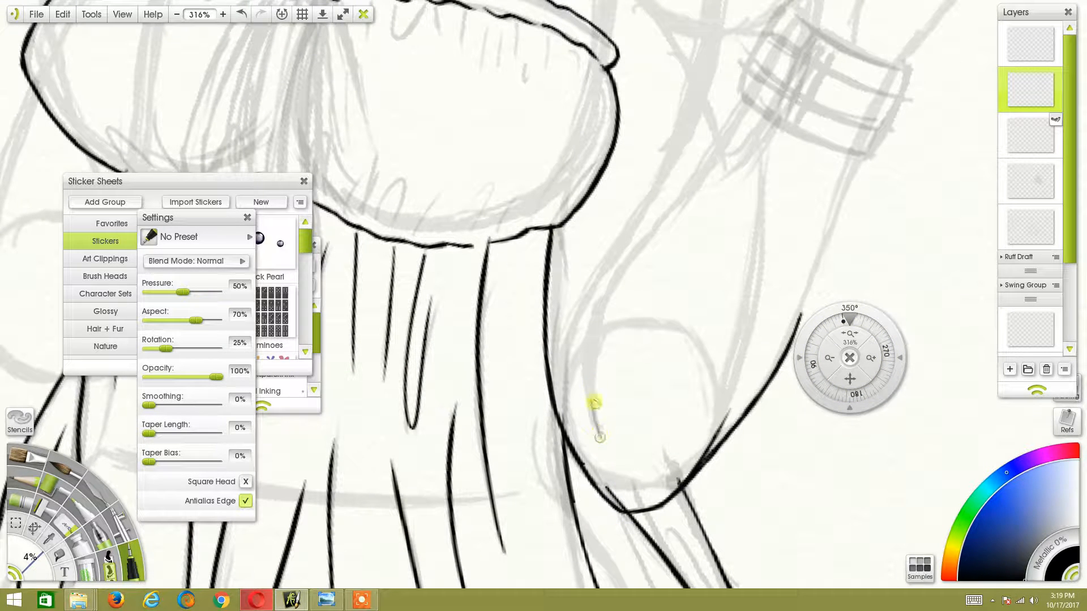
{"action": "mouse_move", "coordinate": [590, 373]}
{"action": "left_mouse_down"}
{"action": "mouse_move", "coordinate": [601, 437]}
{"action": "mouse_move", "coordinate": [589, 357]}
{"action": "mouse_move", "coordinate": [614, 274]}
{"action": "mouse_move", "coordinate": [702, 177]}
{"action": "left_mouse_up"}
{"action": "mouse_move", "coordinate": [887, 328]}
{"action": "left_mouse_down"}
{"action": "mouse_move", "coordinate": [884, 389]}
{"action": "mouse_move", "coordinate": [824, 438]}
{"action": "mouse_move", "coordinate": [838, 327]}
{"action": "mouse_move", "coordinate": [490, 321]}
{"action": "left_mouse_up"}
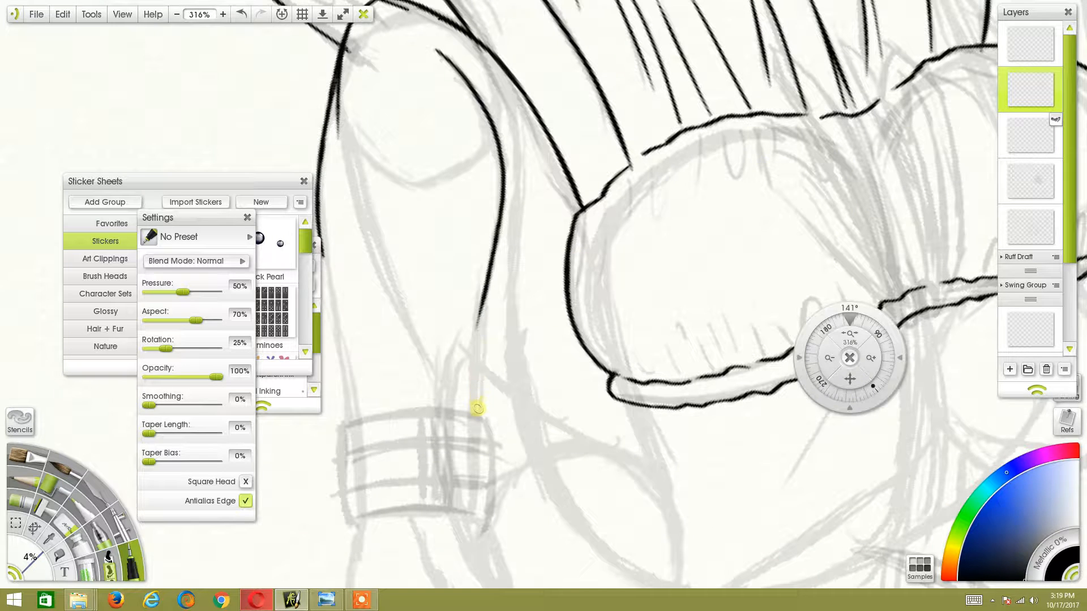
{"action": "left_click_drag", "start_coordinate": [475, 371], "coordinate": [494, 258]}
Extend the outer forearm contour of the viewer's right arm up to the wristband, redoing the first stroke.
{"action": "left_click_drag", "start_coordinate": [875, 328], "coordinate": [684, 339]}
{"action": "left_click_drag", "start_coordinate": [872, 330], "coordinate": [805, 521]}
{"action": "left_click_drag", "start_coordinate": [850, 380], "coordinate": [986, 502]}
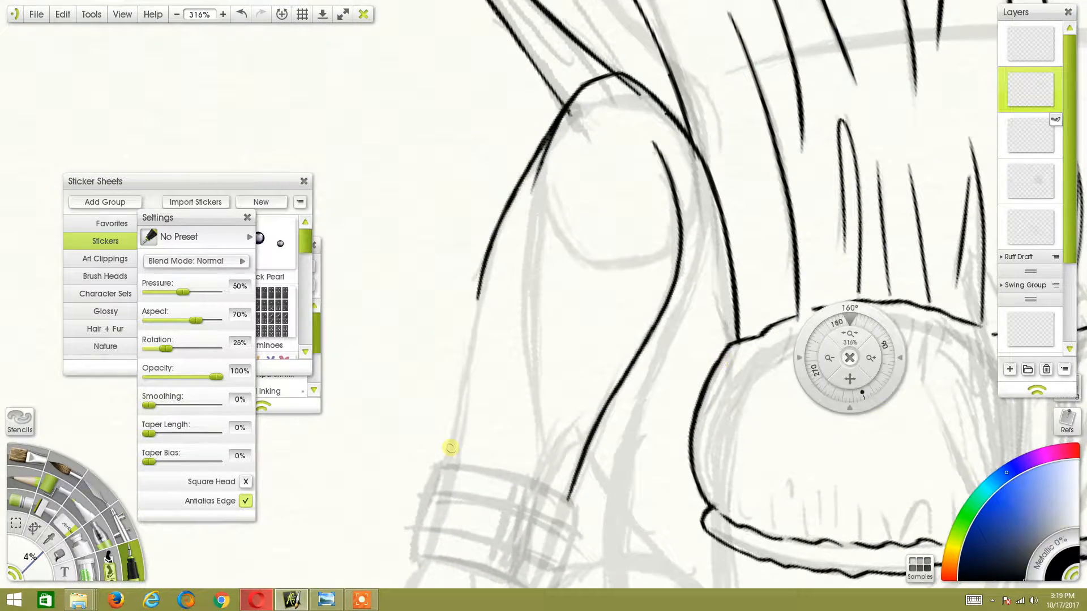
{"action": "mouse_move", "coordinate": [459, 401]}
{"action": "left_mouse_down"}
{"action": "mouse_move", "coordinate": [446, 454]}
{"action": "mouse_move", "coordinate": [459, 402]}
{"action": "left_mouse_up"}
{"action": "key", "text": "ctrl+z"}
{"action": "left_click_drag", "start_coordinate": [449, 448], "coordinate": [465, 356]}
{"action": "left_click_drag", "start_coordinate": [453, 422], "coordinate": [471, 321]}
{"action": "left_click_drag", "start_coordinate": [464, 363], "coordinate": [481, 276]}
Ink the short underarm line rising from the viewer's right end of the ruffled top, redoing the first stroke.
{"action": "left_click_drag", "start_coordinate": [877, 328], "coordinate": [788, 417]}
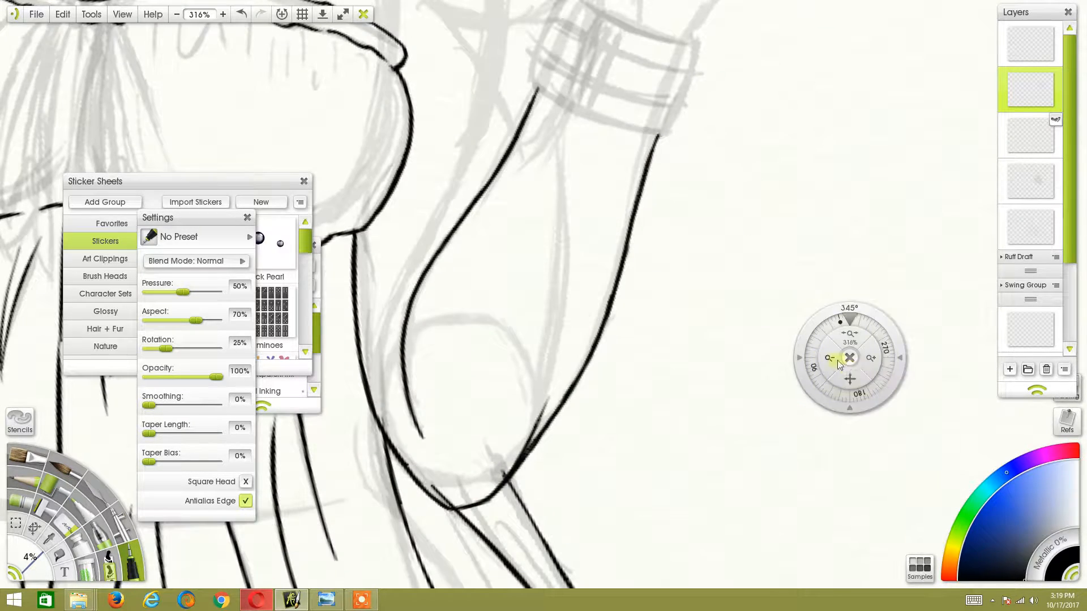
{"action": "mouse_move", "coordinate": [849, 378]}
{"action": "left_mouse_down"}
{"action": "mouse_move", "coordinate": [867, 396]}
{"action": "mouse_move", "coordinate": [861, 375]}
{"action": "left_mouse_up"}
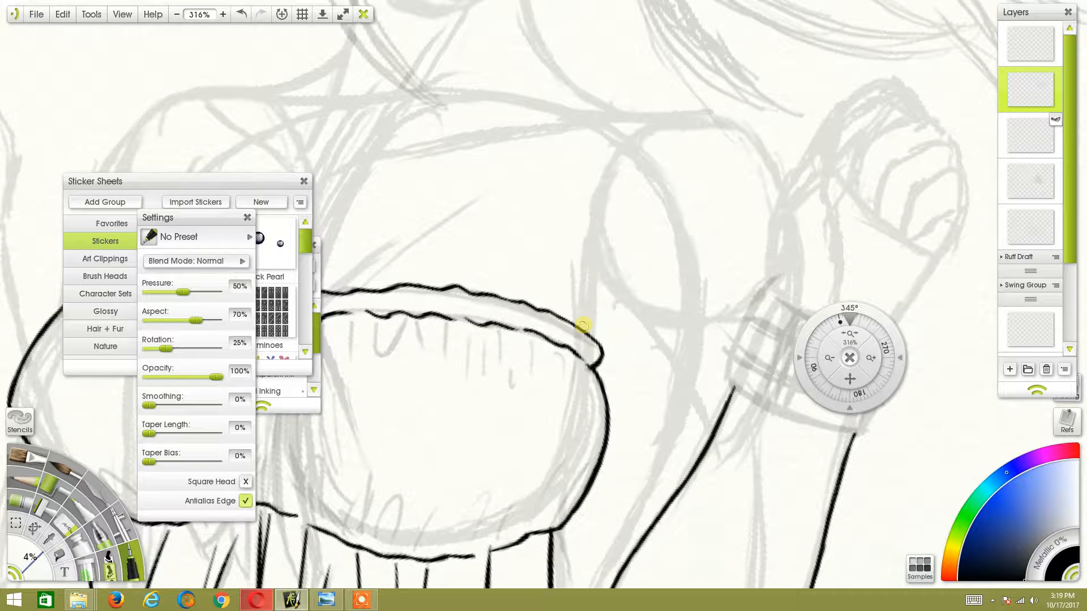
{"action": "left_click_drag", "start_coordinate": [585, 313], "coordinate": [595, 288]}
{"action": "key", "text": "ctrl+z"}
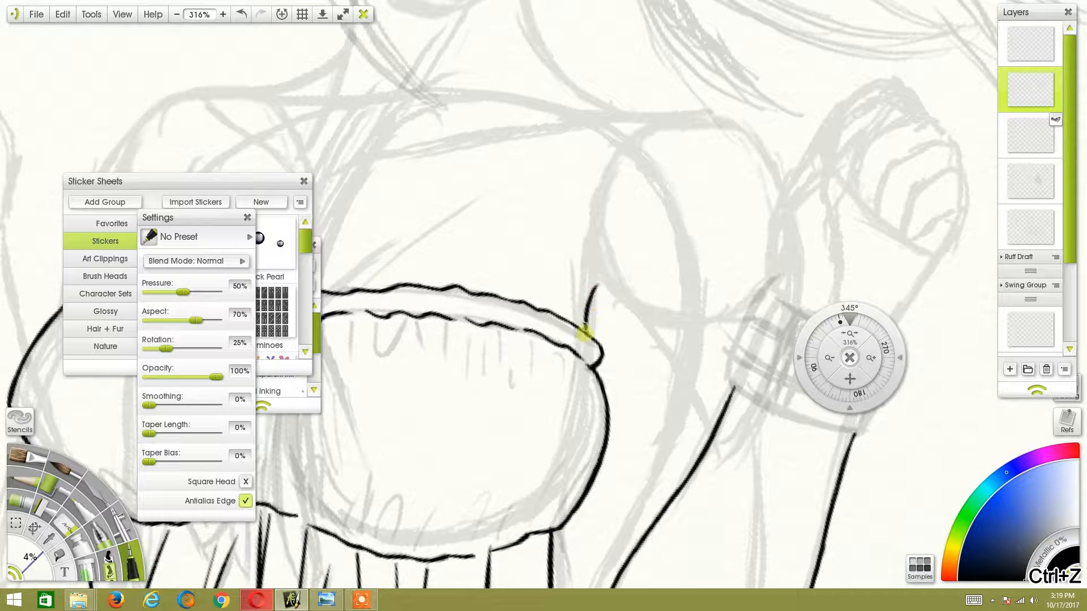
{"action": "left_click_drag", "start_coordinate": [585, 331], "coordinate": [605, 276]}
{"action": "mouse_move", "coordinate": [859, 338]}
{"action": "left_mouse_down"}
{"action": "mouse_move", "coordinate": [728, 408]}
{"action": "mouse_move", "coordinate": [713, 428]}
{"action": "mouse_move", "coordinate": [852, 357]}
{"action": "left_mouse_up"}
{"action": "key", "text": "ctrl+z"}
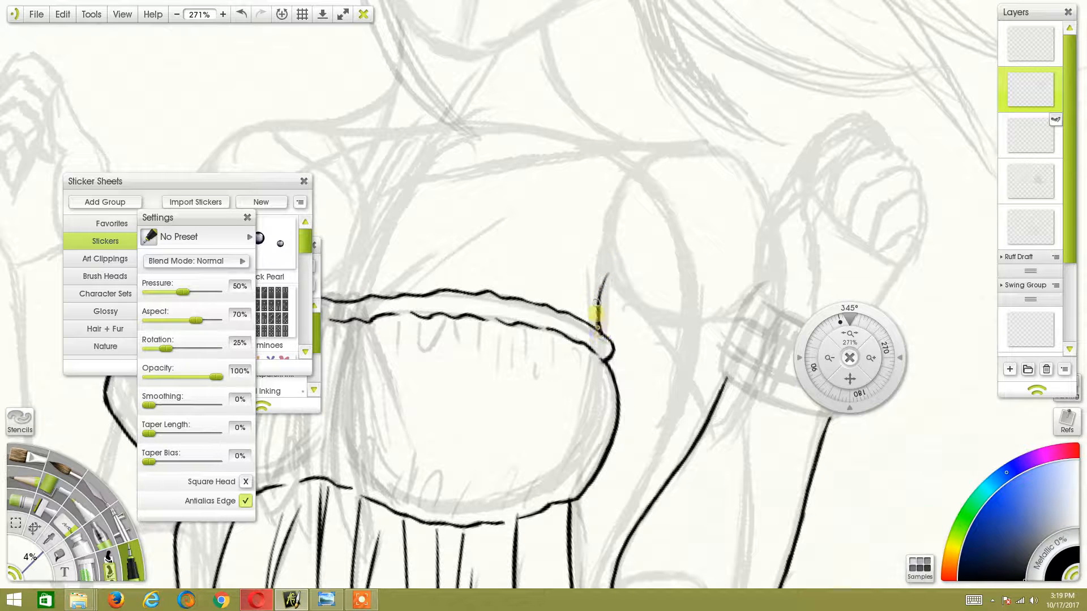
{"action": "left_click_drag", "start_coordinate": [849, 362], "coordinate": [1013, 339]}
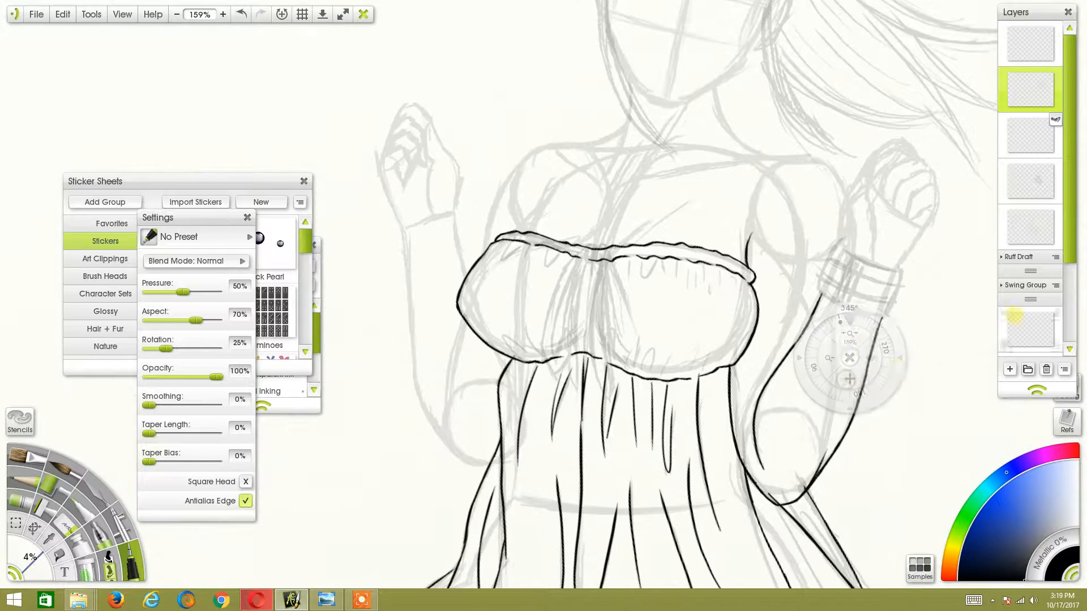
Ink gather folds rising from the lower edge of the top on the viewer's left half.
{"action": "left_click_drag", "start_coordinate": [851, 335], "coordinate": [890, 347]}
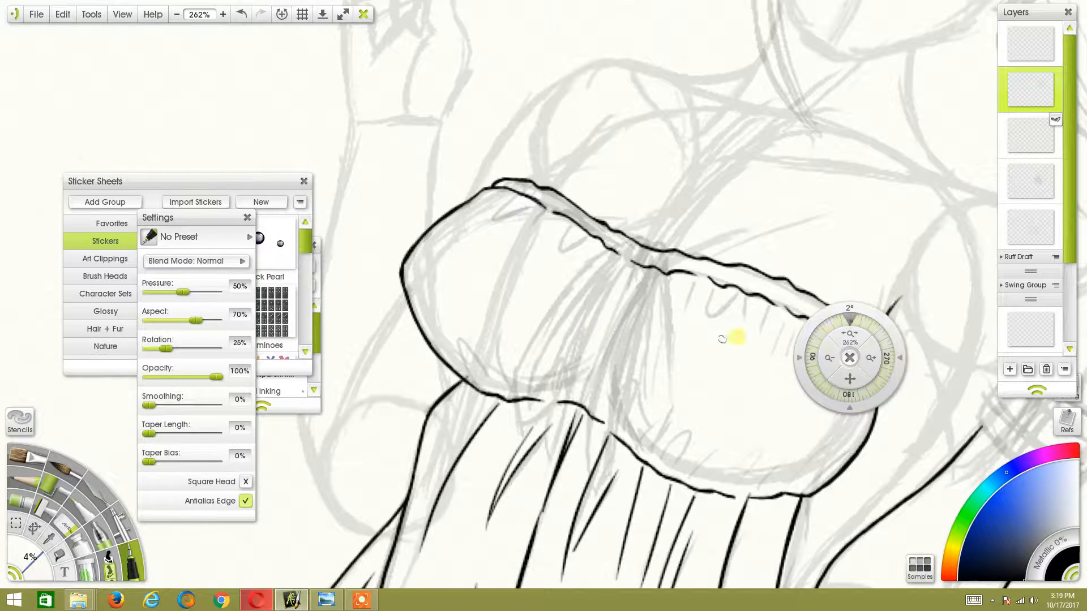
{"action": "mouse_move", "coordinate": [477, 387]}
{"action": "left_mouse_down"}
{"action": "mouse_move", "coordinate": [490, 382]}
{"action": "mouse_move", "coordinate": [498, 327]}
{"action": "left_mouse_up"}
{"action": "left_click_drag", "start_coordinate": [880, 341], "coordinate": [874, 326]}
{"action": "left_click_drag", "start_coordinate": [850, 377], "coordinate": [767, 328]}
{"action": "left_click_drag", "start_coordinate": [872, 330], "coordinate": [820, 418]}
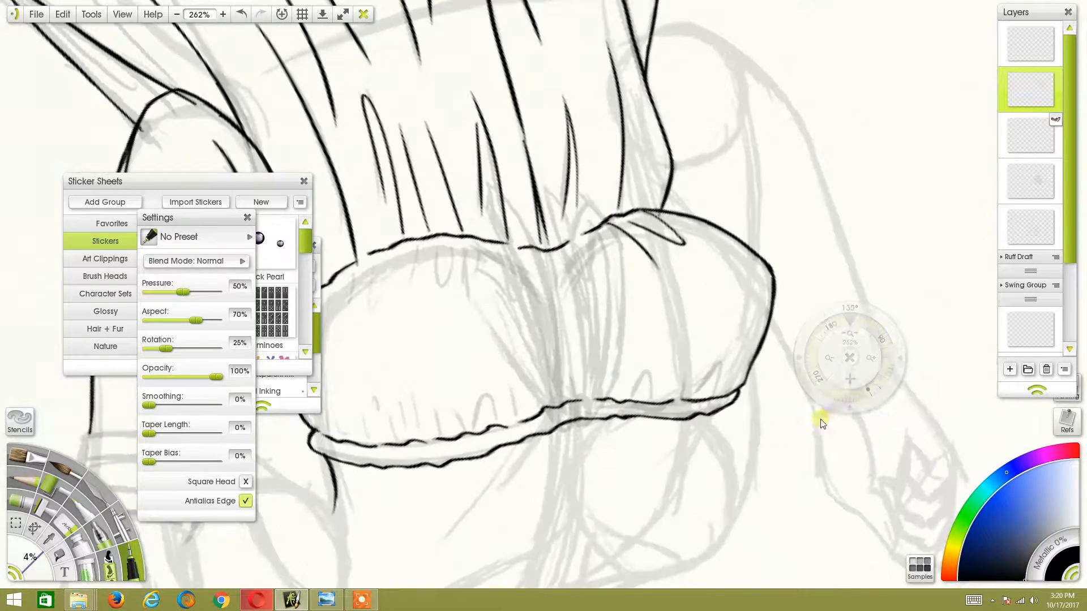
Ink a narrow pointed fold at the lower edge of the top's viewer's right half, undoing the stray strokes.
{"action": "left_click_drag", "start_coordinate": [848, 381], "coordinate": [969, 373]}
{"action": "mouse_move", "coordinate": [501, 307]}
{"action": "left_mouse_down"}
{"action": "mouse_move", "coordinate": [504, 262]}
{"action": "mouse_move", "coordinate": [497, 299]}
{"action": "mouse_move", "coordinate": [514, 268]}
{"action": "left_mouse_up"}
{"action": "key", "text": "ctrl+z"}
{"action": "key", "text": "ctrl+z"}
{"action": "left_click_drag", "start_coordinate": [854, 335], "coordinate": [909, 343]}
{"action": "left_click_drag", "start_coordinate": [852, 380], "coordinate": [918, 381]}
{"action": "mouse_move", "coordinate": [550, 246]}
{"action": "left_mouse_down"}
{"action": "mouse_move", "coordinate": [545, 312]}
{"action": "mouse_move", "coordinate": [579, 231]}
{"action": "mouse_move", "coordinate": [574, 261]}
{"action": "mouse_move", "coordinate": [554, 262]}
{"action": "mouse_move", "coordinate": [556, 250]}
{"action": "mouse_move", "coordinate": [548, 302]}
{"action": "mouse_move", "coordinate": [568, 249]}
{"action": "mouse_move", "coordinate": [570, 265]}
{"action": "mouse_move", "coordinate": [556, 253]}
{"action": "mouse_move", "coordinate": [565, 285]}
{"action": "mouse_move", "coordinate": [574, 245]}
{"action": "mouse_move", "coordinate": [551, 270]}
{"action": "mouse_move", "coordinate": [547, 319]}
{"action": "mouse_move", "coordinate": [559, 243]}
{"action": "mouse_move", "coordinate": [547, 320]}
{"action": "mouse_move", "coordinate": [578, 264]}
{"action": "left_mouse_up"}
{"action": "key", "text": "ctrl+z"}
{"action": "key", "text": "ctrl+z"}
{"action": "key", "text": "ctrl+z"}
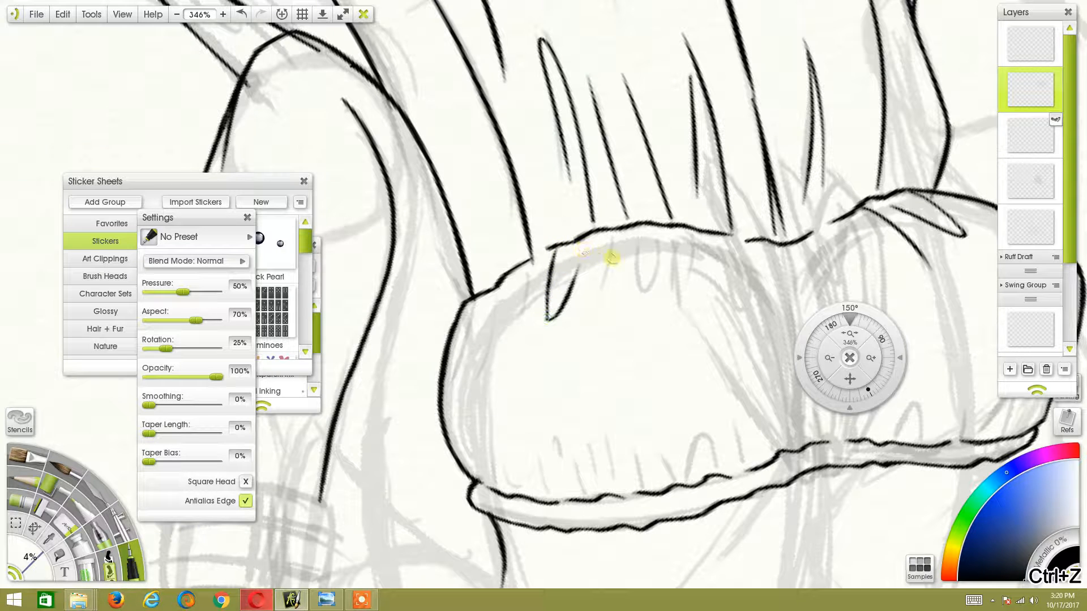
Ink a single fold line and a slim U-shaped fold beside the pointed one, redoing the U-shaped fold.
{"action": "mouse_move", "coordinate": [595, 302]}
{"action": "left_mouse_down"}
{"action": "mouse_move", "coordinate": [626, 228]}
{"action": "mouse_move", "coordinate": [633, 278]}
{"action": "mouse_move", "coordinate": [656, 244]}
{"action": "left_mouse_up"}
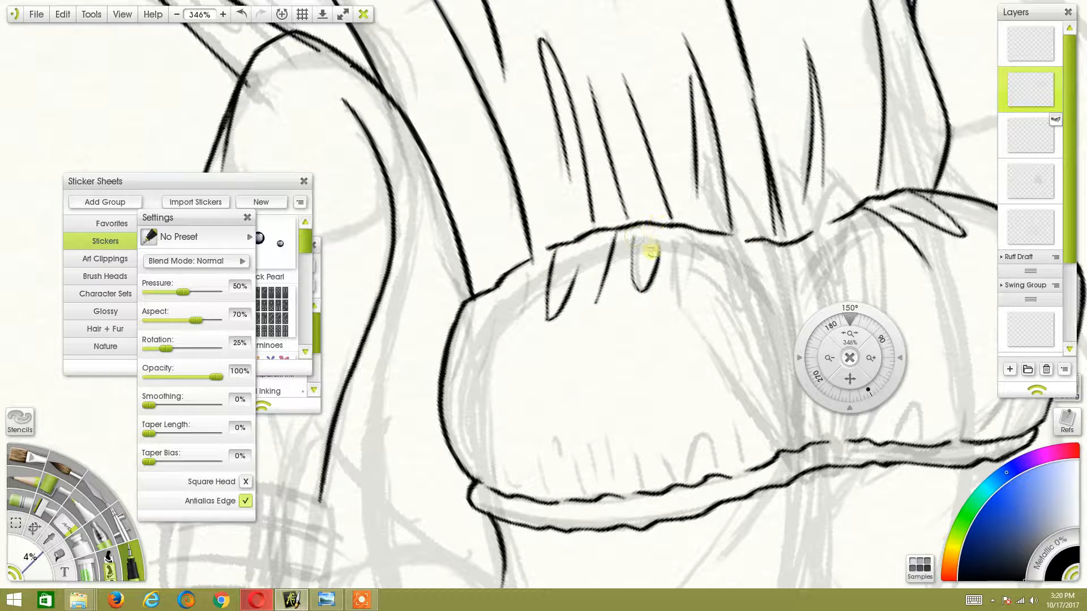
{"action": "key", "text": "ctrl+z"}
{"action": "mouse_move", "coordinate": [641, 292]}
{"action": "left_mouse_down"}
{"action": "mouse_move", "coordinate": [655, 237]}
{"action": "mouse_move", "coordinate": [640, 300]}
{"action": "mouse_move", "coordinate": [654, 279]}
{"action": "mouse_move", "coordinate": [639, 221]}
{"action": "mouse_move", "coordinate": [653, 246]}
{"action": "mouse_move", "coordinate": [638, 252]}
{"action": "mouse_move", "coordinate": [657, 239]}
{"action": "mouse_move", "coordinate": [645, 294]}
{"action": "left_mouse_up"}
{"action": "key", "text": "ctrl+z"}
{"action": "key", "text": "ctrl+z"}
{"action": "key", "text": "ctrl+z"}
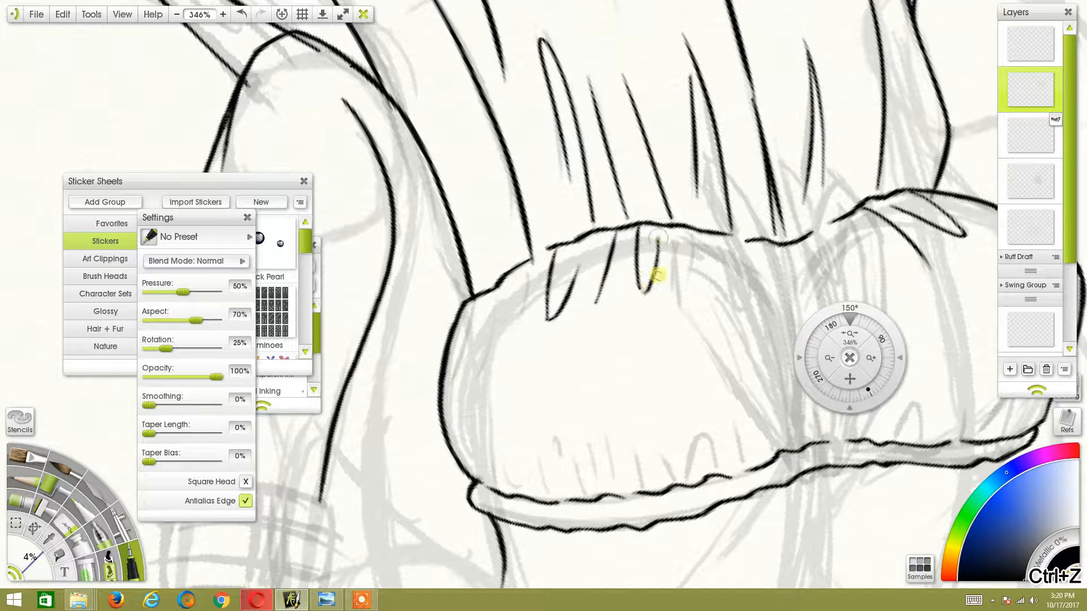
Complete the gather folds along the lower edge of the viewer's right half, at its inner side and outer corner.
{"action": "mouse_move", "coordinate": [855, 329]}
{"action": "left_mouse_down"}
{"action": "mouse_move", "coordinate": [776, 274]}
{"action": "mouse_move", "coordinate": [616, 396]}
{"action": "mouse_move", "coordinate": [687, 517]}
{"action": "mouse_move", "coordinate": [990, 321]}
{"action": "left_mouse_up"}
{"action": "mouse_move", "coordinate": [518, 263]}
{"action": "left_mouse_down"}
{"action": "mouse_move", "coordinate": [533, 192]}
{"action": "mouse_move", "coordinate": [535, 220]}
{"action": "mouse_move", "coordinate": [552, 196]}
{"action": "left_mouse_up"}
{"action": "mouse_move", "coordinate": [851, 380]}
{"action": "left_mouse_down"}
{"action": "mouse_move", "coordinate": [807, 371]}
{"action": "mouse_move", "coordinate": [878, 335]}
{"action": "mouse_move", "coordinate": [867, 398]}
{"action": "mouse_move", "coordinate": [820, 423]}
{"action": "mouse_move", "coordinate": [803, 413]}
{"action": "left_mouse_up"}
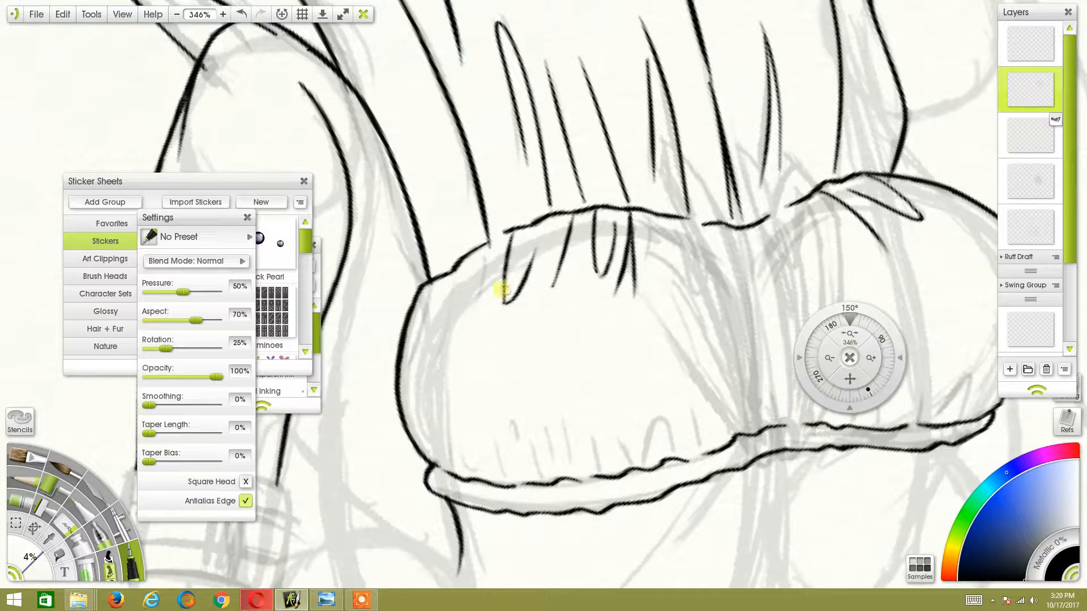
{"action": "left_click_drag", "start_coordinate": [481, 283], "coordinate": [475, 313]}
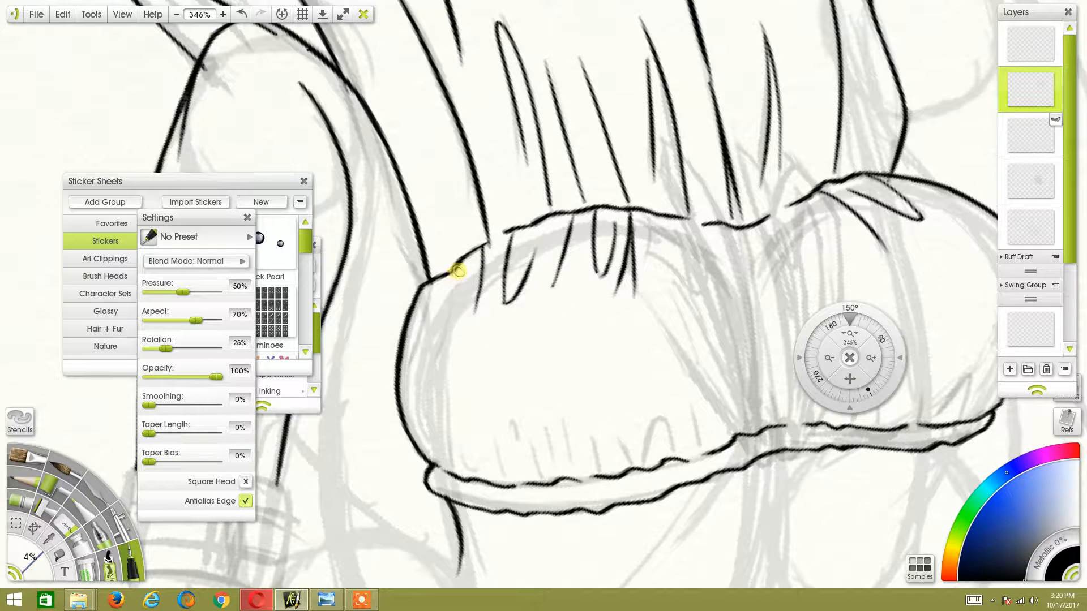
{"action": "key", "text": "ctrl+z"}
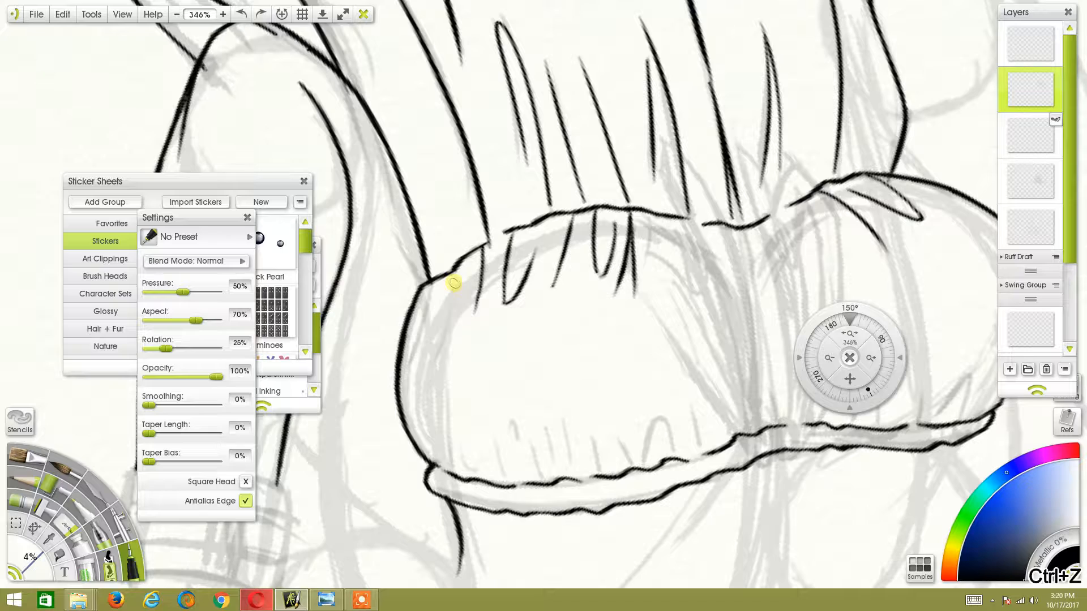
{"action": "left_click_drag", "start_coordinate": [458, 275], "coordinate": [443, 344]}
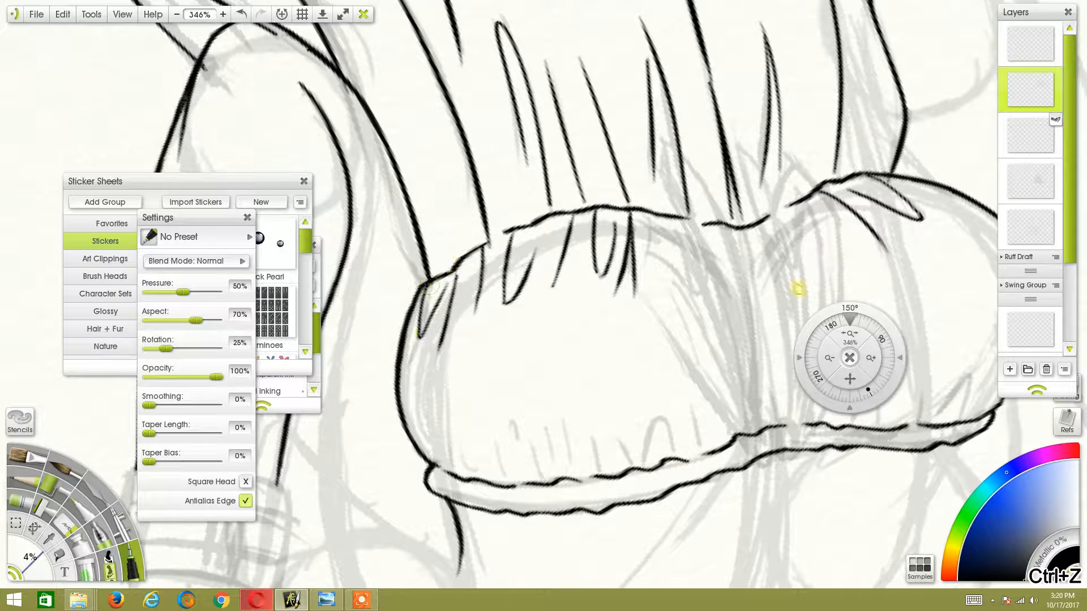
Ink short fold lines and a narrow loop at the center of the top's lower edge.
{"action": "left_click_drag", "start_coordinate": [878, 329], "coordinate": [711, 372]}
{"action": "left_click_drag", "start_coordinate": [850, 379], "coordinate": [982, 434]}
{"action": "mouse_move", "coordinate": [566, 358]}
{"action": "left_mouse_down"}
{"action": "mouse_move", "coordinate": [587, 366]}
{"action": "mouse_move", "coordinate": [615, 294]}
{"action": "left_mouse_up"}
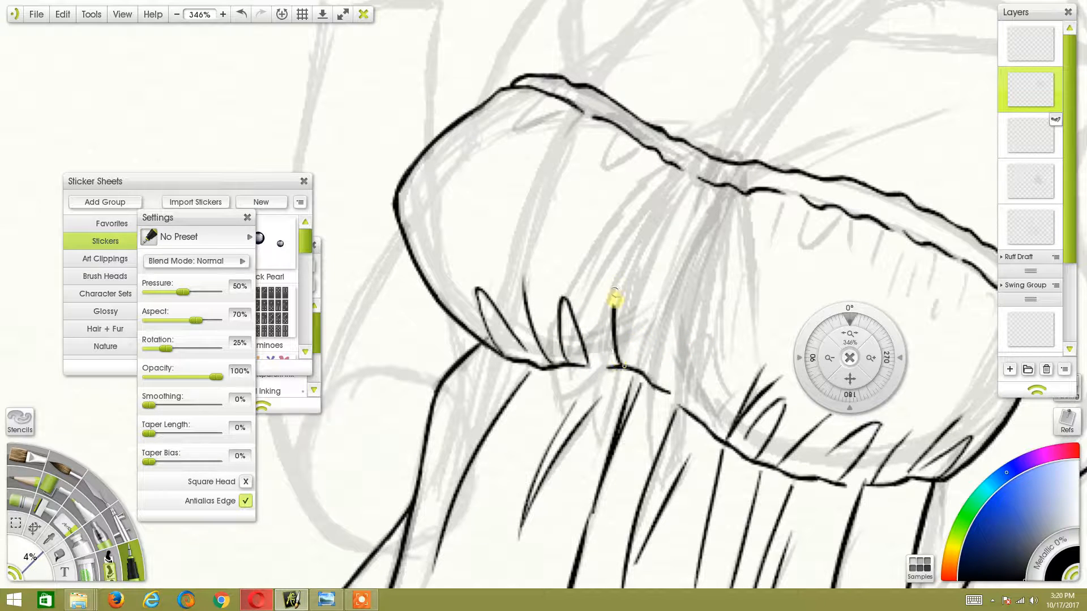
{"action": "left_click_drag", "start_coordinate": [623, 365], "coordinate": [636, 304]}
{"action": "mouse_move", "coordinate": [872, 347]}
{"action": "left_mouse_down"}
{"action": "mouse_move", "coordinate": [879, 341]}
{"action": "mouse_move", "coordinate": [866, 361]}
{"action": "mouse_move", "coordinate": [747, 378]}
{"action": "left_mouse_up"}
{"action": "left_click_drag", "start_coordinate": [562, 342], "coordinate": [577, 354]}
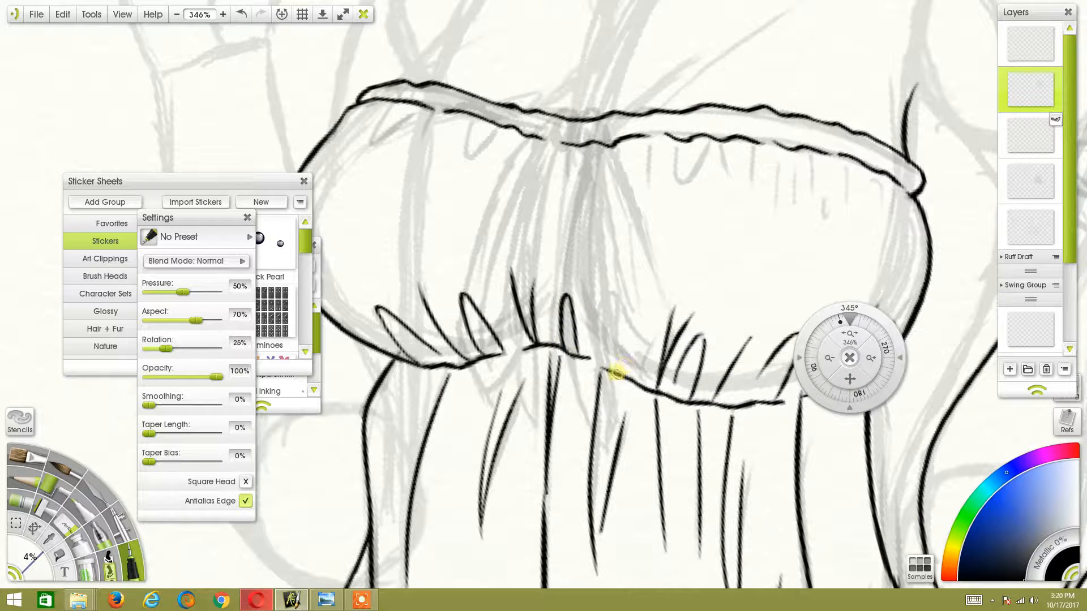
Ink pointed and straight folds hanging below the ruffled band, from the viewer's left side past the center.
{"action": "left_click_drag", "start_coordinate": [849, 379], "coordinate": [910, 469]}
{"action": "left_click_drag", "start_coordinate": [850, 335], "coordinate": [736, 330]}
{"action": "mouse_move", "coordinate": [532, 221]}
{"action": "left_mouse_down"}
{"action": "mouse_move", "coordinate": [606, 279]}
{"action": "mouse_move", "coordinate": [651, 244]}
{"action": "left_mouse_up"}
{"action": "left_click_drag", "start_coordinate": [850, 379], "coordinate": [680, 355]}
{"action": "mouse_move", "coordinate": [649, 262]}
{"action": "left_mouse_down"}
{"action": "mouse_move", "coordinate": [680, 241]}
{"action": "mouse_move", "coordinate": [710, 247]}
{"action": "mouse_move", "coordinate": [722, 282]}
{"action": "mouse_move", "coordinate": [745, 297]}
{"action": "left_mouse_up"}
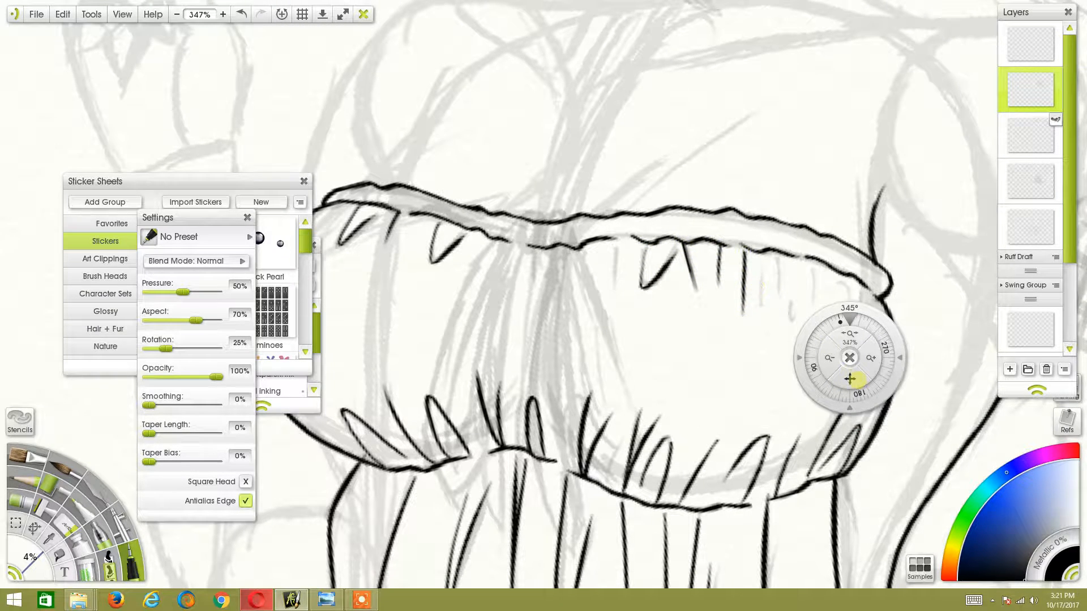
Ink the remaining hanging folds and a small arch below the band toward its viewer's right end.
{"action": "left_click_drag", "start_coordinate": [850, 378], "coordinate": [685, 382]}
{"action": "mouse_move", "coordinate": [592, 252]}
{"action": "left_mouse_down"}
{"action": "mouse_move", "coordinate": [593, 313]}
{"action": "mouse_move", "coordinate": [606, 257]}
{"action": "mouse_move", "coordinate": [627, 306]}
{"action": "mouse_move", "coordinate": [621, 285]}
{"action": "mouse_move", "coordinate": [653, 262]}
{"action": "mouse_move", "coordinate": [655, 289]}
{"action": "mouse_move", "coordinate": [671, 287]}
{"action": "mouse_move", "coordinate": [630, 271]}
{"action": "mouse_move", "coordinate": [626, 324]}
{"action": "mouse_move", "coordinate": [641, 259]}
{"action": "mouse_move", "coordinate": [645, 287]}
{"action": "mouse_move", "coordinate": [623, 293]}
{"action": "mouse_move", "coordinate": [629, 321]}
{"action": "mouse_move", "coordinate": [645, 255]}
{"action": "mouse_move", "coordinate": [640, 272]}
{"action": "mouse_move", "coordinate": [672, 278]}
{"action": "mouse_move", "coordinate": [679, 325]}
{"action": "left_mouse_up"}
{"action": "key", "text": "ctrl+z"}
{"action": "left_click_drag", "start_coordinate": [673, 279], "coordinate": [661, 327]}
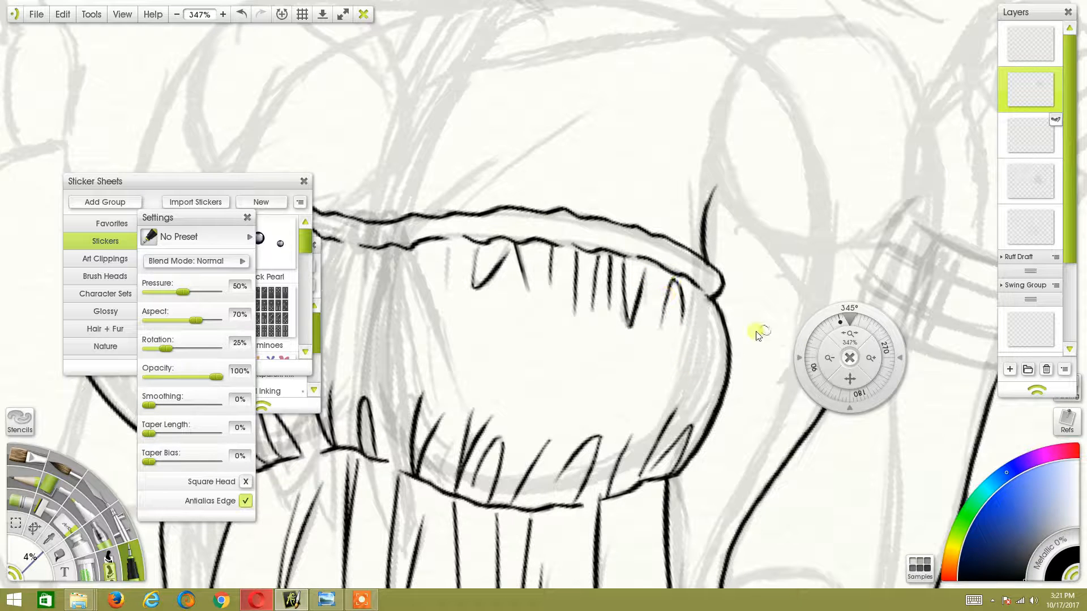
{"action": "left_click_drag", "start_coordinate": [842, 392], "coordinate": [1020, 397]}
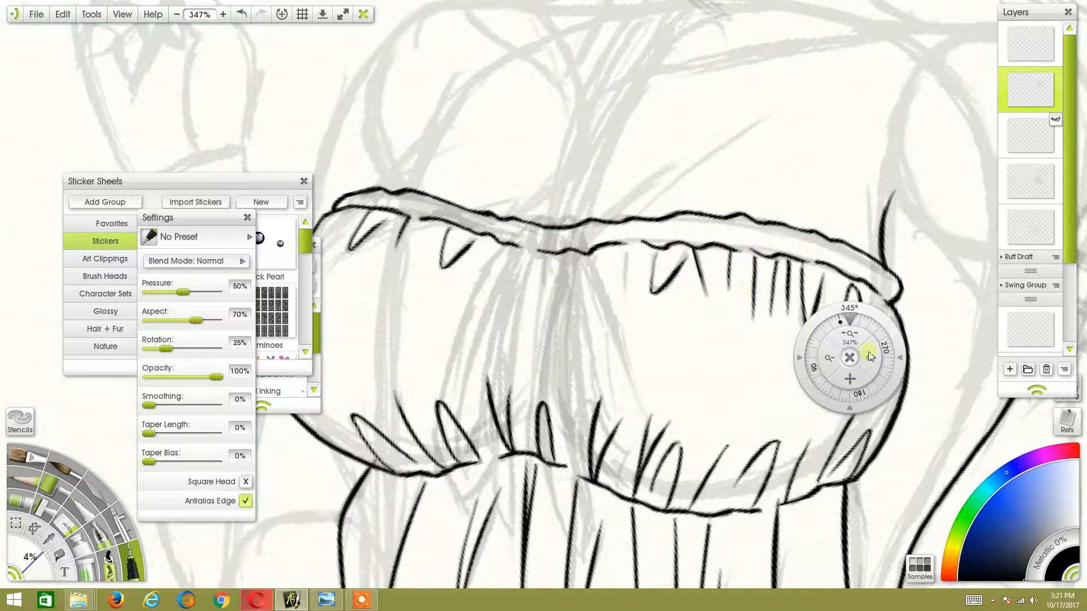
{"action": "left_click_drag", "start_coordinate": [870, 356], "coordinate": [660, 369]}
{"action": "left_click_drag", "start_coordinate": [689, 304], "coordinate": [692, 310]}
Add a fold at the top's viewer's left corner and ink small pleat marks inside the band's viewer's right half.
{"action": "left_click_drag", "start_coordinate": [848, 381], "coordinate": [1078, 401]}
{"action": "left_click_drag", "start_coordinate": [396, 214], "coordinate": [360, 265]}
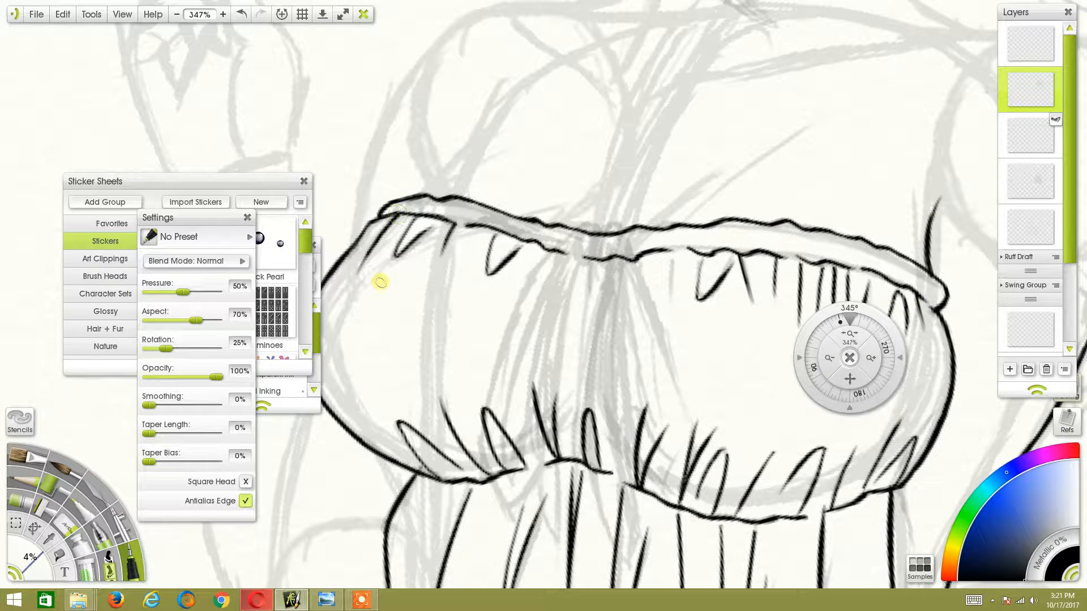
{"action": "left_click_drag", "start_coordinate": [863, 383], "coordinate": [687, 446]}
{"action": "left_click_drag", "start_coordinate": [691, 331], "coordinate": [729, 335]}
{"action": "left_click_drag", "start_coordinate": [850, 378], "coordinate": [786, 324]}
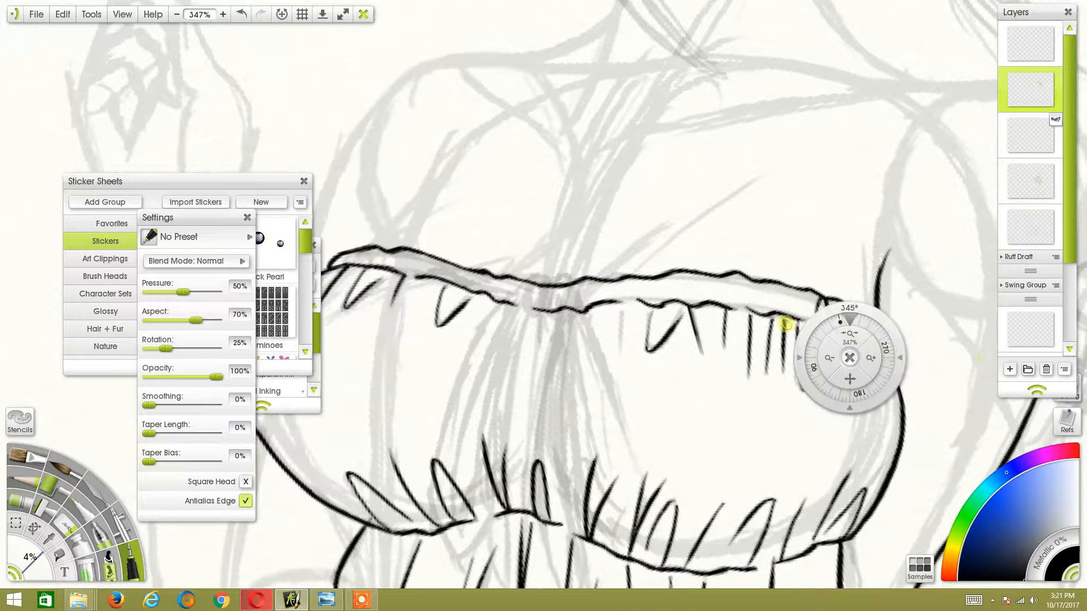
{"action": "left_click_drag", "start_coordinate": [585, 282], "coordinate": [590, 303]}
{"action": "mouse_move", "coordinate": [669, 299]}
{"action": "left_mouse_down"}
{"action": "mouse_move", "coordinate": [697, 297]}
{"action": "mouse_move", "coordinate": [726, 282]}
{"action": "mouse_move", "coordinate": [741, 303]}
{"action": "left_mouse_up"}
Ink small looped pleat marks inside the band's viewer's left half, redoing the last one.
{"action": "mouse_move", "coordinate": [850, 379]}
{"action": "left_mouse_down"}
{"action": "mouse_move", "coordinate": [638, 252]}
{"action": "mouse_move", "coordinate": [632, 265]}
{"action": "left_mouse_up"}
{"action": "left_click_drag", "start_coordinate": [650, 270], "coordinate": [660, 271]}
{"action": "left_click_drag", "start_coordinate": [577, 252], "coordinate": [595, 253]}
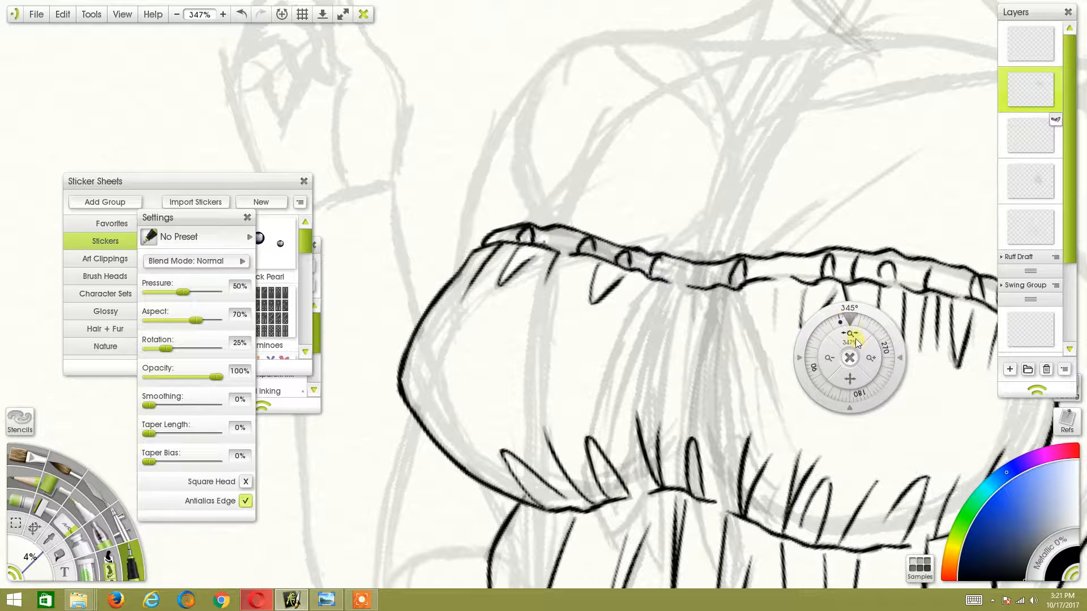
{"action": "key", "text": "ctrl+z"}
{"action": "left_click_drag", "start_coordinate": [542, 244], "coordinate": [559, 245]}
Ink the first stretch of the underarm line rising from the band's viewer's left end.
{"action": "mouse_move", "coordinate": [860, 329]}
{"action": "left_mouse_down"}
{"action": "mouse_move", "coordinate": [688, 414]}
{"action": "mouse_move", "coordinate": [682, 432]}
{"action": "mouse_move", "coordinate": [826, 365]}
{"action": "mouse_move", "coordinate": [942, 493]}
{"action": "mouse_move", "coordinate": [866, 345]}
{"action": "mouse_move", "coordinate": [887, 341]}
{"action": "mouse_move", "coordinate": [815, 291]}
{"action": "mouse_move", "coordinate": [658, 414]}
{"action": "mouse_move", "coordinate": [698, 502]}
{"action": "left_mouse_up"}
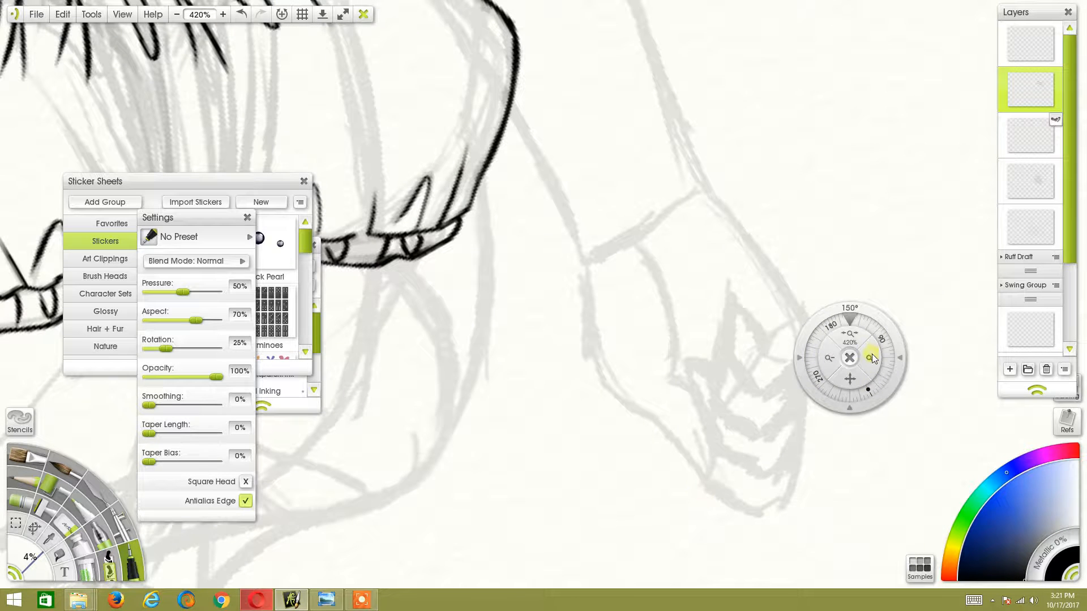
{"action": "left_click_drag", "start_coordinate": [870, 326], "coordinate": [878, 335]}
{"action": "left_click_drag", "start_coordinate": [842, 379], "coordinate": [954, 405]}
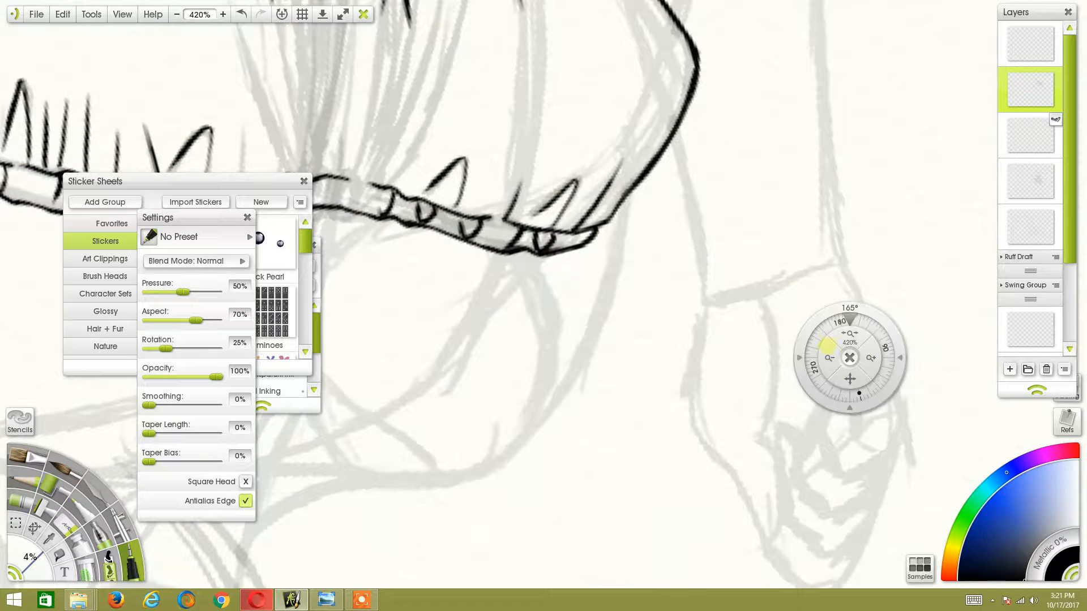
{"action": "mouse_move", "coordinate": [871, 338]}
{"action": "left_mouse_down"}
{"action": "mouse_move", "coordinate": [853, 320]}
{"action": "mouse_move", "coordinate": [883, 373]}
{"action": "mouse_move", "coordinate": [835, 408]}
{"action": "left_mouse_up"}
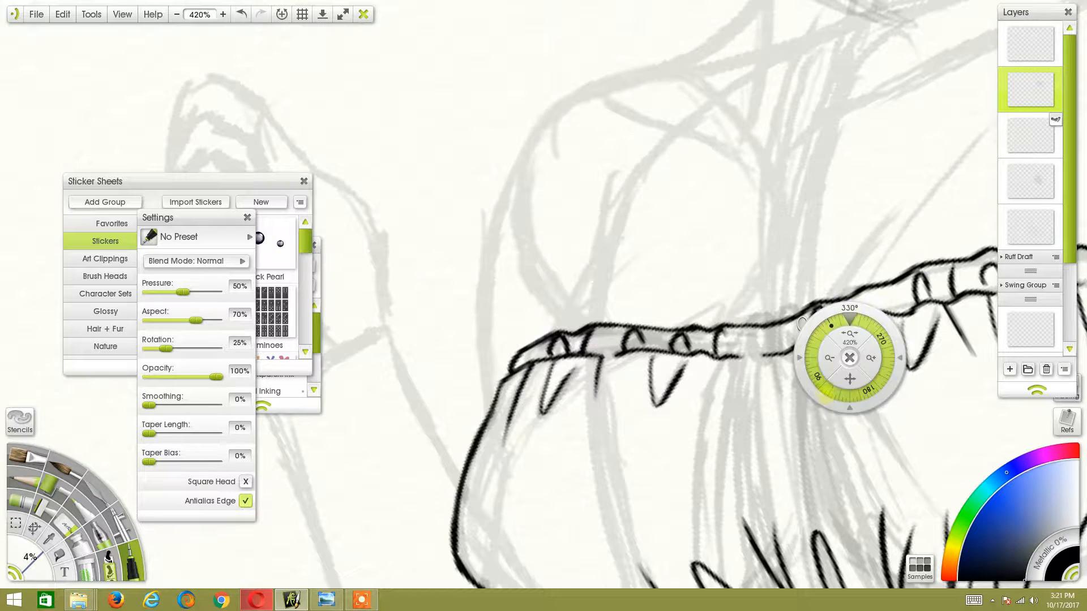
{"action": "mouse_move", "coordinate": [542, 342]}
{"action": "left_mouse_down"}
{"action": "mouse_move", "coordinate": [536, 324]}
{"action": "mouse_move", "coordinate": [576, 282]}
{"action": "left_mouse_up"}
Extend the viewer's left underarm line with a curved end and thicken the curve.
{"action": "left_click_drag", "start_coordinate": [857, 308], "coordinate": [679, 439]}
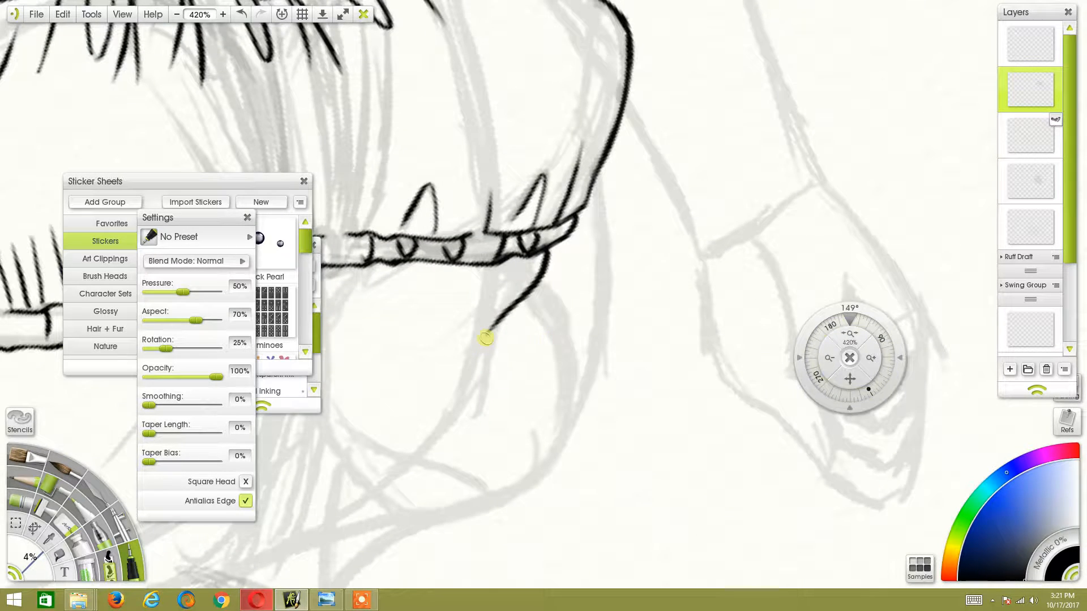
{"action": "left_click_drag", "start_coordinate": [492, 330], "coordinate": [491, 381]}
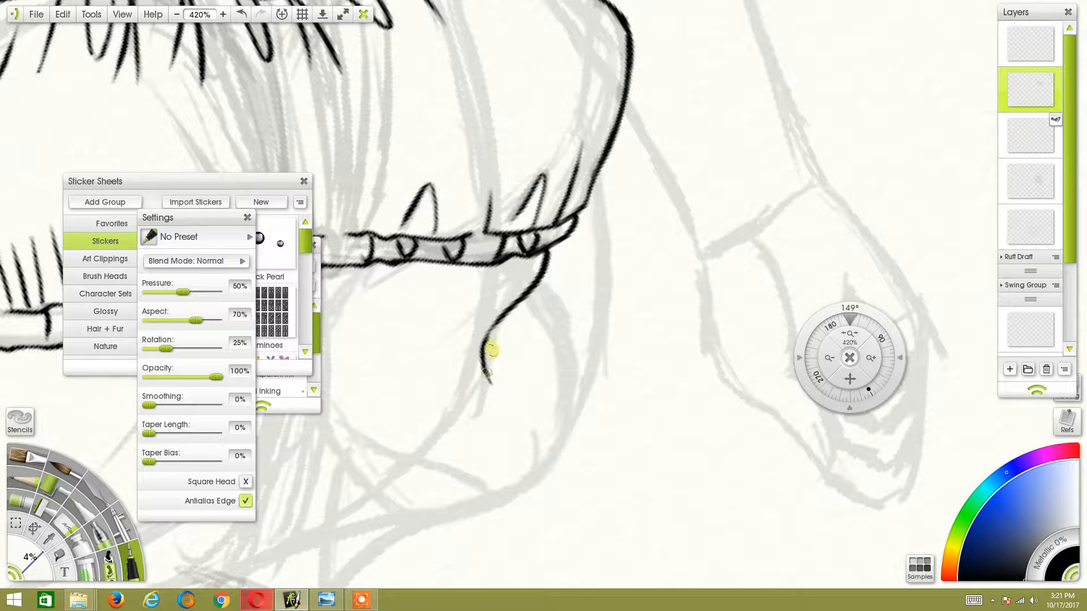
{"action": "left_click_drag", "start_coordinate": [490, 335], "coordinate": [488, 372]}
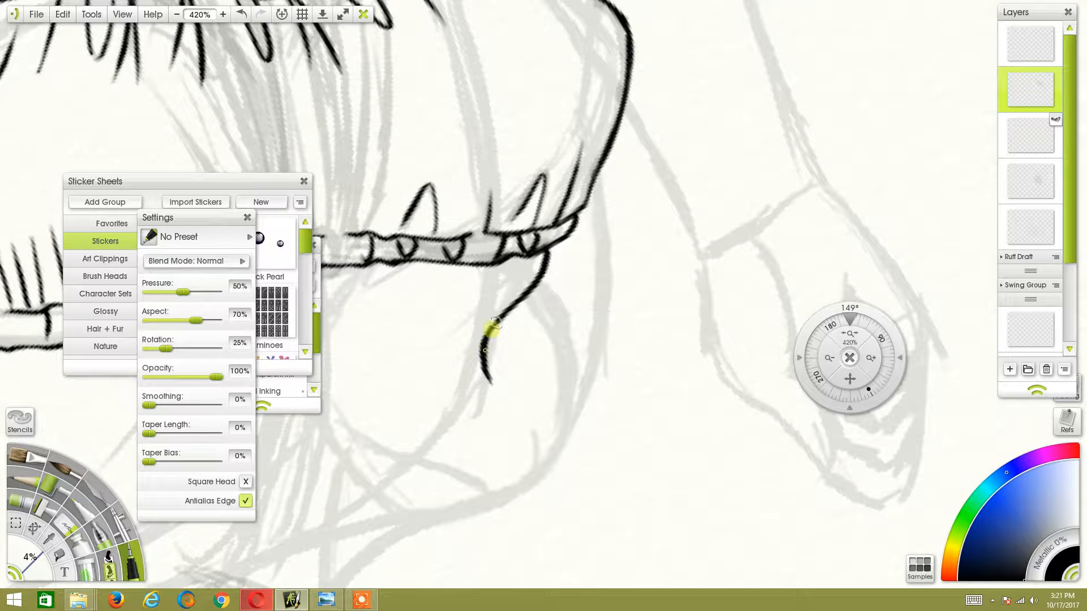
Trim the tip of the viewer's left underarm line with the Eraser and re-ink its end with the inking pen.
{"action": "left_click", "coordinate": [65, 526]}
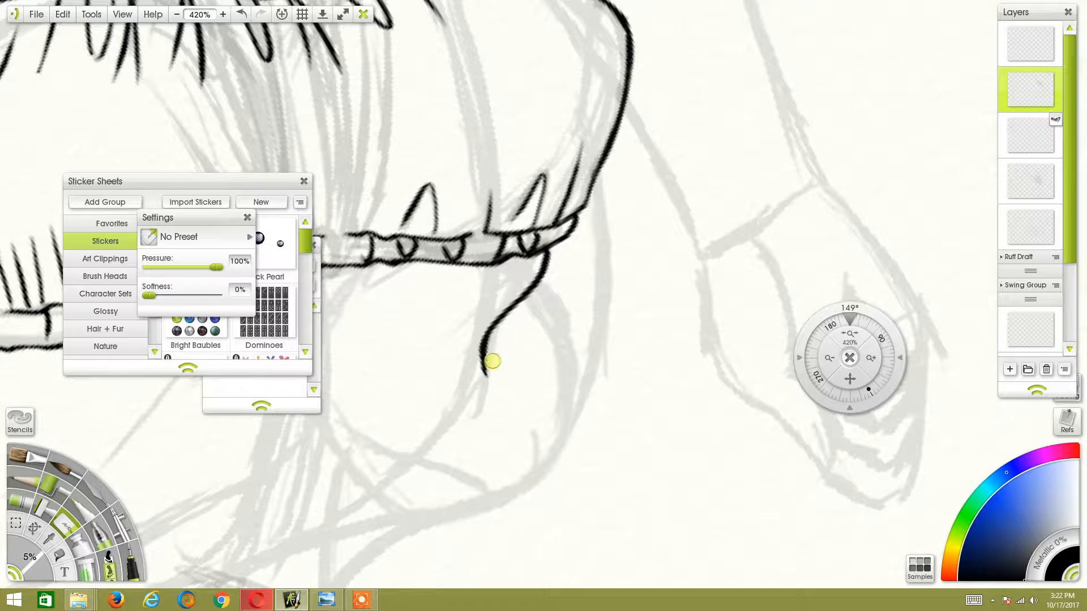
{"action": "left_click_drag", "start_coordinate": [496, 357], "coordinate": [501, 413]}
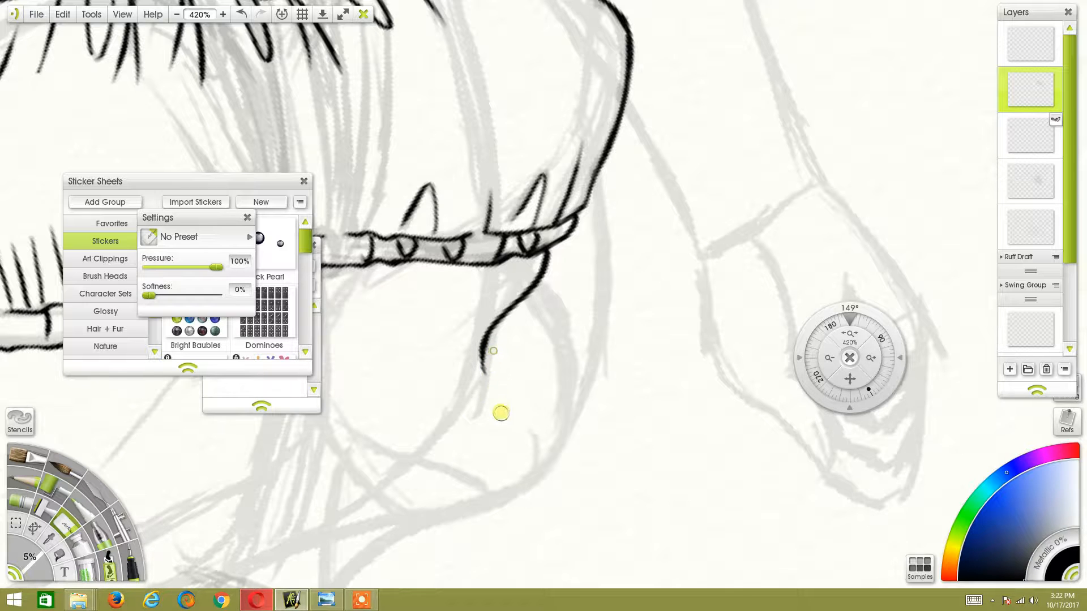
{"action": "left_click", "coordinate": [127, 526]}
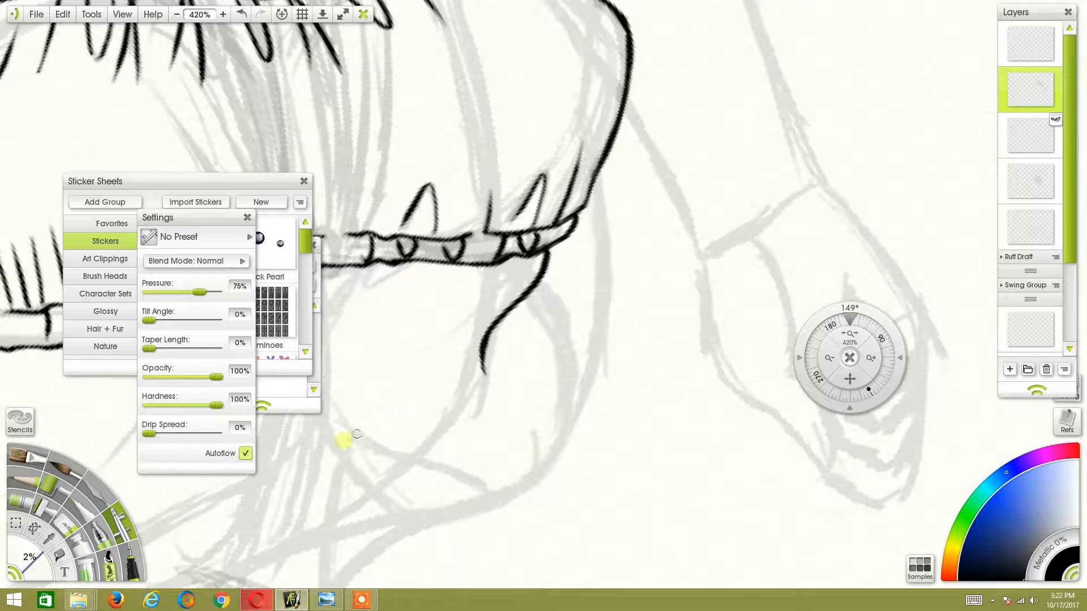
{"action": "left_click", "coordinate": [136, 566]}
{"action": "left_click_drag", "start_coordinate": [490, 382], "coordinate": [492, 389]}
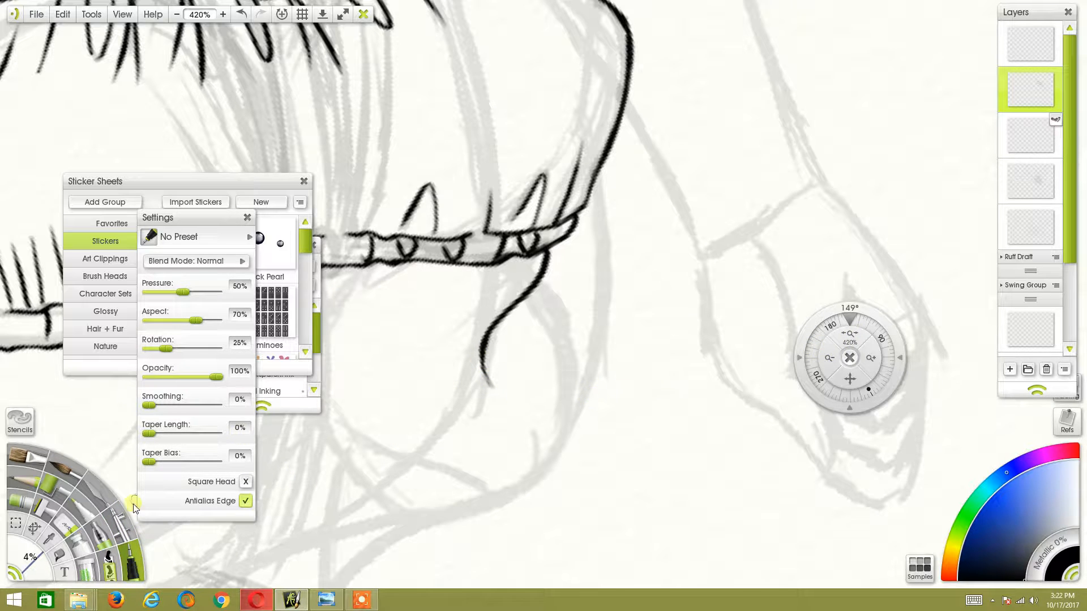
Switch back to the Eraser and undo the last touch-up at the tip of the underarm line.
{"action": "left_click", "coordinate": [67, 527]}
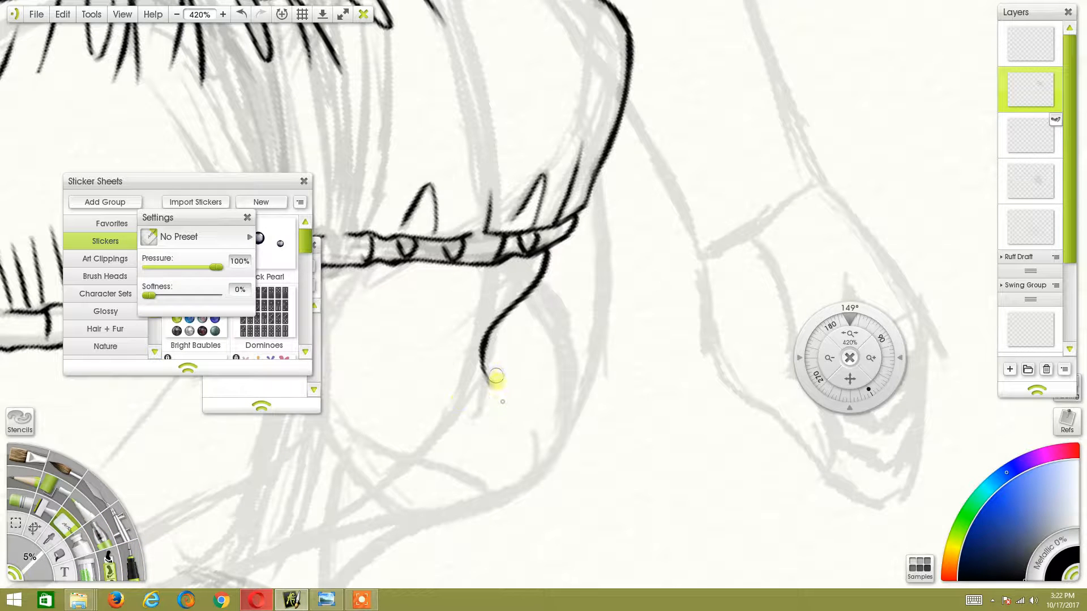
{"action": "key", "text": "ctrl+z"}
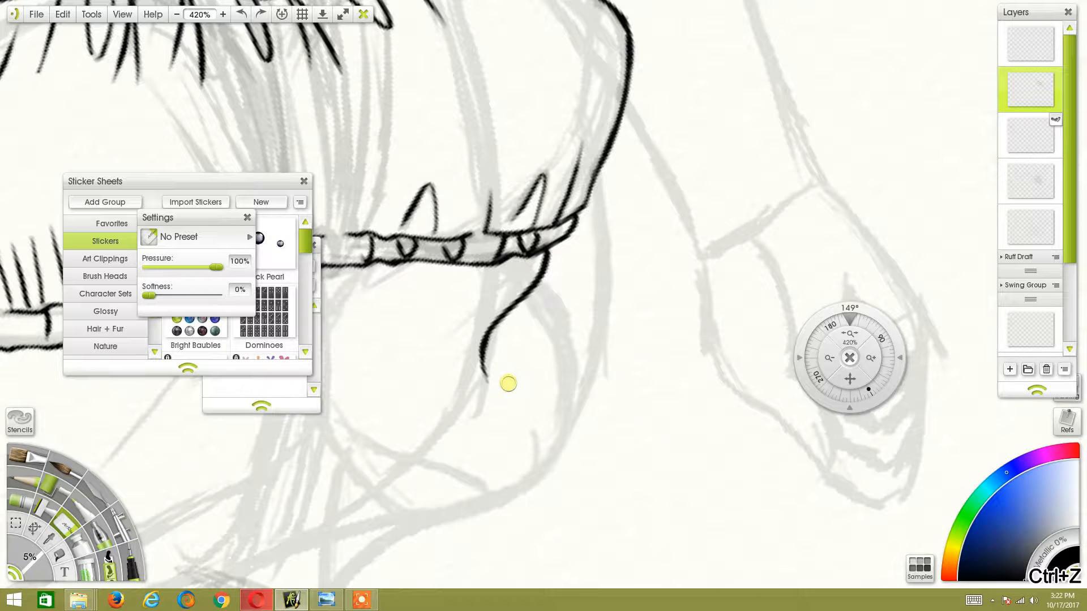
{"action": "left_click_drag", "start_coordinate": [868, 325], "coordinate": [737, 287]}
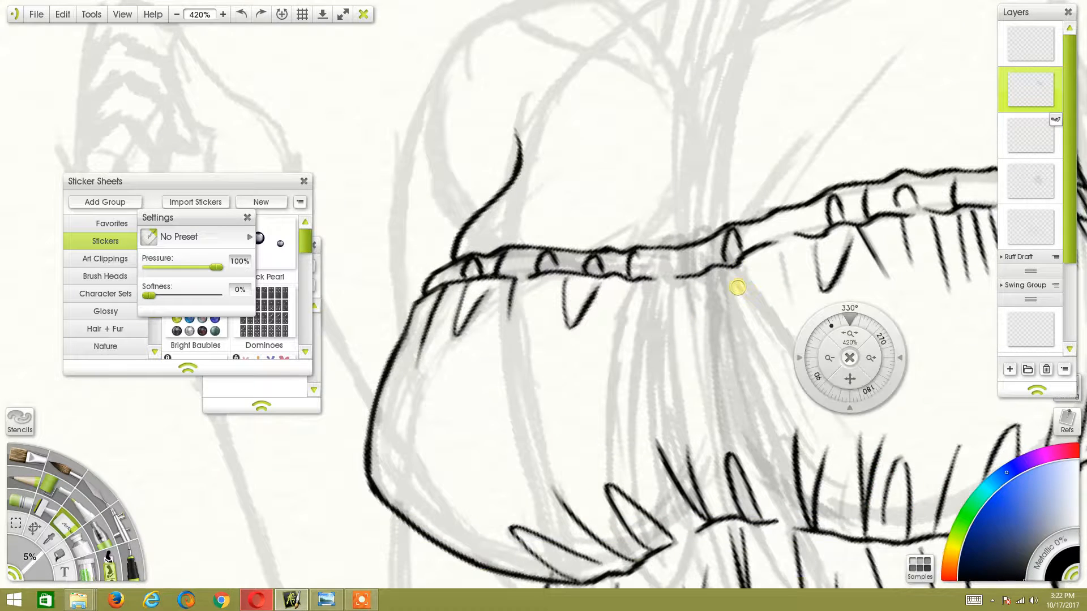
Ink the outer contour of the viewer's left upper arm with the inking pen, from the ruffled band up around the shoulder.
{"action": "left_click", "coordinate": [135, 555]}
{"action": "left_click_drag", "start_coordinate": [848, 380], "coordinate": [1000, 449]}
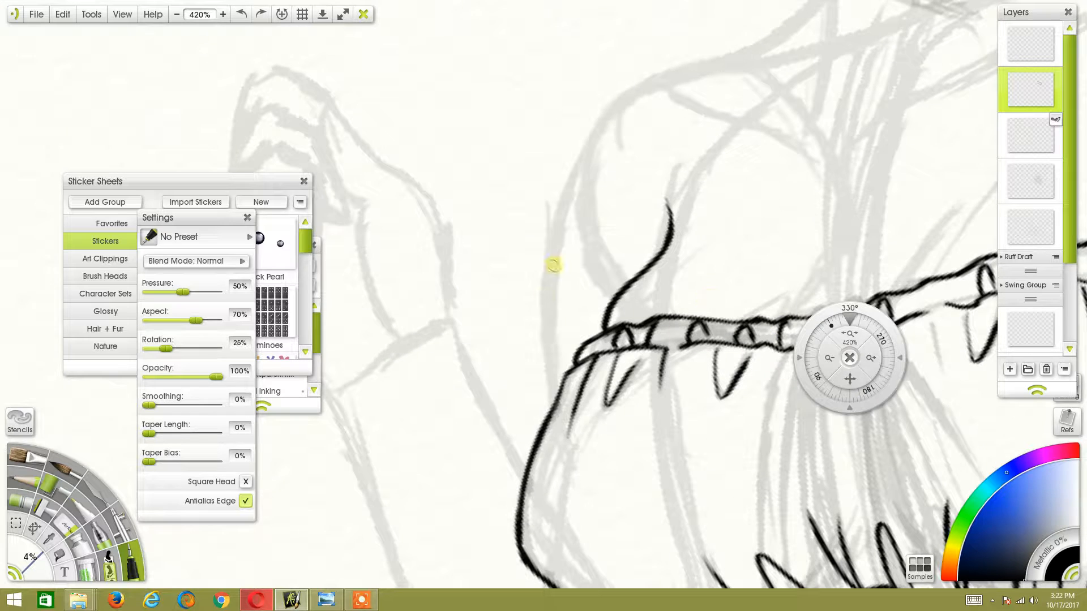
{"action": "left_click_drag", "start_coordinate": [551, 389], "coordinate": [559, 201]}
{"action": "key", "text": "ctrl+z"}
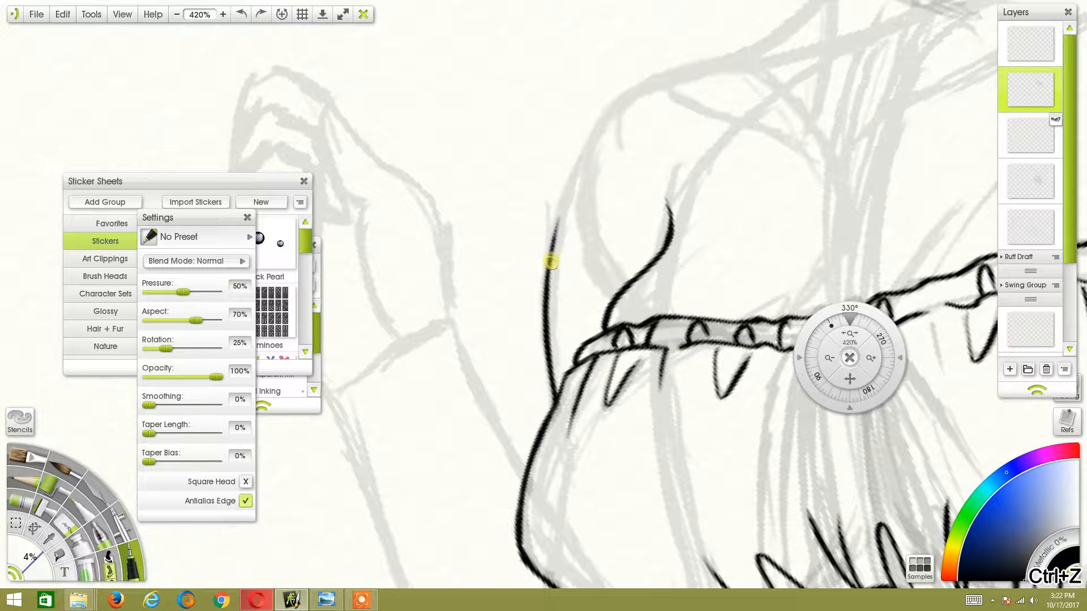
{"action": "left_click_drag", "start_coordinate": [545, 294], "coordinate": [566, 194]}
{"action": "left_click_drag", "start_coordinate": [549, 272], "coordinate": [581, 152]}
{"action": "key", "text": "ctrl+z"}
{"action": "mouse_move", "coordinate": [547, 278]}
{"action": "left_mouse_down"}
{"action": "mouse_move", "coordinate": [594, 122]}
{"action": "mouse_move", "coordinate": [661, 71]}
{"action": "left_mouse_up"}
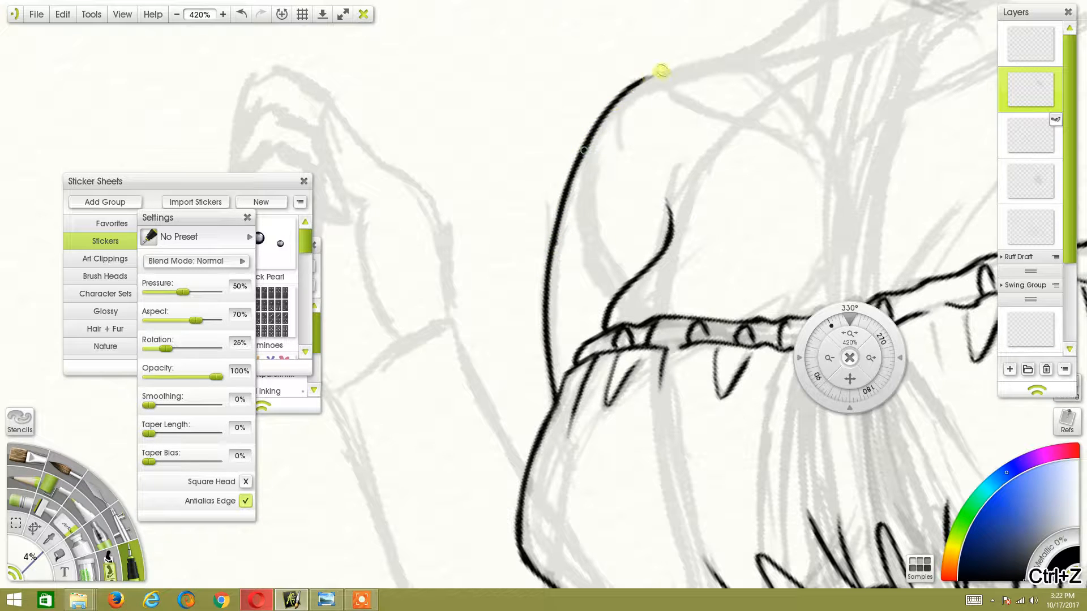
Extend the viewer's left shoulder contour over the top of the shoulder and inward to the base of the neck.
{"action": "mouse_move", "coordinate": [813, 322]}
{"action": "left_mouse_down"}
{"action": "mouse_move", "coordinate": [788, 293]}
{"action": "mouse_move", "coordinate": [841, 395]}
{"action": "mouse_move", "coordinate": [682, 360]}
{"action": "left_mouse_up"}
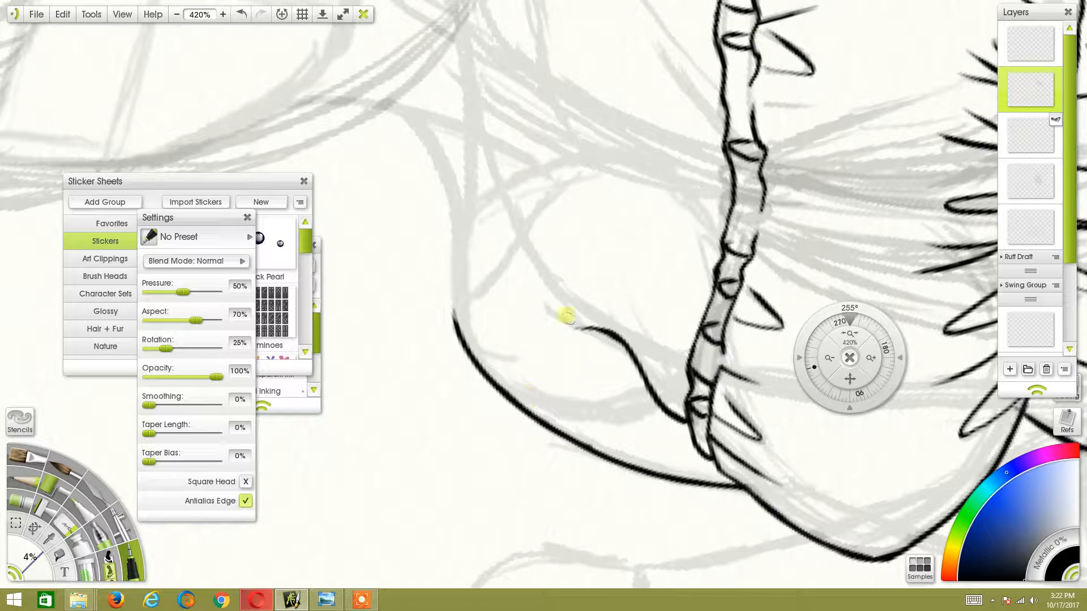
{"action": "mouse_move", "coordinate": [459, 338]}
{"action": "left_mouse_down"}
{"action": "mouse_move", "coordinate": [447, 267]}
{"action": "mouse_move", "coordinate": [456, 224]}
{"action": "left_mouse_up"}
{"action": "left_click_drag", "start_coordinate": [872, 339], "coordinate": [707, 413]}
{"action": "left_click_drag", "start_coordinate": [847, 358], "coordinate": [655, 257]}
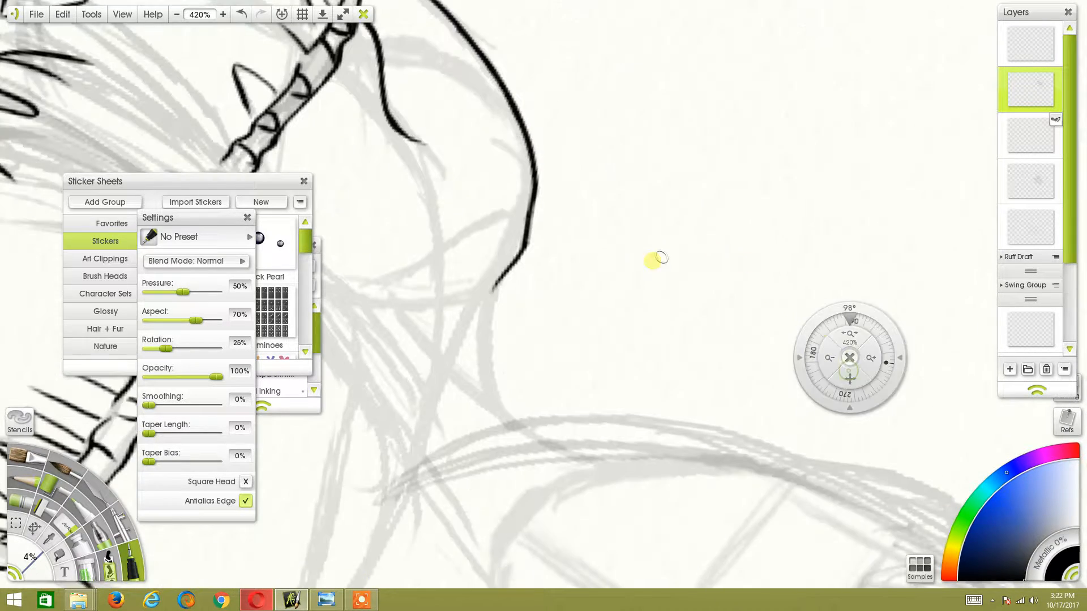
{"action": "left_click_drag", "start_coordinate": [494, 393], "coordinate": [486, 320]}
{"action": "left_click_drag", "start_coordinate": [487, 363], "coordinate": [493, 287]}
{"action": "left_click_drag", "start_coordinate": [485, 331], "coordinate": [500, 283]}
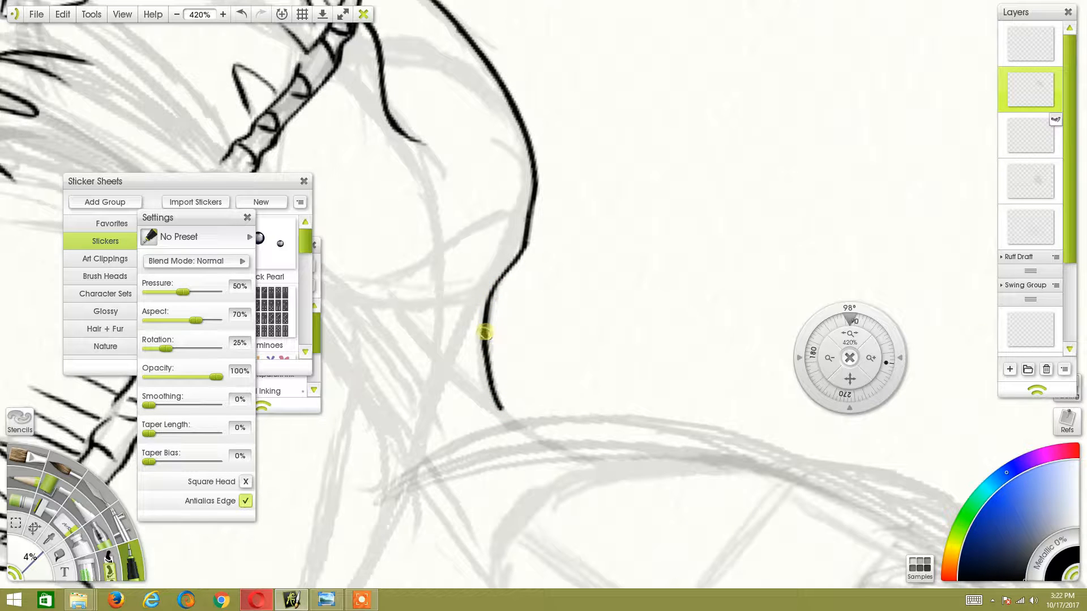
Ink the viewer's left side of the neck as one curved line crossing the inner end of the shoulder contour.
{"action": "left_click_drag", "start_coordinate": [822, 296], "coordinate": [855, 426]}
{"action": "mouse_move", "coordinate": [446, 513]}
{"action": "left_mouse_down"}
{"action": "mouse_move", "coordinate": [425, 368]}
{"action": "mouse_move", "coordinate": [431, 408]}
{"action": "left_mouse_up"}
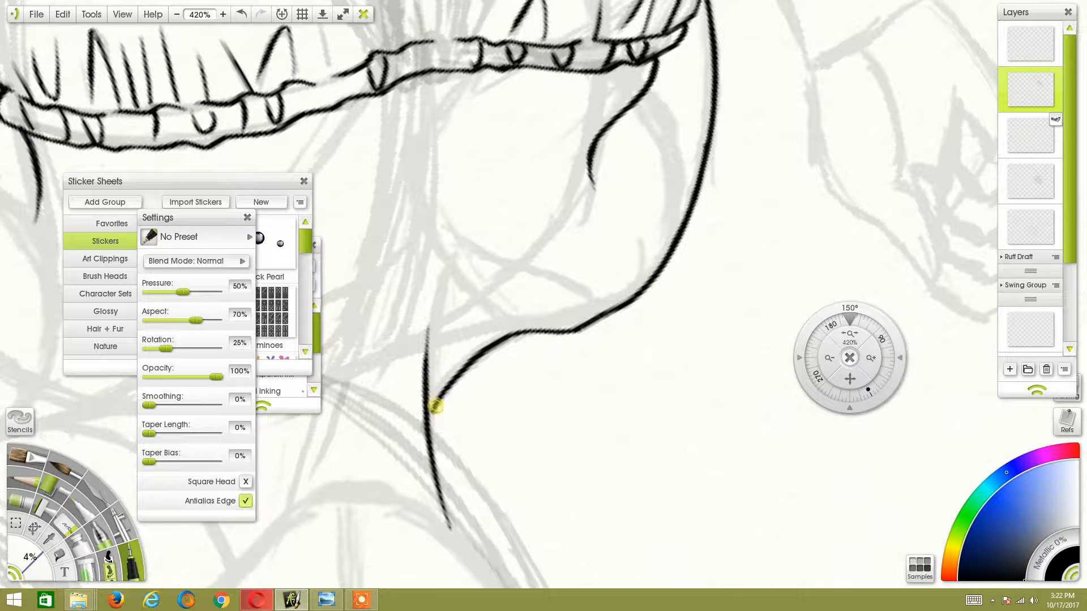
{"action": "key", "text": "ctrl+z"}
{"action": "left_click_drag", "start_coordinate": [456, 535], "coordinate": [430, 436]}
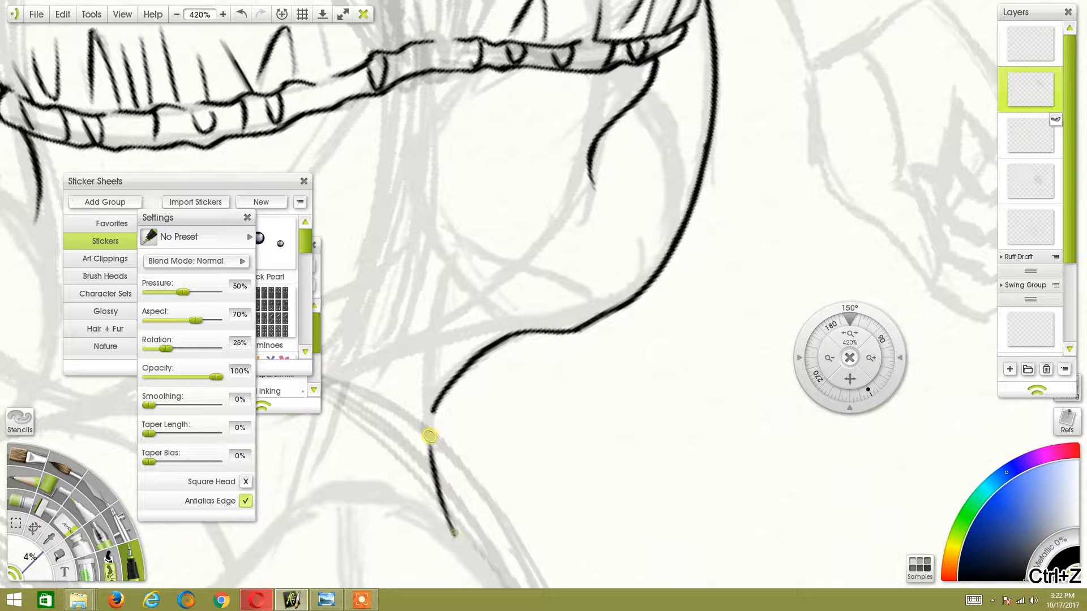
{"action": "mouse_move", "coordinate": [456, 536]}
{"action": "left_mouse_down"}
{"action": "mouse_move", "coordinate": [430, 427]}
{"action": "mouse_move", "coordinate": [442, 279]}
{"action": "left_mouse_up"}
Ink the viewer's left collarbone line below the shoulder, ending in short tapered strokes at its inner end.
{"action": "left_click_drag", "start_coordinate": [863, 349], "coordinate": [878, 395]}
{"action": "left_click_drag", "start_coordinate": [536, 326], "coordinate": [568, 252]}
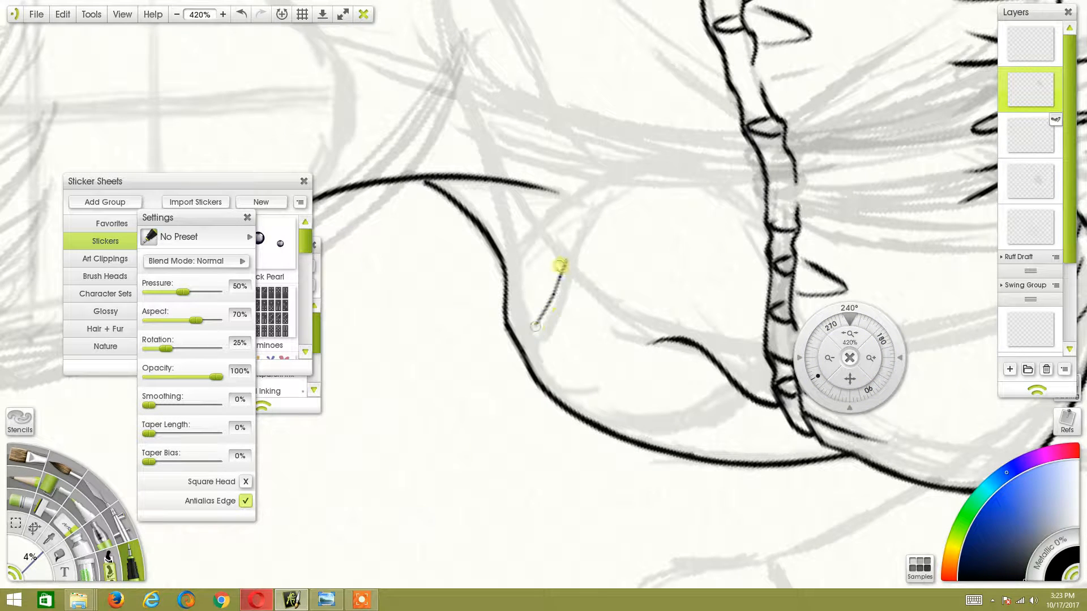
{"action": "left_click_drag", "start_coordinate": [536, 324], "coordinate": [567, 259]}
{"action": "key", "text": "ctrl+z"}
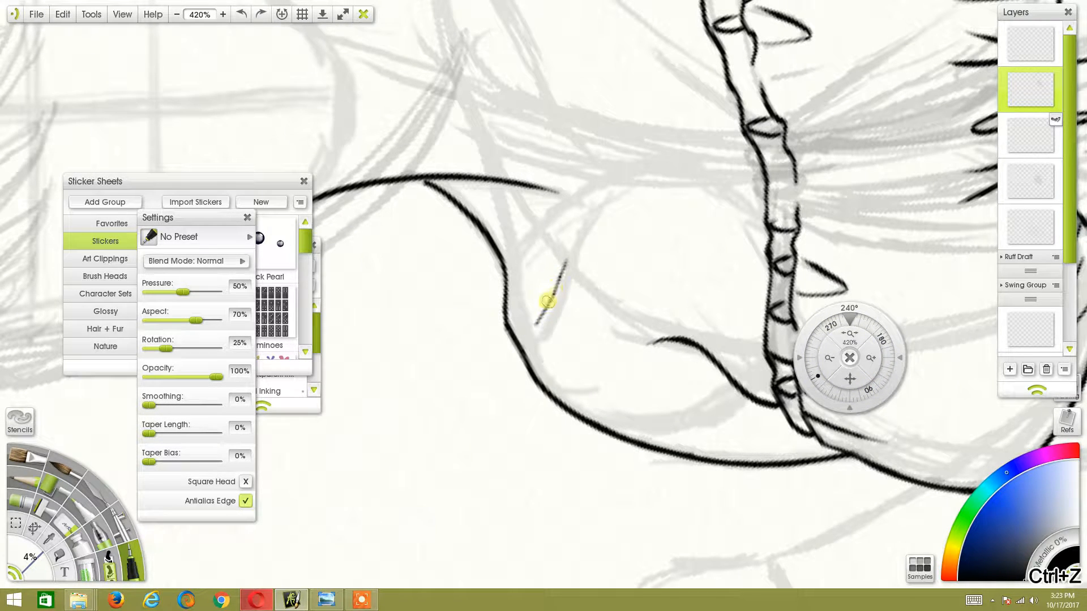
{"action": "mouse_move", "coordinate": [537, 324]}
{"action": "left_mouse_down"}
{"action": "mouse_move", "coordinate": [583, 228]}
{"action": "mouse_move", "coordinate": [619, 193]}
{"action": "left_mouse_up"}
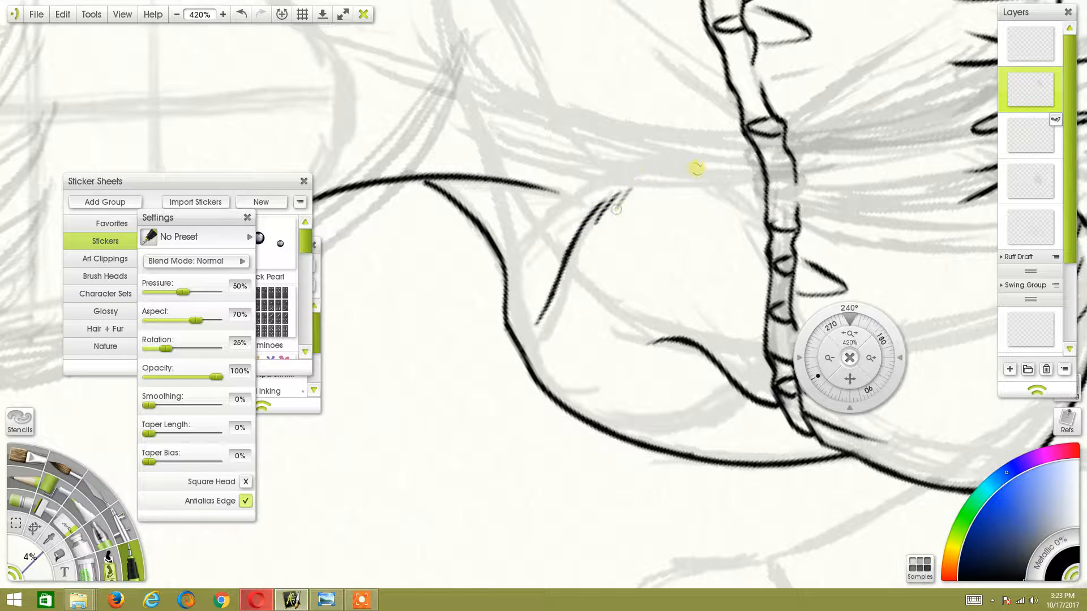
Ink the inner start of the viewer's right collarbone and add short parallel strokes at its lower end.
{"action": "mouse_move", "coordinate": [880, 338]}
{"action": "left_mouse_down"}
{"action": "mouse_move", "coordinate": [871, 388]}
{"action": "mouse_move", "coordinate": [742, 417]}
{"action": "mouse_move", "coordinate": [868, 324]}
{"action": "left_mouse_up"}
{"action": "mouse_move", "coordinate": [638, 324]}
{"action": "left_mouse_down"}
{"action": "mouse_move", "coordinate": [629, 369]}
{"action": "mouse_move", "coordinate": [632, 347]}
{"action": "left_mouse_up"}
{"action": "left_click_drag", "start_coordinate": [643, 309], "coordinate": [711, 219]}
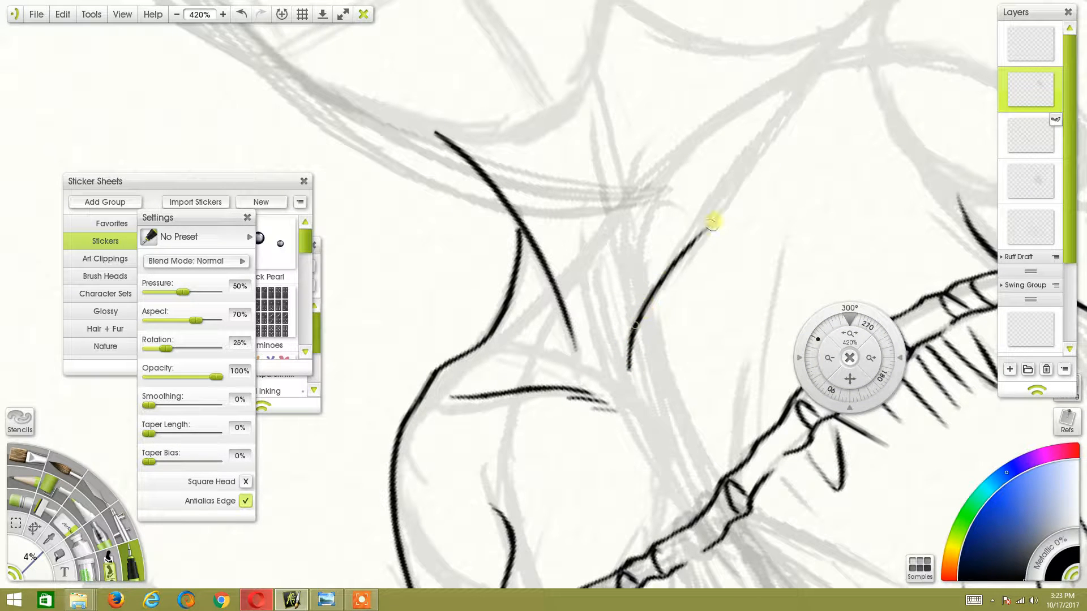
{"action": "key", "text": "ctrl+z"}
{"action": "left_click_drag", "start_coordinate": [874, 326], "coordinate": [836, 446]}
{"action": "left_click_drag", "start_coordinate": [848, 379], "coordinate": [874, 172]}
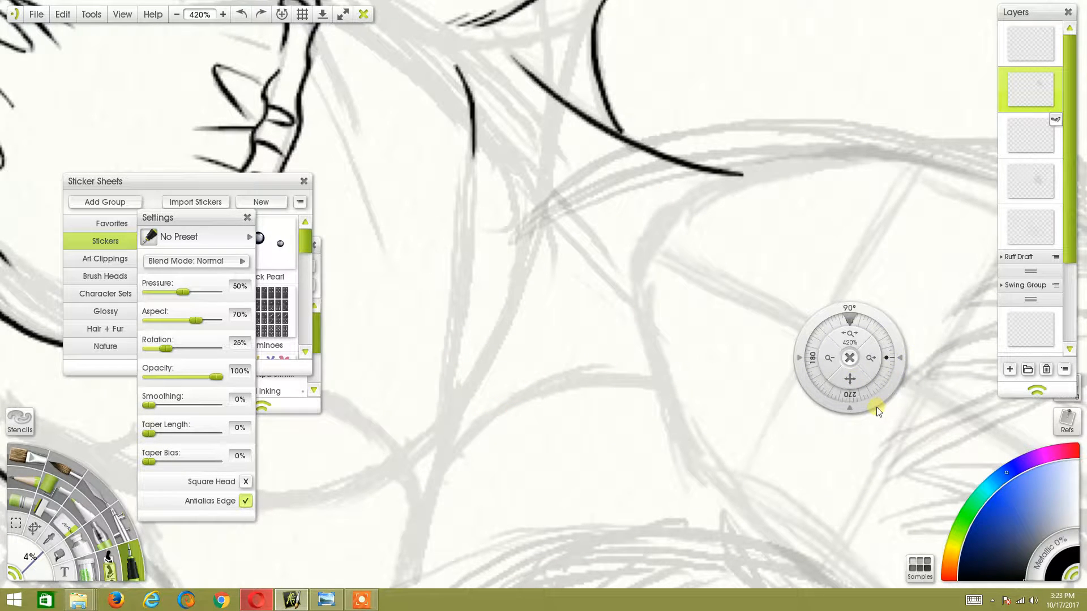
{"action": "left_click_drag", "start_coordinate": [886, 379], "coordinate": [720, 281]}
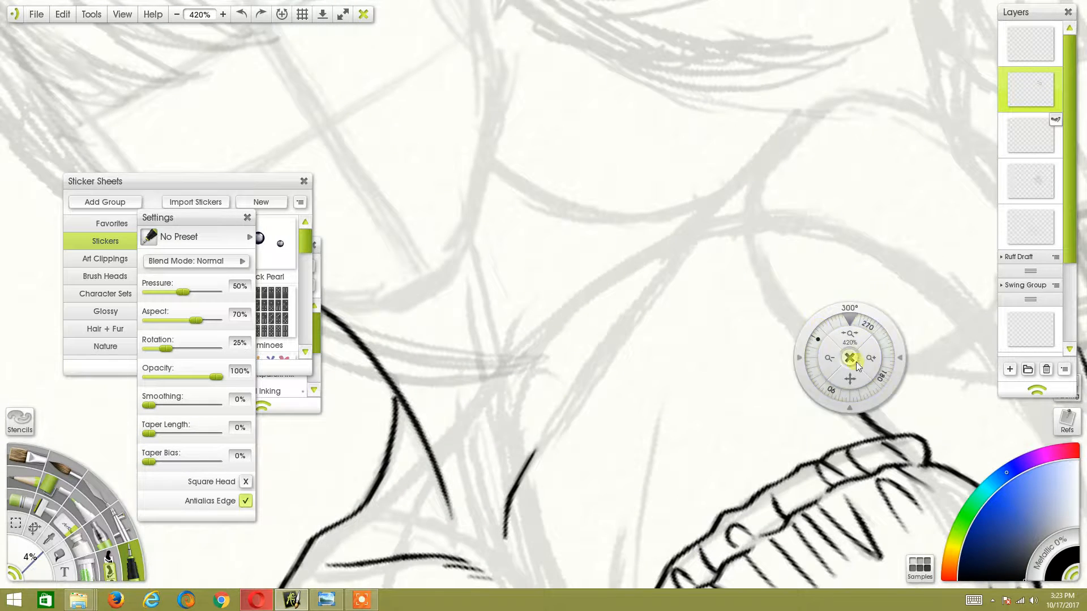
{"action": "left_click_drag", "start_coordinate": [849, 358], "coordinate": [681, 275]}
{"action": "left_click_drag", "start_coordinate": [571, 382], "coordinate": [582, 441]}
{"action": "key", "text": "ctrl+z"}
{"action": "key", "text": "ctrl+z"}
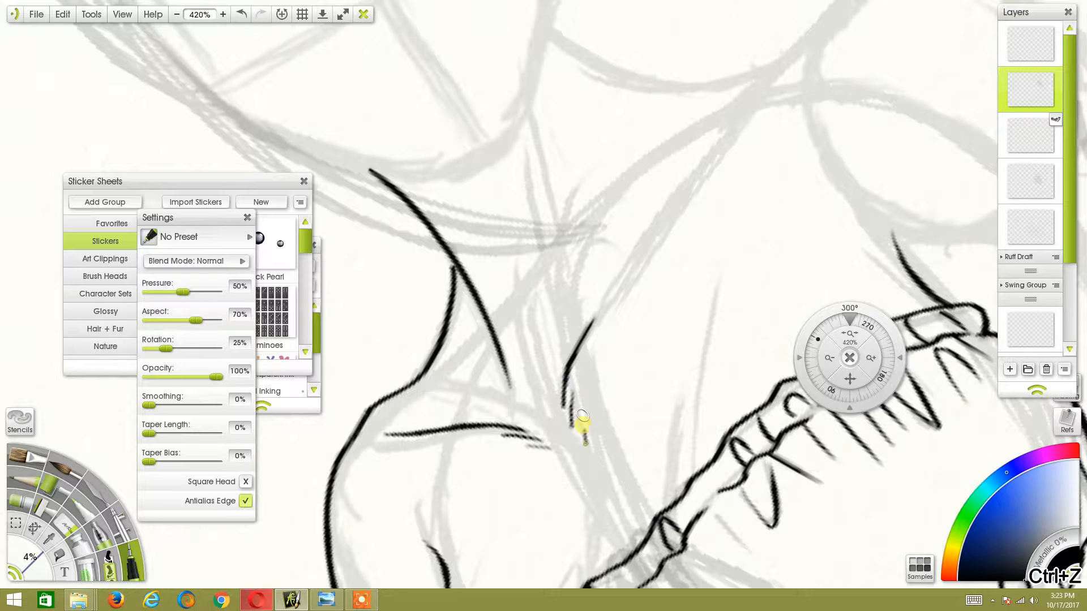
{"action": "left_click_drag", "start_coordinate": [572, 397], "coordinate": [578, 443]}
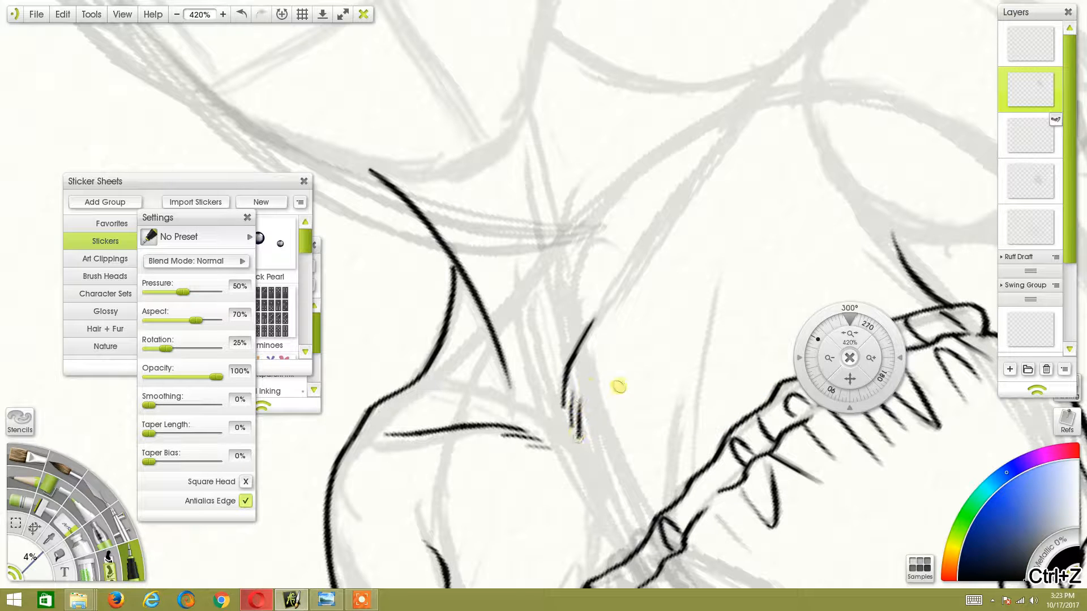
{"action": "key", "text": "ctrl+z"}
{"action": "left_click_drag", "start_coordinate": [579, 401], "coordinate": [578, 440]}
Ink the top contour of the viewer's right shoulder, curving from near the neck out over the shoulder.
{"action": "mouse_move", "coordinate": [858, 339]}
{"action": "left_mouse_down"}
{"action": "mouse_move", "coordinate": [771, 370]}
{"action": "mouse_move", "coordinate": [749, 402]}
{"action": "mouse_move", "coordinate": [877, 326]}
{"action": "mouse_move", "coordinate": [857, 323]}
{"action": "left_mouse_up"}
{"action": "left_click_drag", "start_coordinate": [850, 380], "coordinate": [845, 523]}
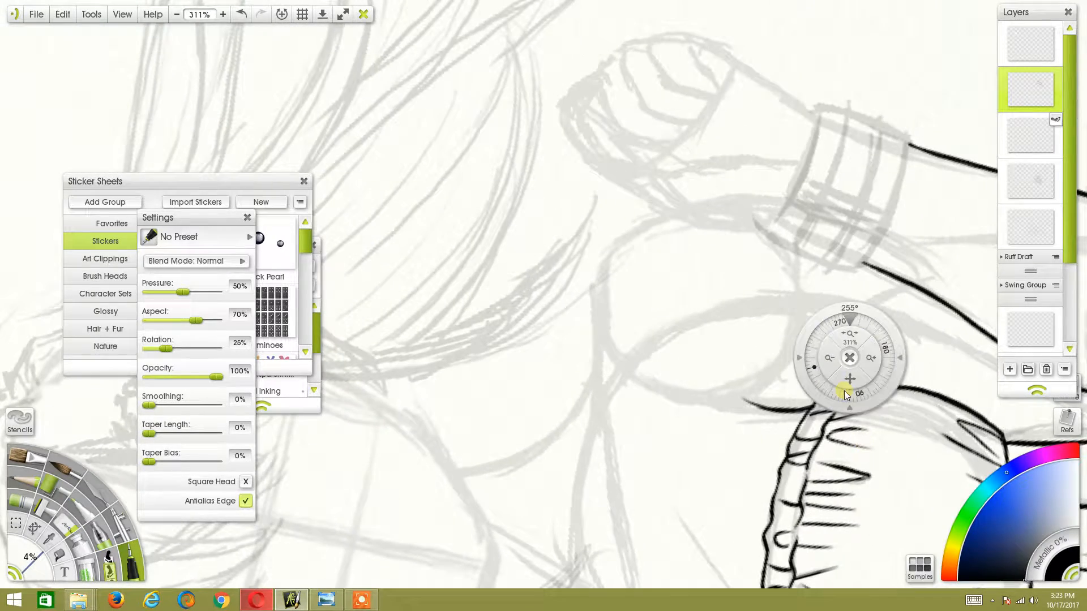
{"action": "mouse_move", "coordinate": [844, 348]}
{"action": "left_mouse_down"}
{"action": "mouse_move", "coordinate": [900, 313]}
{"action": "mouse_move", "coordinate": [801, 339]}
{"action": "mouse_move", "coordinate": [902, 317]}
{"action": "mouse_move", "coordinate": [863, 292]}
{"action": "left_mouse_up"}
{"action": "mouse_move", "coordinate": [566, 371]}
{"action": "left_mouse_down"}
{"action": "mouse_move", "coordinate": [556, 319]}
{"action": "mouse_move", "coordinate": [563, 348]}
{"action": "mouse_move", "coordinate": [566, 283]}
{"action": "mouse_move", "coordinate": [560, 297]}
{"action": "mouse_move", "coordinate": [590, 170]}
{"action": "left_mouse_up"}
{"action": "left_click_drag", "start_coordinate": [847, 309], "coordinate": [813, 312]}
{"action": "left_click_drag", "start_coordinate": [849, 381], "coordinate": [929, 502]}
{"action": "mouse_move", "coordinate": [546, 353]}
{"action": "left_mouse_down"}
{"action": "mouse_move", "coordinate": [497, 303]}
{"action": "mouse_move", "coordinate": [478, 211]}
{"action": "left_mouse_up"}
Extend the viewer's right collarbone line outward along the draft toward the inner end of the shoulder contour.
{"action": "left_click_drag", "start_coordinate": [863, 325], "coordinate": [1043, 187]}
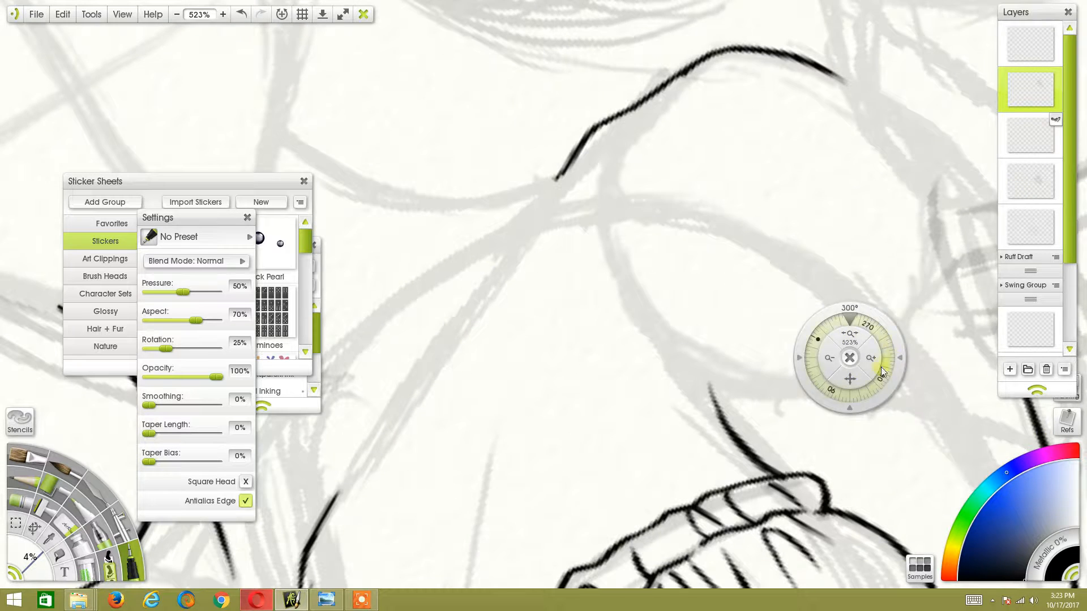
{"action": "left_click_drag", "start_coordinate": [850, 380], "coordinate": [948, 294]}
{"action": "left_click_drag", "start_coordinate": [417, 439], "coordinate": [477, 354]}
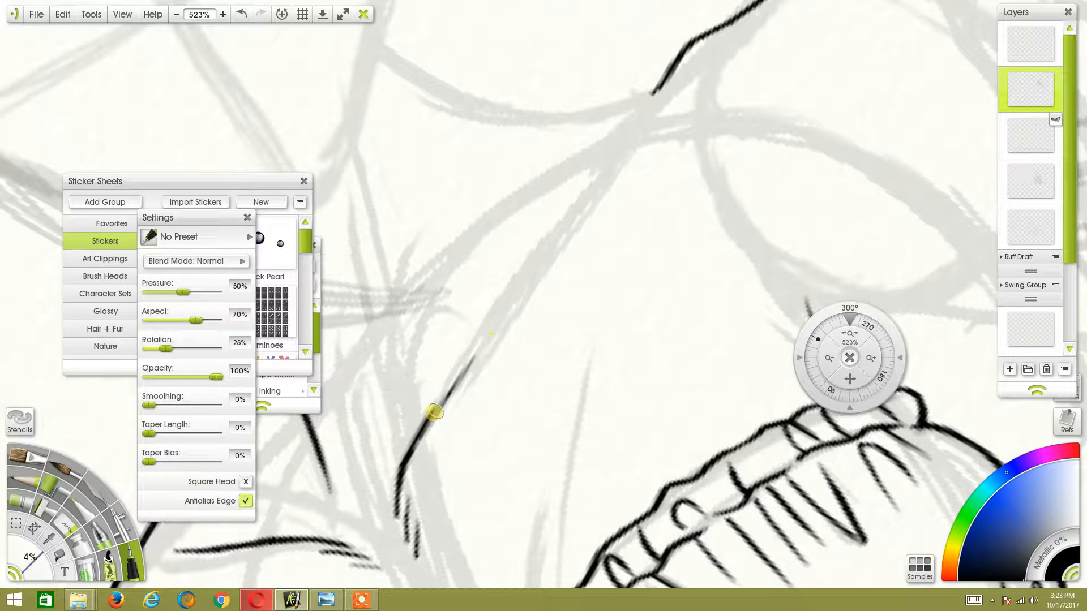
{"action": "left_click_drag", "start_coordinate": [419, 432], "coordinate": [486, 328]}
{"action": "left_click_drag", "start_coordinate": [436, 400], "coordinate": [541, 260]}
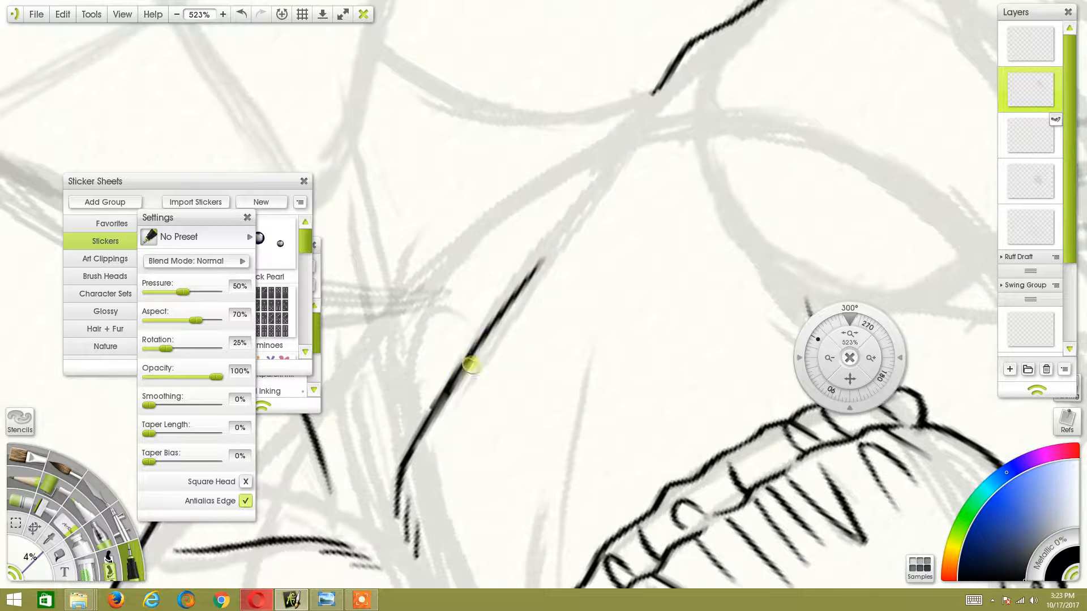
{"action": "key", "text": "ctrl+z"}
{"action": "mouse_move", "coordinate": [436, 406]}
{"action": "left_mouse_down"}
{"action": "mouse_move", "coordinate": [574, 199]}
{"action": "mouse_move", "coordinate": [525, 277]}
{"action": "mouse_move", "coordinate": [683, 102]}
{"action": "left_mouse_up"}
{"action": "key", "text": "ctrl+z"}
{"action": "left_click_drag", "start_coordinate": [594, 211], "coordinate": [677, 99]}
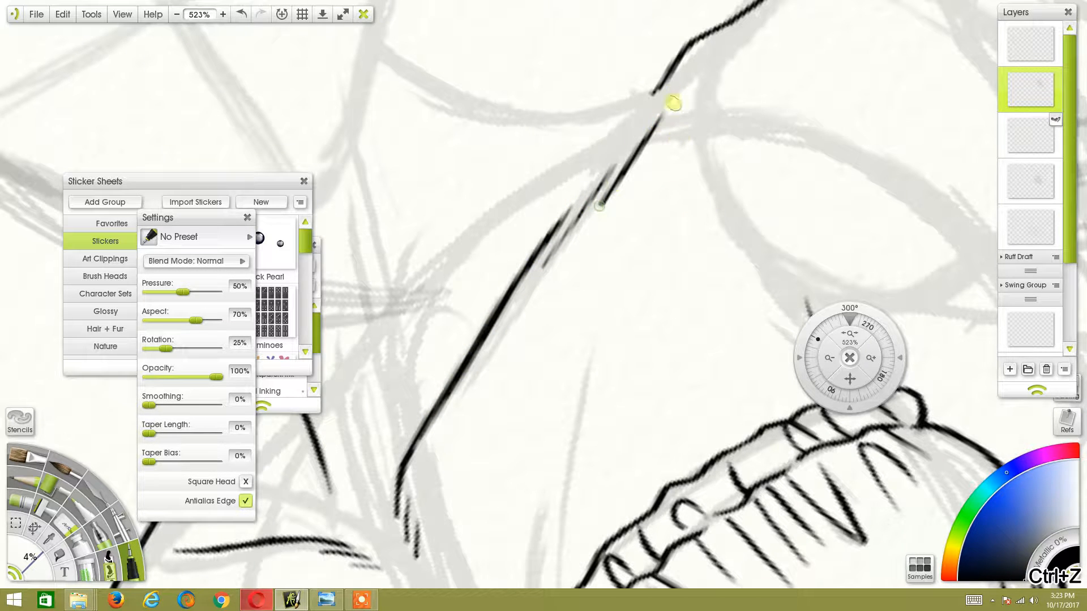
Undo the stroke joining the collarbone to the viewer's right shoulder and re-ink the segment running down from the shoulder contour.
{"action": "mouse_move", "coordinate": [855, 331]}
{"action": "left_mouse_down"}
{"action": "mouse_move", "coordinate": [781, 358]}
{"action": "mouse_move", "coordinate": [674, 426]}
{"action": "left_mouse_up"}
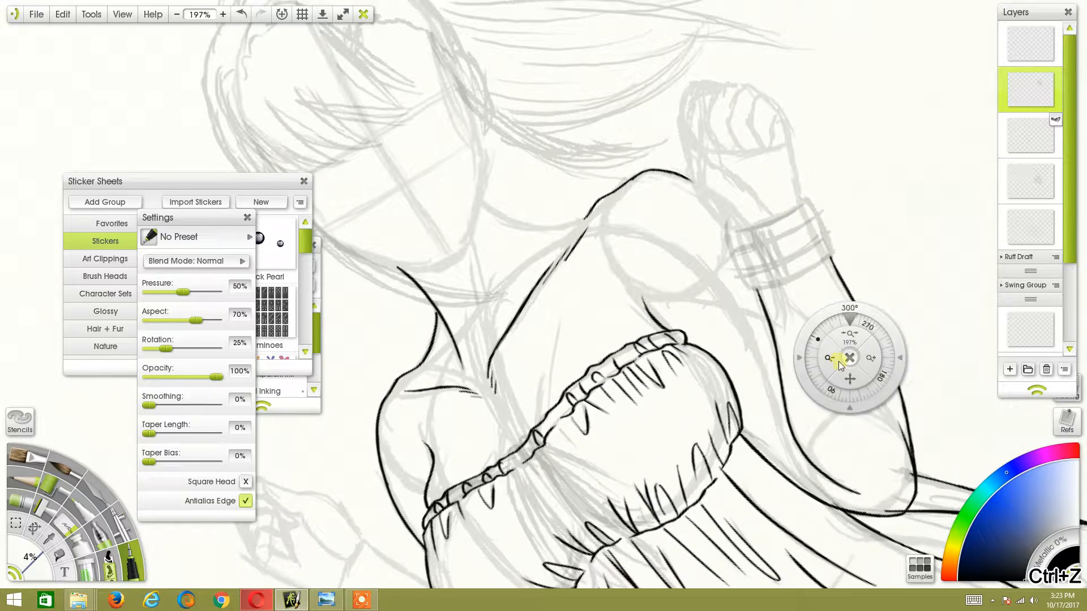
{"action": "key", "text": "ctrl+z"}
{"action": "left_click_drag", "start_coordinate": [851, 338], "coordinate": [716, 227]}
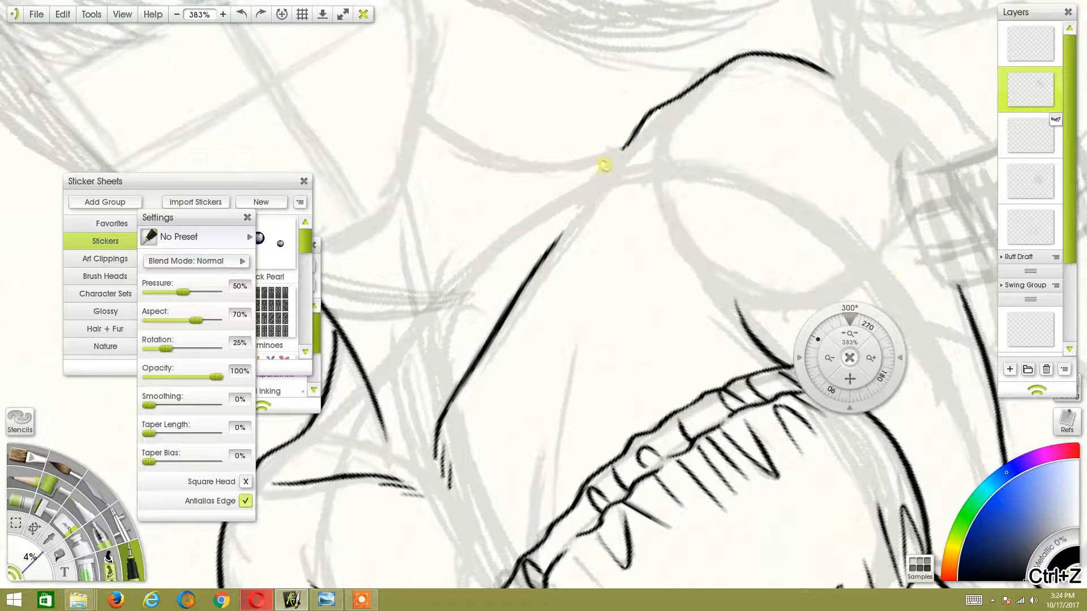
{"action": "mouse_move", "coordinate": [608, 172]}
{"action": "left_mouse_down"}
{"action": "mouse_move", "coordinate": [602, 197]}
{"action": "mouse_move", "coordinate": [635, 132]}
{"action": "mouse_move", "coordinate": [553, 274]}
{"action": "left_mouse_up"}
{"action": "key", "text": "ctrl+z"}
{"action": "key", "text": "ctrl+z"}
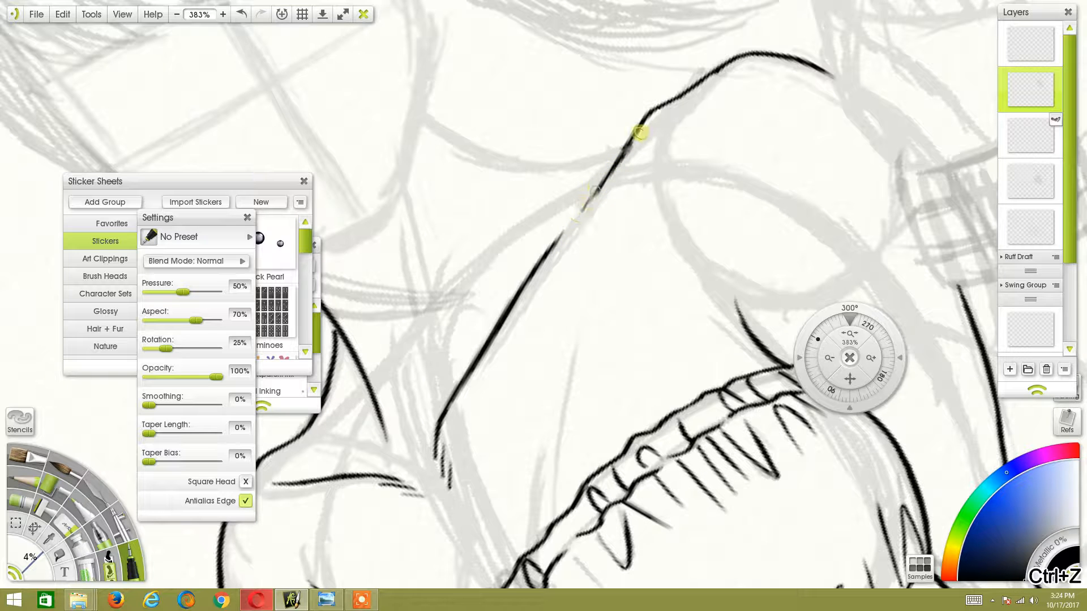
Clean the edge of the segment between the viewer's right collarbone and shoulder with the Eraser.
{"action": "left_click_drag", "start_coordinate": [874, 327], "coordinate": [651, 397]}
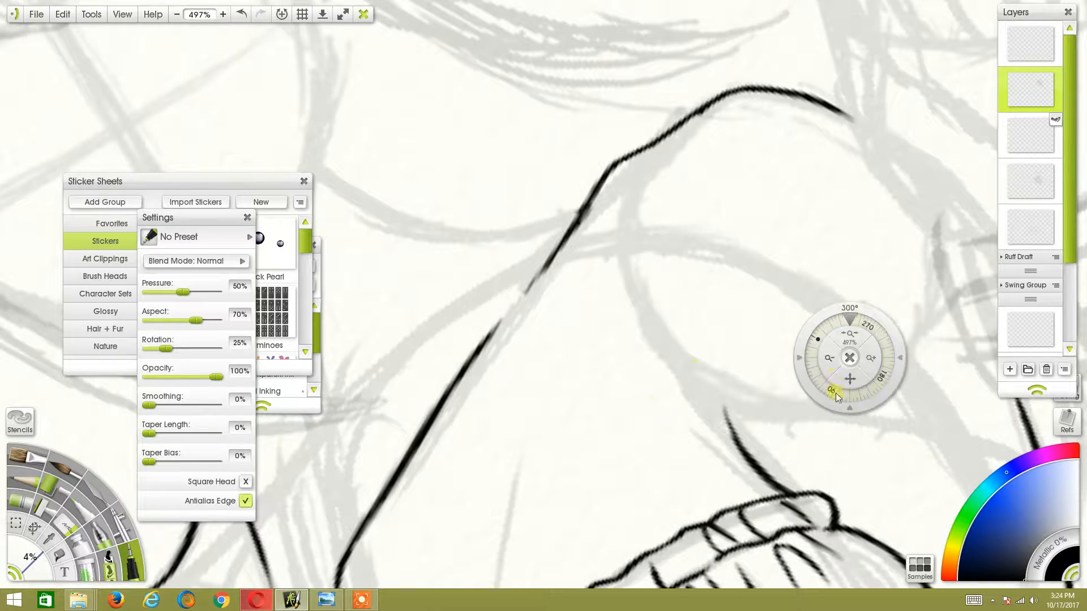
{"action": "left_click_drag", "start_coordinate": [836, 381], "coordinate": [709, 283]}
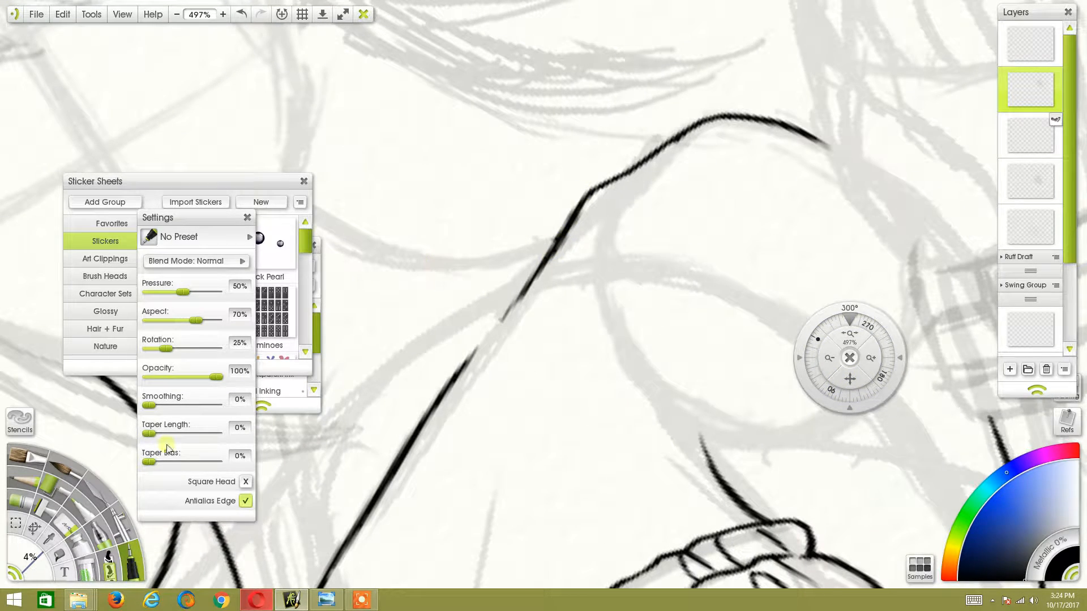
{"action": "left_click", "coordinate": [62, 529]}
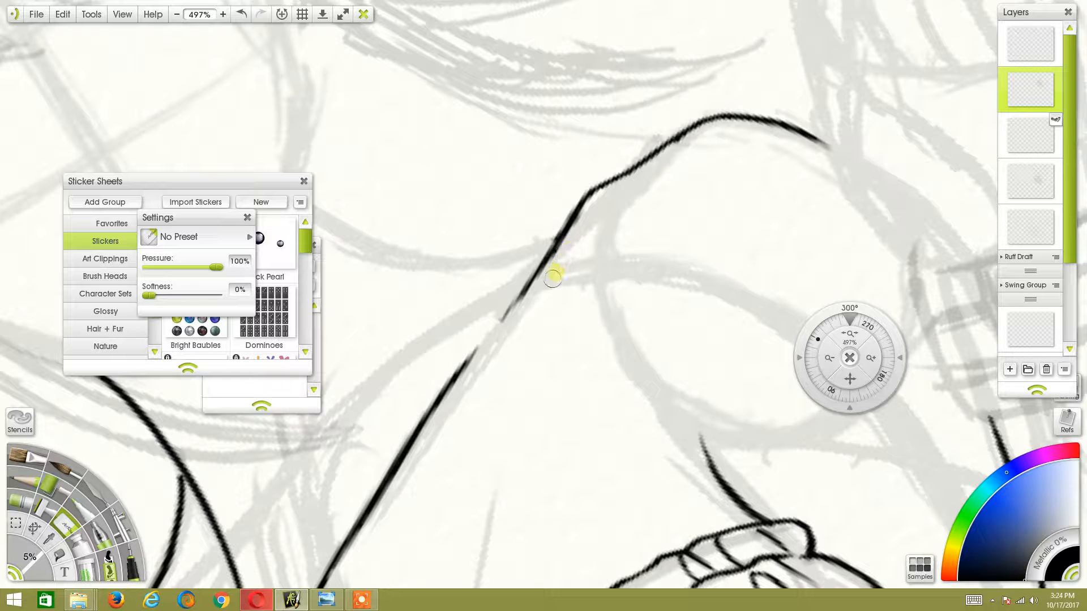
{"action": "left_click_drag", "start_coordinate": [875, 324], "coordinate": [774, 447]}
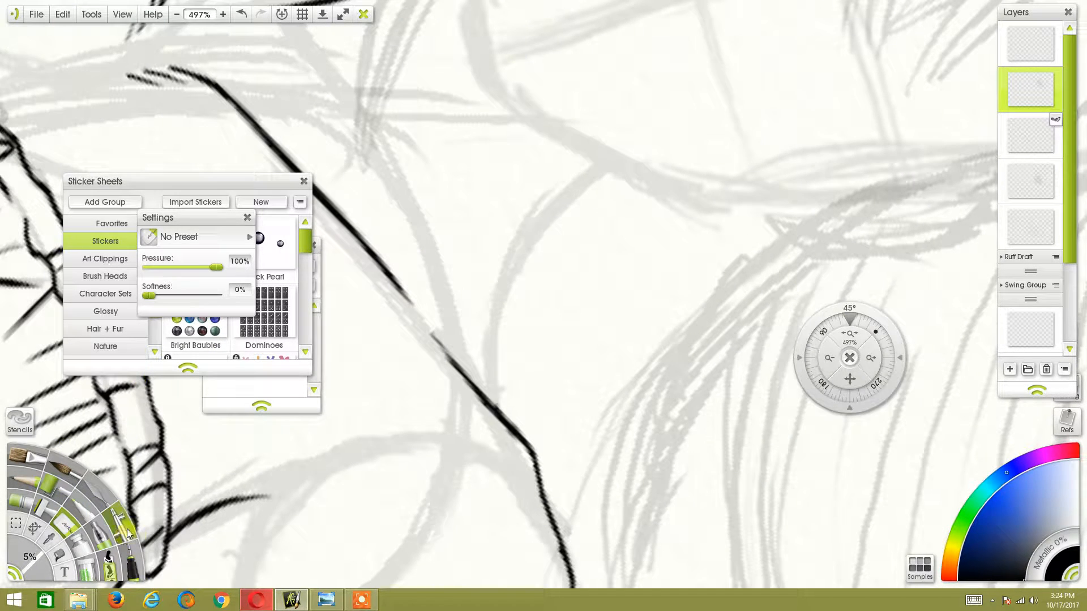
Ink the viewer's right side of the neck with the inking pen, curving up from the shoulder contour toward the jaw.
{"action": "left_click", "coordinate": [134, 560]}
{"action": "mouse_move", "coordinate": [502, 418]}
{"action": "left_mouse_down"}
{"action": "mouse_move", "coordinate": [493, 336]}
{"action": "mouse_move", "coordinate": [514, 267]}
{"action": "left_mouse_up"}
{"action": "left_click_drag", "start_coordinate": [492, 338], "coordinate": [544, 224]}
{"action": "left_click_drag", "start_coordinate": [863, 320], "coordinate": [829, 324]}
{"action": "left_click_drag", "start_coordinate": [504, 302], "coordinate": [479, 208]}
{"action": "left_click_drag", "start_coordinate": [487, 274], "coordinate": [477, 169]}
{"action": "left_click_drag", "start_coordinate": [485, 249], "coordinate": [487, 153]}
{"action": "left_click_drag", "start_coordinate": [849, 332], "coordinate": [664, 500]}
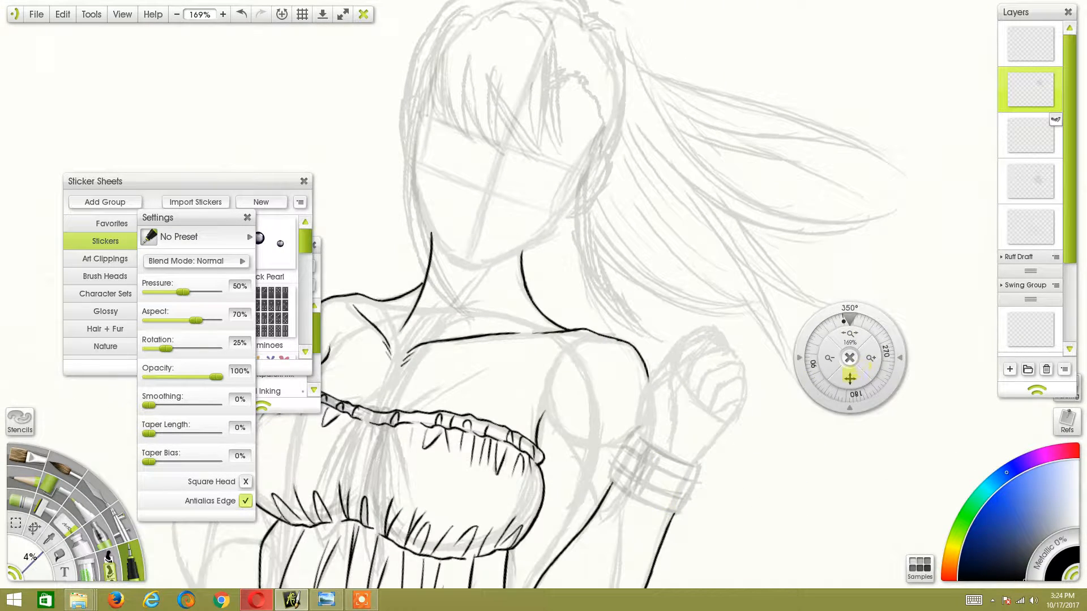
Ink overlapping tapered strokes for the neck tendon, running from the viewer's right collarbone's inner end up toward the chin.
{"action": "left_click_drag", "start_coordinate": [850, 378], "coordinate": [974, 396]}
{"action": "left_click_drag", "start_coordinate": [874, 325], "coordinate": [1011, 285]}
{"action": "left_click_drag", "start_coordinate": [850, 378], "coordinate": [908, 363]}
{"action": "left_click_drag", "start_coordinate": [849, 333], "coordinate": [905, 310]}
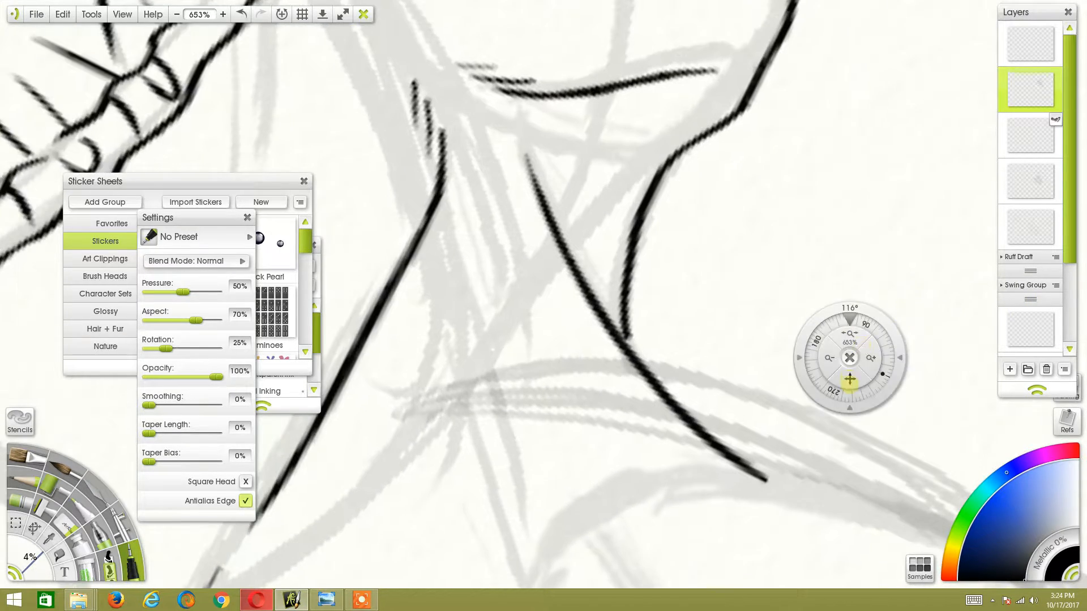
{"action": "left_click_drag", "start_coordinate": [850, 378], "coordinate": [631, 316]}
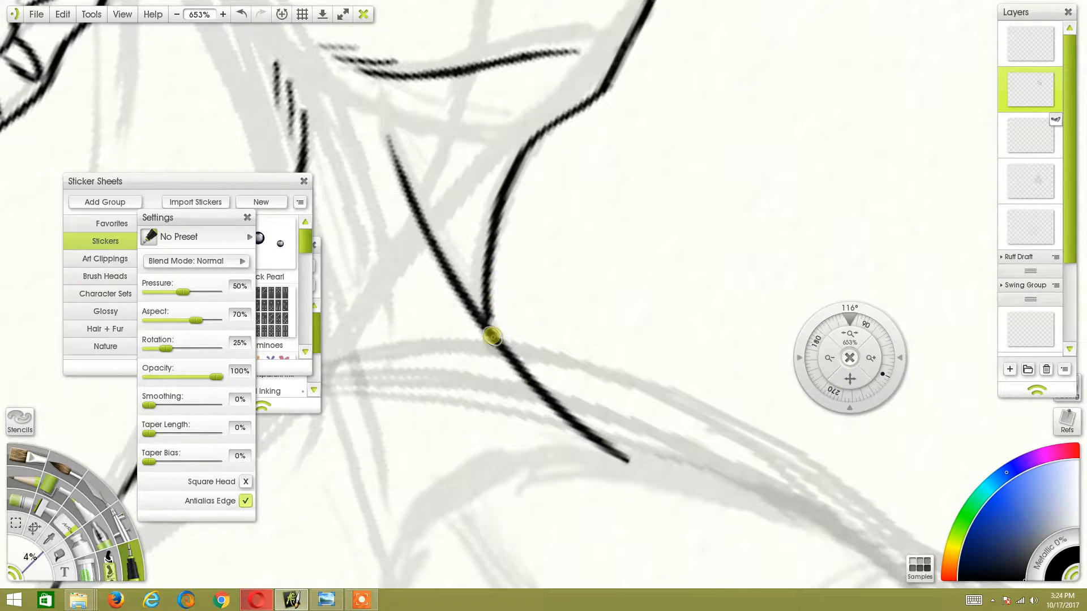
{"action": "left_click_drag", "start_coordinate": [856, 339], "coordinate": [924, 328]}
{"action": "left_click_drag", "start_coordinate": [850, 379], "coordinate": [812, 408]}
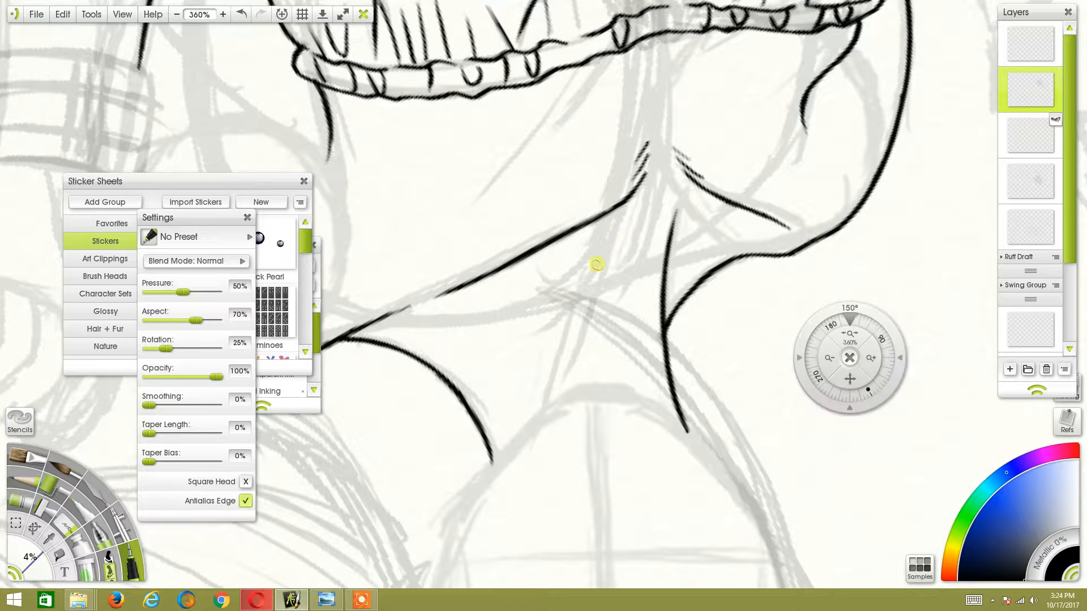
{"action": "left_click_drag", "start_coordinate": [637, 201], "coordinate": [578, 313]}
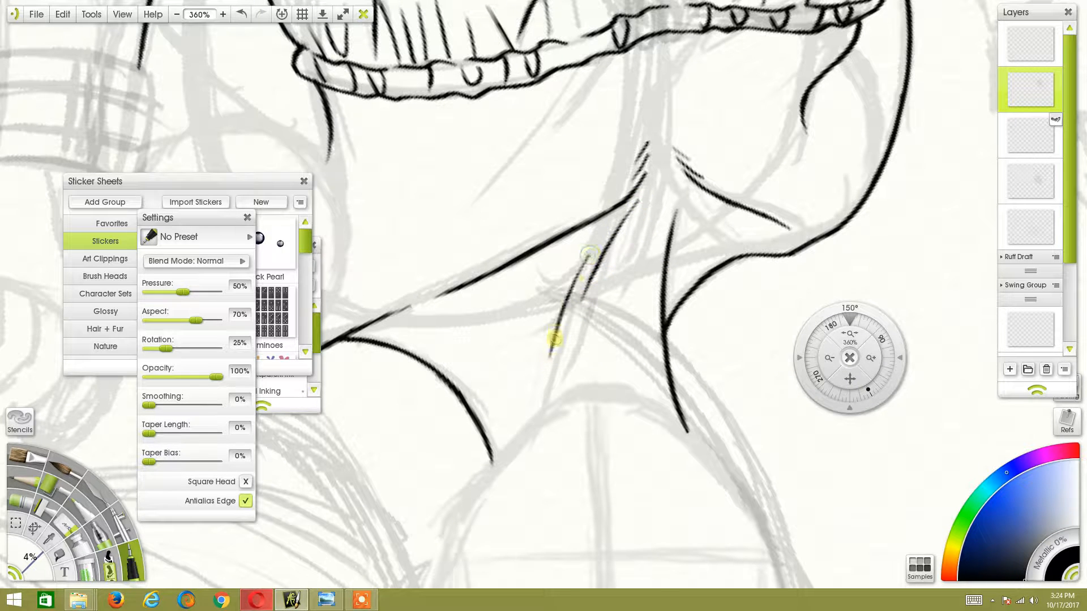
{"action": "key", "text": "ctrl+z"}
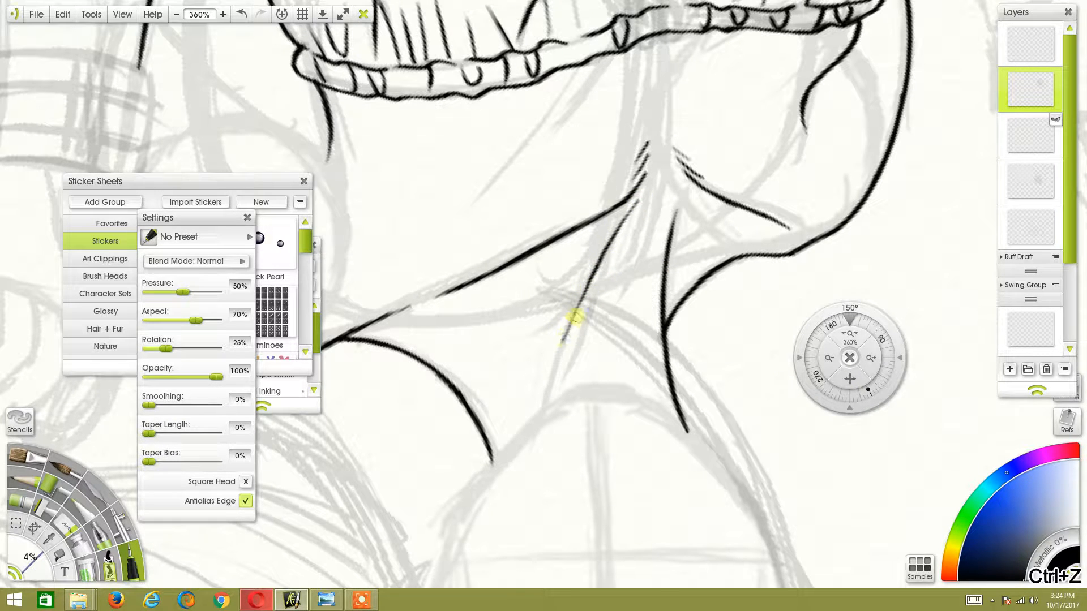
{"action": "left_click_drag", "start_coordinate": [572, 323], "coordinate": [566, 339]}
{"action": "mouse_move", "coordinate": [559, 300]}
{"action": "left_mouse_down"}
{"action": "mouse_move", "coordinate": [523, 422]}
{"action": "mouse_move", "coordinate": [550, 315]}
{"action": "left_mouse_up"}
{"action": "key", "text": "ctrl+z"}
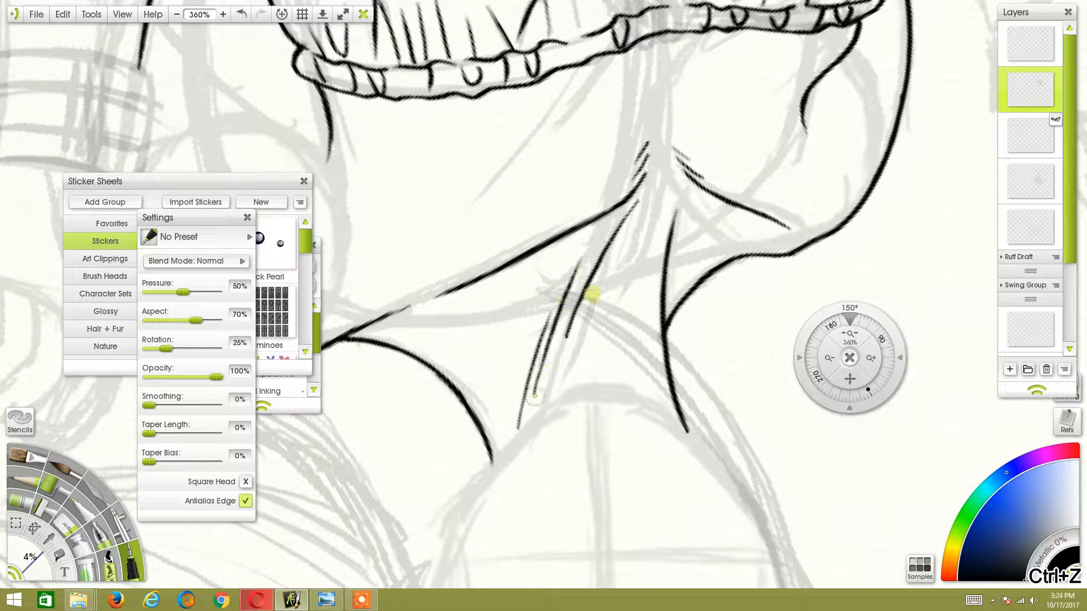
Undo the uneven neck-tendon strokes and re-ink the tendon's chin-side segment with tapered, overlapping lines.
{"action": "key", "text": "ctrl+z"}
{"action": "left_click_drag", "start_coordinate": [538, 378], "coordinate": [576, 266]}
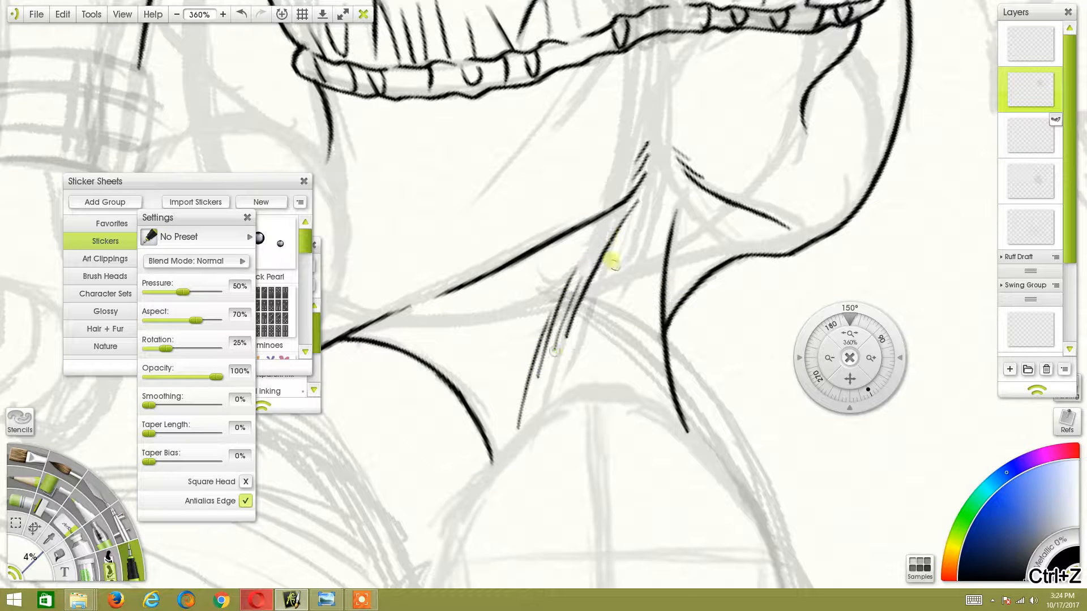
{"action": "key", "text": "ctrl+z"}
{"action": "key", "text": "ctrl+z"}
{"action": "left_click_drag", "start_coordinate": [519, 430], "coordinate": [547, 328]}
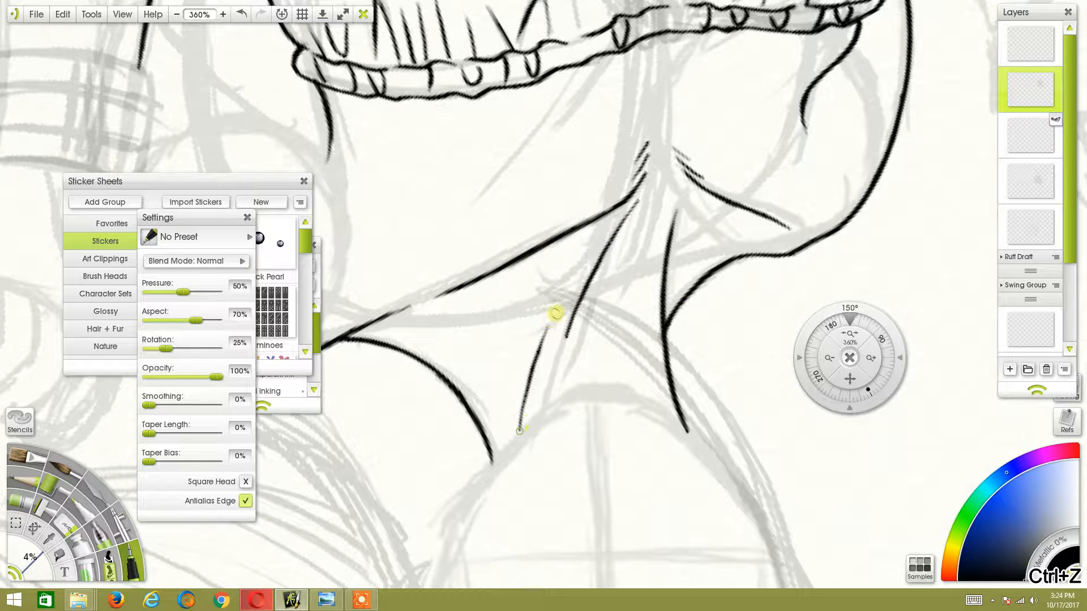
{"action": "key", "text": "ctrl+z"}
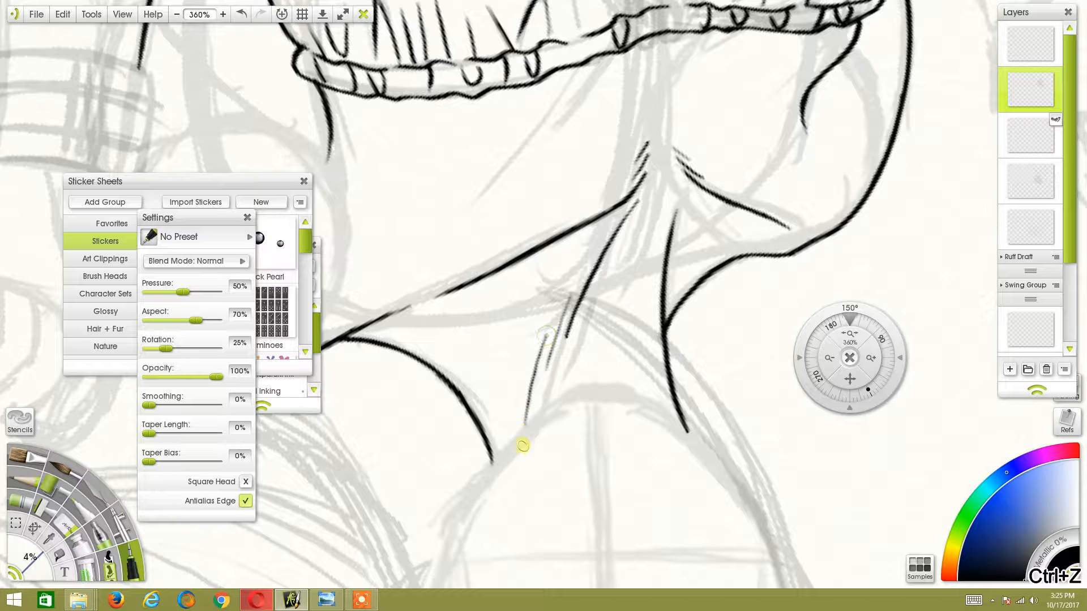
{"action": "left_click_drag", "start_coordinate": [518, 433], "coordinate": [535, 364]}
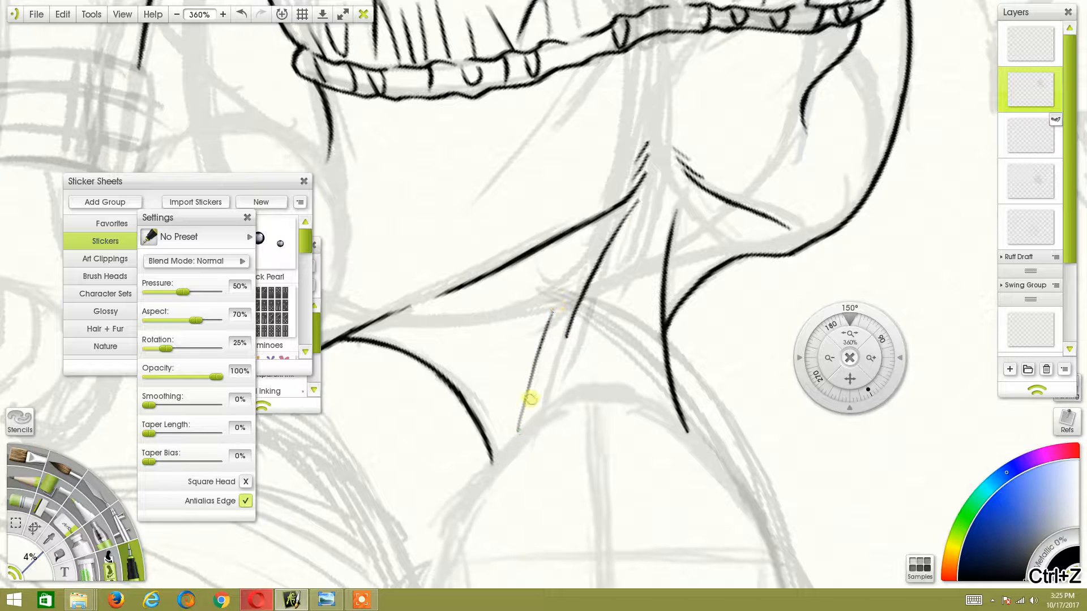
{"action": "left_click_drag", "start_coordinate": [520, 424], "coordinate": [549, 318]}
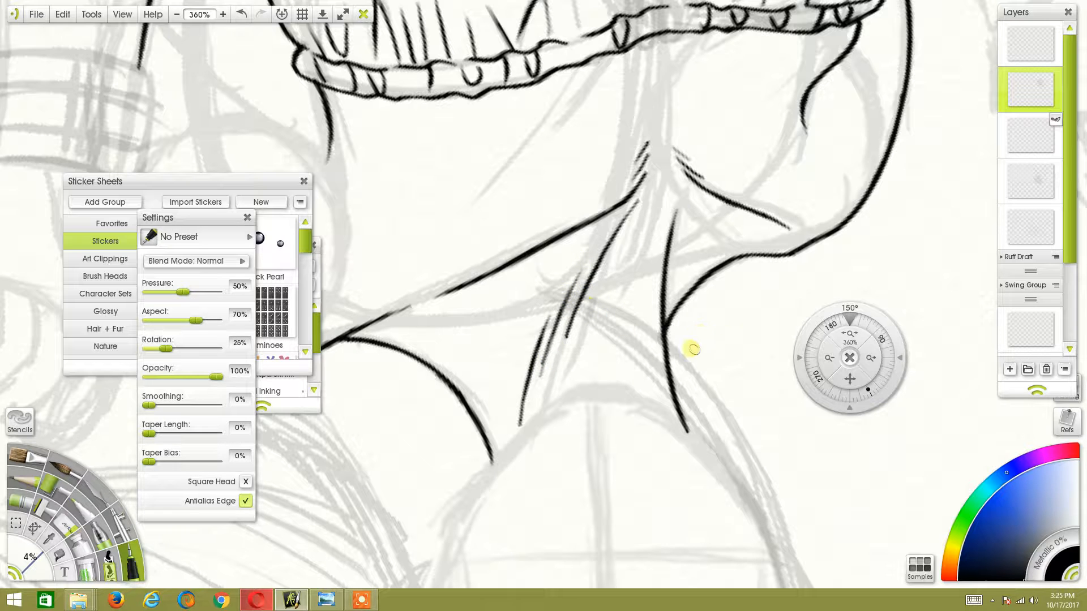
Undo the tendon's middle segment and re-ink it as one tapered stroke linking the chin-side and collarbone segments.
{"action": "key", "text": "ctrl+z"}
{"action": "left_click_drag", "start_coordinate": [848, 338], "coordinate": [885, 328]}
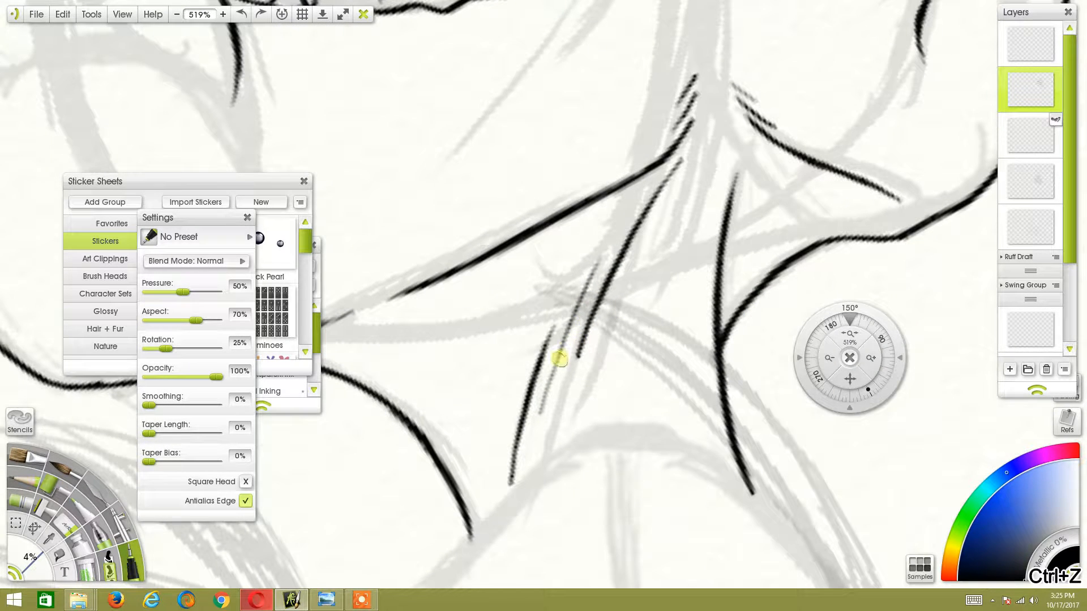
{"action": "left_click_drag", "start_coordinate": [545, 394], "coordinate": [587, 286]}
{"action": "key", "text": "ctrl+z"}
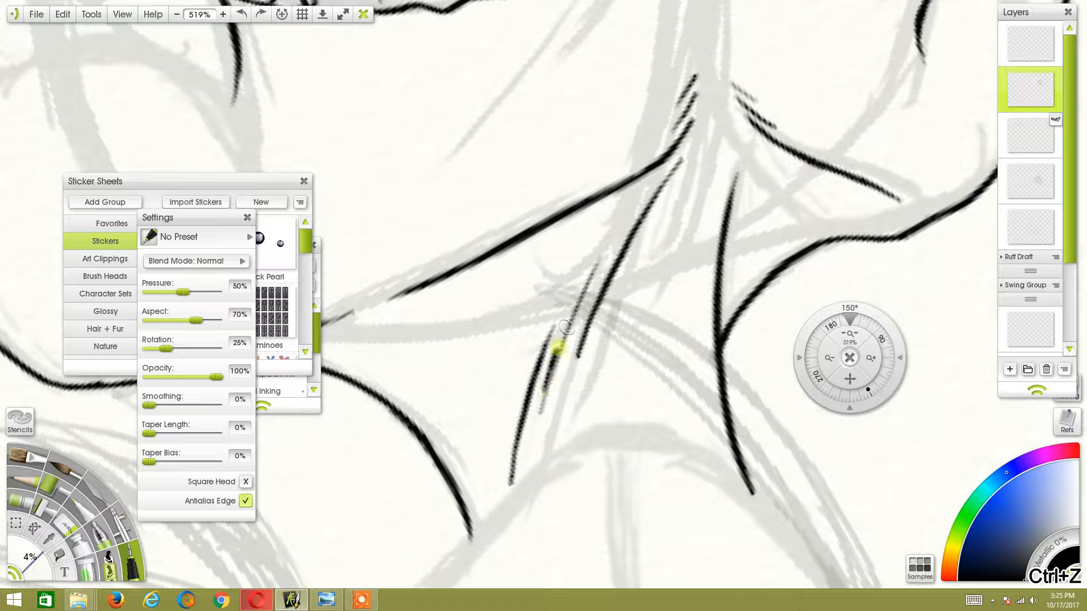
{"action": "left_click_drag", "start_coordinate": [546, 399], "coordinate": [595, 270]}
{"action": "key", "text": "ctrl+z"}
{"action": "left_click_drag", "start_coordinate": [549, 399], "coordinate": [592, 266]}
{"action": "key", "text": "ctrl+z"}
{"action": "left_click_drag", "start_coordinate": [546, 398], "coordinate": [608, 247]}
{"action": "key", "text": "ctrl+z"}
{"action": "left_click_drag", "start_coordinate": [544, 403], "coordinate": [609, 247]}
Ink two overlapping tapered strokes rising from the centre of the top's trim for the chest crease on the viewer's right.
{"action": "left_click_drag", "start_coordinate": [883, 328], "coordinate": [628, 418]}
{"action": "left_click_drag", "start_coordinate": [850, 335], "coordinate": [598, 493]}
{"action": "mouse_move", "coordinate": [868, 343]}
{"action": "left_mouse_down"}
{"action": "mouse_move", "coordinate": [863, 329]}
{"action": "mouse_move", "coordinate": [878, 343]}
{"action": "left_mouse_up"}
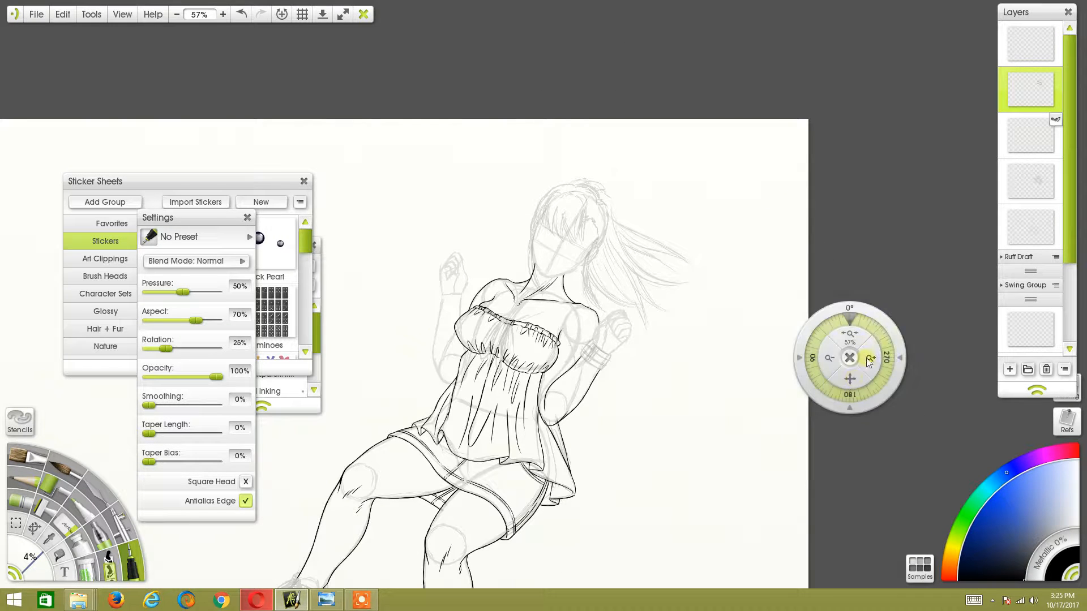
{"action": "left_click_drag", "start_coordinate": [844, 385], "coordinate": [899, 383]}
{"action": "left_click_drag", "start_coordinate": [851, 337], "coordinate": [967, 306]}
{"action": "left_click_drag", "start_coordinate": [886, 352], "coordinate": [865, 313]}
{"action": "left_click_drag", "start_coordinate": [850, 379], "coordinate": [724, 427]}
{"action": "mouse_move", "coordinate": [838, 335]}
{"action": "left_mouse_down"}
{"action": "mouse_move", "coordinate": [894, 334]}
{"action": "mouse_move", "coordinate": [867, 380]}
{"action": "mouse_move", "coordinate": [557, 284]}
{"action": "left_mouse_up"}
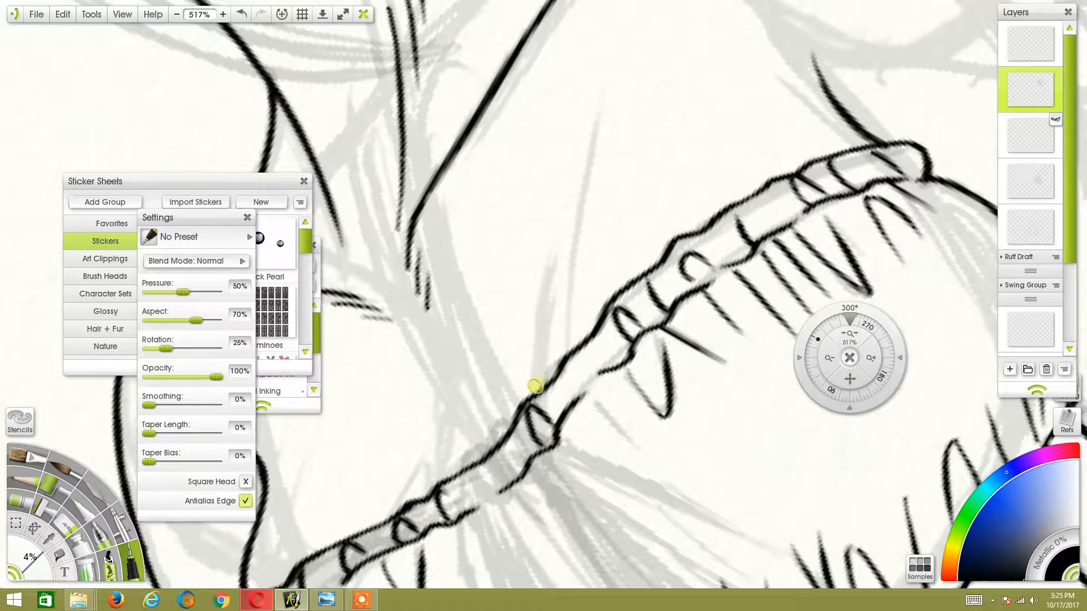
{"action": "left_click_drag", "start_coordinate": [535, 386], "coordinate": [554, 222]}
{"action": "left_click_drag", "start_coordinate": [552, 334], "coordinate": [577, 161]}
Extend the viewer's right chest crease toward the shoulder with one clean tapered stroke, undoing the uneven attempts.
{"action": "left_click_drag", "start_coordinate": [580, 278], "coordinate": [617, 81]}
{"action": "key", "text": "ctrl+z"}
{"action": "left_click_drag", "start_coordinate": [577, 259], "coordinate": [616, 82]}
{"action": "key", "text": "ctrl+z"}
{"action": "left_click_drag", "start_coordinate": [570, 291], "coordinate": [617, 60]}
{"action": "key", "text": "ctrl+z"}
{"action": "left_click_drag", "start_coordinate": [574, 275], "coordinate": [620, 67]}
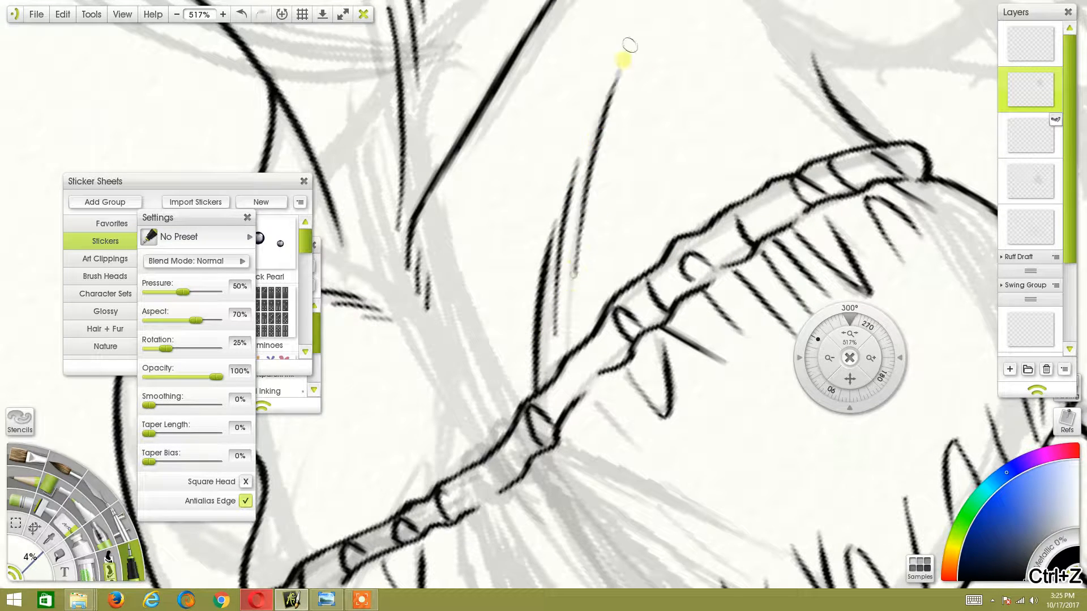
Ink the short overlapping chest crease up from the trim's centre on the viewer's left and switch to the Eraser.
{"action": "mouse_move", "coordinate": [874, 345]}
{"action": "left_mouse_down"}
{"action": "mouse_move", "coordinate": [825, 307]}
{"action": "mouse_move", "coordinate": [764, 357]}
{"action": "left_mouse_up"}
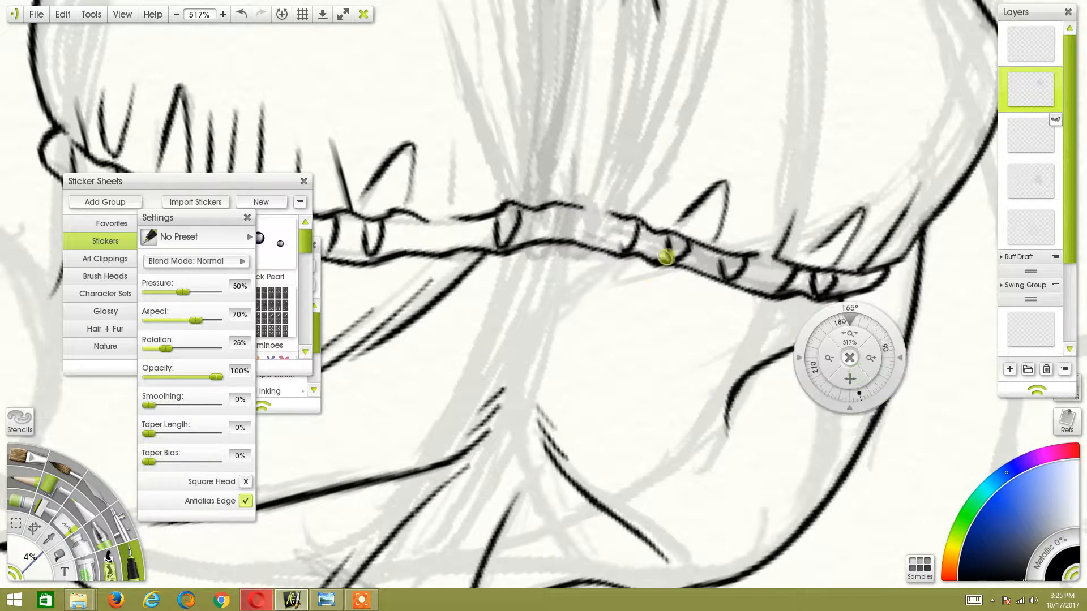
{"action": "left_click_drag", "start_coordinate": [847, 321], "coordinate": [876, 332]}
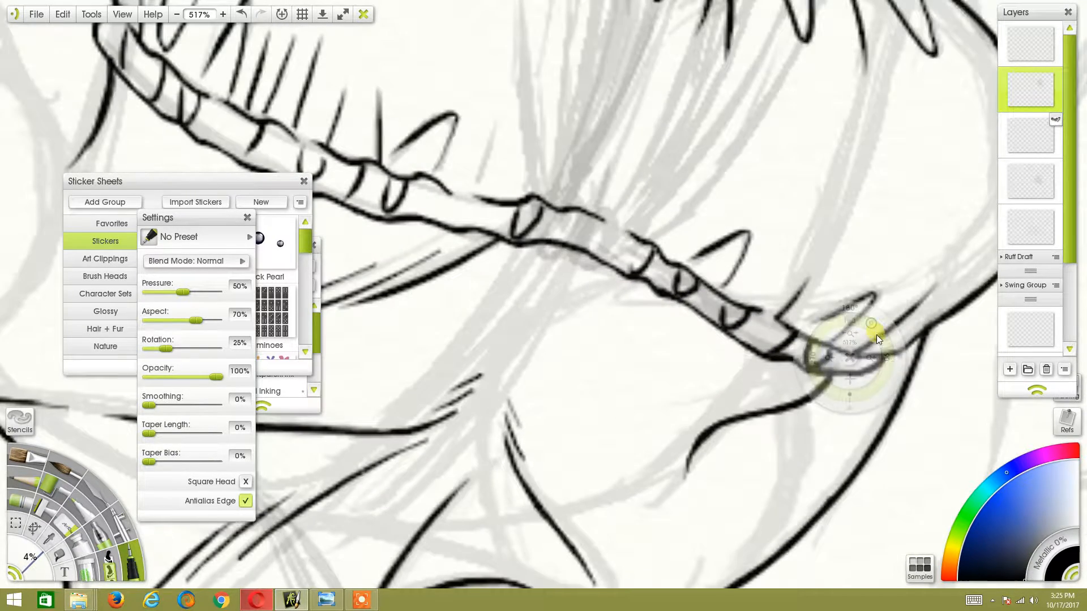
{"action": "mouse_move", "coordinate": [548, 245]}
{"action": "left_mouse_down"}
{"action": "mouse_move", "coordinate": [543, 326]}
{"action": "mouse_move", "coordinate": [574, 422]}
{"action": "left_mouse_up"}
{"action": "key", "text": "ctrl+z"}
{"action": "key", "text": "ctrl+z"}
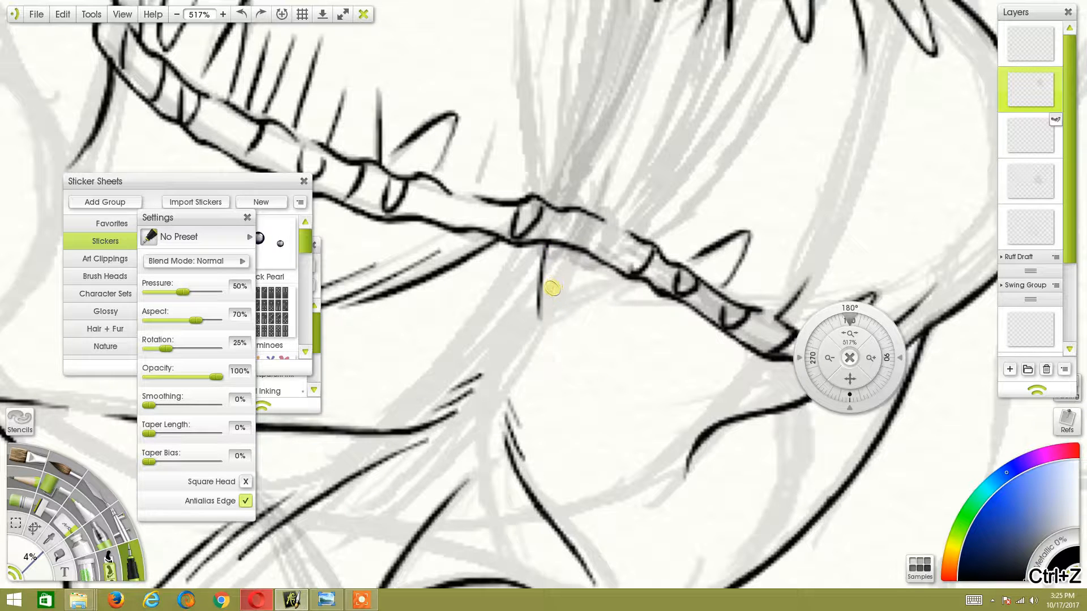
{"action": "mouse_move", "coordinate": [542, 247]}
{"action": "left_mouse_down"}
{"action": "mouse_move", "coordinate": [540, 305]}
{"action": "mouse_move", "coordinate": [566, 401]}
{"action": "left_mouse_up"}
{"action": "left_click_drag", "start_coordinate": [881, 363], "coordinate": [863, 320]}
{"action": "left_click_drag", "start_coordinate": [543, 257], "coordinate": [538, 288]}
{"action": "key", "text": "ctrl+z"}
{"action": "key", "text": "ctrl+z"}
{"action": "key", "text": "ctrl+z"}
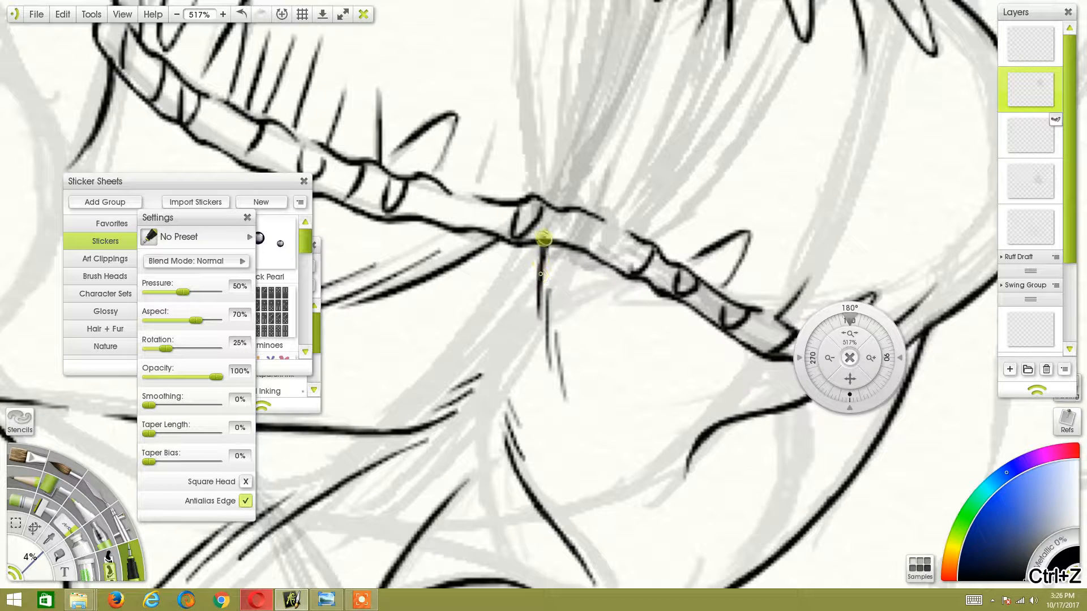
{"action": "left_click_drag", "start_coordinate": [842, 312], "coordinate": [877, 368]}
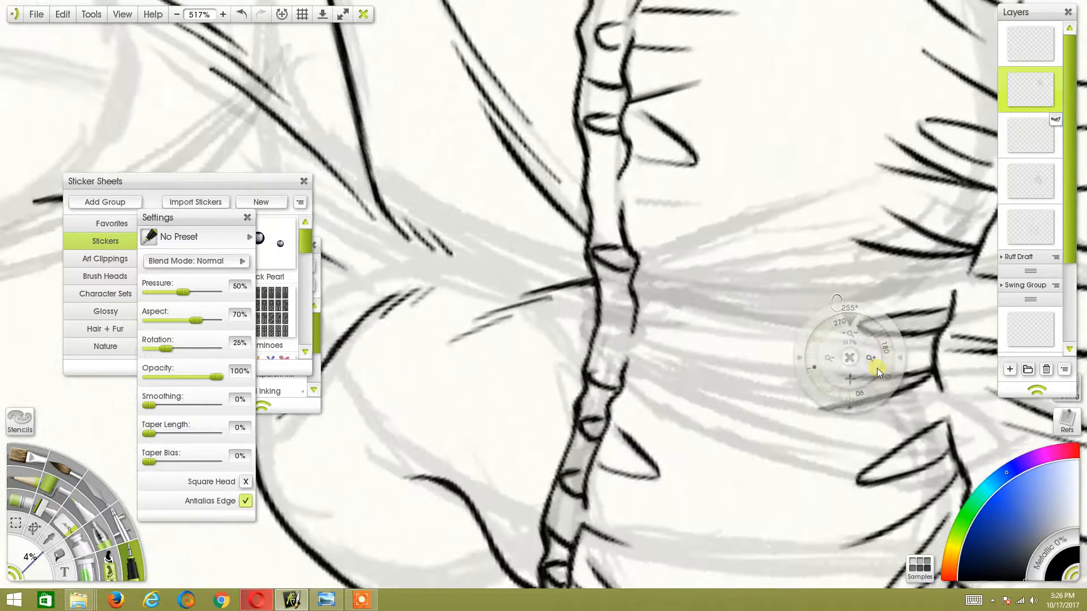
{"action": "left_click", "coordinate": [66, 528]}
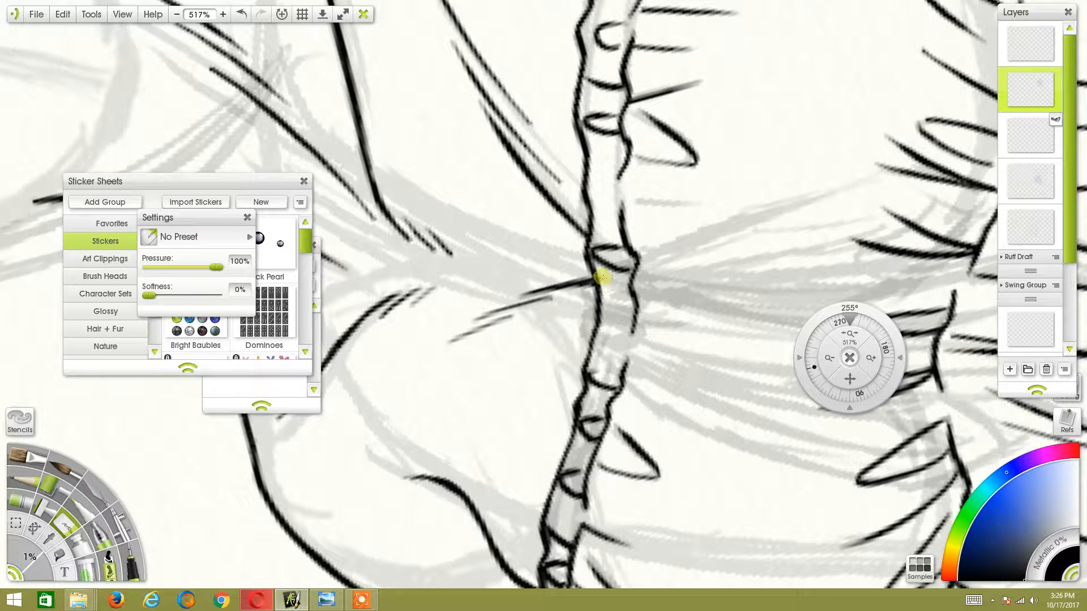
Look over the inked figure from head to shoes at a reduced zoom and upright rotation.
{"action": "left_click_drag", "start_coordinate": [850, 335], "coordinate": [646, 474]}
{"action": "left_click_drag", "start_coordinate": [858, 325], "coordinate": [877, 369]}
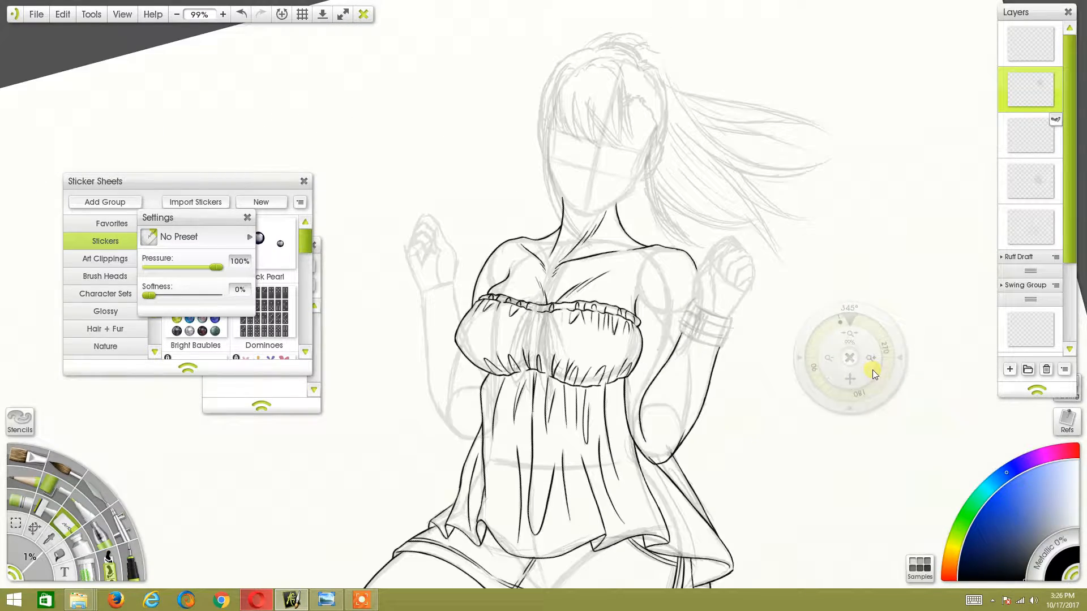
{"action": "left_click", "coordinate": [886, 351]}
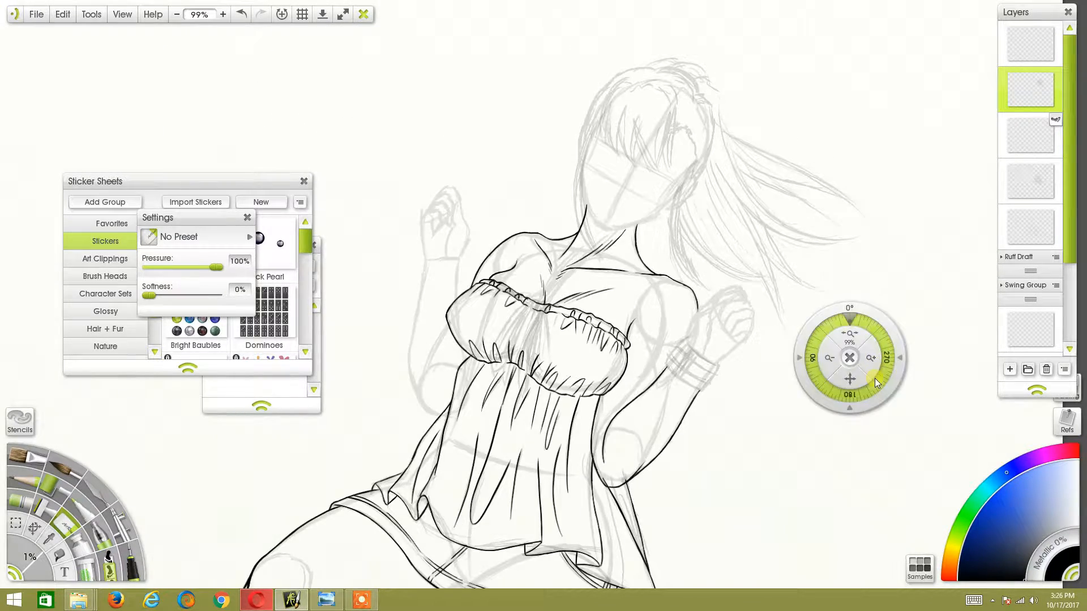
{"action": "left_click_drag", "start_coordinate": [850, 379], "coordinate": [961, 361]}
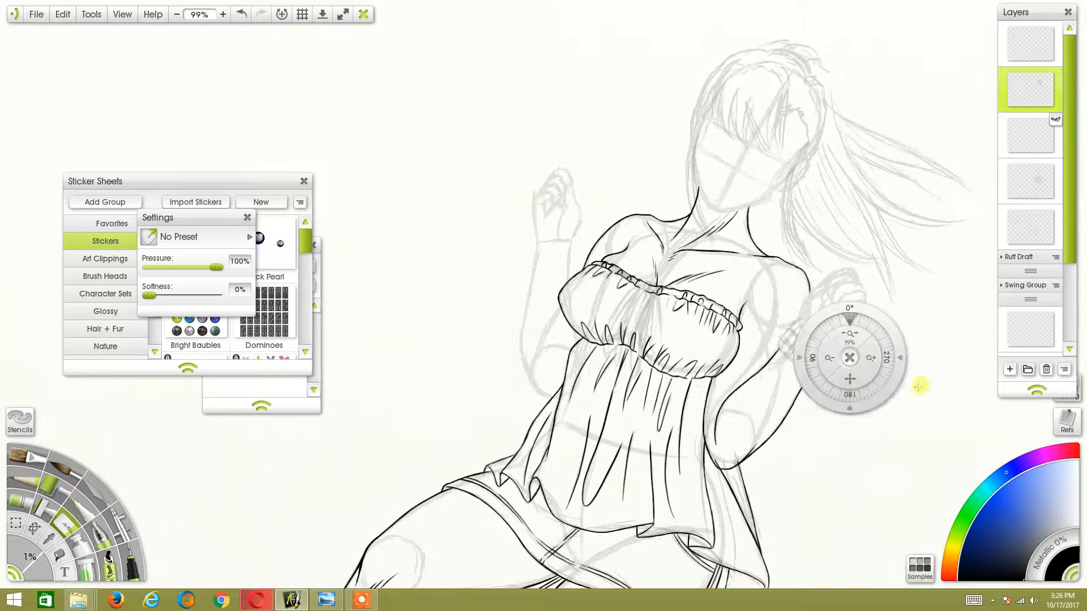
{"action": "left_click_drag", "start_coordinate": [851, 374], "coordinate": [729, 347]}
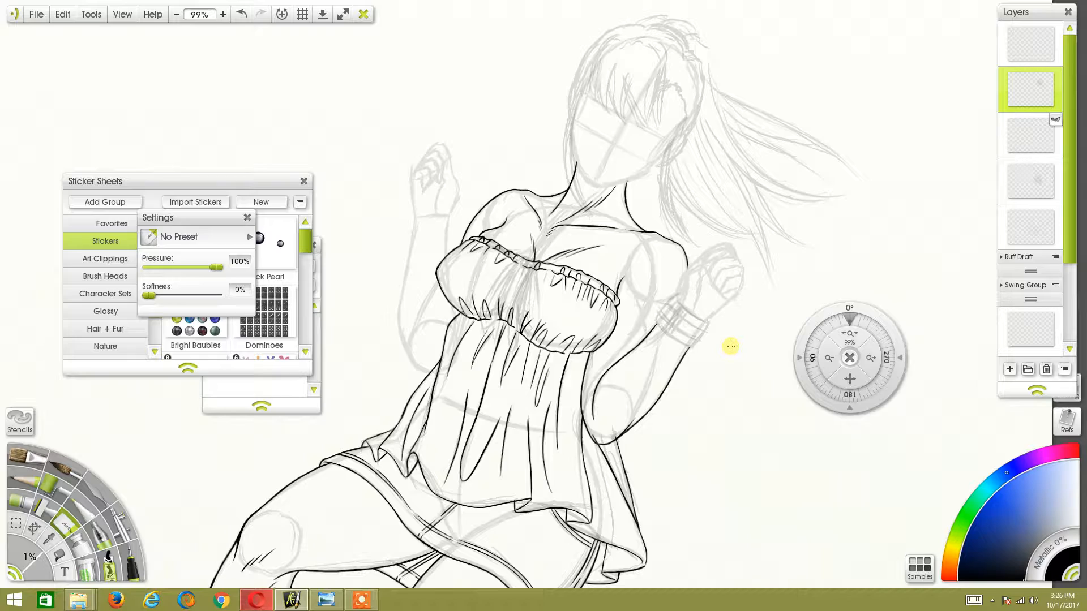
{"action": "left_click_drag", "start_coordinate": [849, 335], "coordinate": [874, 310]}
{"action": "left_click_drag", "start_coordinate": [849, 346], "coordinate": [802, 352]}
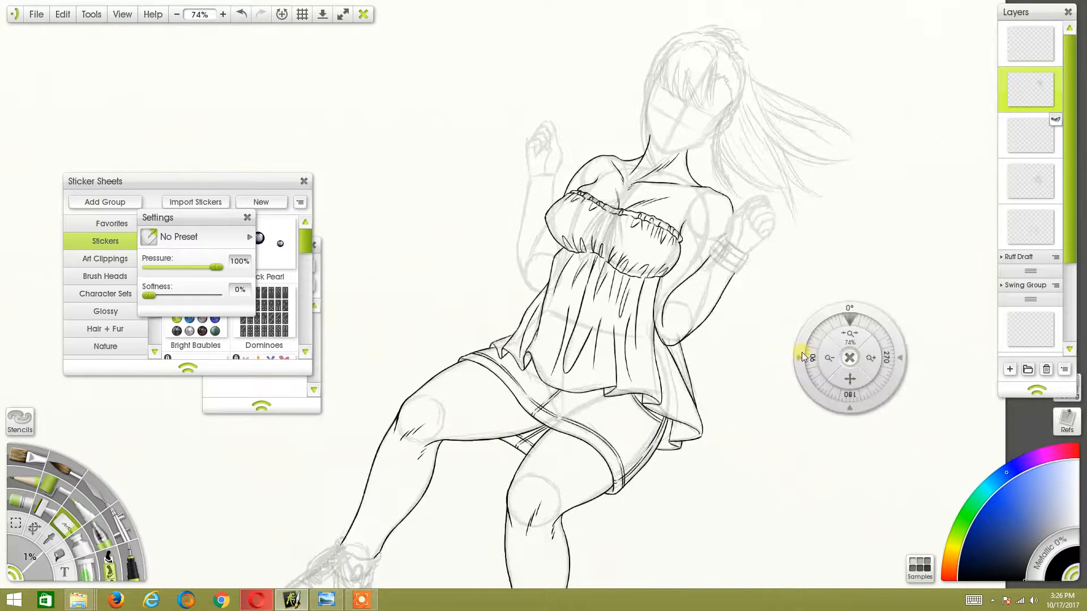
{"action": "left_click", "coordinate": [363, 603]}
{"action": "mouse_move", "coordinate": [853, 363]}
{"action": "left_mouse_down"}
{"action": "mouse_move", "coordinate": [851, 376]}
{"action": "mouse_move", "coordinate": [827, 375]}
{"action": "mouse_move", "coordinate": [827, 296]}
{"action": "left_mouse_up"}
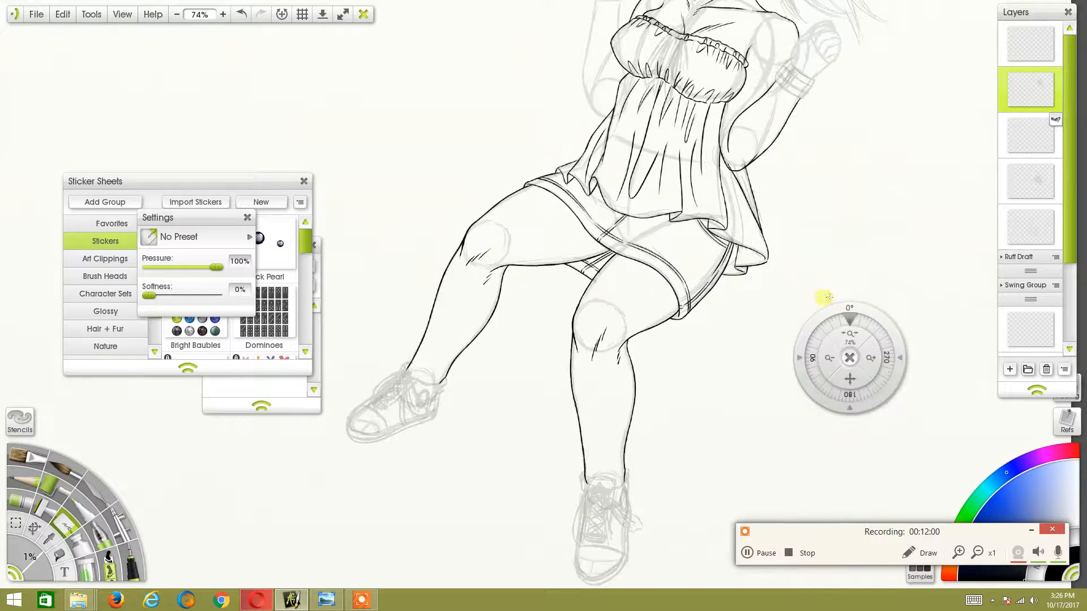
{"action": "left_click_drag", "start_coordinate": [846, 377], "coordinate": [853, 316]}
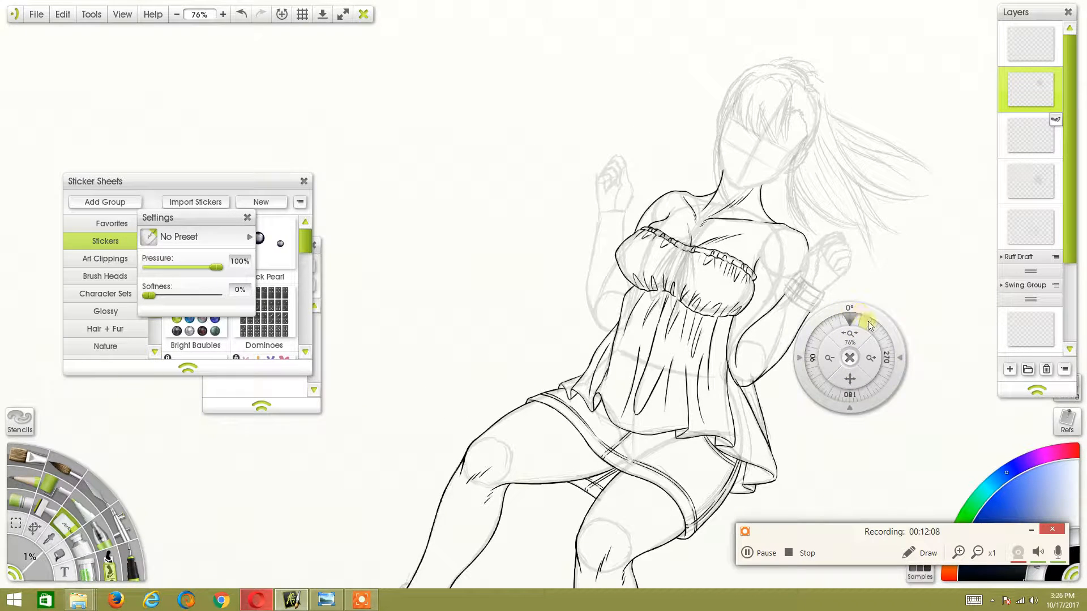
Examine the contour at the viewer's left knee up close and undo the last edit.
{"action": "left_click_drag", "start_coordinate": [850, 340], "coordinate": [875, 362]}
{"action": "left_click_drag", "start_coordinate": [860, 338], "coordinate": [942, 317]}
{"action": "left_click_drag", "start_coordinate": [856, 373], "coordinate": [883, 282]}
{"action": "left_click_drag", "start_coordinate": [851, 332], "coordinate": [882, 327]}
{"action": "left_click_drag", "start_coordinate": [851, 378], "coordinate": [830, 345]}
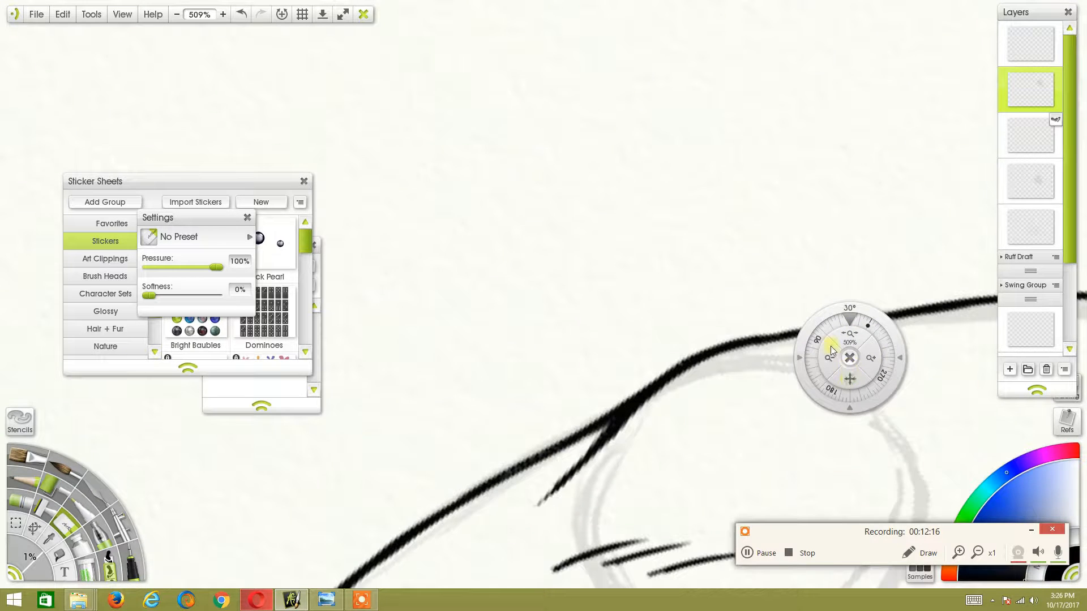
{"action": "key", "text": "ctrl+z"}
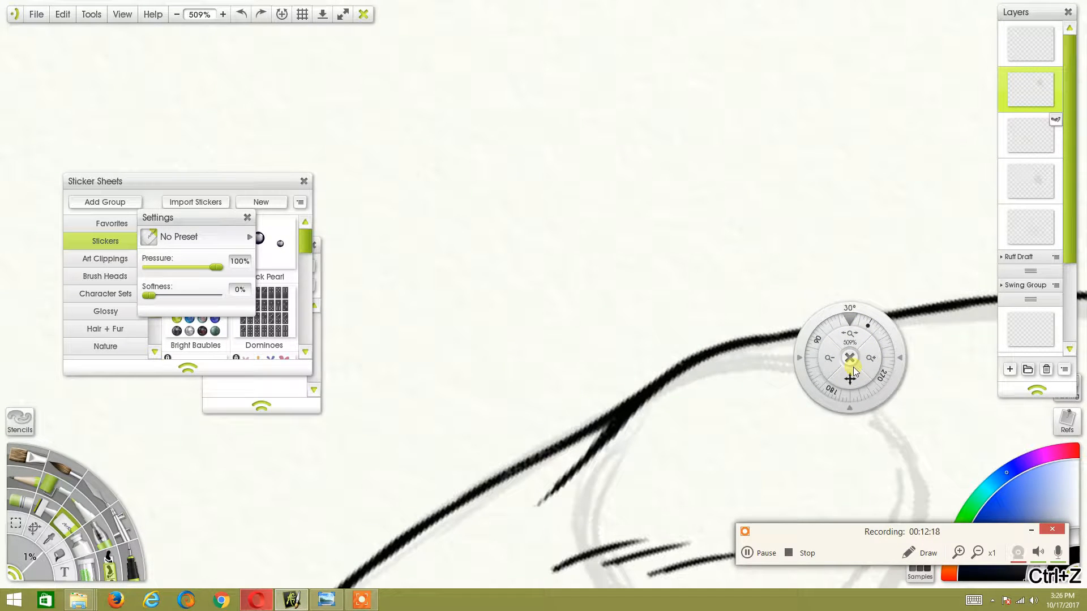
Switch back to the inking pen and ink a short curve beneath the viewer's left elbow, starting at the top's side fold.
{"action": "mouse_move", "coordinate": [1044, 158]}
{"action": "left_click_drag", "start_coordinate": [849, 335], "coordinate": [684, 421]}
{"action": "left_click_drag", "start_coordinate": [871, 389], "coordinate": [473, 423]}
{"action": "left_click_drag", "start_coordinate": [839, 366], "coordinate": [530, 447]}
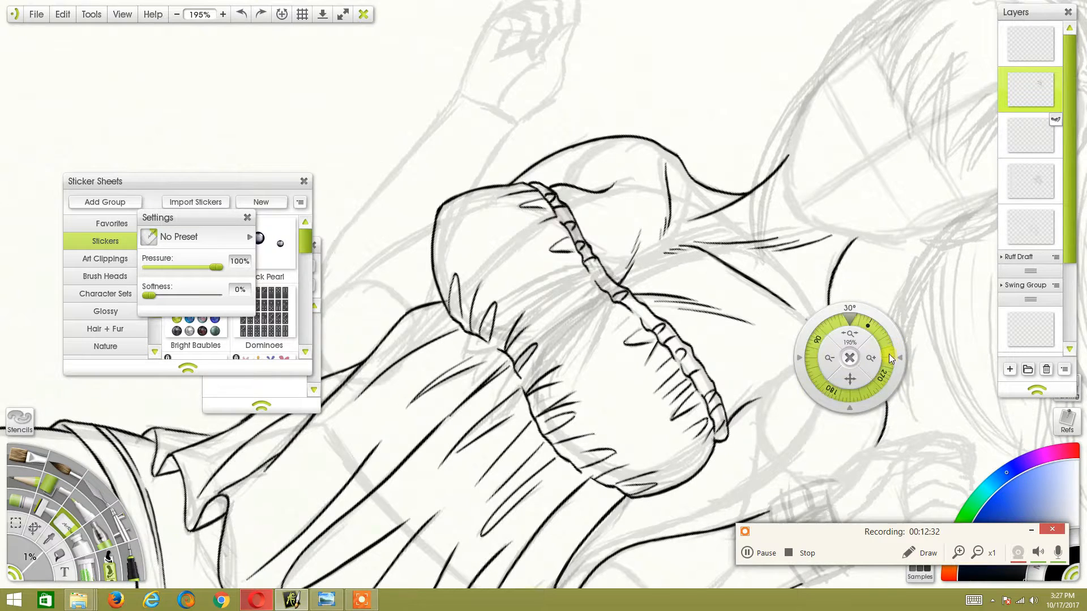
{"action": "left_click_drag", "start_coordinate": [889, 354], "coordinate": [875, 327]}
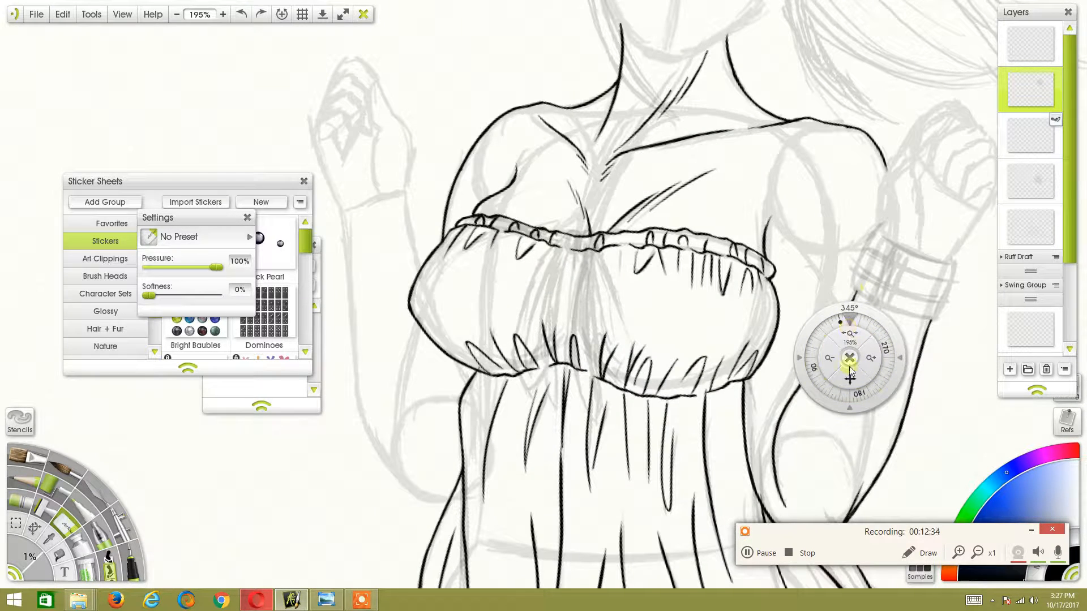
{"action": "left_click_drag", "start_coordinate": [842, 383], "coordinate": [988, 283]}
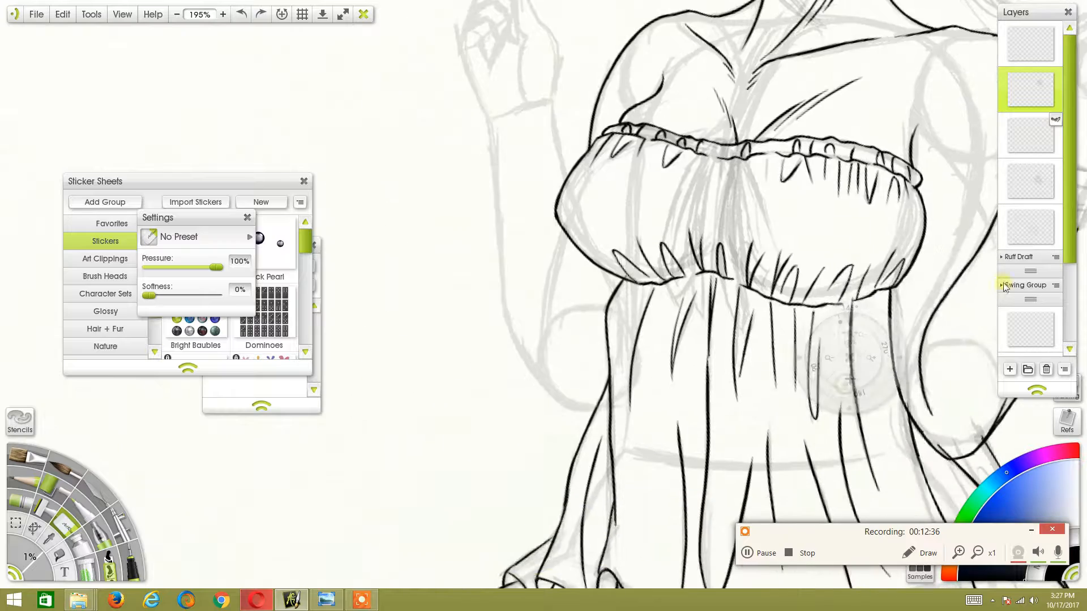
{"action": "left_click_drag", "start_coordinate": [879, 334], "coordinate": [939, 341]}
{"action": "left_click_drag", "start_coordinate": [850, 379], "coordinate": [814, 331]}
{"action": "left_click_drag", "start_coordinate": [851, 335], "coordinate": [894, 360]}
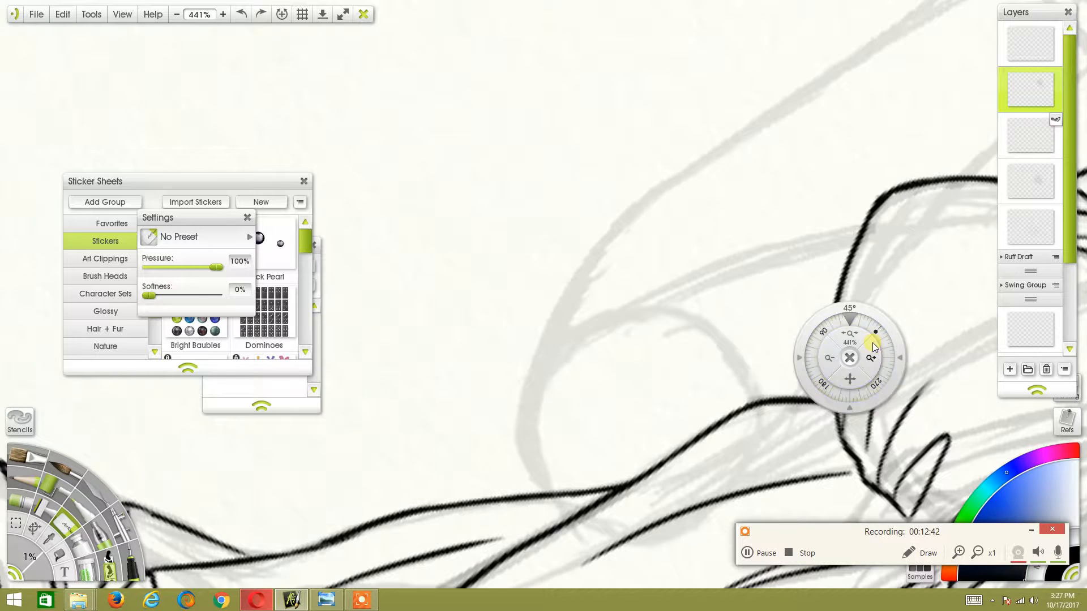
{"action": "left_click", "coordinate": [134, 561]}
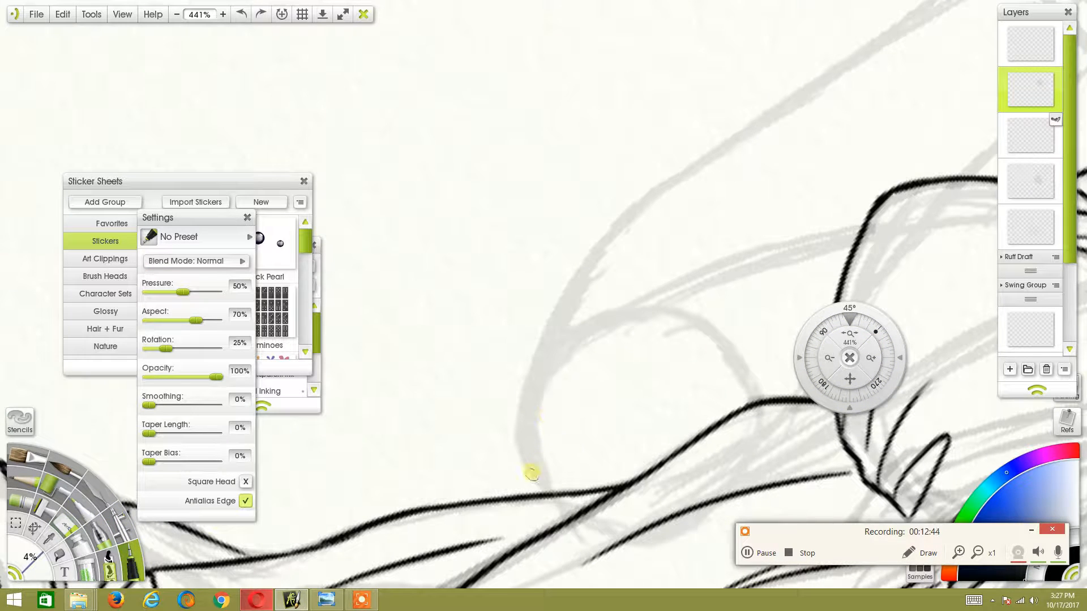
{"action": "left_click_drag", "start_coordinate": [530, 485], "coordinate": [506, 440]}
Ink the viewer's left elbow contour upward along the forearm with overlapping tapered strokes, redoing the uneven segment.
{"action": "left_click_drag", "start_coordinate": [870, 355], "coordinate": [873, 323]}
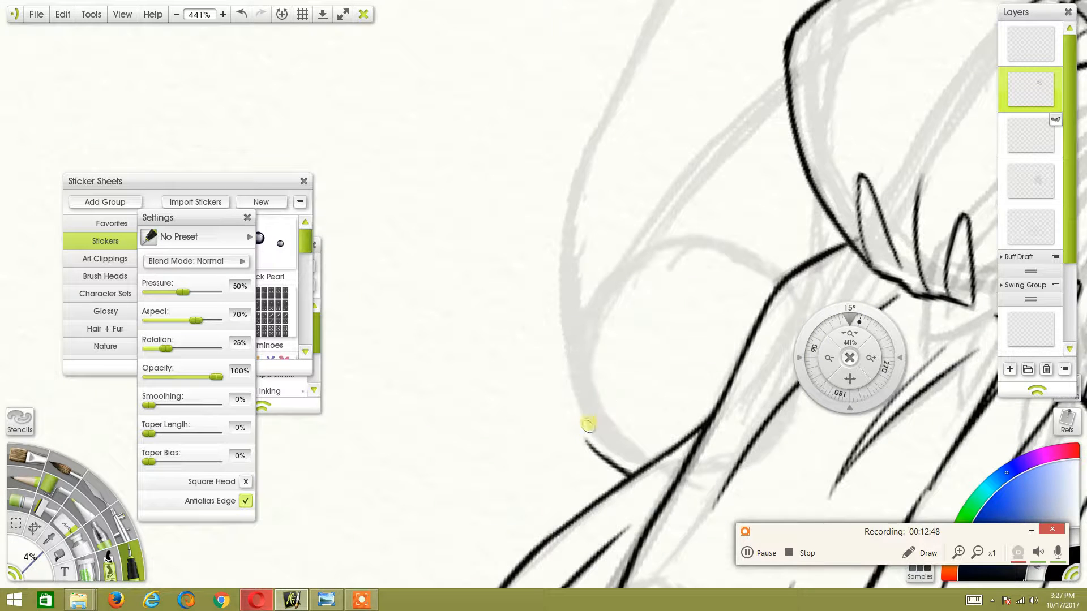
{"action": "mouse_move", "coordinate": [631, 475]}
{"action": "left_mouse_down"}
{"action": "mouse_move", "coordinate": [587, 437]}
{"action": "mouse_move", "coordinate": [605, 459]}
{"action": "mouse_move", "coordinate": [586, 426]}
{"action": "mouse_move", "coordinate": [591, 444]}
{"action": "mouse_move", "coordinate": [592, 323]}
{"action": "left_mouse_up"}
{"action": "left_click_drag", "start_coordinate": [583, 427], "coordinate": [596, 294]}
{"action": "left_click_drag", "start_coordinate": [586, 388], "coordinate": [600, 250]}
{"action": "left_click_drag", "start_coordinate": [589, 305], "coordinate": [592, 272]}
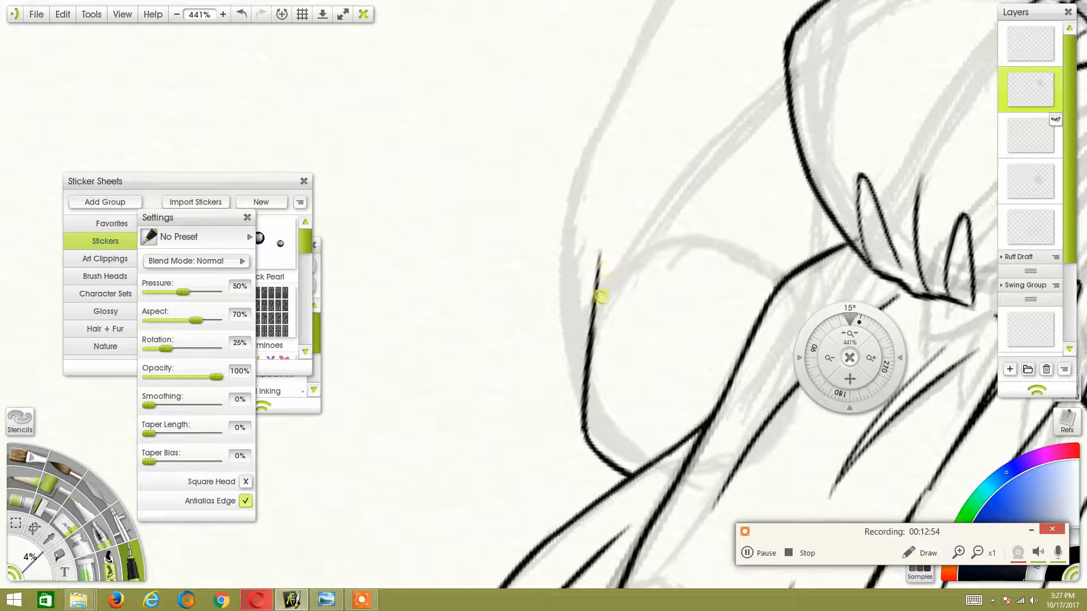
{"action": "key", "text": "ctrl+z"}
{"action": "left_click_drag", "start_coordinate": [586, 355], "coordinate": [600, 257]}
{"action": "mouse_move", "coordinate": [599, 322]}
{"action": "left_mouse_down"}
{"action": "mouse_move", "coordinate": [609, 238]}
{"action": "mouse_move", "coordinate": [644, 158]}
{"action": "left_mouse_up"}
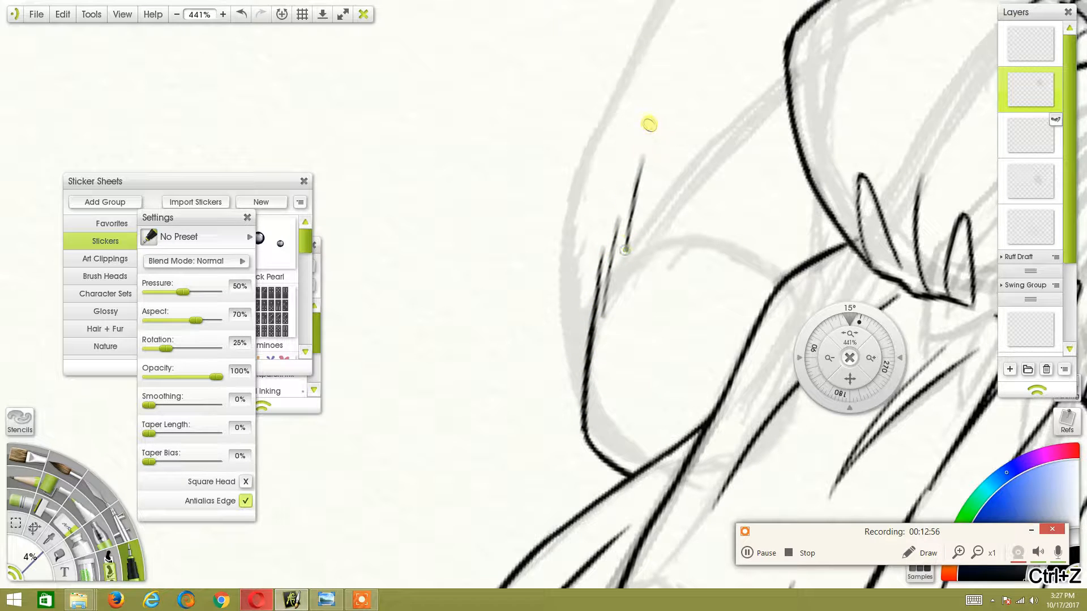
{"action": "left_click_drag", "start_coordinate": [850, 379], "coordinate": [803, 462]}
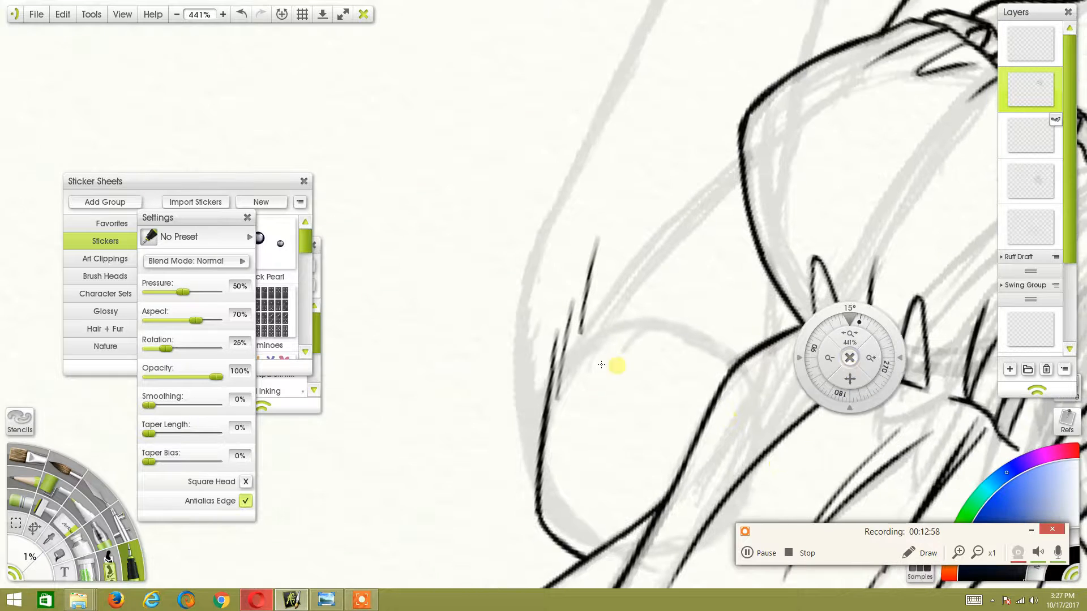
{"action": "left_click_drag", "start_coordinate": [536, 495], "coordinate": [516, 374]}
{"action": "key", "text": "ctrl+z"}
{"action": "key", "text": "ctrl+z"}
{"action": "key", "text": "ctrl+z"}
{"action": "key", "text": "ctrl+z"}
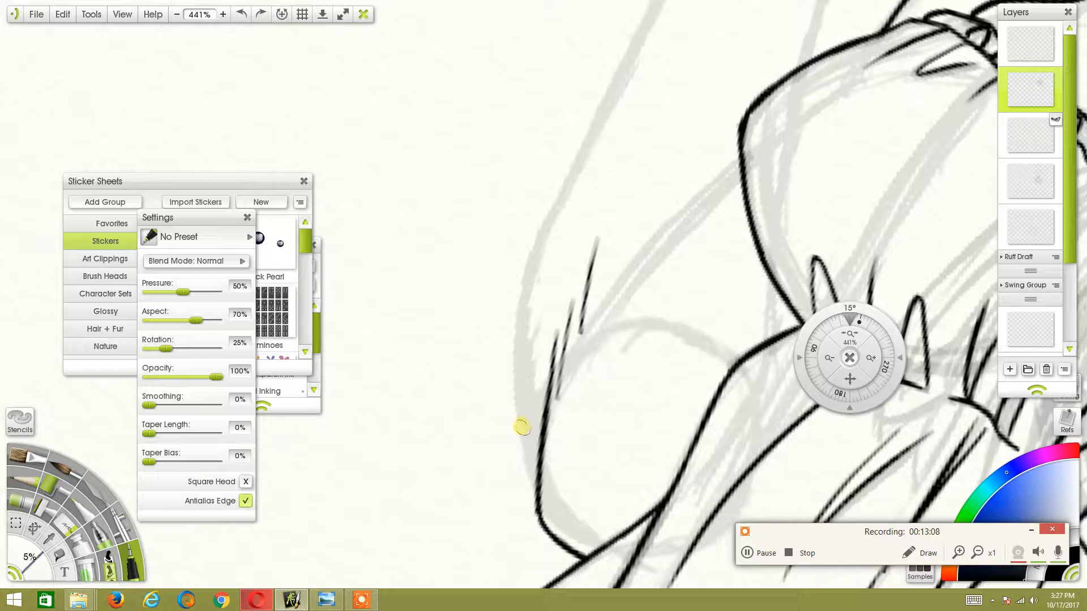
Ink the outer contour of the viewer's left forearm from the elbow up to the wrist with overlapping strokes.
{"action": "left_click_drag", "start_coordinate": [536, 492], "coordinate": [518, 353]}
{"action": "mouse_move", "coordinate": [536, 489]}
{"action": "left_mouse_down"}
{"action": "mouse_move", "coordinate": [519, 414]}
{"action": "mouse_move", "coordinate": [521, 296]}
{"action": "mouse_move", "coordinate": [573, 169]}
{"action": "mouse_move", "coordinate": [626, 80]}
{"action": "left_mouse_up"}
{"action": "mouse_move", "coordinate": [849, 379]}
{"action": "left_mouse_down"}
{"action": "mouse_move", "coordinate": [849, 368]}
{"action": "mouse_move", "coordinate": [723, 456]}
{"action": "left_mouse_up"}
{"action": "key", "text": "ctrl+z"}
{"action": "left_click_drag", "start_coordinate": [463, 390], "coordinate": [517, 277]}
{"action": "left_click_drag", "start_coordinate": [473, 367], "coordinate": [553, 206]}
{"action": "key", "text": "ctrl+z"}
{"action": "left_click_drag", "start_coordinate": [498, 315], "coordinate": [622, 45]}
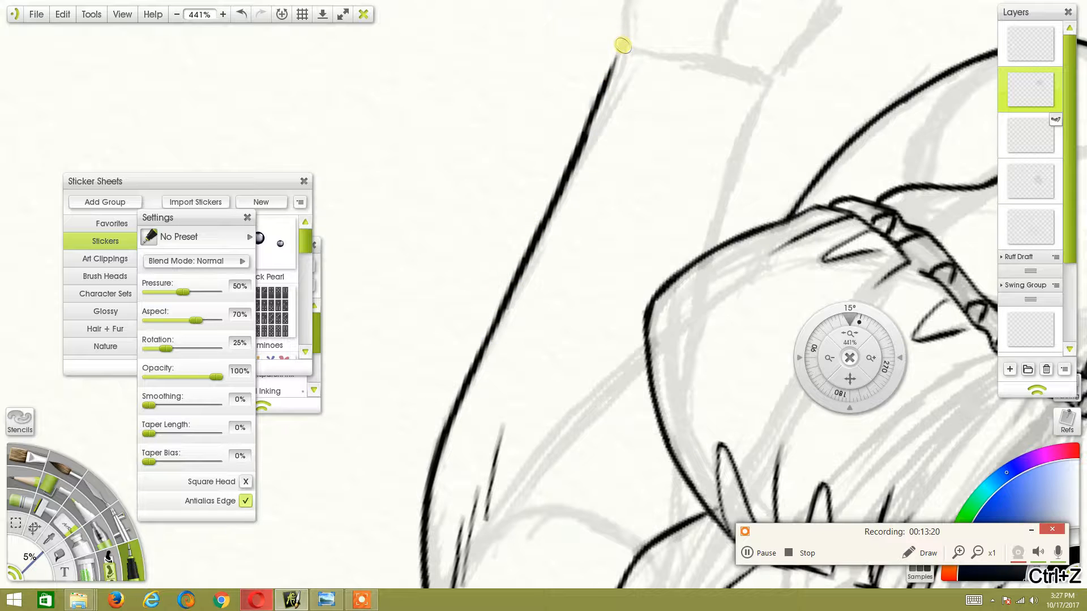
Ink the inner contour of the viewer's left forearm from the bust's edge to the wrist, plus a short piece beneath the bust.
{"action": "left_click_drag", "start_coordinate": [849, 377], "coordinate": [739, 435]}
{"action": "left_click_drag", "start_coordinate": [604, 301], "coordinate": [652, 154]}
{"action": "left_click_drag", "start_coordinate": [637, 194], "coordinate": [660, 134]}
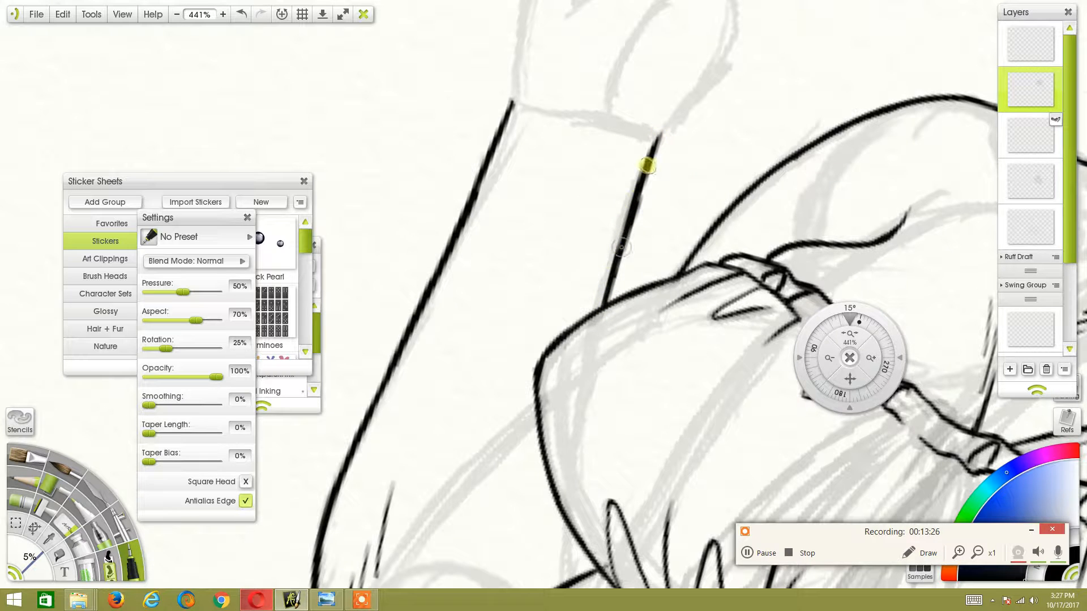
{"action": "mouse_move", "coordinate": [607, 301]}
{"action": "left_mouse_down"}
{"action": "mouse_move", "coordinate": [616, 254]}
{"action": "mouse_move", "coordinate": [607, 299]}
{"action": "left_mouse_up"}
{"action": "left_click_drag", "start_coordinate": [849, 333], "coordinate": [697, 323]}
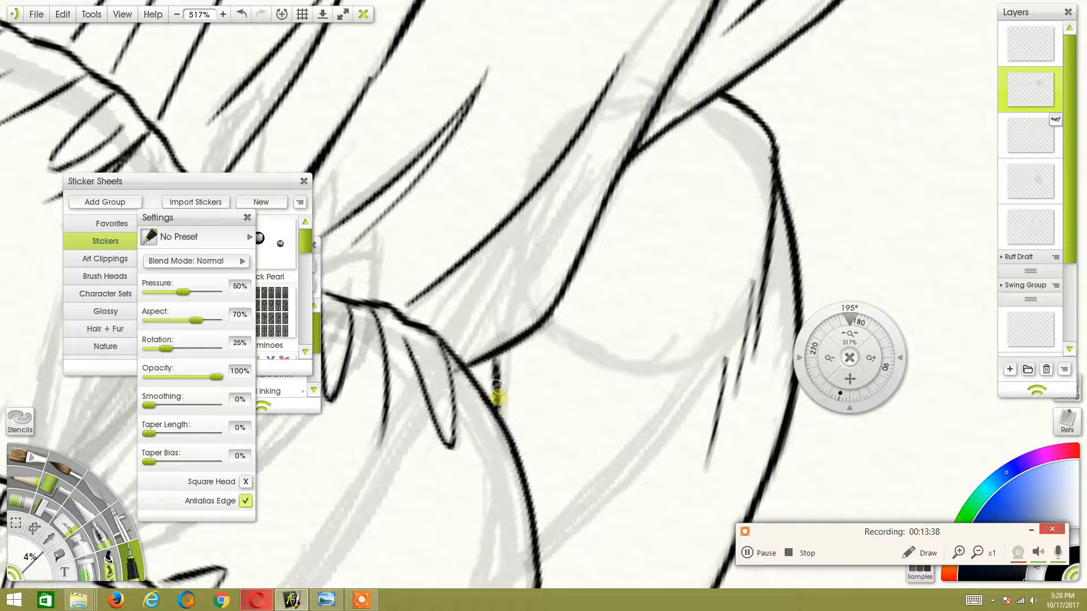
{"action": "key", "text": "ctrl+z"}
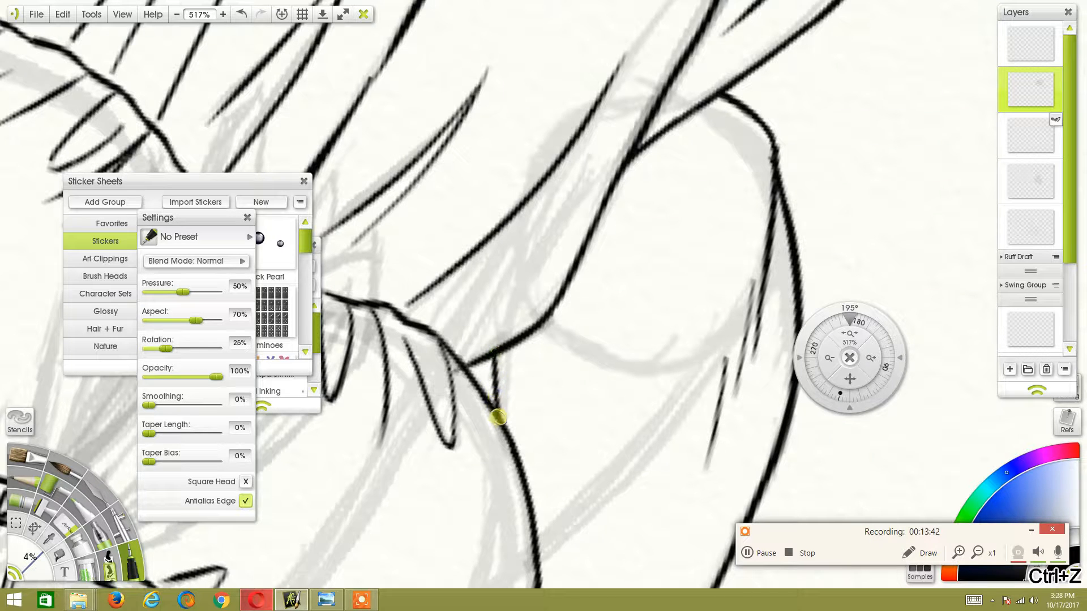
{"action": "left_click_drag", "start_coordinate": [499, 415], "coordinate": [501, 420]}
Ink short tapered crease lines just inside the outer contour of the viewer's right elbow, redoing uneven strokes.
{"action": "mouse_move", "coordinate": [850, 334]}
{"action": "left_mouse_down"}
{"action": "mouse_move", "coordinate": [798, 327]}
{"action": "mouse_move", "coordinate": [876, 328]}
{"action": "mouse_move", "coordinate": [880, 339]}
{"action": "mouse_move", "coordinate": [843, 417]}
{"action": "left_mouse_up"}
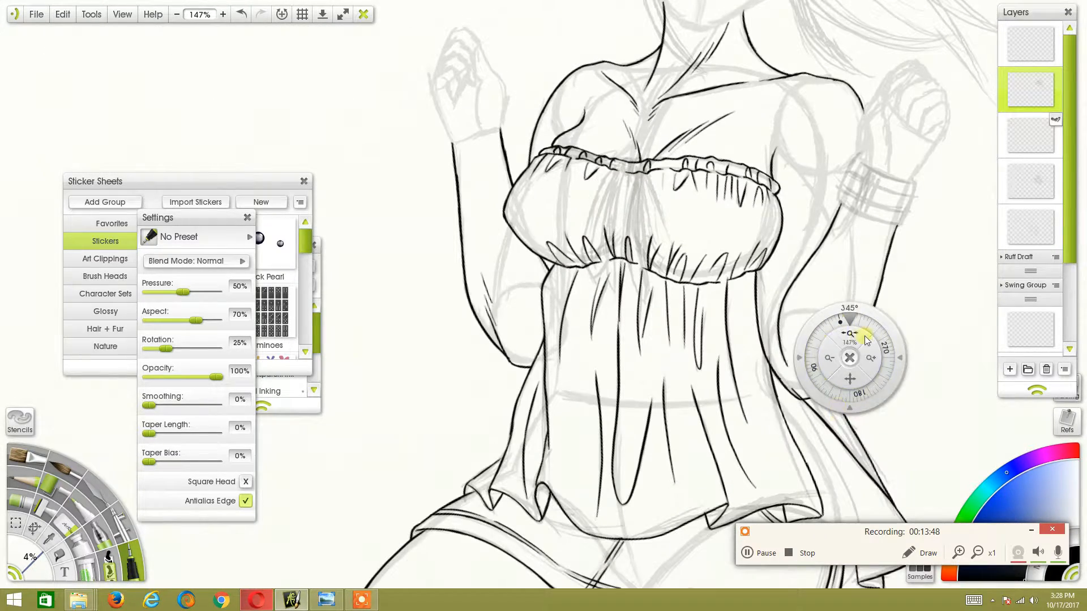
{"action": "left_click_drag", "start_coordinate": [855, 365], "coordinate": [697, 366]}
{"action": "left_click_drag", "start_coordinate": [851, 335], "coordinate": [961, 327]}
{"action": "left_click_drag", "start_coordinate": [863, 396], "coordinate": [586, 298]}
{"action": "left_click_drag", "start_coordinate": [851, 335], "coordinate": [904, 342]}
{"action": "left_click_drag", "start_coordinate": [850, 382], "coordinate": [765, 382]}
{"action": "left_click_drag", "start_coordinate": [519, 358], "coordinate": [533, 328]}
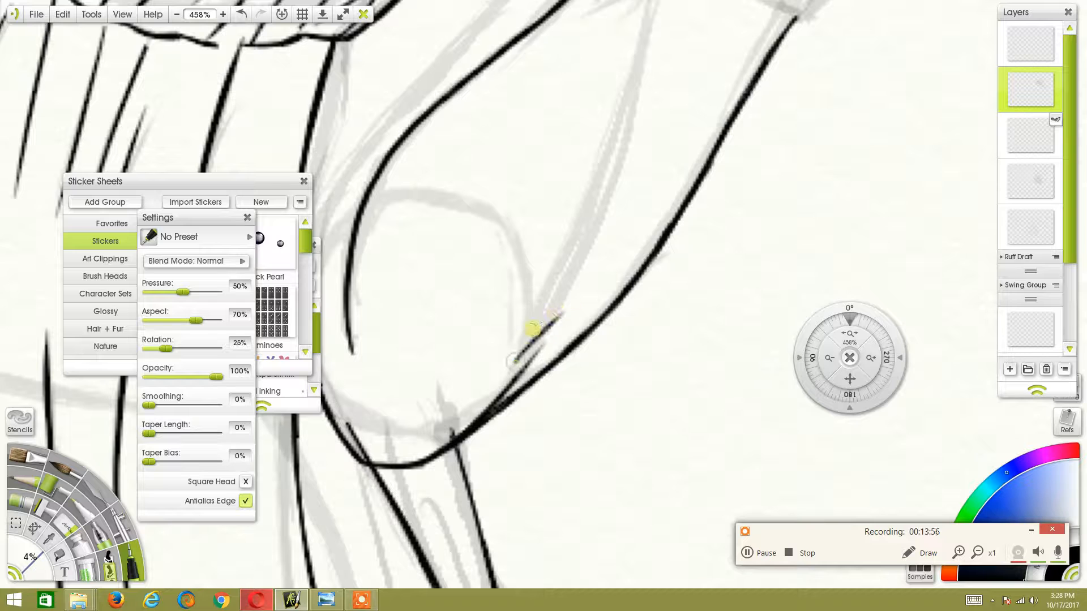
{"action": "key", "text": "ctrl+z"}
{"action": "left_click_drag", "start_coordinate": [883, 330], "coordinate": [858, 304]}
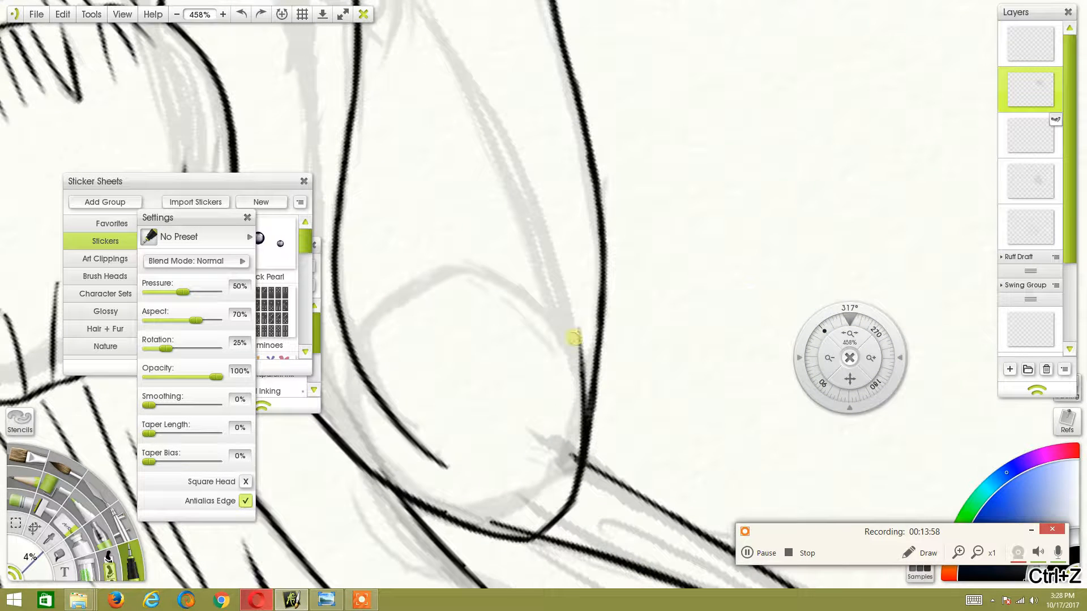
{"action": "left_click_drag", "start_coordinate": [569, 370], "coordinate": [571, 298]}
{"action": "key", "text": "ctrl+z"}
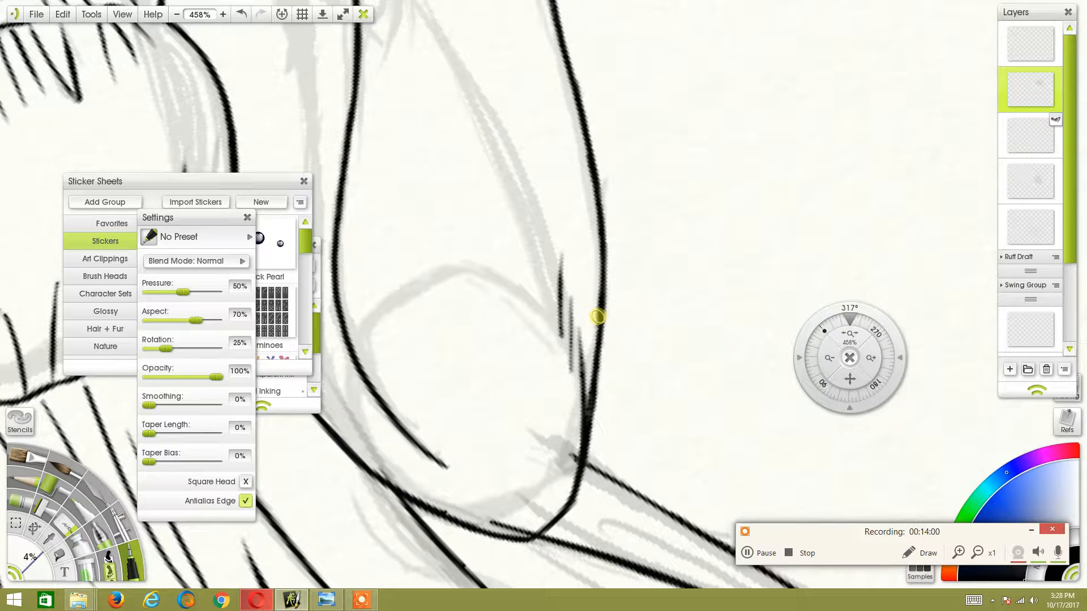
{"action": "left_click_drag", "start_coordinate": [572, 357], "coordinate": [571, 294]}
{"action": "left_click_drag", "start_coordinate": [560, 340], "coordinate": [558, 237]}
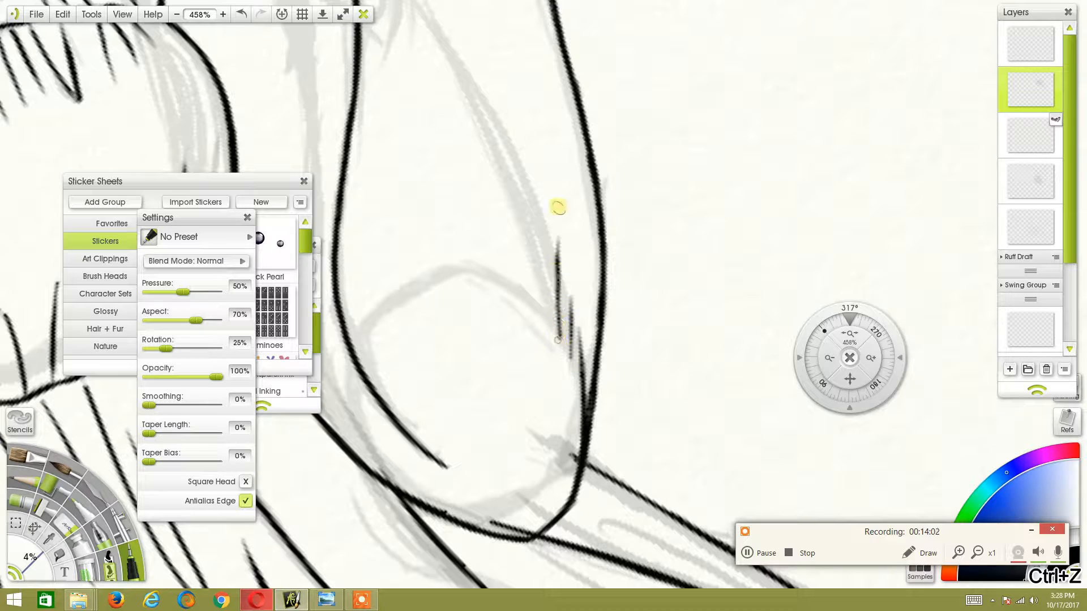
Look over the upright figure at reduced zoom, then hide and show the inked layer to check its contents.
{"action": "left_click_drag", "start_coordinate": [860, 338], "coordinate": [611, 427]}
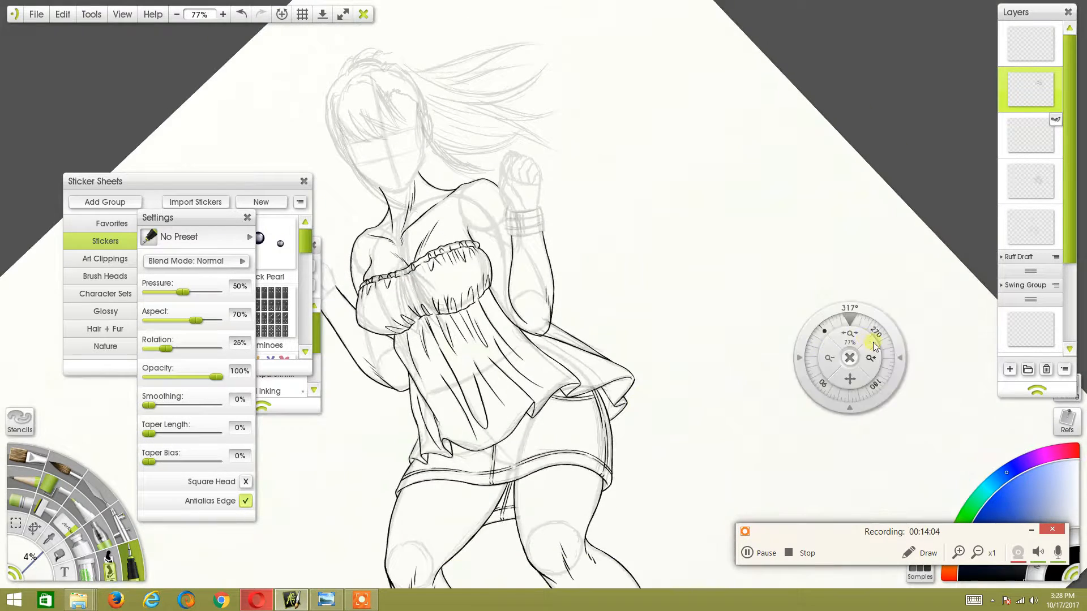
{"action": "left_click_drag", "start_coordinate": [876, 333], "coordinate": [885, 352]}
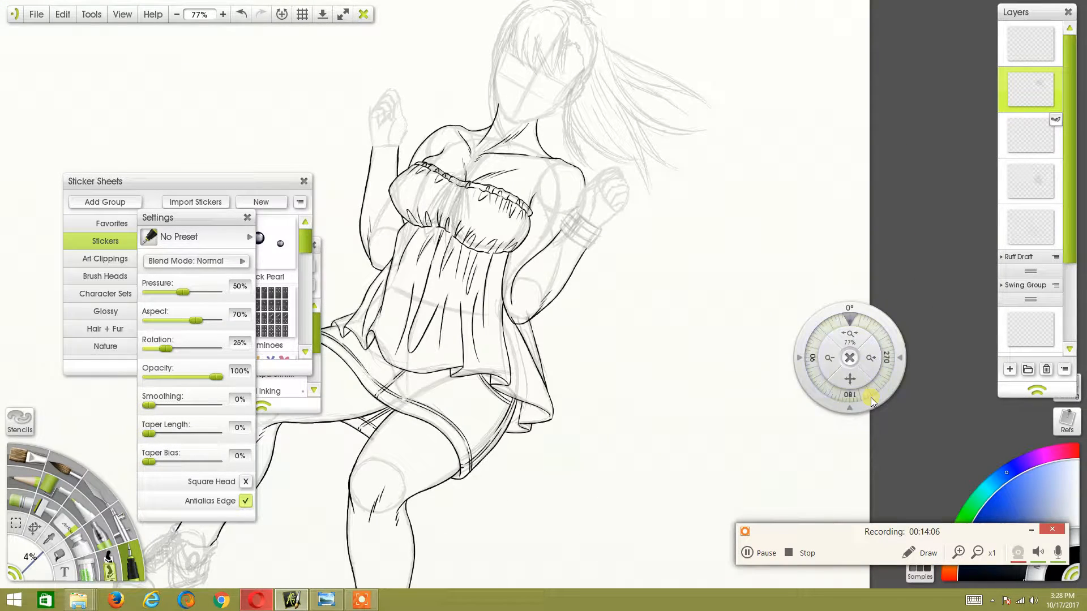
{"action": "left_click_drag", "start_coordinate": [857, 367], "coordinate": [895, 373]}
{"action": "mouse_move", "coordinate": [849, 336]}
{"action": "left_mouse_down"}
{"action": "mouse_move", "coordinate": [809, 358]}
{"action": "mouse_move", "coordinate": [875, 375]}
{"action": "mouse_move", "coordinate": [829, 361]}
{"action": "mouse_move", "coordinate": [790, 367]}
{"action": "mouse_move", "coordinate": [852, 388]}
{"action": "left_mouse_up"}
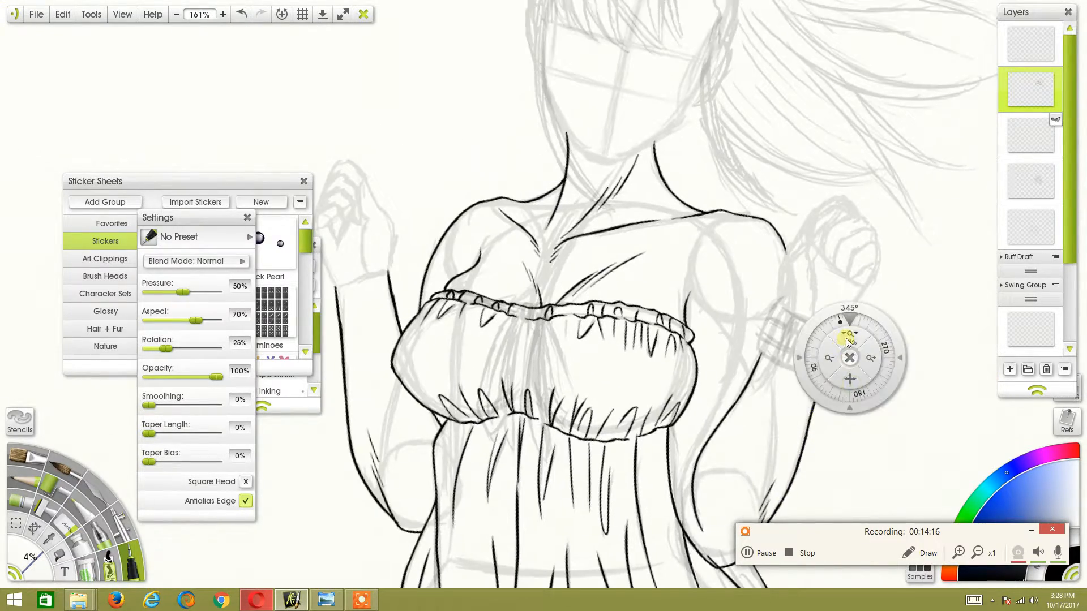
{"action": "left_click_drag", "start_coordinate": [849, 339], "coordinate": [959, 235]}
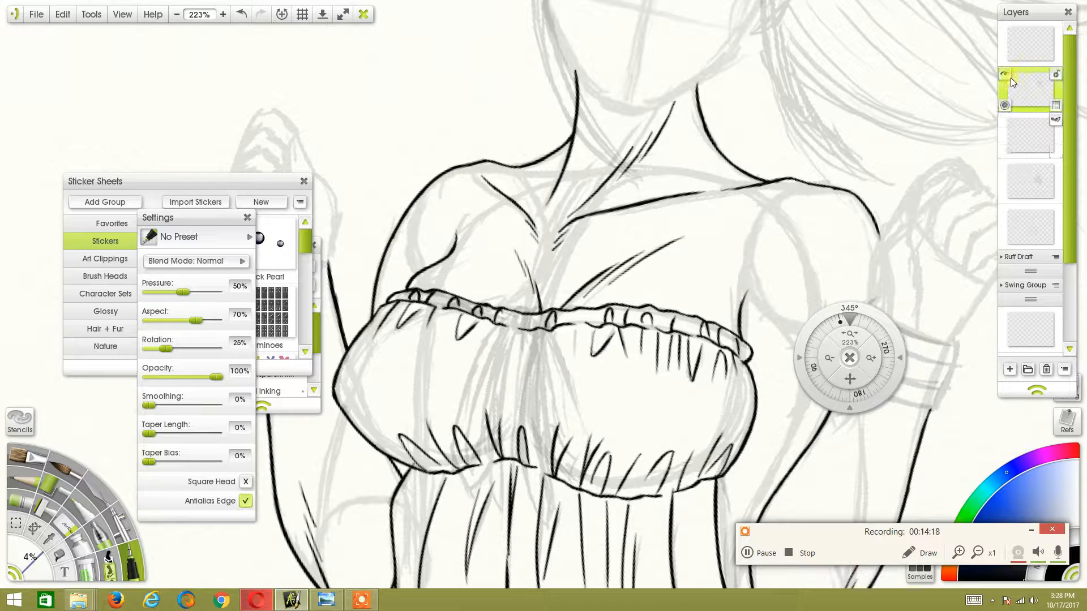
{"action": "left_click", "coordinate": [1004, 75]}
{"action": "left_click", "coordinate": [1004, 75]}
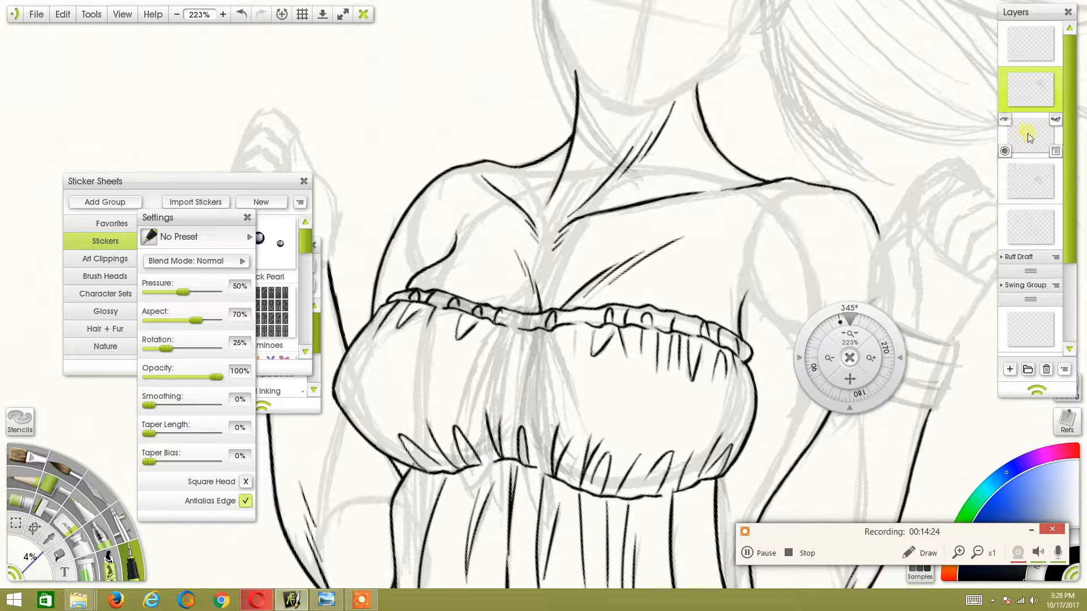
Add a new layer at the top of the stack and make the blank layer directly beneath it active.
{"action": "left_click", "coordinate": [1035, 56]}
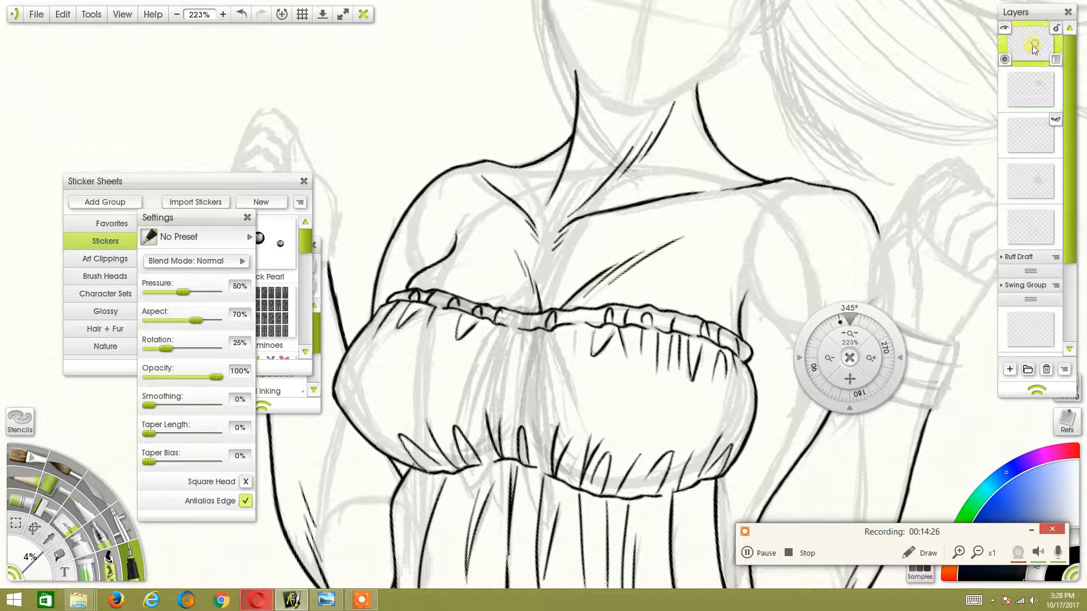
{"action": "left_click", "coordinate": [1009, 369]}
{"action": "left_click", "coordinate": [1026, 96]}
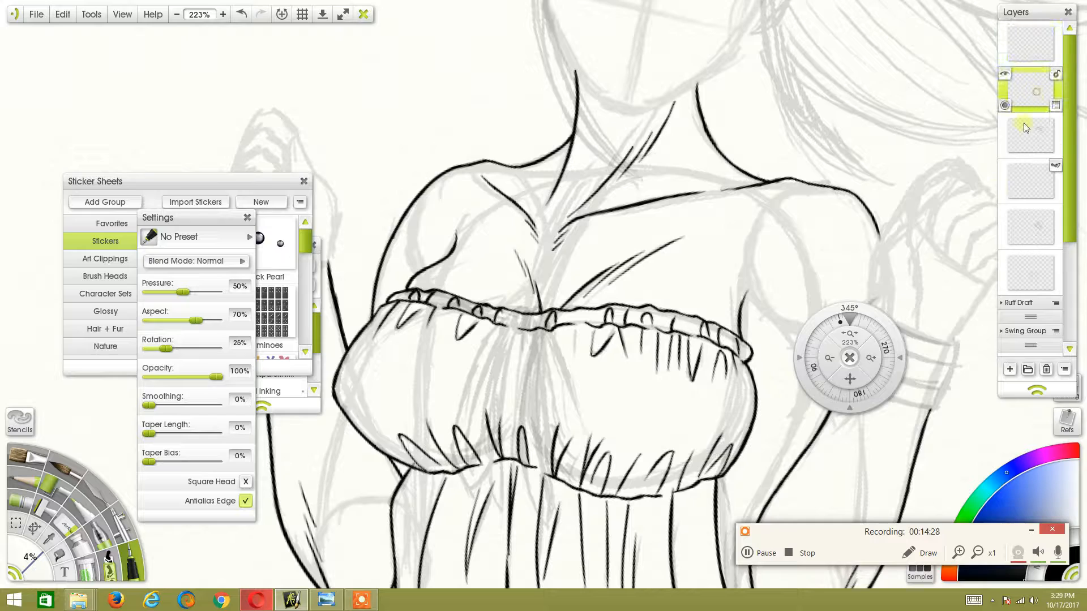
Ink a small gathered knot at the centre of the top's upper band.
{"action": "left_click_drag", "start_coordinate": [851, 379], "coordinate": [1035, 241]}
{"action": "mouse_move", "coordinate": [877, 326]}
{"action": "left_mouse_down"}
{"action": "mouse_move", "coordinate": [885, 335]}
{"action": "mouse_move", "coordinate": [876, 323]}
{"action": "left_mouse_up"}
{"action": "left_click_drag", "start_coordinate": [851, 379], "coordinate": [789, 472]}
{"action": "left_click_drag", "start_coordinate": [850, 334], "coordinate": [686, 381]}
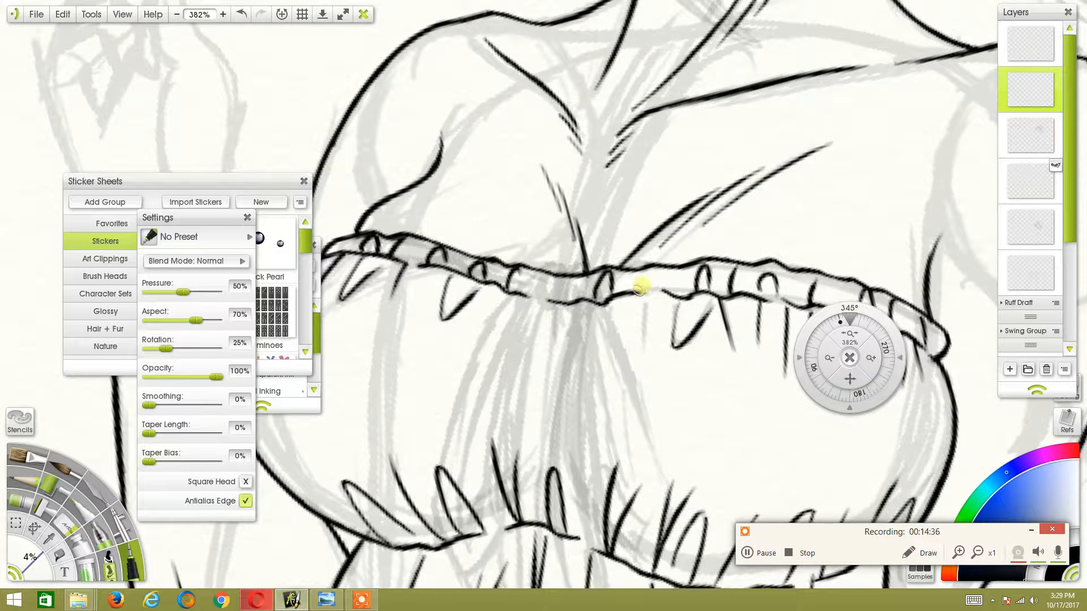
{"action": "left_click_drag", "start_coordinate": [558, 307], "coordinate": [560, 271]}
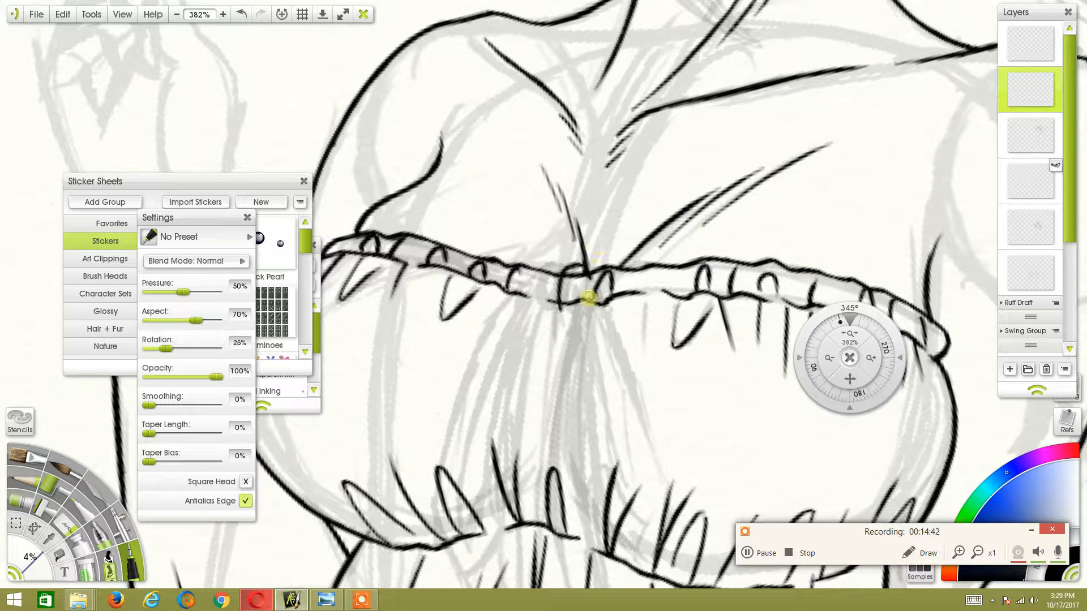
{"action": "left_click_drag", "start_coordinate": [586, 278], "coordinate": [576, 300]}
{"action": "key", "text": "ctrl+z"}
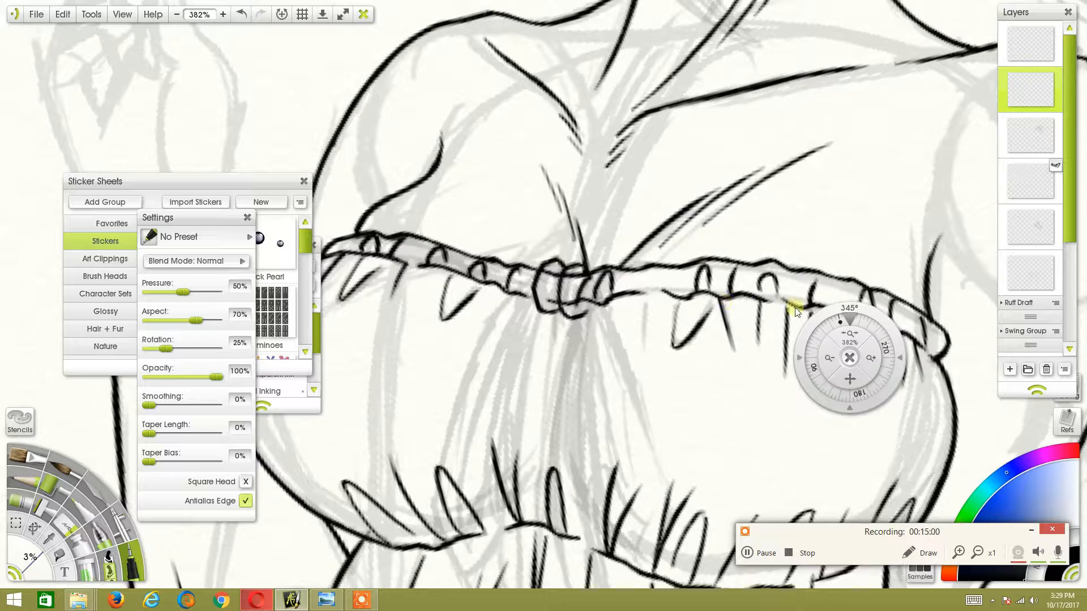
Ink a long tapered curve from the band's centre knot down across the bust toward the lower gathered edge.
{"action": "left_click_drag", "start_coordinate": [877, 323], "coordinate": [654, 399]}
{"action": "left_click_drag", "start_coordinate": [847, 394], "coordinate": [492, 310]}
{"action": "left_click_drag", "start_coordinate": [470, 441], "coordinate": [474, 381]}
{"action": "mouse_move", "coordinate": [470, 439]}
{"action": "left_mouse_down"}
{"action": "mouse_move", "coordinate": [485, 291]}
{"action": "mouse_move", "coordinate": [518, 215]}
{"action": "left_mouse_up"}
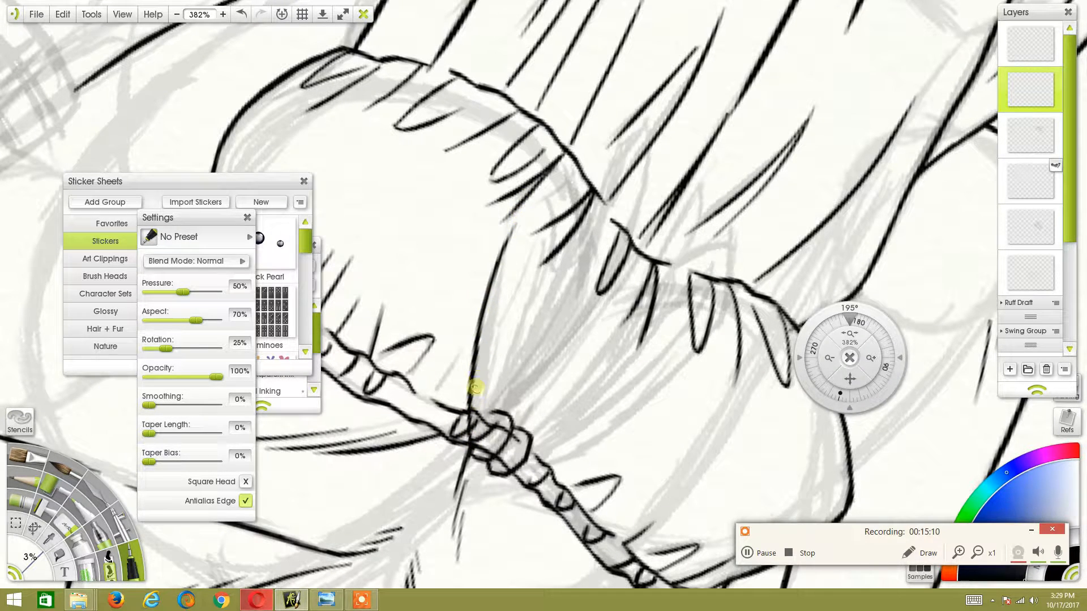
{"action": "mouse_move", "coordinate": [470, 443]}
{"action": "left_mouse_down"}
{"action": "mouse_move", "coordinate": [472, 371]}
{"action": "mouse_move", "coordinate": [500, 255]}
{"action": "left_mouse_up"}
{"action": "left_click_drag", "start_coordinate": [476, 341], "coordinate": [516, 219]}
{"action": "left_click_drag", "start_coordinate": [486, 304], "coordinate": [519, 213]}
Continue the curve from the knot to the bust's lower gathered edge and hook it around toward the viewer's left.
{"action": "left_click_drag", "start_coordinate": [886, 362], "coordinate": [876, 336]}
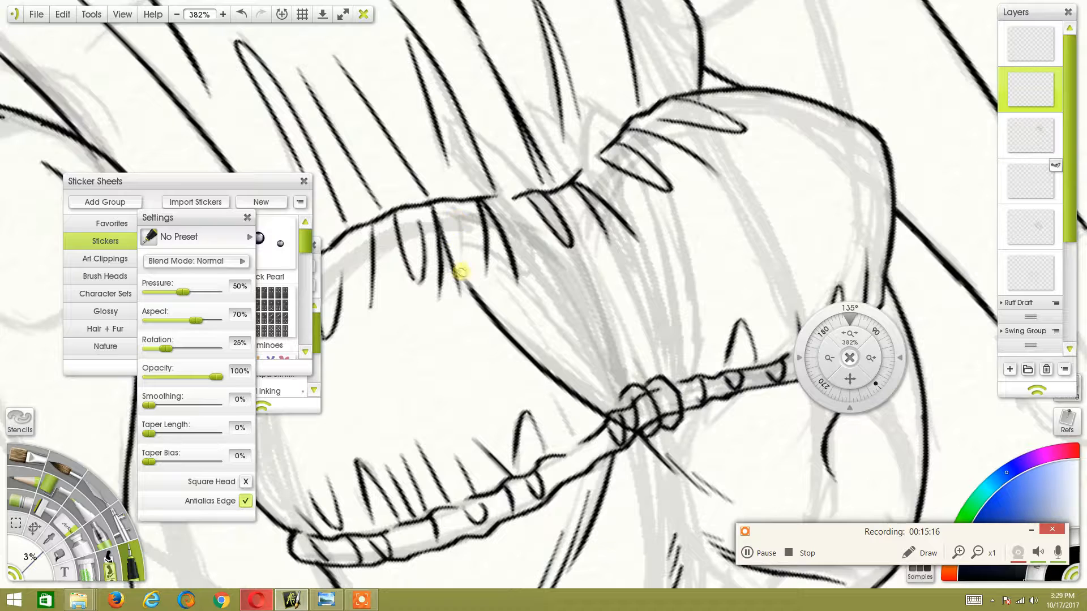
{"action": "mouse_move", "coordinate": [468, 282]}
{"action": "left_mouse_down"}
{"action": "mouse_move", "coordinate": [458, 240]}
{"action": "mouse_move", "coordinate": [463, 262]}
{"action": "left_mouse_up"}
{"action": "left_click_drag", "start_coordinate": [455, 224], "coordinate": [460, 256]}
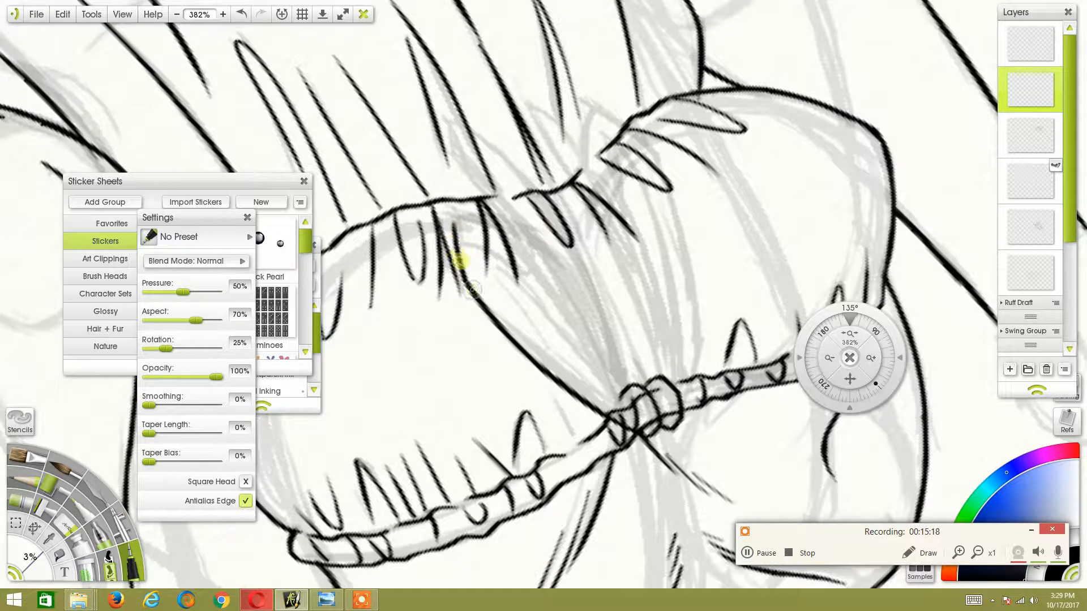
{"action": "left_click_drag", "start_coordinate": [871, 333], "coordinate": [844, 303]}
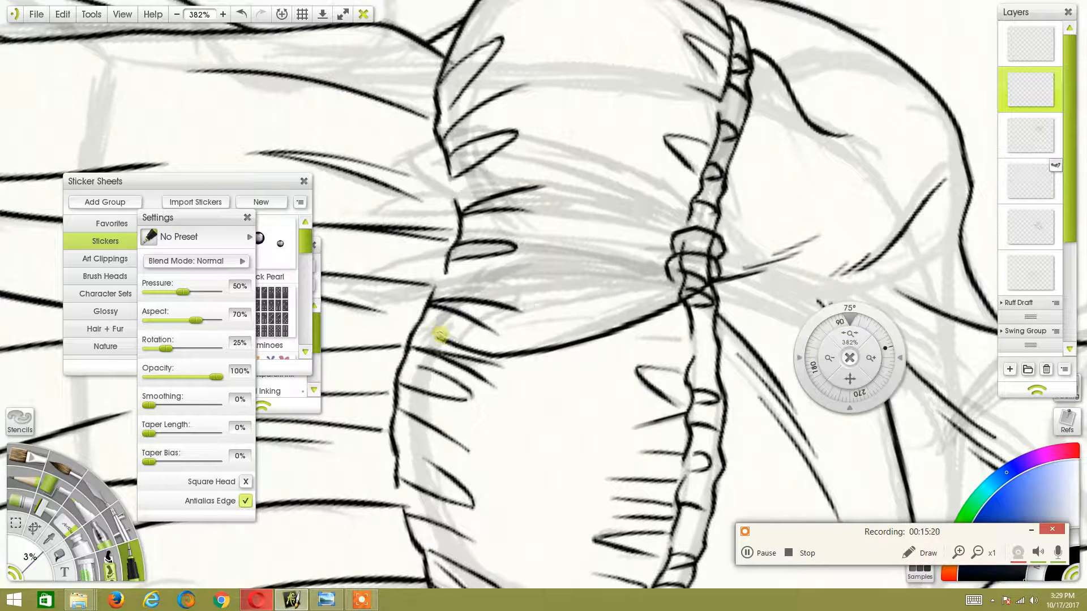
{"action": "left_click_drag", "start_coordinate": [433, 314], "coordinate": [444, 342]}
{"action": "left_click_drag", "start_coordinate": [888, 345], "coordinate": [849, 314]}
{"action": "left_click_drag", "start_coordinate": [528, 403], "coordinate": [514, 352]}
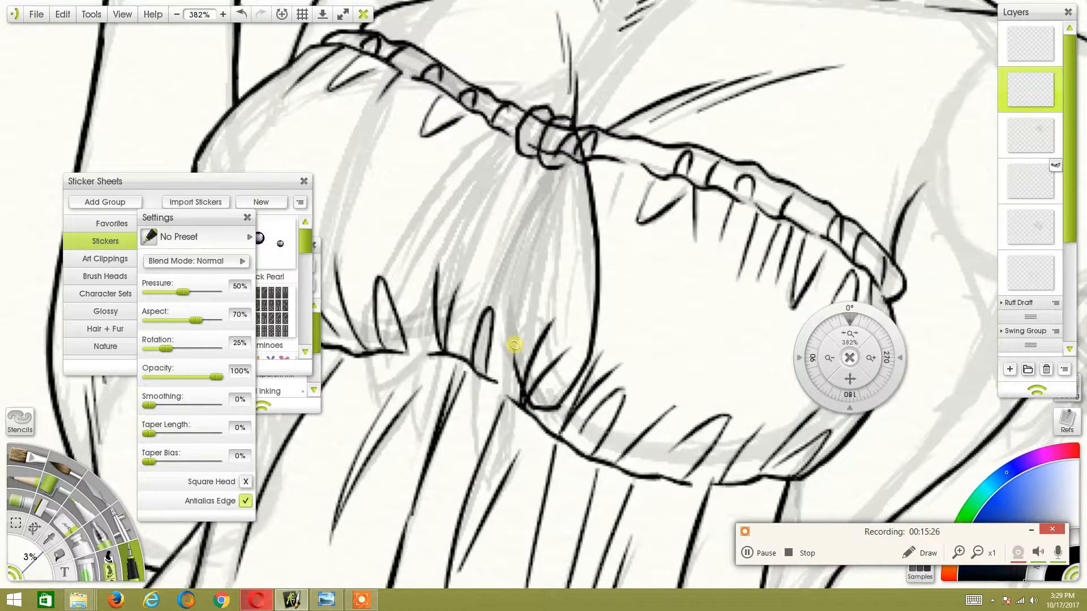
Ink a second long curve from below the bust's gathered edge up to the knot, left of the first curve.
{"action": "left_click_drag", "start_coordinate": [850, 378], "coordinate": [829, 464]}
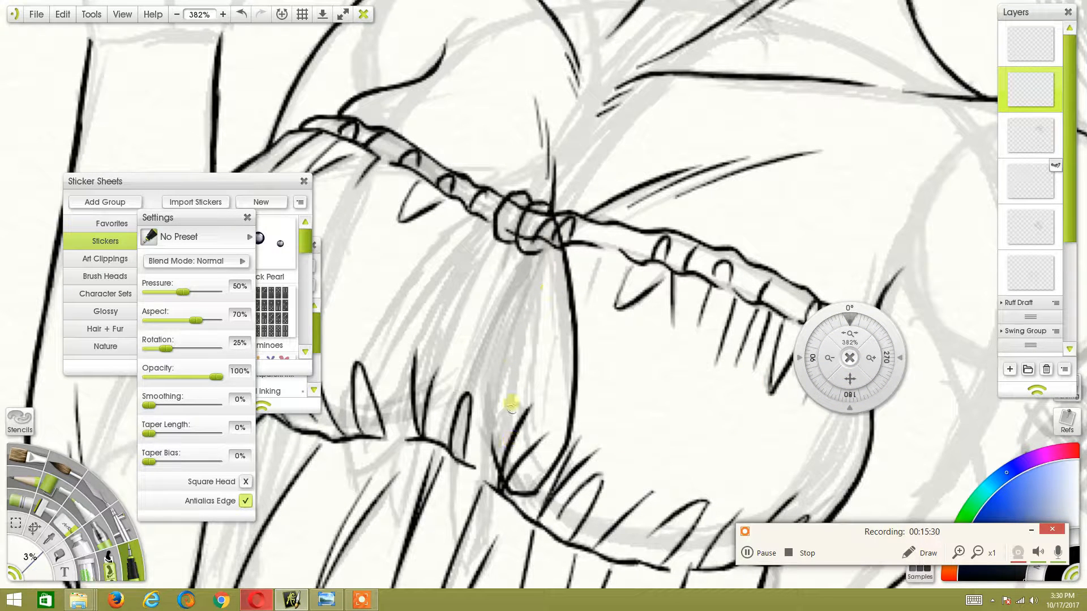
{"action": "left_click_drag", "start_coordinate": [463, 568], "coordinate": [458, 468]}
{"action": "left_click_drag", "start_coordinate": [463, 566], "coordinate": [468, 419]}
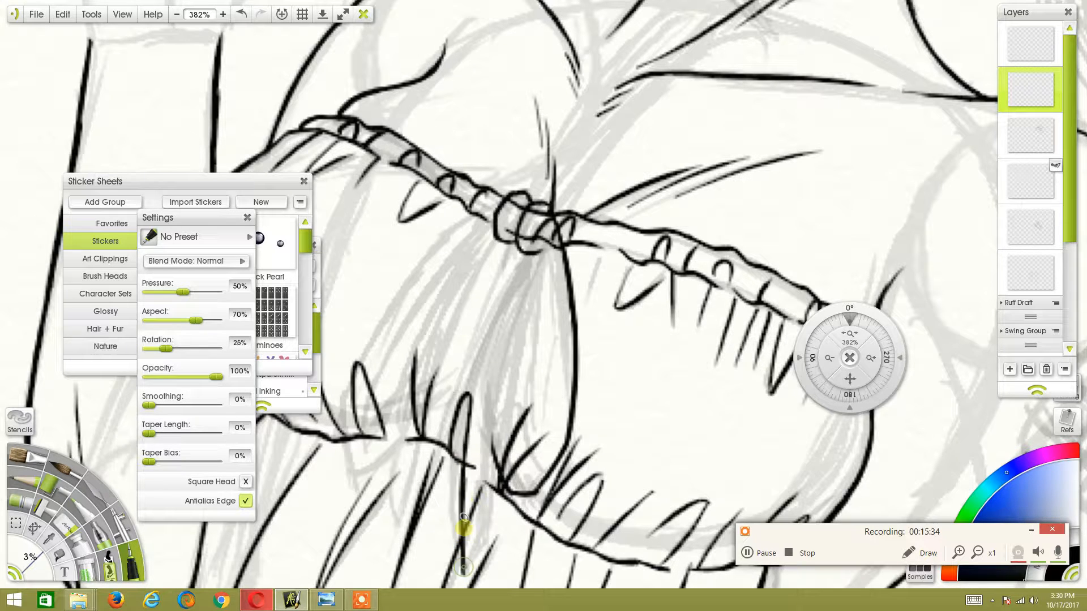
{"action": "left_click_drag", "start_coordinate": [464, 526], "coordinate": [478, 382]}
{"action": "left_click_drag", "start_coordinate": [466, 497], "coordinate": [489, 335]}
{"action": "left_click_drag", "start_coordinate": [471, 401], "coordinate": [515, 277]}
{"action": "mouse_move", "coordinate": [495, 318]}
{"action": "left_mouse_down"}
{"action": "mouse_move", "coordinate": [522, 259]}
{"action": "mouse_move", "coordinate": [488, 337]}
{"action": "mouse_move", "coordinate": [543, 244]}
{"action": "left_mouse_up"}
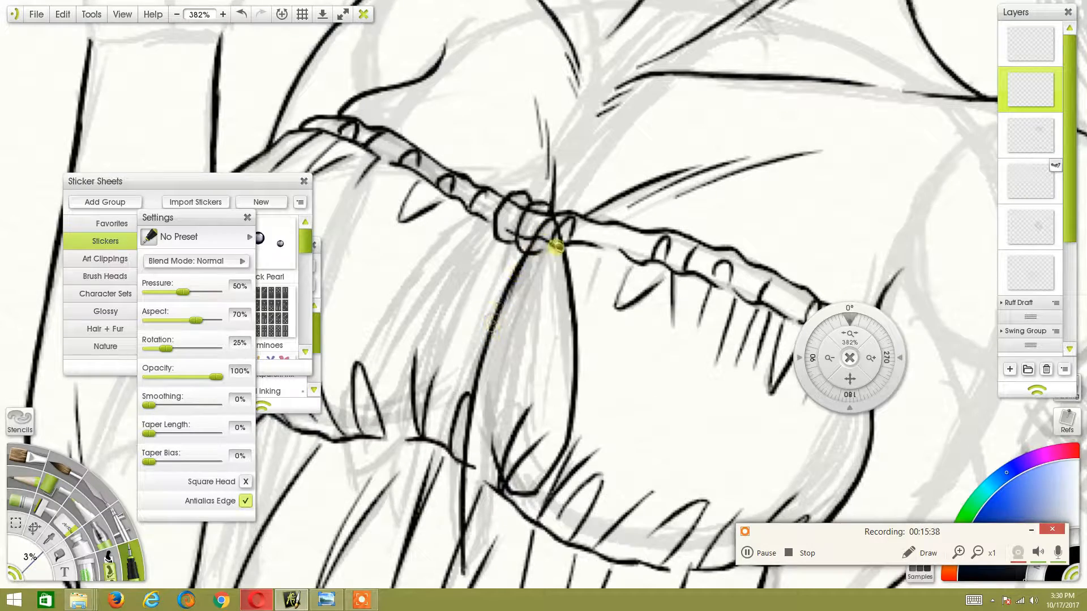
{"action": "mouse_move", "coordinate": [873, 323]}
{"action": "left_mouse_down"}
{"action": "mouse_move", "coordinate": [740, 285]}
{"action": "mouse_move", "coordinate": [653, 350]}
{"action": "mouse_move", "coordinate": [607, 442]}
{"action": "mouse_move", "coordinate": [599, 483]}
{"action": "mouse_move", "coordinate": [613, 537]}
{"action": "mouse_move", "coordinate": [783, 480]}
{"action": "mouse_move", "coordinate": [465, 428]}
{"action": "mouse_move", "coordinate": [462, 450]}
{"action": "mouse_move", "coordinate": [486, 391]}
{"action": "left_mouse_up"}
{"action": "left_click_drag", "start_coordinate": [462, 449], "coordinate": [498, 365]}
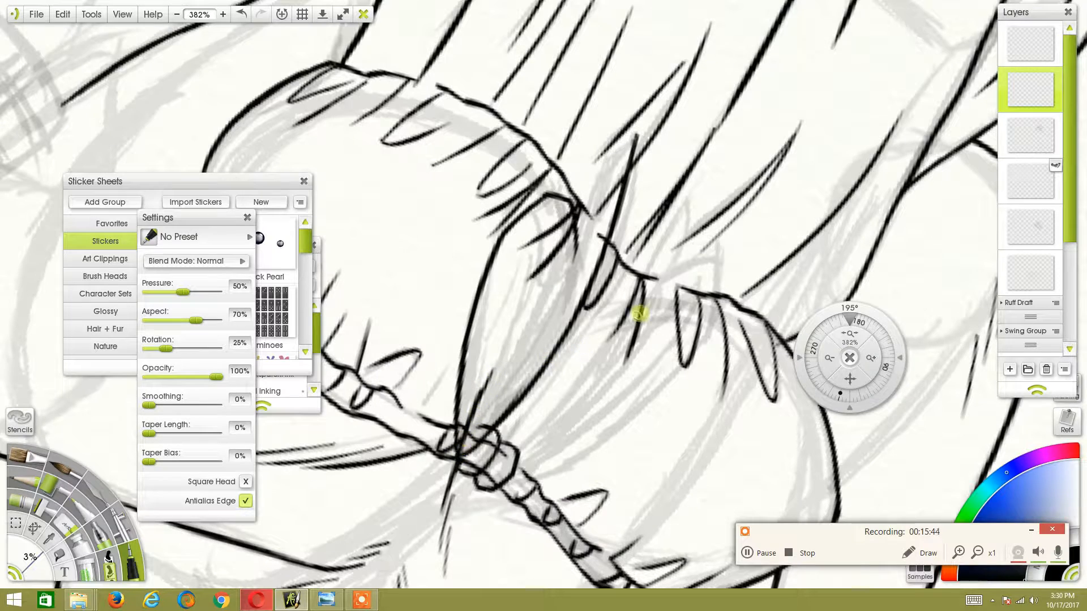
{"action": "key", "text": "ctrl+z"}
{"action": "key", "text": "ctrl+z"}
{"action": "key", "text": "ctrl+z"}
Ink the pointed tail below the bust's gathered edge and the inner lines of the fabric loops hanging from the knot.
{"action": "mouse_move", "coordinate": [840, 311]}
{"action": "left_mouse_down"}
{"action": "mouse_move", "coordinate": [878, 333]}
{"action": "mouse_move", "coordinate": [860, 408]}
{"action": "mouse_move", "coordinate": [833, 415]}
{"action": "left_mouse_up"}
{"action": "left_click_drag", "start_coordinate": [561, 472], "coordinate": [567, 436]}
{"action": "left_click_drag", "start_coordinate": [850, 322], "coordinate": [874, 343]}
{"action": "left_click_drag", "start_coordinate": [850, 379], "coordinate": [808, 446]}
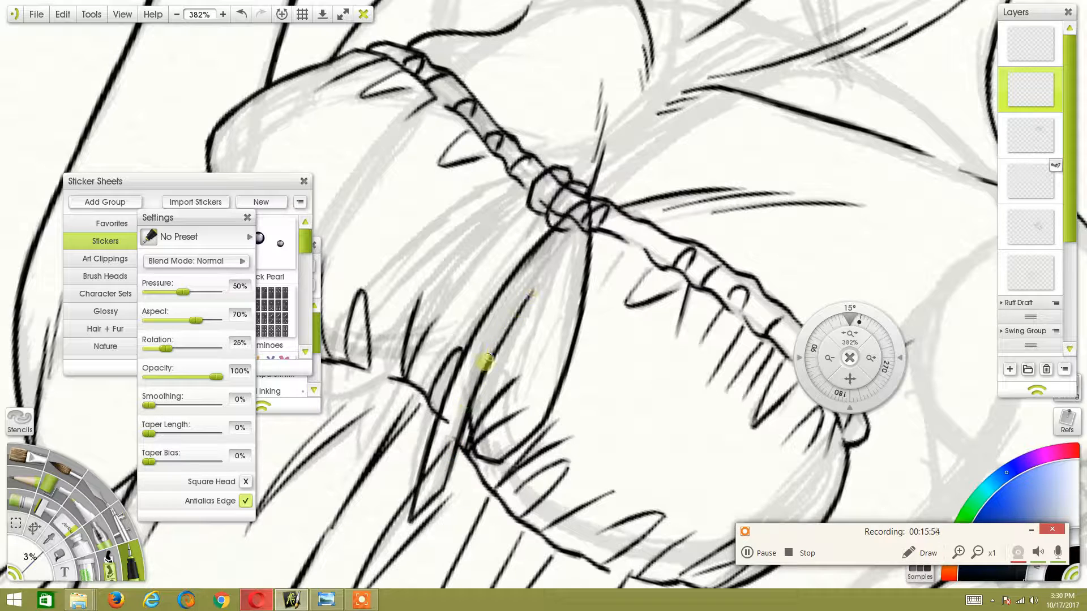
{"action": "mouse_move", "coordinate": [584, 209]}
{"action": "left_mouse_down"}
{"action": "mouse_move", "coordinate": [550, 263]}
{"action": "mouse_move", "coordinate": [556, 256]}
{"action": "left_mouse_up"}
{"action": "left_click_drag", "start_coordinate": [882, 332], "coordinate": [875, 325]}
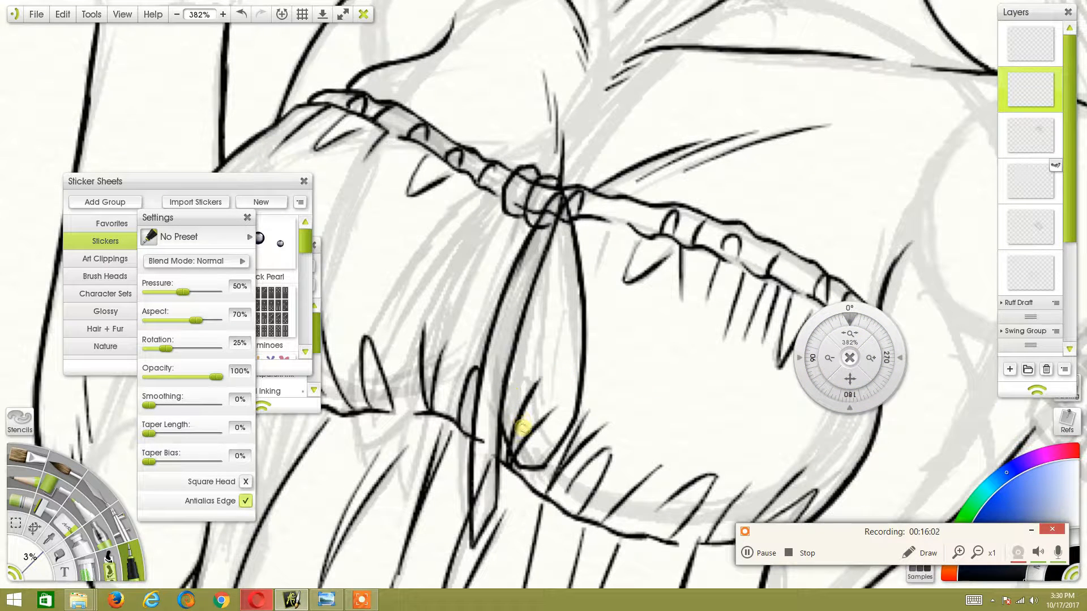
{"action": "mouse_move", "coordinate": [864, 323]}
{"action": "left_mouse_down"}
{"action": "mouse_move", "coordinate": [874, 383]}
{"action": "mouse_move", "coordinate": [839, 422]}
{"action": "mouse_move", "coordinate": [846, 392]}
{"action": "mouse_move", "coordinate": [814, 490]}
{"action": "left_mouse_up"}
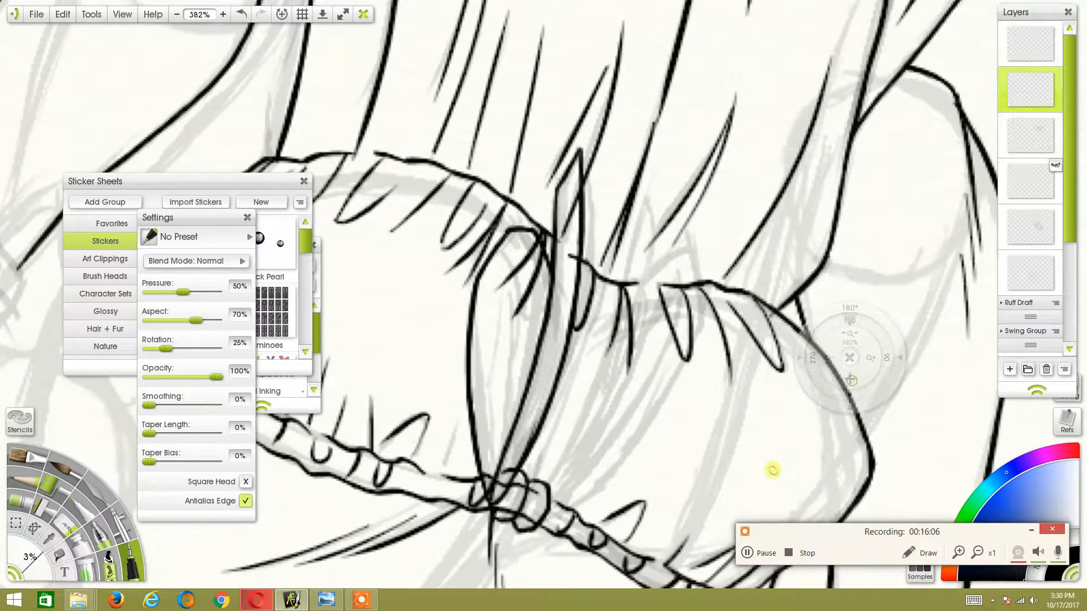
{"action": "mouse_move", "coordinate": [489, 378]}
{"action": "left_mouse_down"}
{"action": "mouse_move", "coordinate": [499, 460]}
{"action": "mouse_move", "coordinate": [498, 303]}
{"action": "mouse_move", "coordinate": [523, 255]}
{"action": "left_mouse_up"}
Ink the inner curve of the ribbon loop on the viewer's right, from its lower end up toward the knot, redoing unsatisfactory strokes.
{"action": "mouse_move", "coordinate": [878, 324]}
{"action": "left_mouse_down"}
{"action": "mouse_move", "coordinate": [660, 336]}
{"action": "mouse_move", "coordinate": [535, 328]}
{"action": "mouse_move", "coordinate": [542, 340]}
{"action": "mouse_move", "coordinate": [869, 325]}
{"action": "mouse_move", "coordinate": [836, 291]}
{"action": "left_mouse_up"}
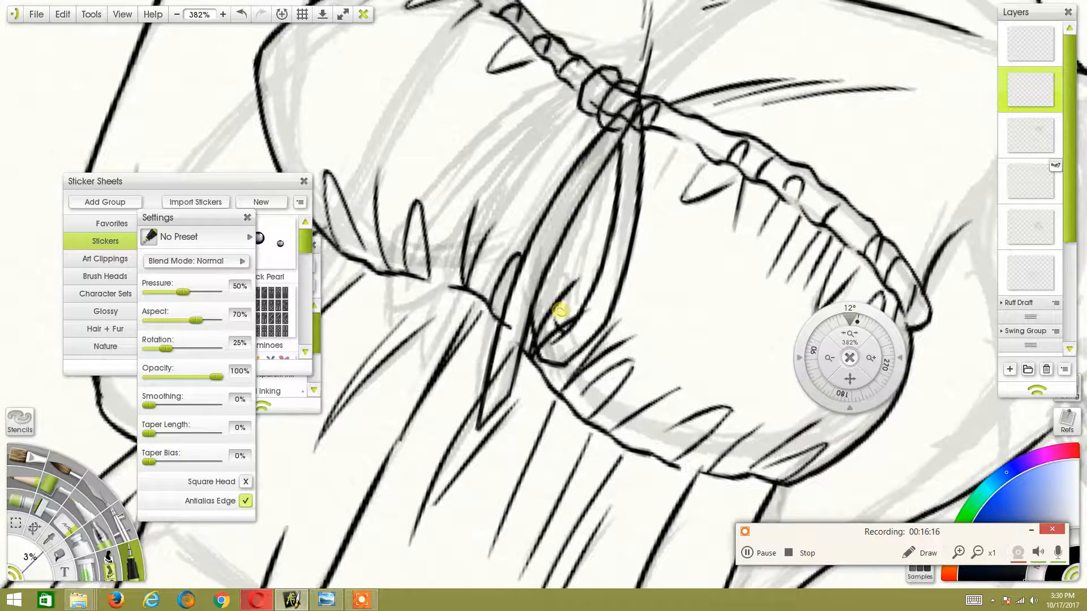
{"action": "mouse_move", "coordinate": [556, 322]}
{"action": "left_mouse_down"}
{"action": "mouse_move", "coordinate": [572, 224]}
{"action": "mouse_move", "coordinate": [611, 178]}
{"action": "left_mouse_up"}
{"action": "key", "text": "ctrl+z"}
{"action": "key", "text": "ctrl+z"}
{"action": "key", "text": "ctrl+z"}
{"action": "key", "text": "ctrl+z"}
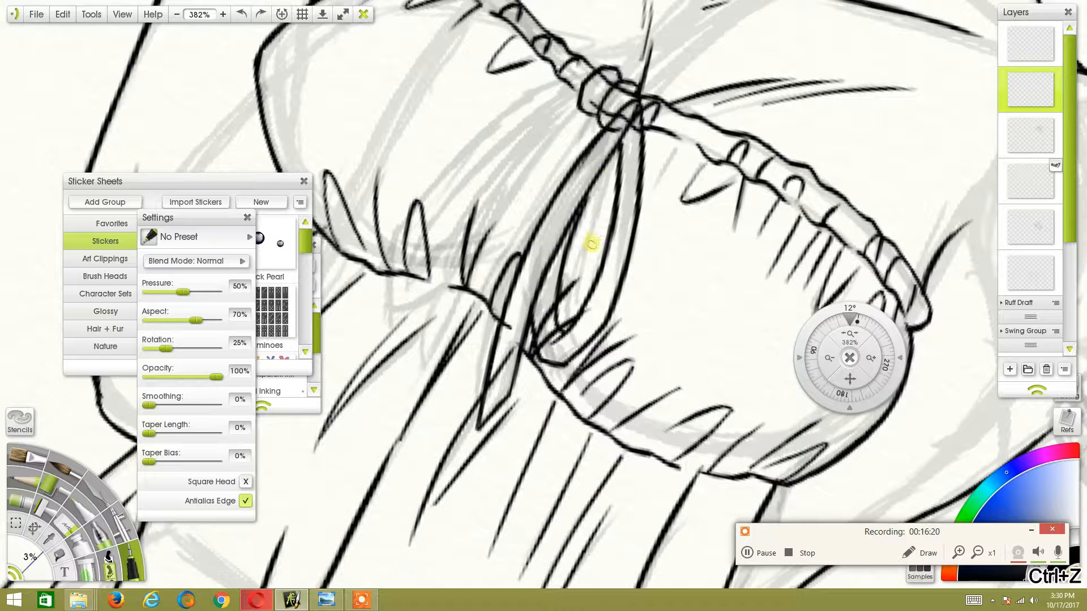
{"action": "mouse_move", "coordinate": [558, 305]}
{"action": "left_mouse_down"}
{"action": "mouse_move", "coordinate": [620, 149]}
{"action": "mouse_move", "coordinate": [584, 251]}
{"action": "mouse_move", "coordinate": [615, 169]}
{"action": "left_mouse_up"}
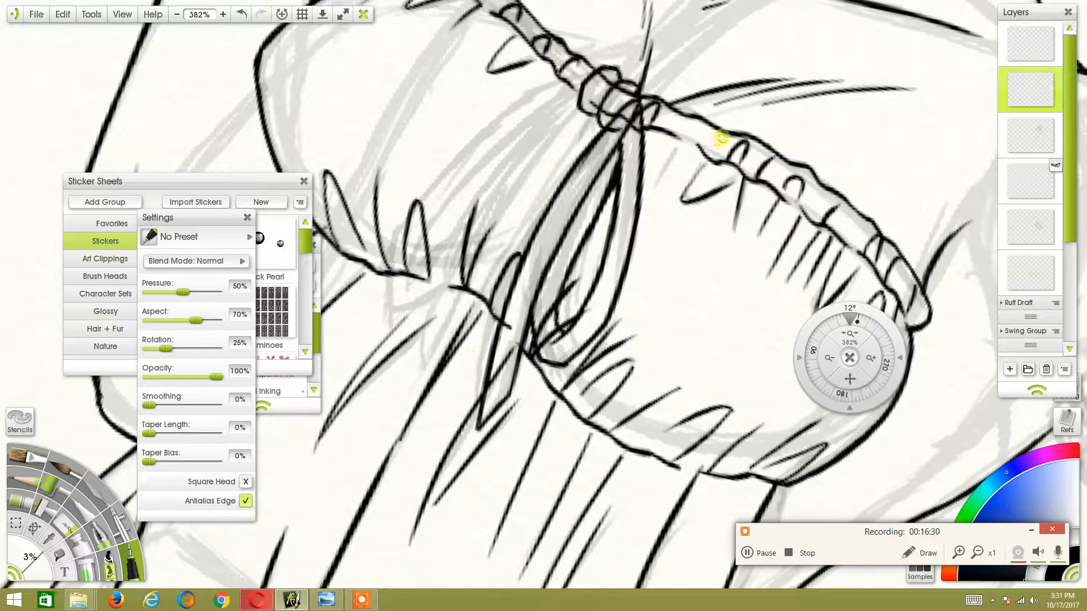
Ink the first long edge of a second ribbon tail, from its point below the bust's gathered edge up to the knot.
{"action": "mouse_move", "coordinate": [857, 330]}
{"action": "left_mouse_down"}
{"action": "mouse_move", "coordinate": [815, 341]}
{"action": "mouse_move", "coordinate": [735, 390]}
{"action": "mouse_move", "coordinate": [742, 406]}
{"action": "mouse_move", "coordinate": [874, 325]}
{"action": "left_mouse_up"}
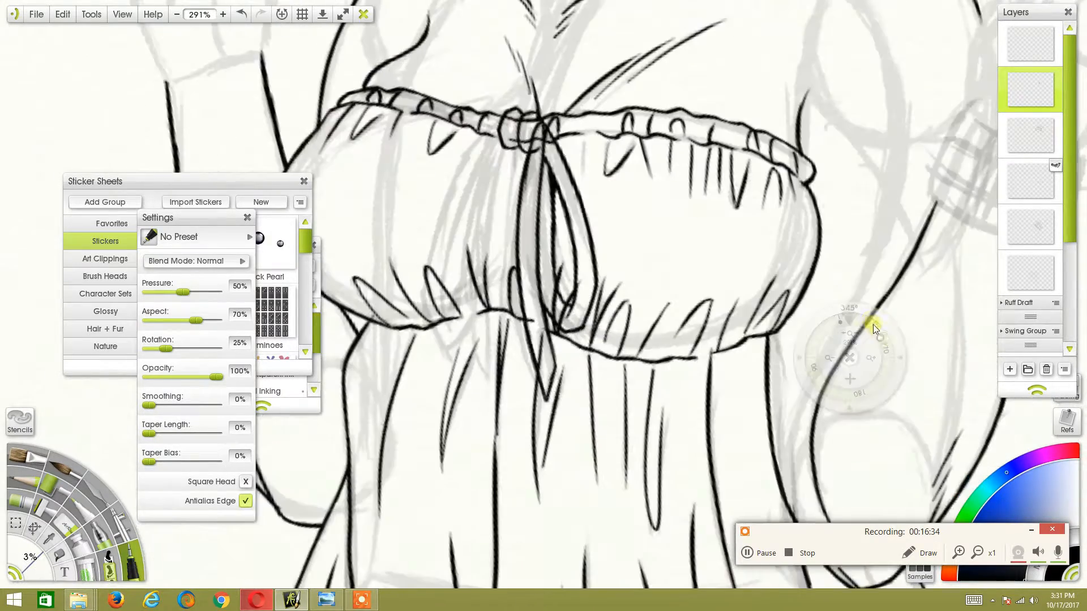
{"action": "left_click_drag", "start_coordinate": [849, 378], "coordinate": [954, 415]}
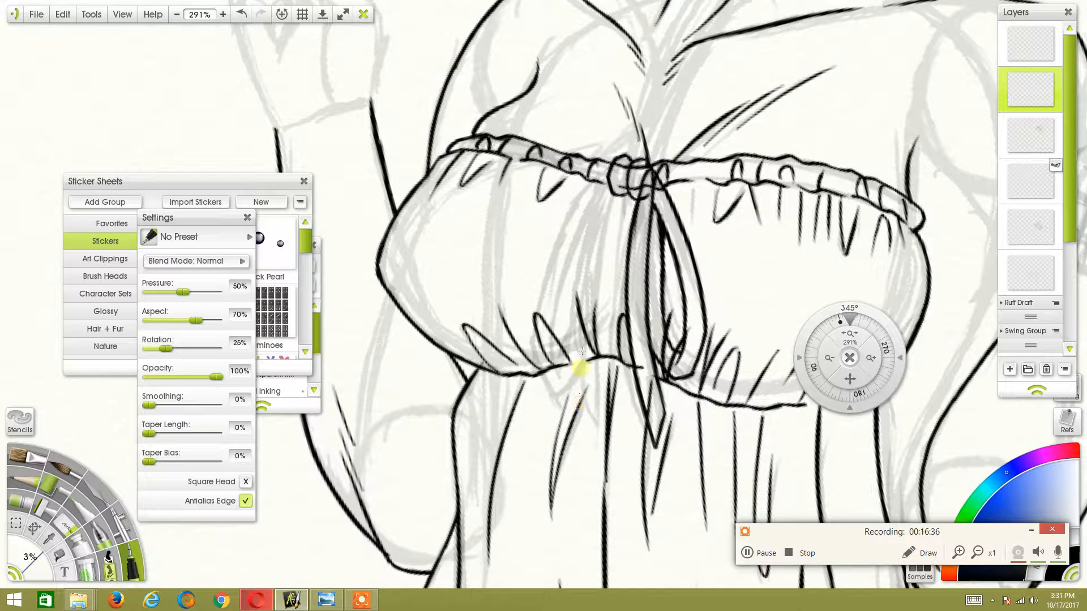
{"action": "left_click_drag", "start_coordinate": [598, 434], "coordinate": [599, 290]}
{"action": "left_click_drag", "start_coordinate": [599, 347], "coordinate": [604, 230]}
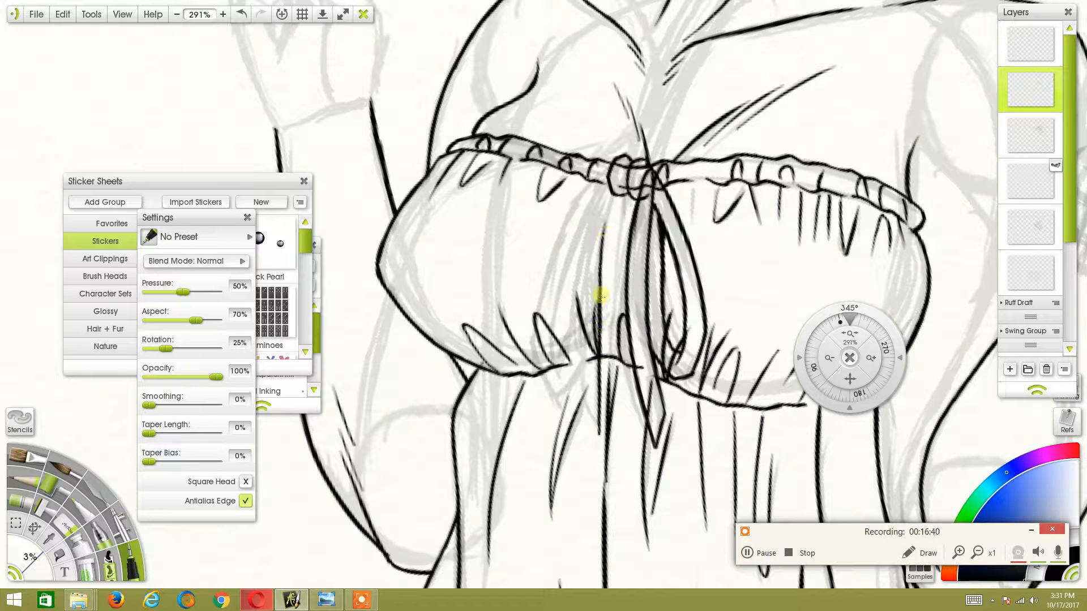
{"action": "left_click_drag", "start_coordinate": [601, 296], "coordinate": [610, 195]}
{"action": "left_click_drag", "start_coordinate": [602, 255], "coordinate": [610, 195]}
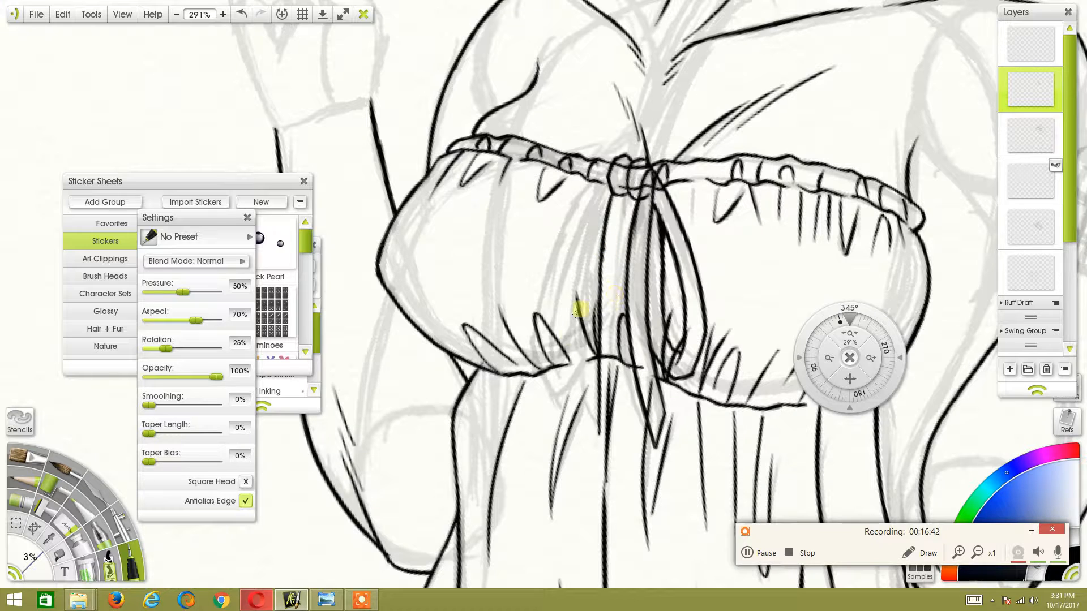
Ink the opposite edge of the second ribbon tail, curving from its pointed end up to the knot to close the shape.
{"action": "left_click_drag", "start_coordinate": [596, 426], "coordinate": [578, 359]}
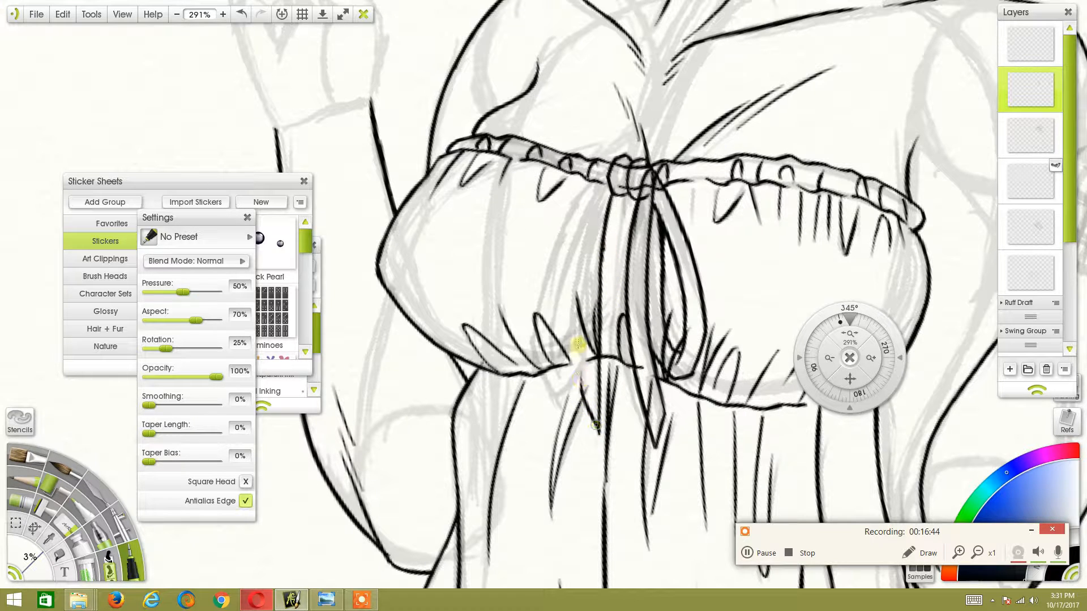
{"action": "left_click_drag", "start_coordinate": [585, 404], "coordinate": [583, 264]}
{"action": "left_click_drag", "start_coordinate": [577, 340], "coordinate": [598, 200]}
{"action": "left_click_drag", "start_coordinate": [577, 302], "coordinate": [596, 201]}
{"action": "left_click_drag", "start_coordinate": [581, 271], "coordinate": [611, 167]}
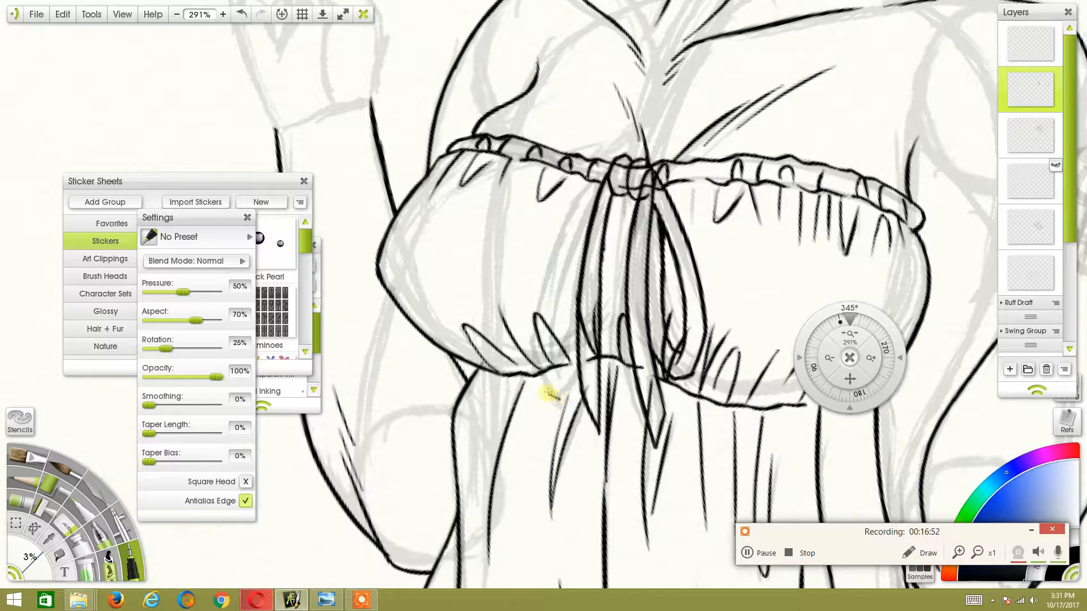
Ink the outer curve of the ribbon loop on the viewer's left and round off its lower end below the gathered edge.
{"action": "mouse_move", "coordinate": [546, 392]}
{"action": "left_mouse_down"}
{"action": "mouse_move", "coordinate": [552, 260]}
{"action": "mouse_move", "coordinate": [531, 346]}
{"action": "mouse_move", "coordinate": [542, 282]}
{"action": "mouse_move", "coordinate": [532, 326]}
{"action": "mouse_move", "coordinate": [577, 199]}
{"action": "left_mouse_up"}
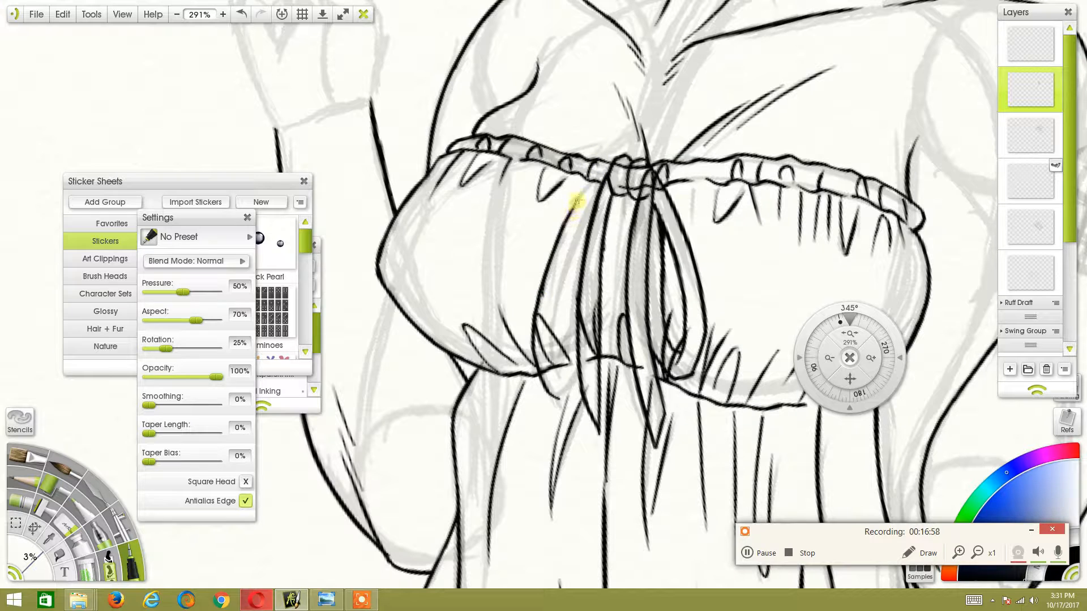
{"action": "key", "text": "ctrl+z"}
{"action": "mouse_move", "coordinate": [538, 279]}
{"action": "left_mouse_down"}
{"action": "mouse_move", "coordinate": [562, 232]}
{"action": "mouse_move", "coordinate": [542, 283]}
{"action": "mouse_move", "coordinate": [564, 223]}
{"action": "left_mouse_up"}
{"action": "key", "text": "ctrl+z"}
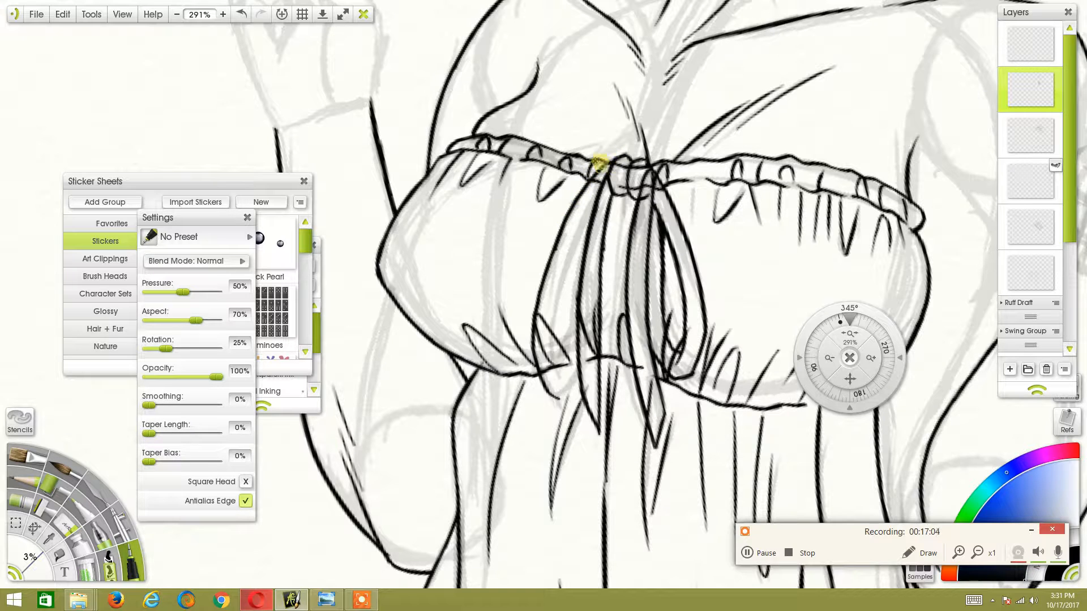
{"action": "left_click_drag", "start_coordinate": [894, 354], "coordinate": [822, 385]}
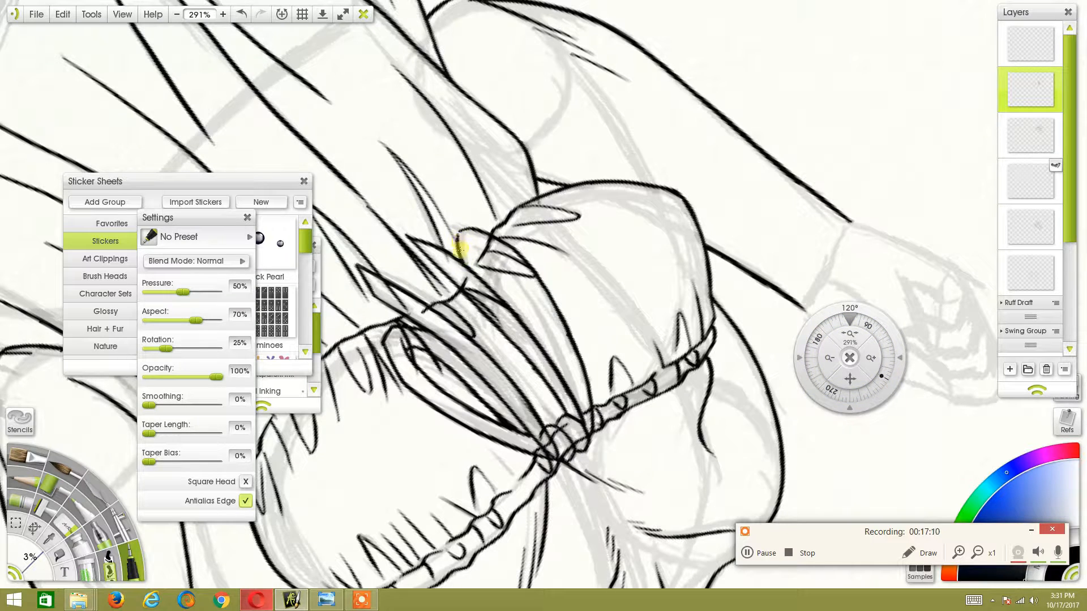
{"action": "left_click_drag", "start_coordinate": [881, 352], "coordinate": [766, 252]}
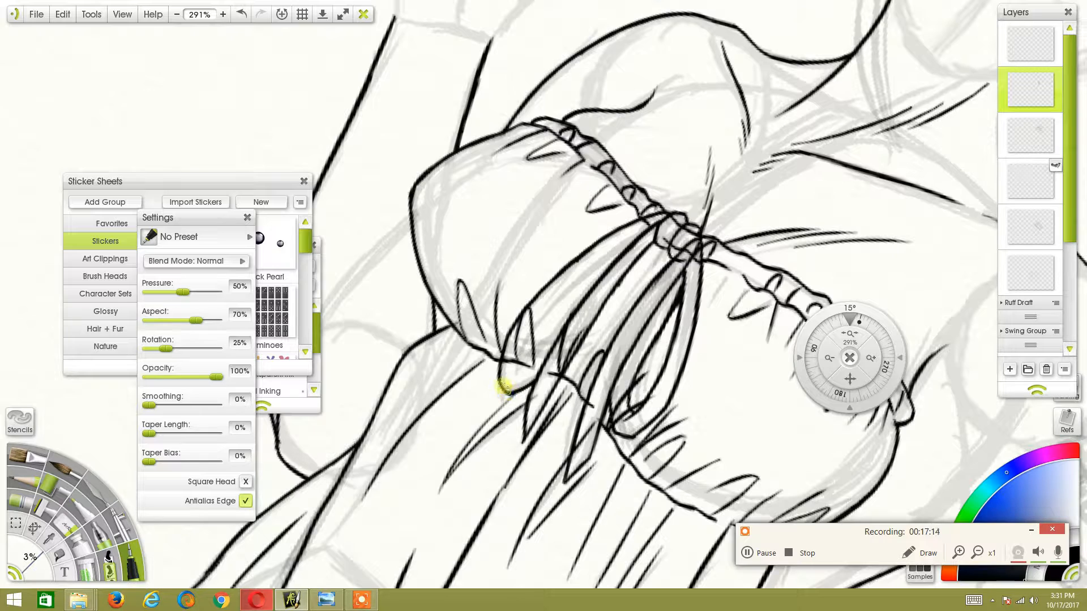
Ink the inner side of the viewer's-left ribbon loop from its rounded lower end up to the knot.
{"action": "left_click_drag", "start_coordinate": [854, 315], "coordinate": [945, 344]}
{"action": "left_click_drag", "start_coordinate": [858, 379], "coordinate": [799, 419]}
{"action": "left_click", "coordinate": [121, 496]}
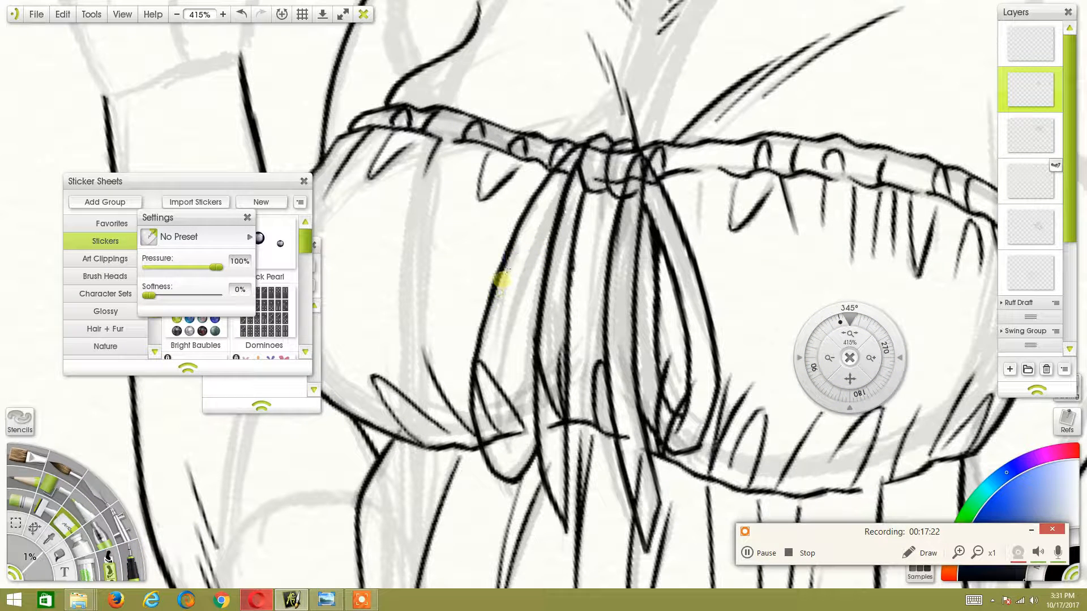
{"action": "left_click", "coordinate": [134, 552]}
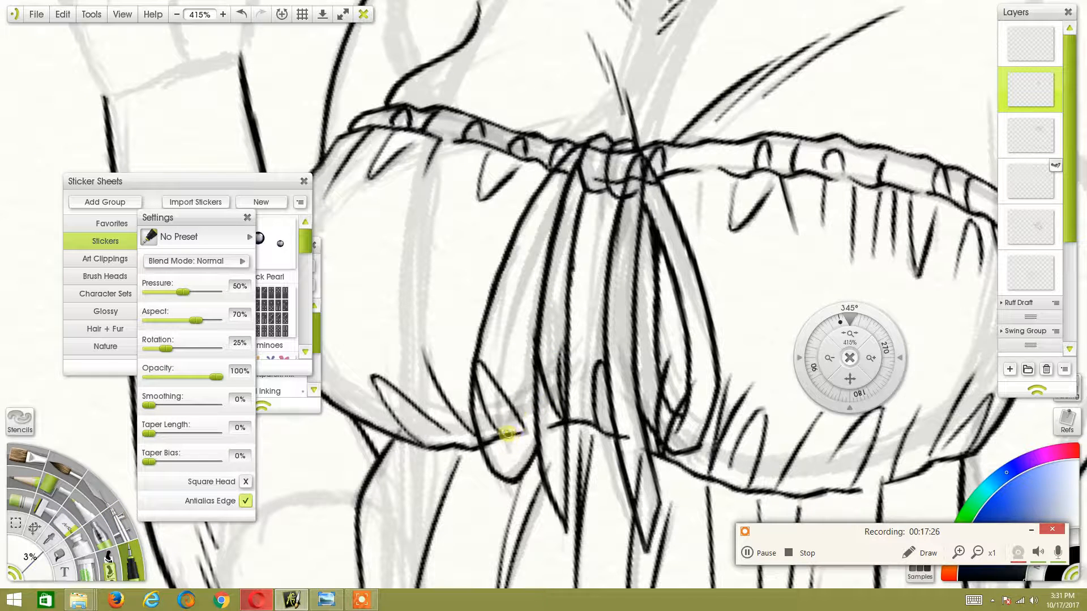
{"action": "left_click_drag", "start_coordinate": [509, 445], "coordinate": [524, 365]}
{"action": "left_click_drag", "start_coordinate": [517, 404], "coordinate": [529, 279]}
{"action": "left_click_drag", "start_coordinate": [518, 390], "coordinate": [533, 246]}
{"action": "mouse_move", "coordinate": [525, 334]}
{"action": "left_mouse_down"}
{"action": "mouse_move", "coordinate": [542, 205]}
{"action": "mouse_move", "coordinate": [565, 162]}
{"action": "left_mouse_up"}
{"action": "left_click_drag", "start_coordinate": [545, 212], "coordinate": [587, 145]}
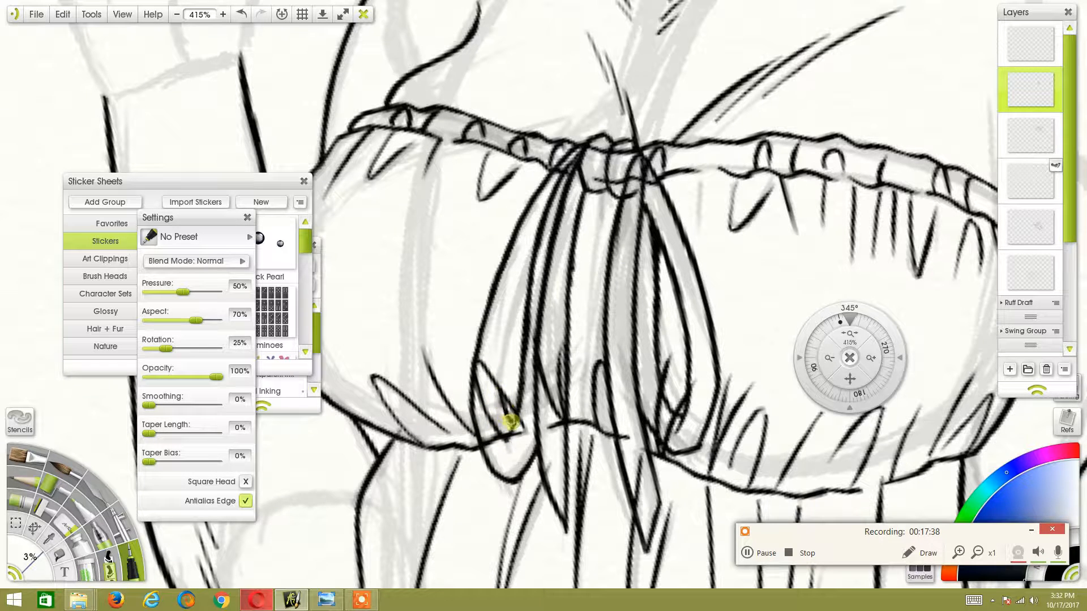
Add the inner fold line inside the viewer's-left ribbon loop, rising from its lower end.
{"action": "left_click_drag", "start_coordinate": [506, 415], "coordinate": [508, 334]}
{"action": "left_click_drag", "start_coordinate": [502, 382], "coordinate": [531, 274]}
{"action": "left_click_drag", "start_coordinate": [505, 357], "coordinate": [533, 261]}
Examine the inked top, arms and legs across the whole figure.
{"action": "mouse_move", "coordinate": [857, 339]}
{"action": "left_mouse_down"}
{"action": "mouse_move", "coordinate": [767, 369]}
{"action": "mouse_move", "coordinate": [688, 444]}
{"action": "mouse_move", "coordinate": [647, 521]}
{"action": "mouse_move", "coordinate": [851, 331]}
{"action": "mouse_move", "coordinate": [873, 331]}
{"action": "left_mouse_up"}
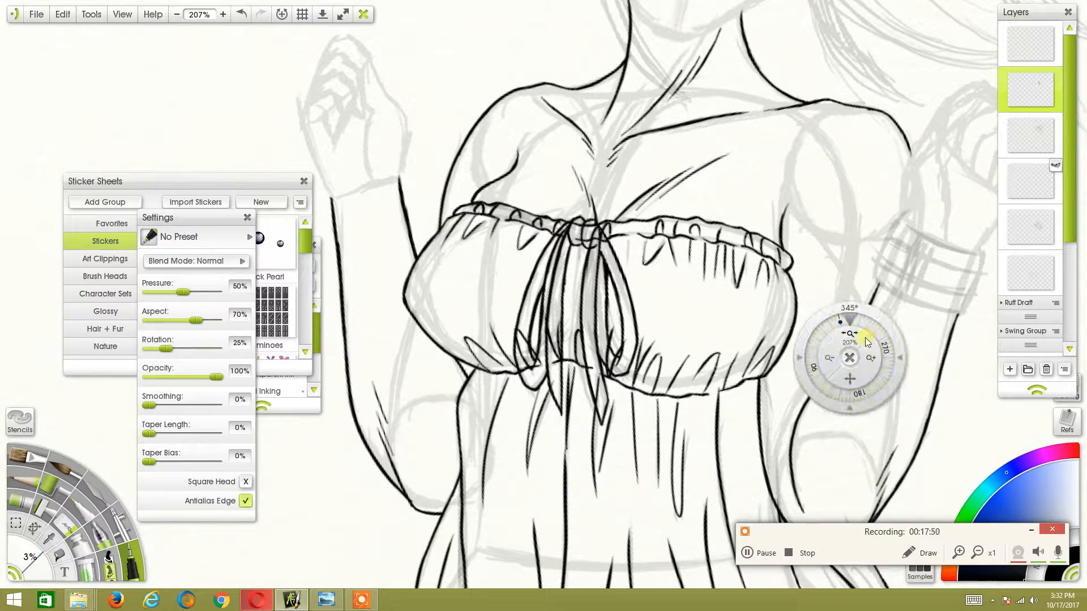
{"action": "left_click_drag", "start_coordinate": [862, 341], "coordinate": [856, 291]}
{"action": "left_click_drag", "start_coordinate": [850, 378], "coordinate": [820, 392]}
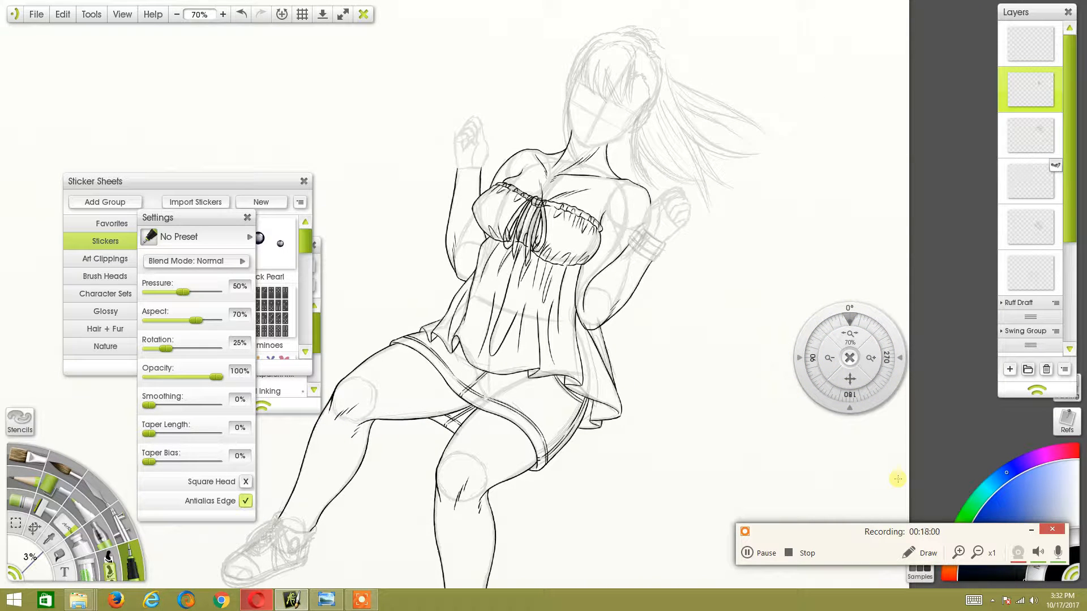
{"action": "left_click_drag", "start_coordinate": [882, 340], "coordinate": [933, 469]}
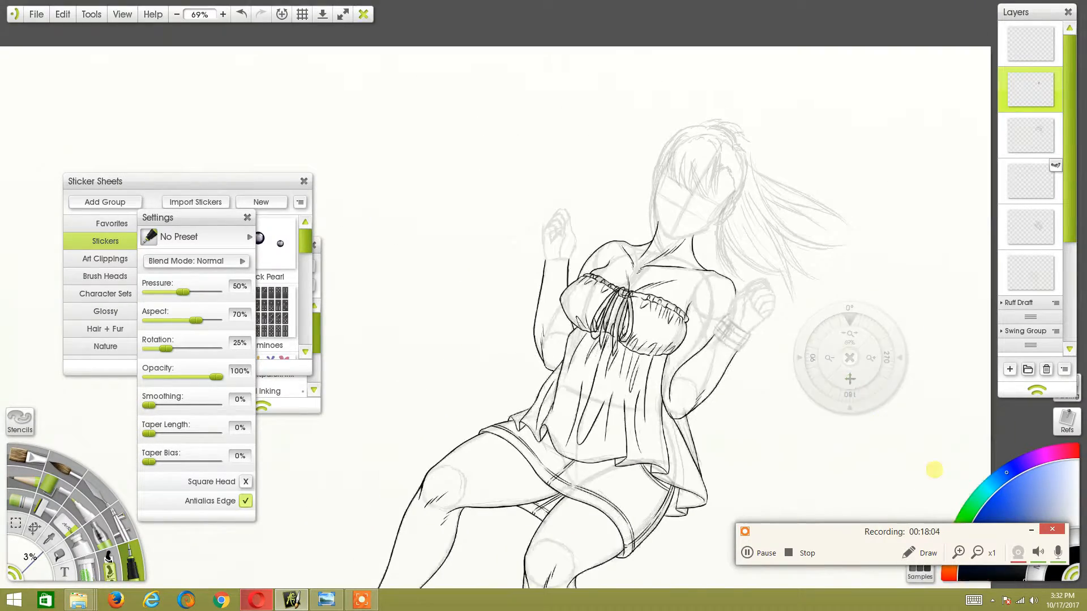
{"action": "left_click_drag", "start_coordinate": [855, 388], "coordinate": [914, 300]}
{"action": "left_click_drag", "start_coordinate": [858, 382], "coordinate": [797, 374]}
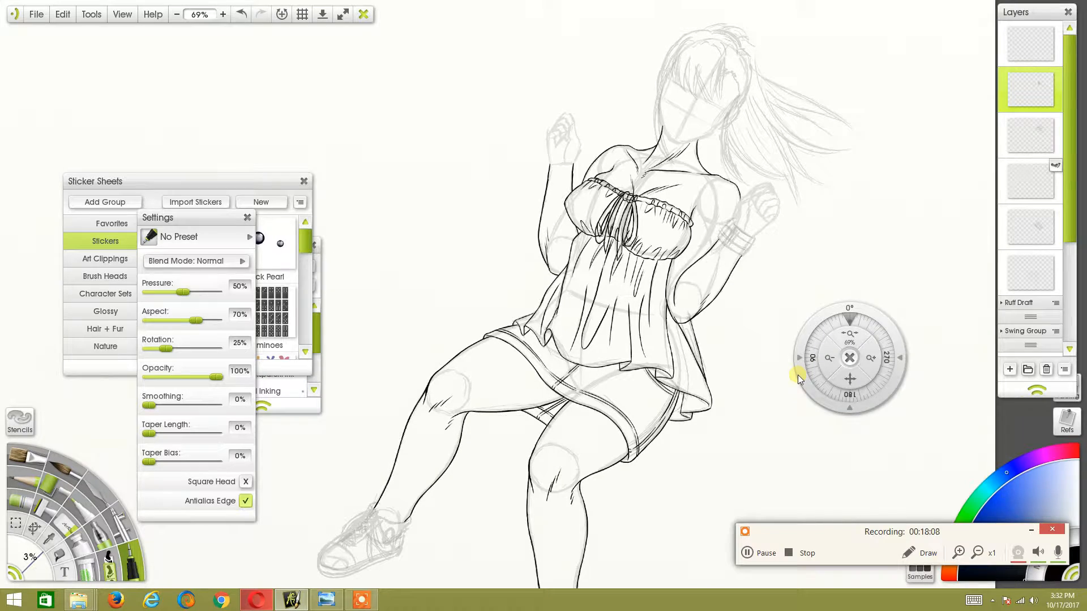
{"action": "left_click_drag", "start_coordinate": [845, 333], "coordinate": [733, 510]}
{"action": "left_click_drag", "start_coordinate": [849, 381], "coordinate": [788, 473]}
{"action": "left_click_drag", "start_coordinate": [849, 334], "coordinate": [756, 371]}
{"action": "left_click_drag", "start_coordinate": [833, 368], "coordinate": [915, 199]}
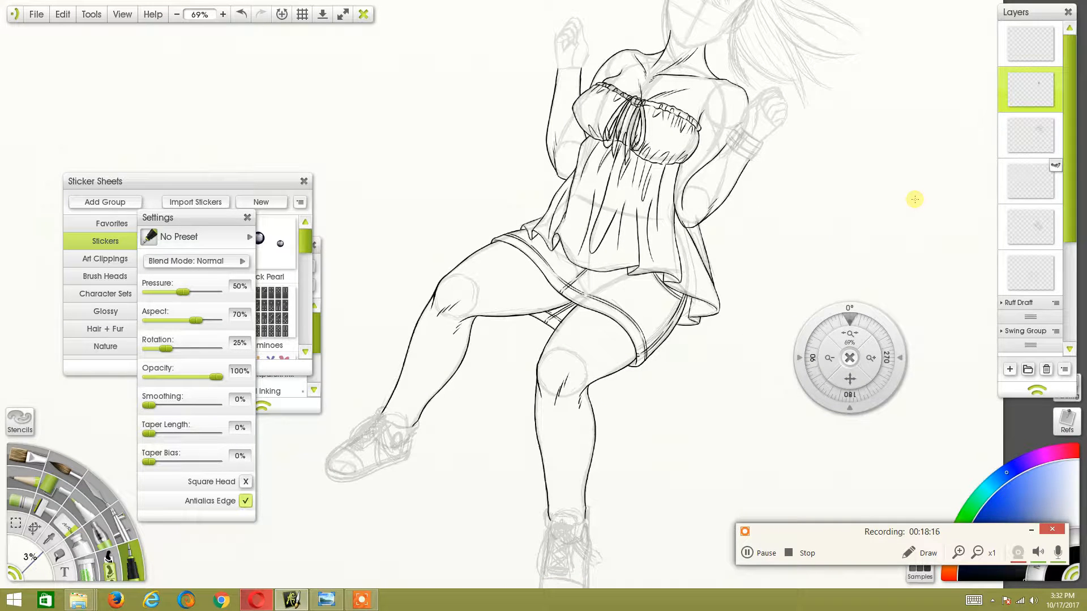
{"action": "left_click_drag", "start_coordinate": [850, 381], "coordinate": [878, 288]}
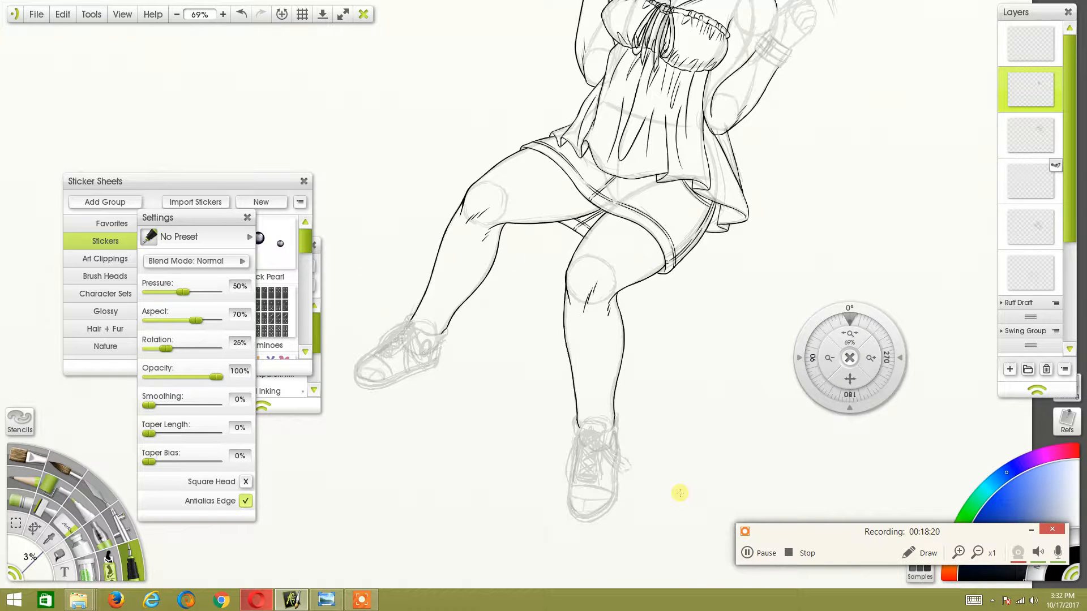
{"action": "left_click_drag", "start_coordinate": [855, 372], "coordinate": [781, 432]}
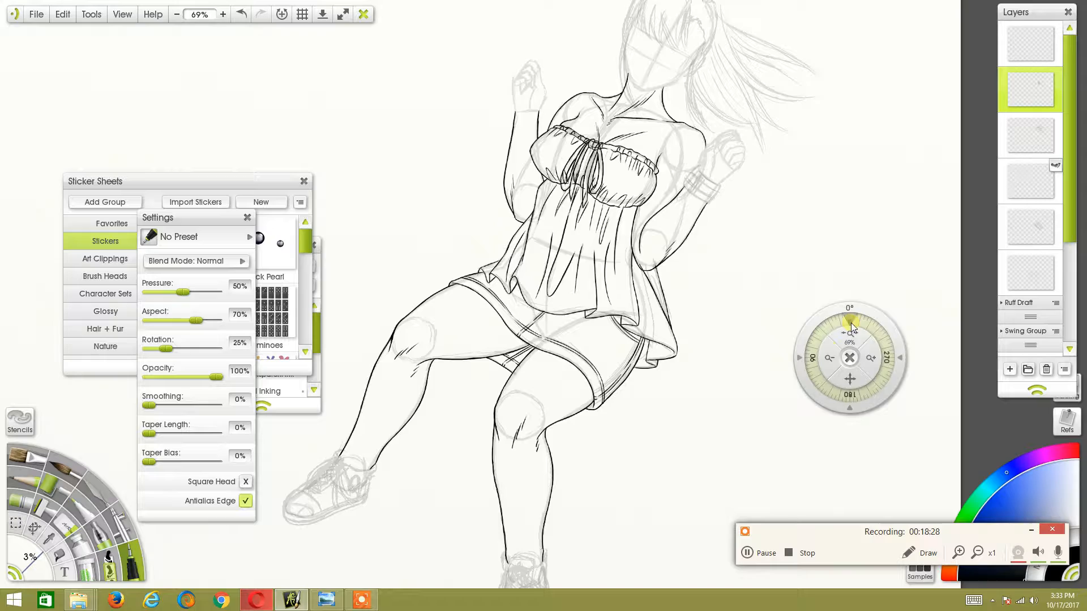
{"action": "left_click_drag", "start_coordinate": [859, 335], "coordinate": [786, 466]}
{"action": "left_click_drag", "start_coordinate": [849, 382], "coordinate": [855, 458]}
{"action": "left_click_drag", "start_coordinate": [858, 338], "coordinate": [898, 498]}
On the top's line-art layer, erase the gather and hem lines crossing the viewer's-left ribbon loop and its tail.
{"action": "left_click_drag", "start_coordinate": [859, 345], "coordinate": [883, 335]}
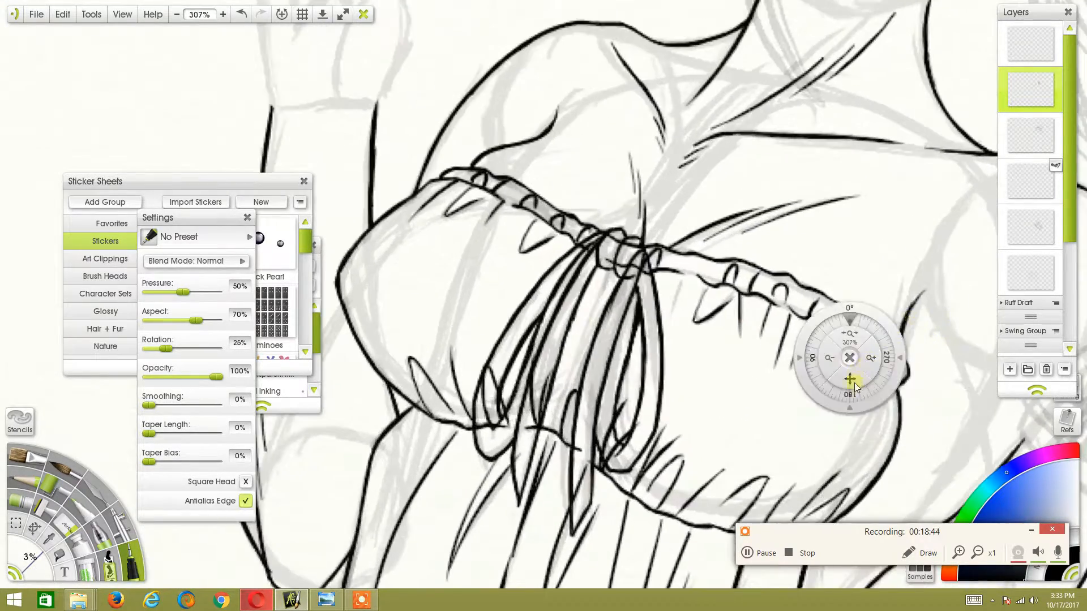
{"action": "left_click_drag", "start_coordinate": [850, 378], "coordinate": [845, 272]}
{"action": "left_click", "coordinate": [1006, 127]}
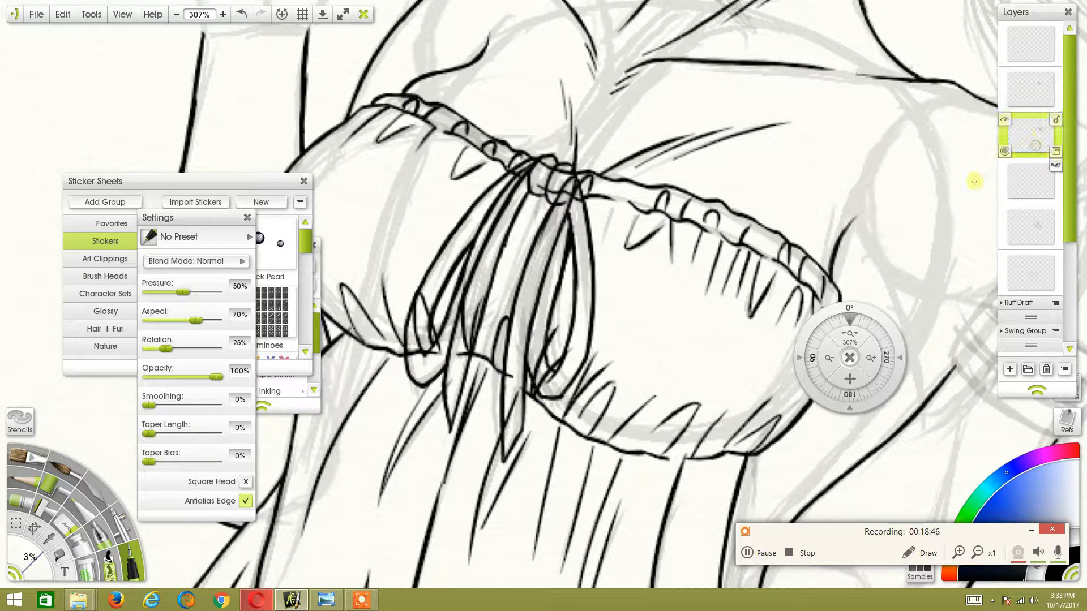
{"action": "key", "text": "e"}
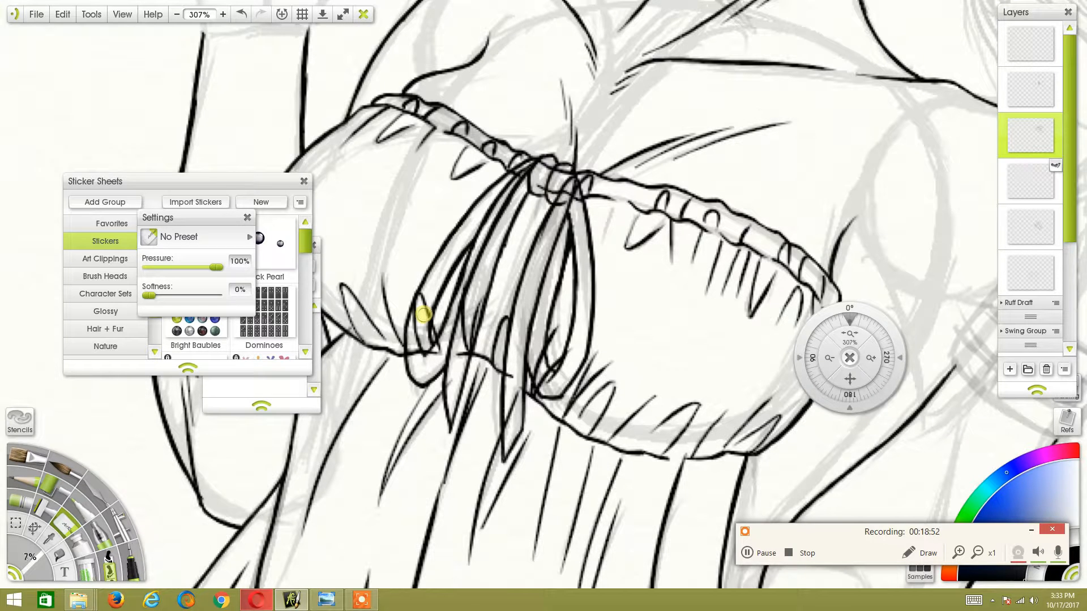
{"action": "mouse_move", "coordinate": [424, 311]}
{"action": "left_mouse_down"}
{"action": "mouse_move", "coordinate": [417, 345]}
{"action": "mouse_move", "coordinate": [431, 354]}
{"action": "left_mouse_up"}
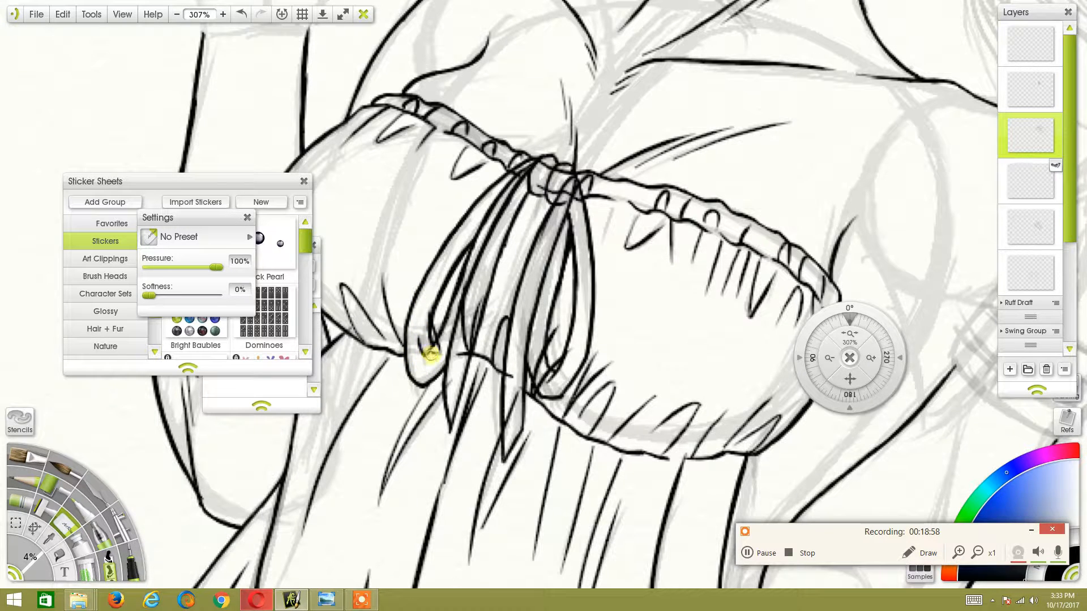
{"action": "left_click_drag", "start_coordinate": [424, 290], "coordinate": [425, 330]}
{"action": "left_click_drag", "start_coordinate": [474, 327], "coordinate": [477, 298]}
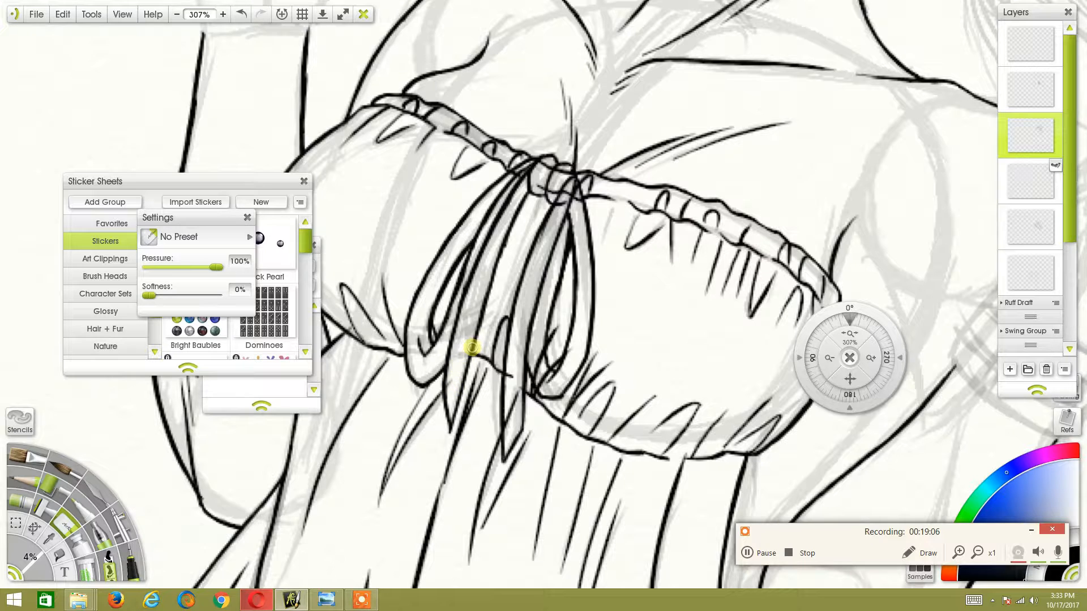
Erase the overlapping gather and band lines inside the viewer's-right ribbon loop and the knot, working across the line-art layers.
{"action": "left_click", "coordinate": [1006, 214]}
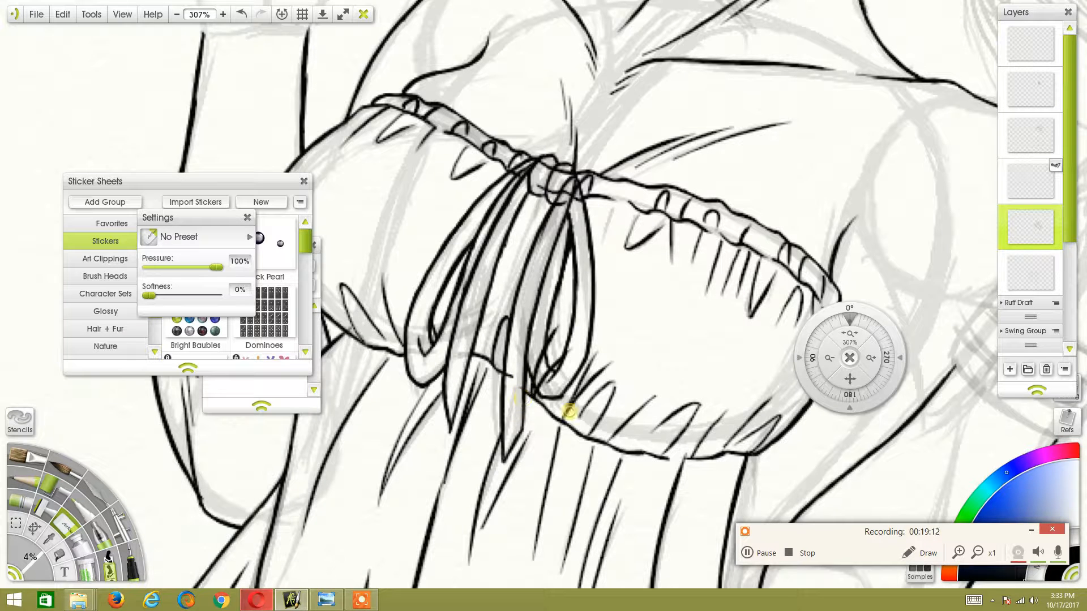
{"action": "mouse_move", "coordinate": [1034, 196]}
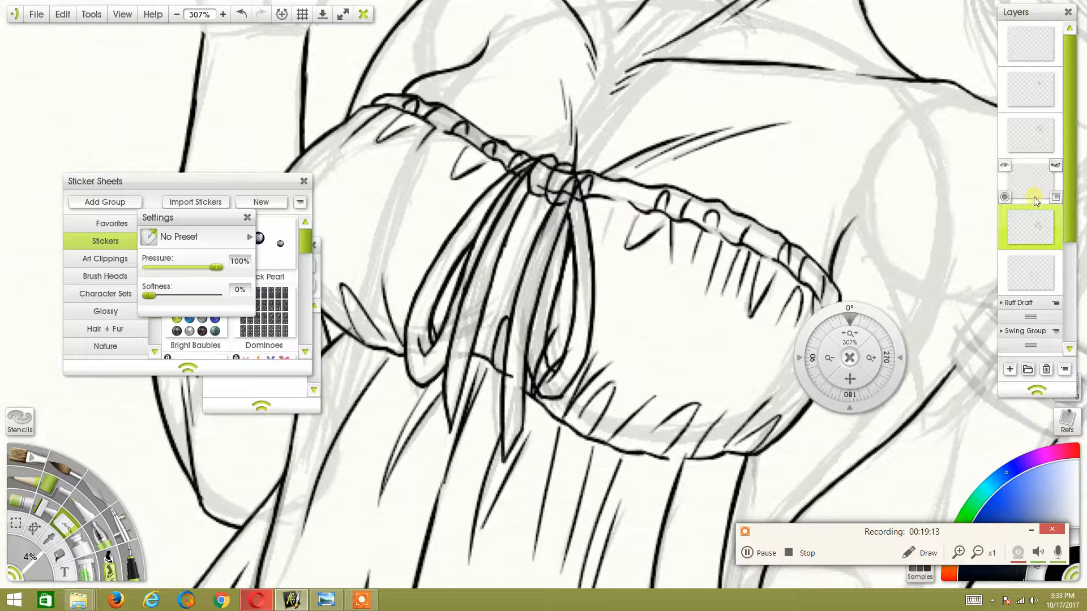
{"action": "left_click", "coordinate": [1030, 135]}
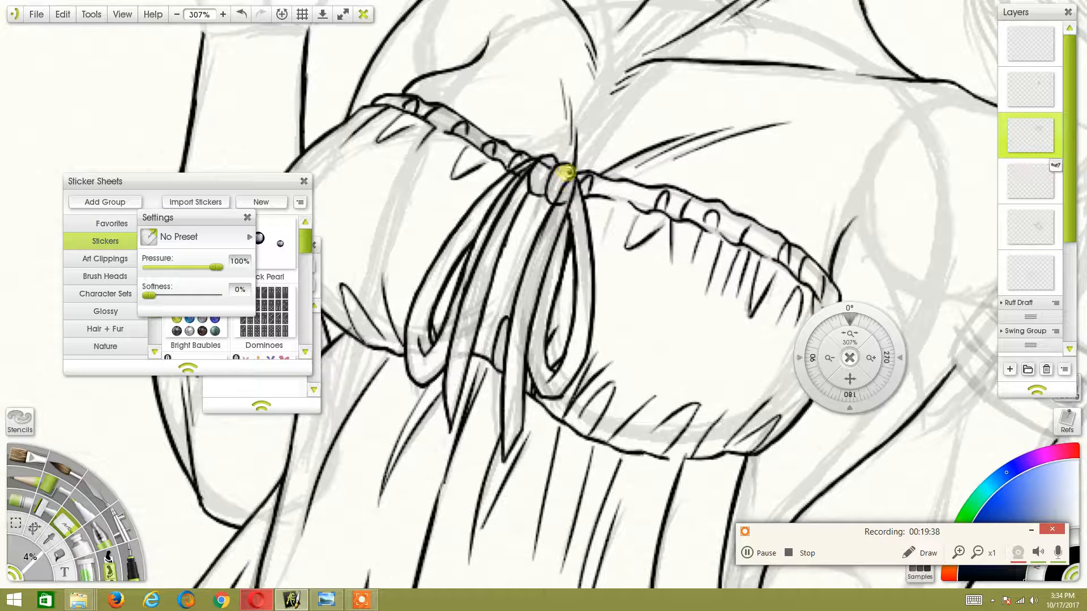
{"action": "mouse_move", "coordinate": [566, 176]}
{"action": "left_mouse_down"}
{"action": "mouse_move", "coordinate": [569, 188]}
{"action": "mouse_move", "coordinate": [539, 164]}
{"action": "mouse_move", "coordinate": [506, 182]}
{"action": "mouse_move", "coordinate": [532, 186]}
{"action": "left_mouse_up"}
{"action": "left_click", "coordinate": [1022, 226]}
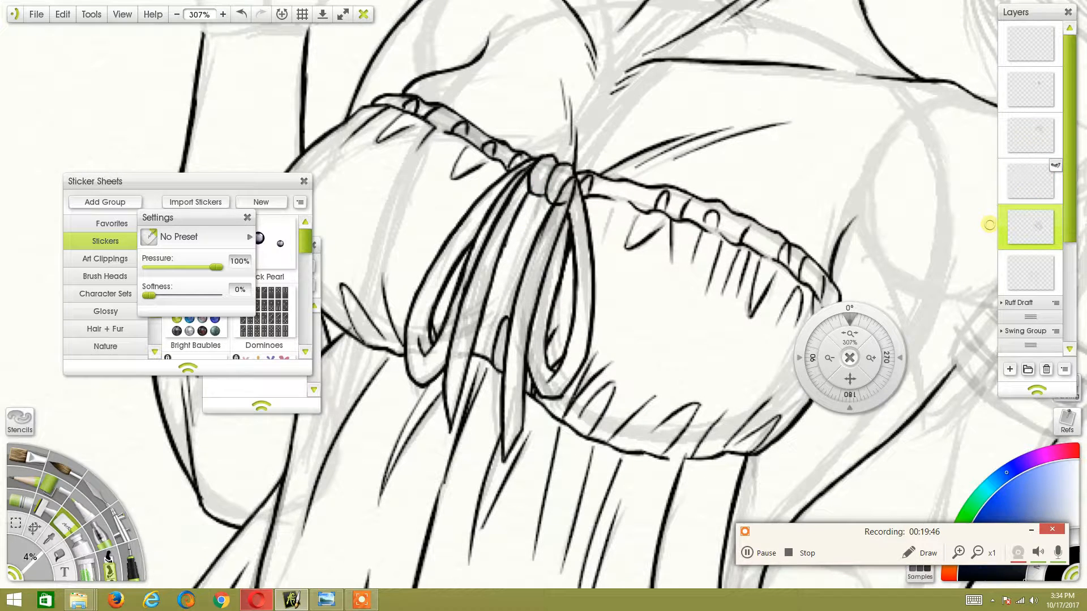
{"action": "left_click", "coordinate": [1033, 136]}
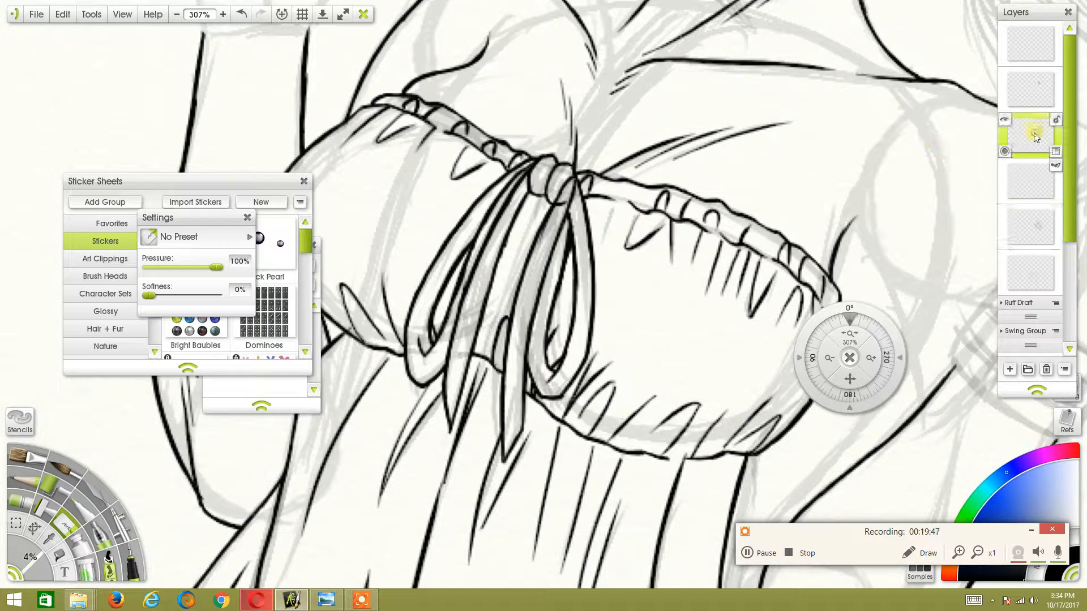
{"action": "left_click", "coordinate": [1025, 85]}
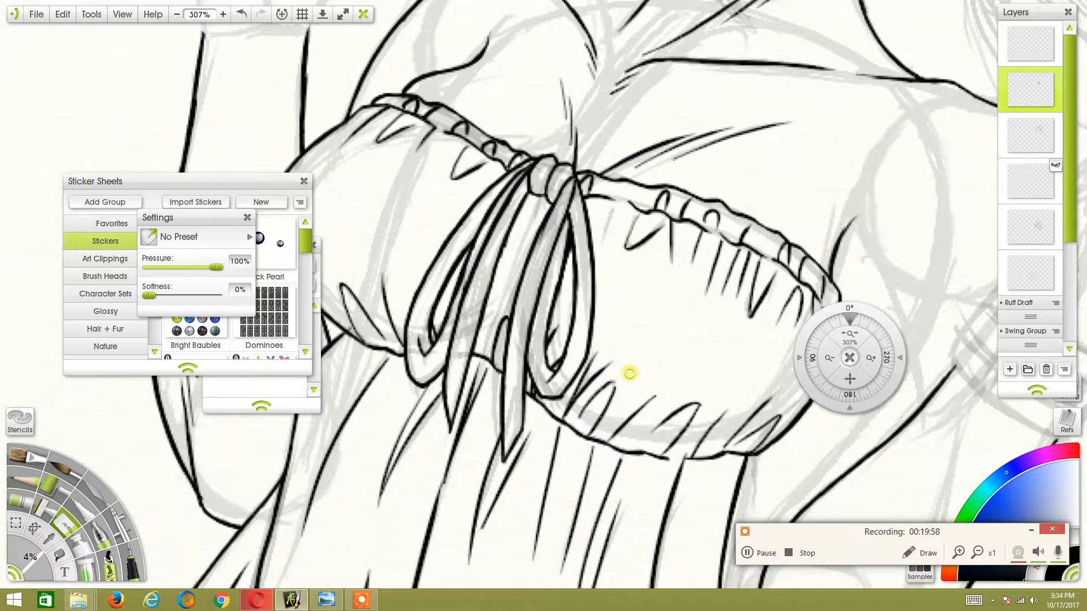
{"action": "scroll", "coordinate": [601, 243], "scroll_direction": "down", "scroll_amount": 3}
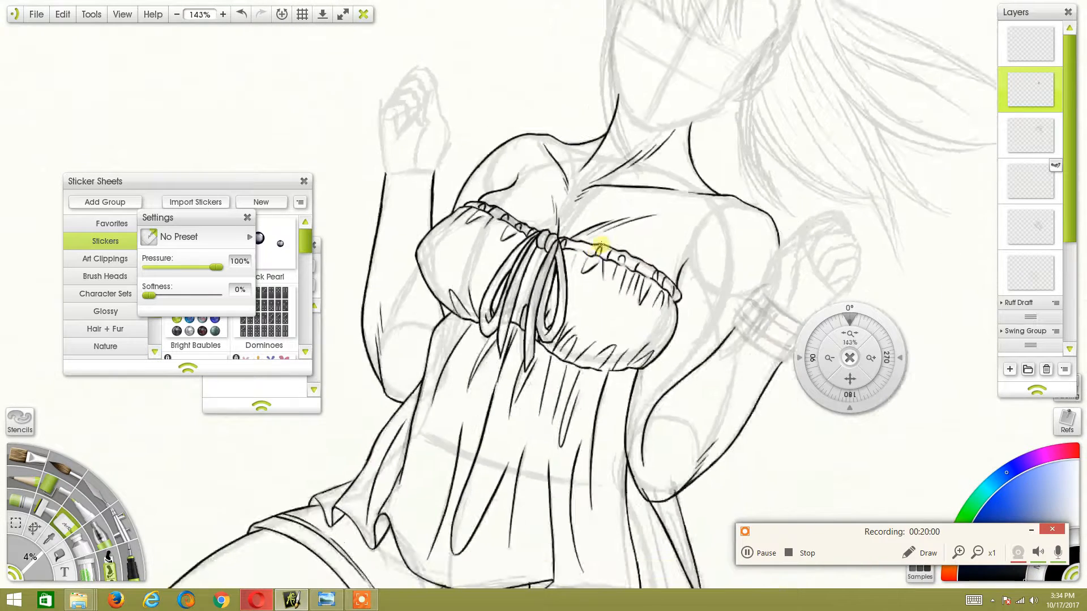
Examine the inked lines against the pencil sketch over the whole figure, from the head down to the shoes.
{"action": "scroll", "coordinate": [601, 244], "scroll_direction": "down", "scroll_amount": 2}
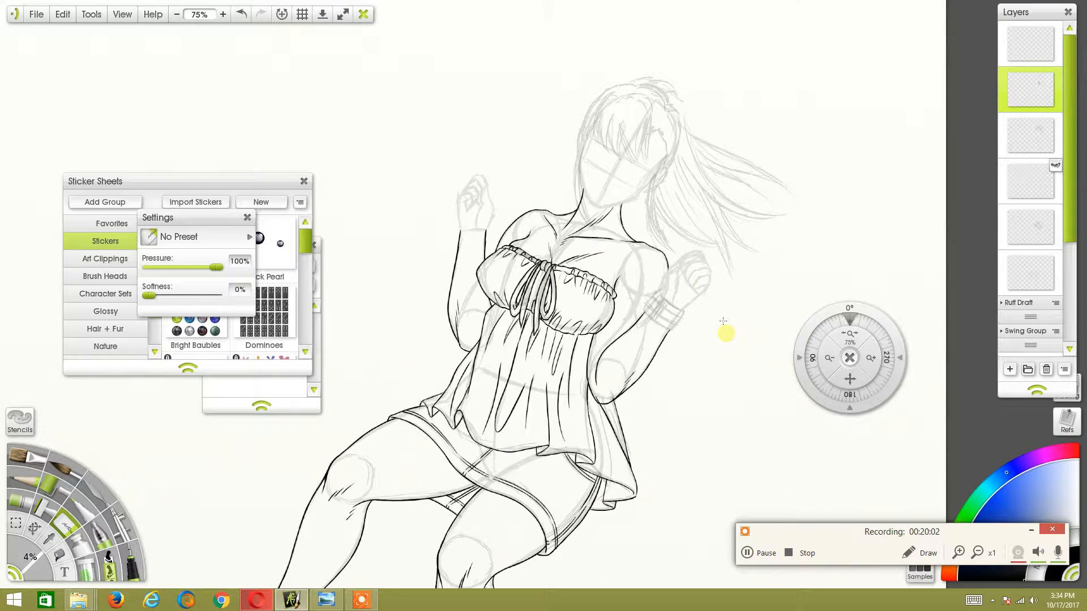
{"action": "left_click_drag", "start_coordinate": [856, 378], "coordinate": [856, 378]}
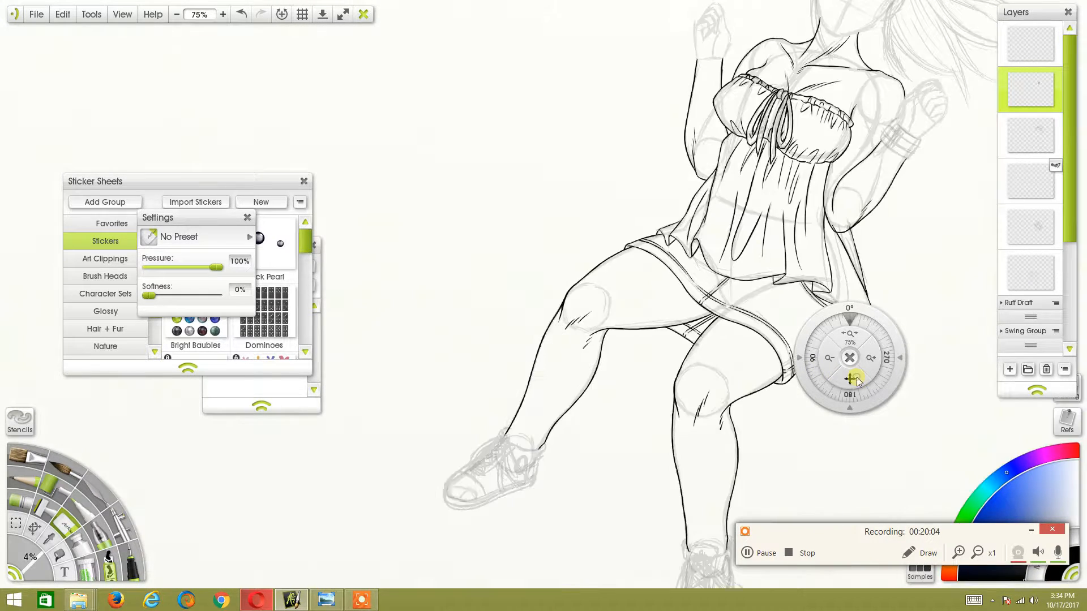
{"action": "scroll", "coordinate": [660, 150], "scroll_direction": "down", "scroll_amount": 2}
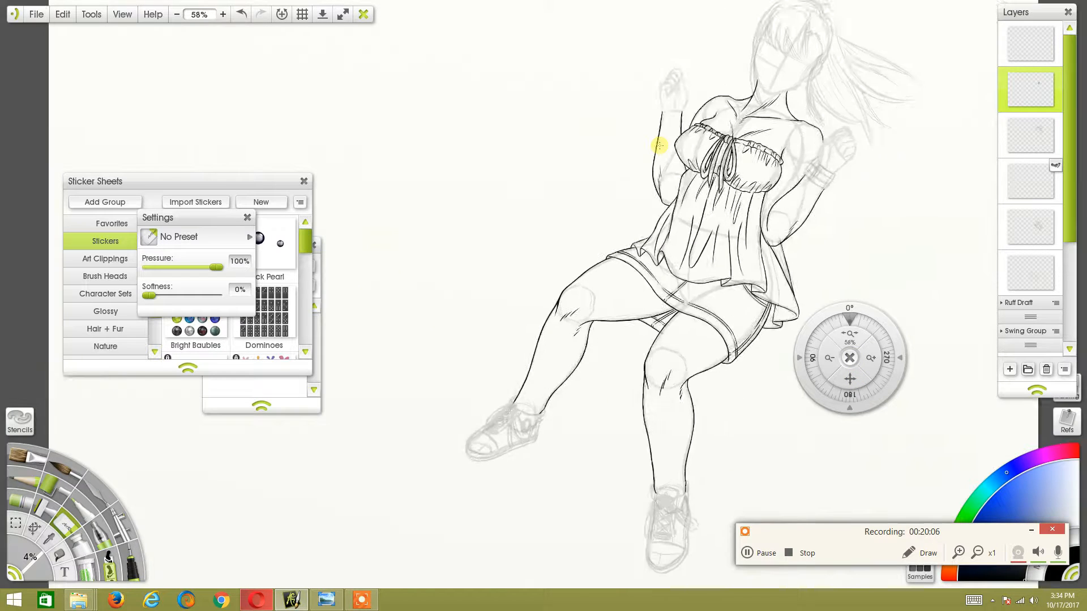
{"action": "left_click_drag", "start_coordinate": [848, 377], "coordinate": [728, 348]}
{"action": "left_click_drag", "start_coordinate": [847, 334], "coordinate": [886, 347]}
{"action": "left_click_drag", "start_coordinate": [849, 377], "coordinate": [999, 335]}
{"action": "left_click_drag", "start_coordinate": [850, 334], "coordinate": [807, 426]}
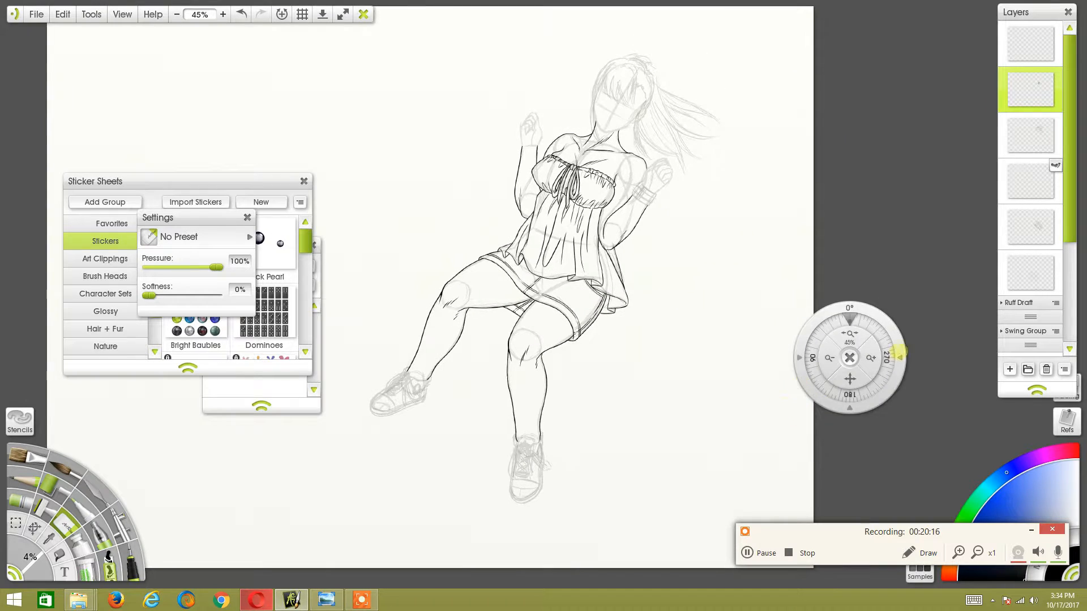
{"action": "left_click_drag", "start_coordinate": [843, 335], "coordinate": [816, 337]}
Hide the Ruff Draft layer group so only the inked line art shows.
{"action": "scroll", "coordinate": [1027, 272], "scroll_direction": "down", "scroll_amount": 3}
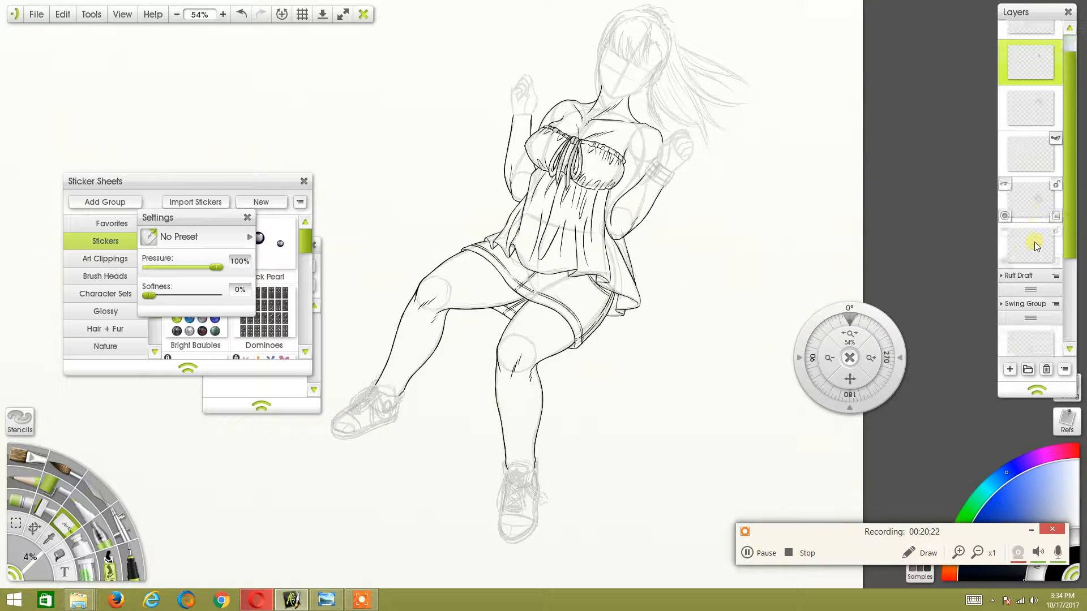
{"action": "left_click", "coordinate": [1056, 207]}
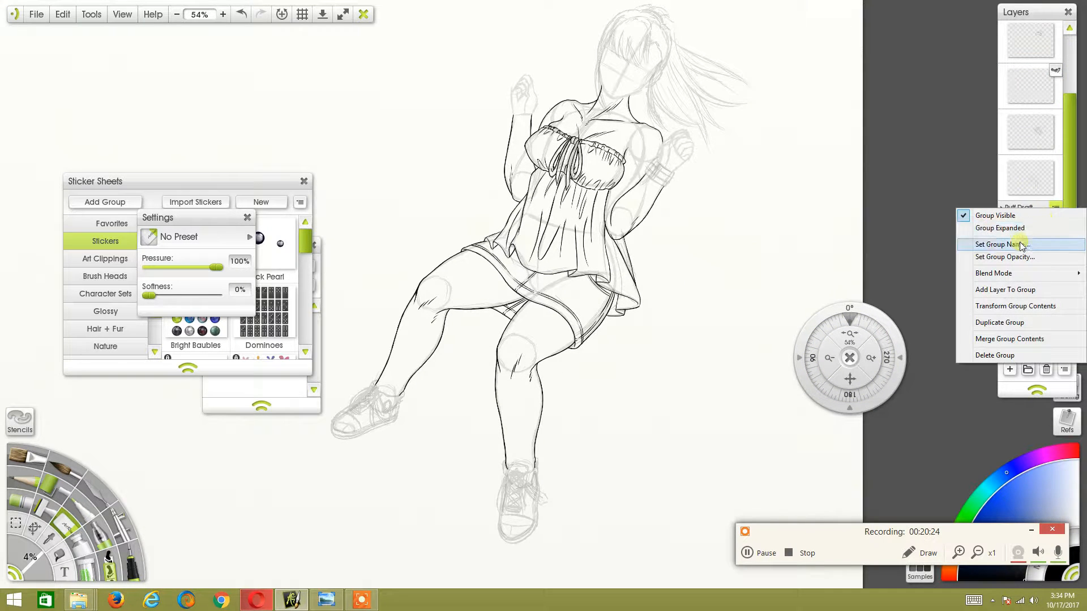
{"action": "left_click", "coordinate": [994, 216]}
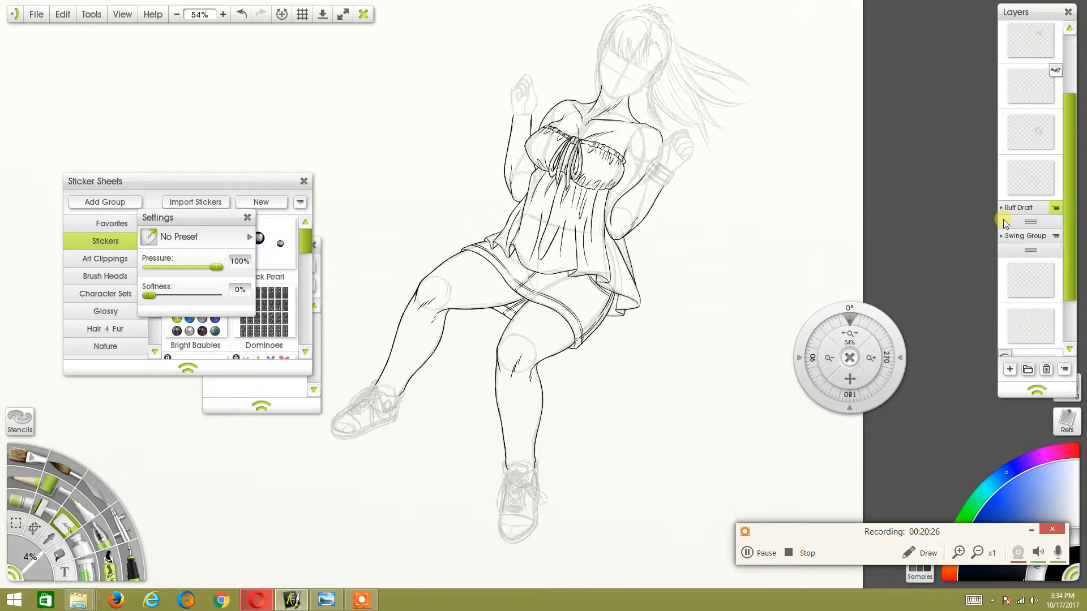
Erase the overshooting line ends where the viewer's-right elbow meets the side and flared back panel of the top, working across the line-art layers.
{"action": "left_click_drag", "start_coordinate": [851, 334], "coordinate": [916, 334]}
{"action": "left_click_drag", "start_coordinate": [850, 378], "coordinate": [687, 571]}
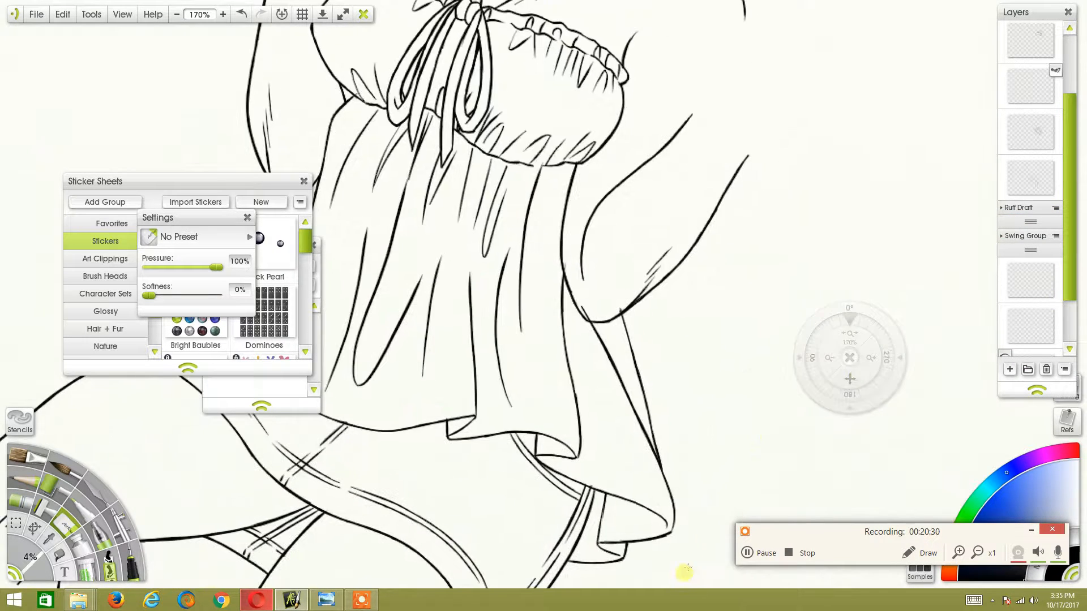
{"action": "mouse_move", "coordinate": [844, 331]}
{"action": "left_mouse_down"}
{"action": "mouse_move", "coordinate": [877, 361]}
{"action": "mouse_move", "coordinate": [799, 430]}
{"action": "left_mouse_up"}
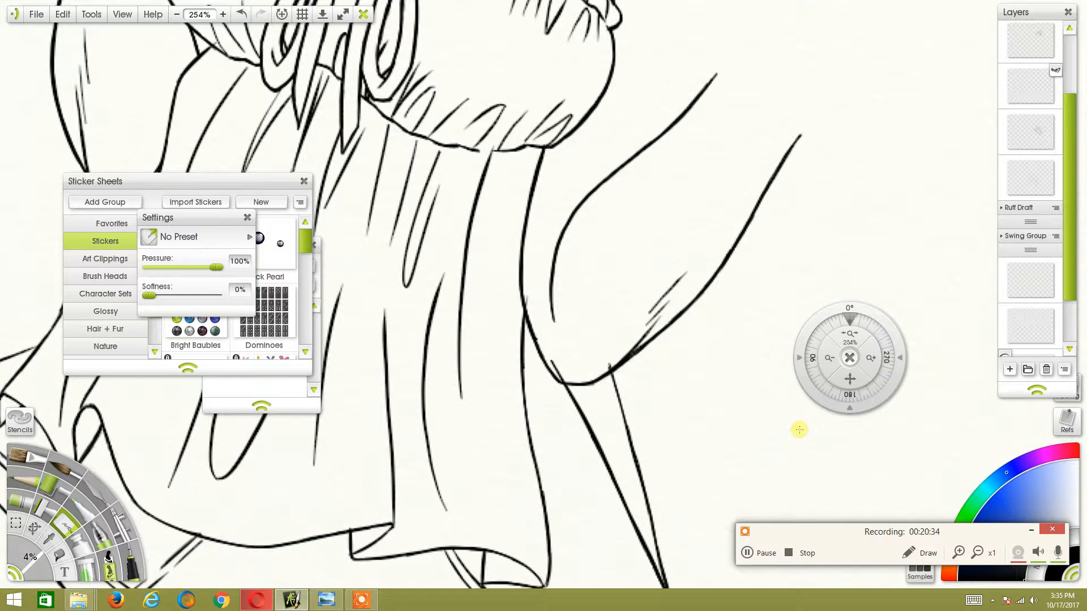
{"action": "left_click_drag", "start_coordinate": [1067, 121], "coordinate": [1074, 62]}
{"action": "left_click", "coordinate": [1005, 150]}
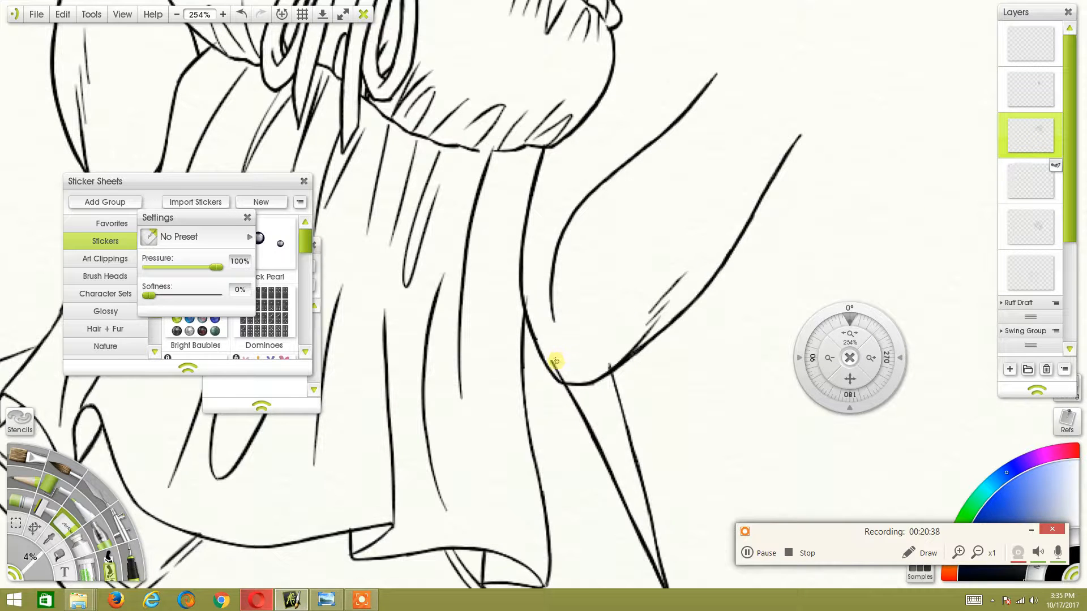
{"action": "left_click", "coordinate": [1029, 228]}
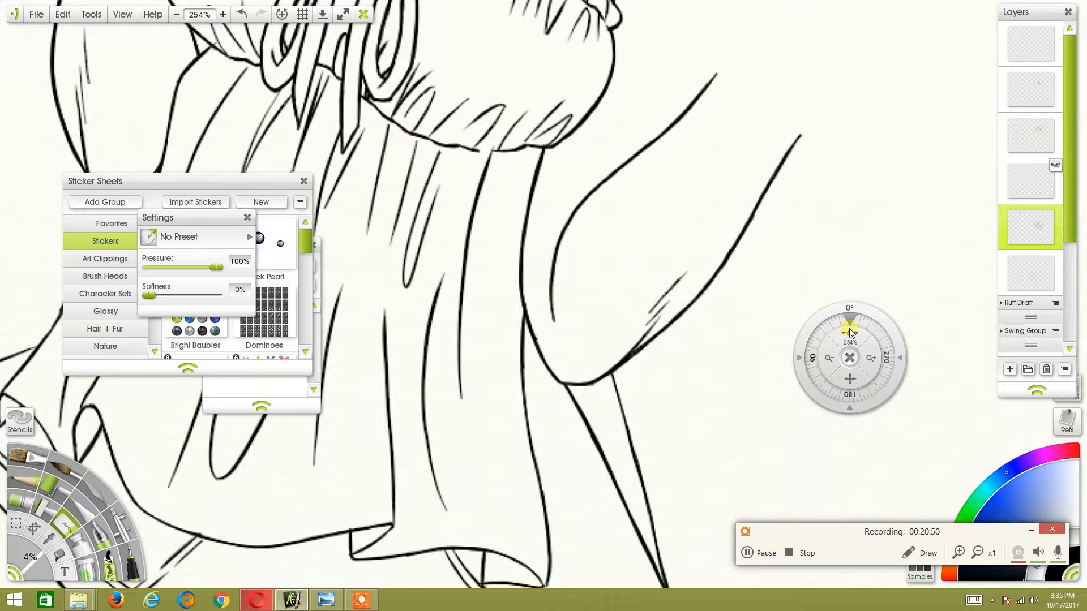
Erase the overlapping fold-line ends along the gathered hem beneath the bust.
{"action": "left_click_drag", "start_coordinate": [852, 380], "coordinate": [660, 279]}
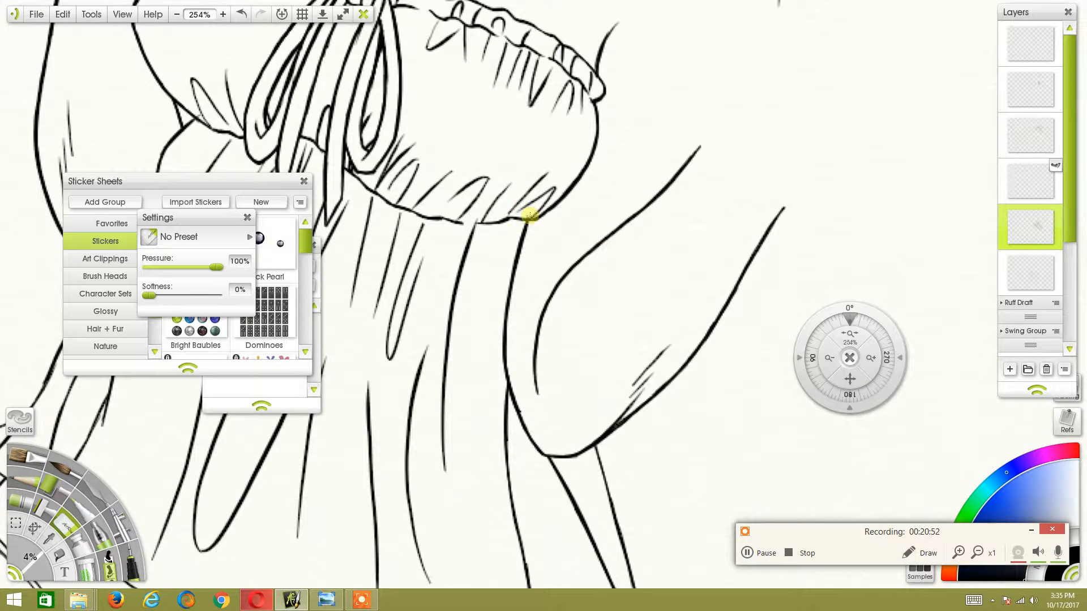
{"action": "left_click_drag", "start_coordinate": [831, 337], "coordinate": [887, 281]}
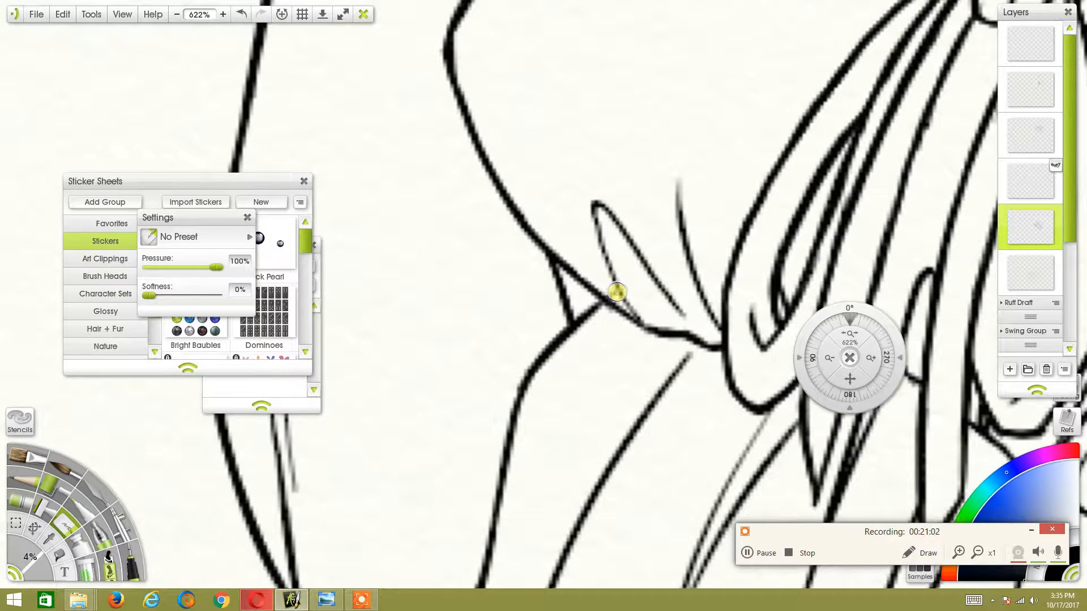
{"action": "left_click_drag", "start_coordinate": [850, 335], "coordinate": [663, 372]}
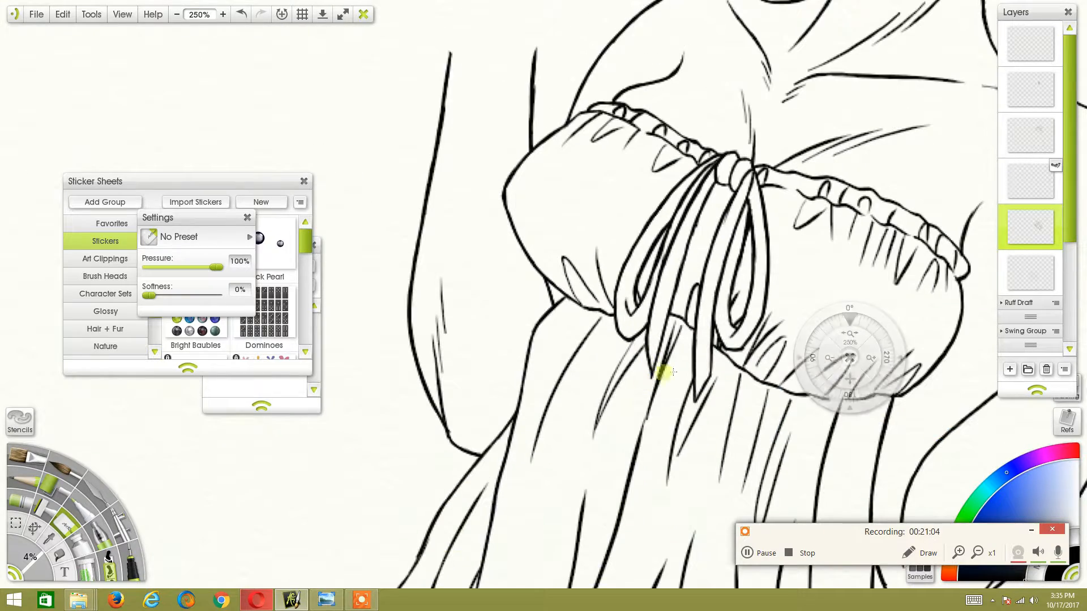
{"action": "left_click_drag", "start_coordinate": [847, 381], "coordinate": [521, 243]}
{"action": "left_click_drag", "start_coordinate": [851, 333], "coordinate": [847, 274]}
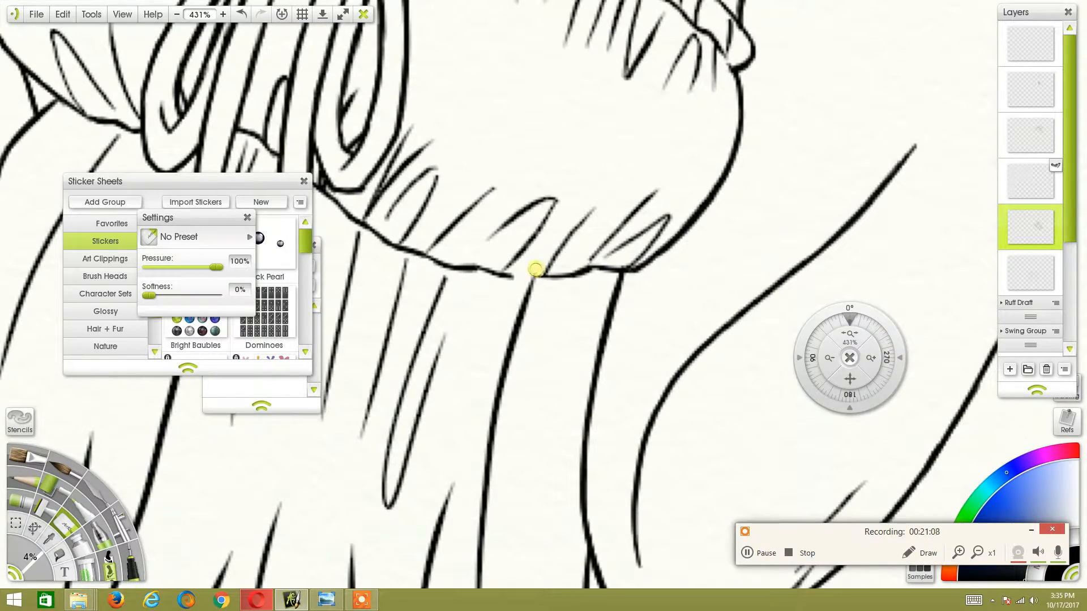
Make the third layer in the stack active and reduce the eraser size to 1%.
{"action": "left_click_drag", "start_coordinate": [849, 378], "coordinate": [820, 419]}
{"action": "left_click", "coordinate": [1034, 178]}
{"action": "left_click", "coordinate": [1037, 136]}
{"action": "key", "text": "bracketleft"}
{"action": "key", "text": "bracketleft"}
{"action": "key", "text": "bracketleft"}
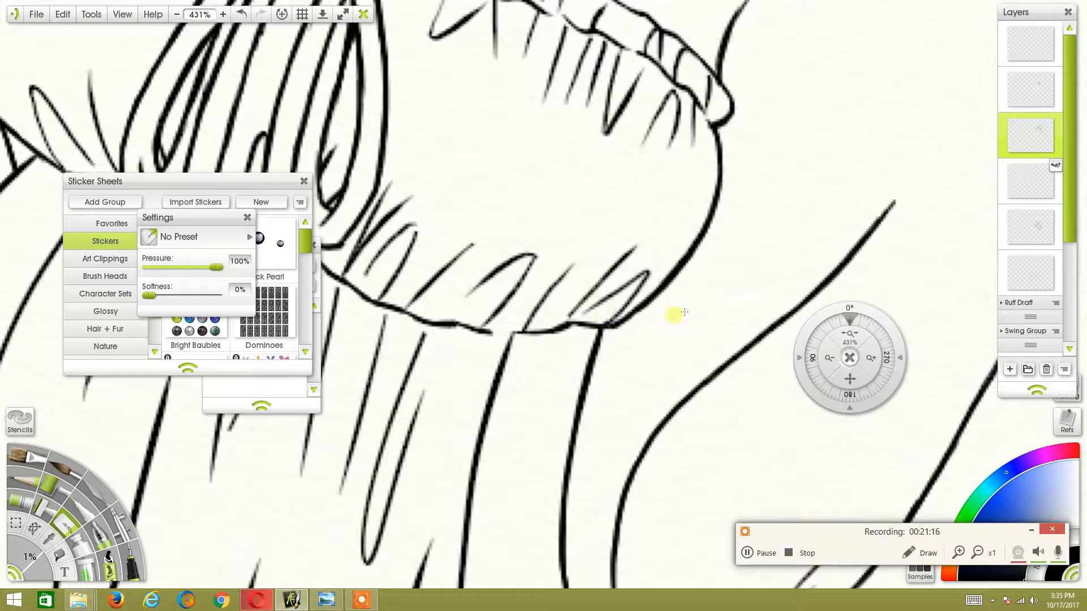
Examine the cleaned line art of the top, shorts, arms and legs with the sketch hidden.
{"action": "left_click", "coordinate": [850, 355]}
{"action": "left_click_drag", "start_coordinate": [686, 387], "coordinate": [662, 398]}
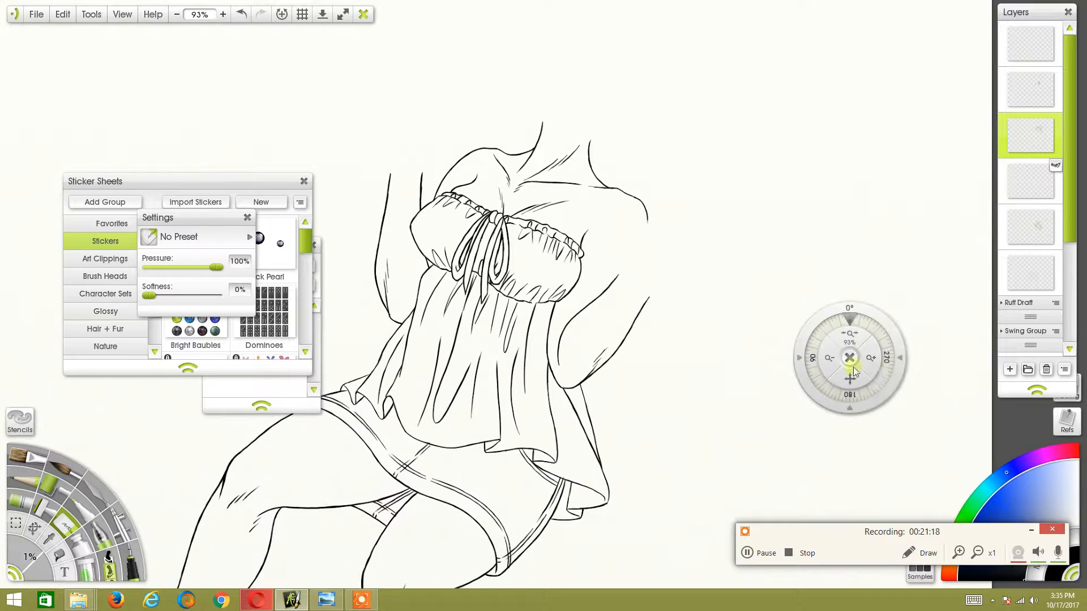
{"action": "left_click_drag", "start_coordinate": [849, 334], "coordinate": [940, 330]}
{"action": "left_click_drag", "start_coordinate": [851, 380], "coordinate": [778, 227]}
{"action": "left_click_drag", "start_coordinate": [849, 335], "coordinate": [916, 326]}
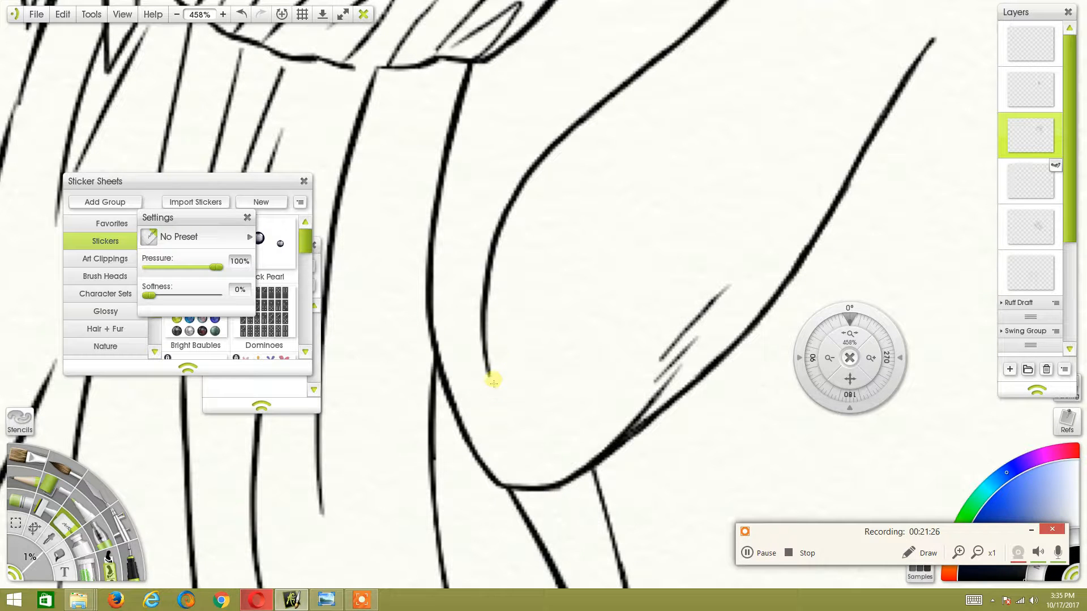
{"action": "mouse_move", "coordinate": [854, 339]}
{"action": "left_mouse_down"}
{"action": "mouse_move", "coordinate": [640, 414]}
{"action": "mouse_move", "coordinate": [852, 334]}
{"action": "mouse_move", "coordinate": [911, 336]}
{"action": "left_mouse_up"}
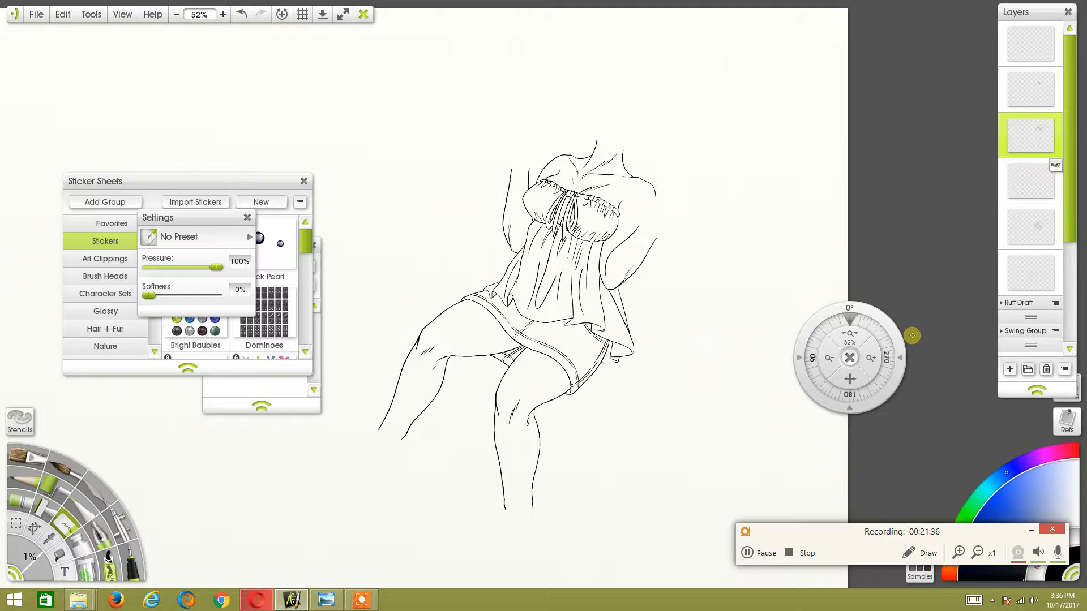
{"action": "mouse_move", "coordinate": [853, 337]}
{"action": "left_mouse_down"}
{"action": "mouse_move", "coordinate": [917, 311]}
{"action": "mouse_move", "coordinate": [840, 346]}
{"action": "left_mouse_up"}
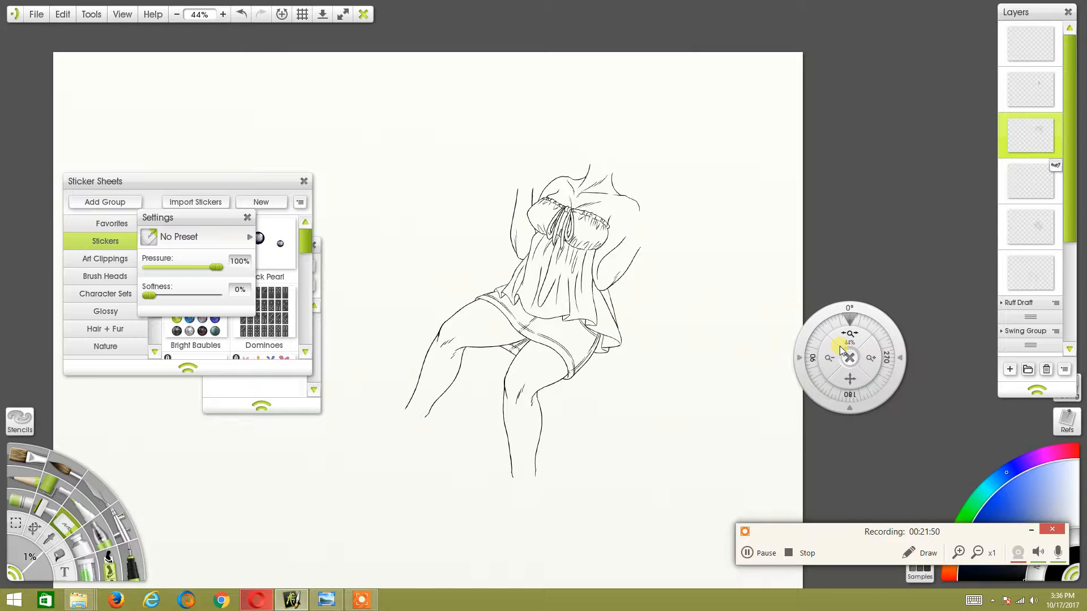
{"action": "left_click_drag", "start_coordinate": [840, 345], "coordinate": [900, 311]}
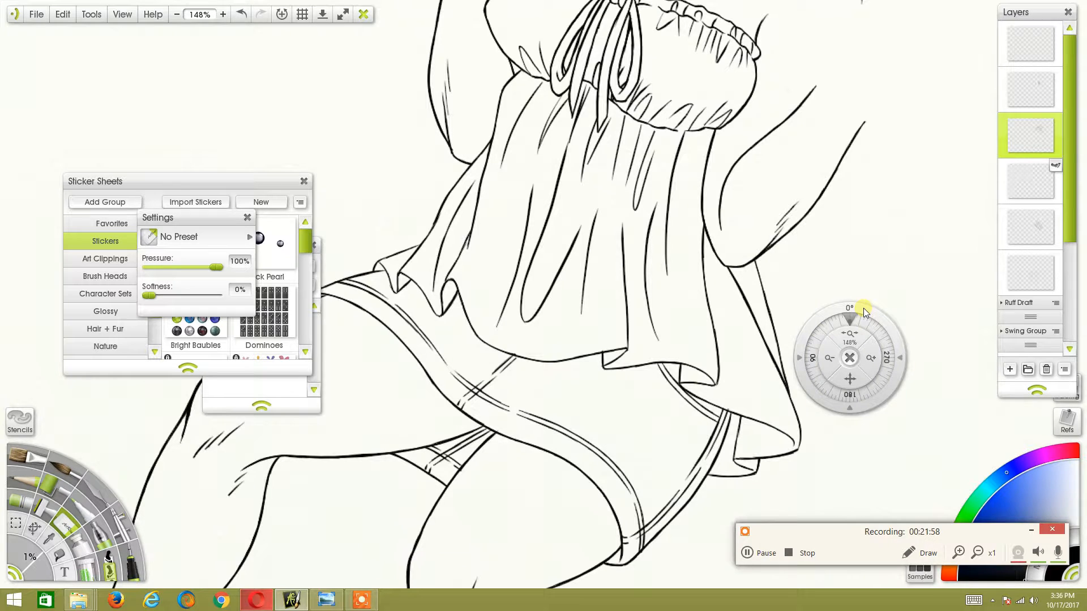
{"action": "mouse_move", "coordinate": [854, 339]}
{"action": "left_mouse_down"}
{"action": "mouse_move", "coordinate": [791, 364]}
{"action": "mouse_move", "coordinate": [830, 363]}
{"action": "mouse_move", "coordinate": [851, 310]}
{"action": "mouse_move", "coordinate": [813, 354]}
{"action": "mouse_move", "coordinate": [871, 317]}
{"action": "mouse_move", "coordinate": [813, 342]}
{"action": "mouse_move", "coordinate": [875, 322]}
{"action": "mouse_move", "coordinate": [854, 336]}
{"action": "left_mouse_up"}
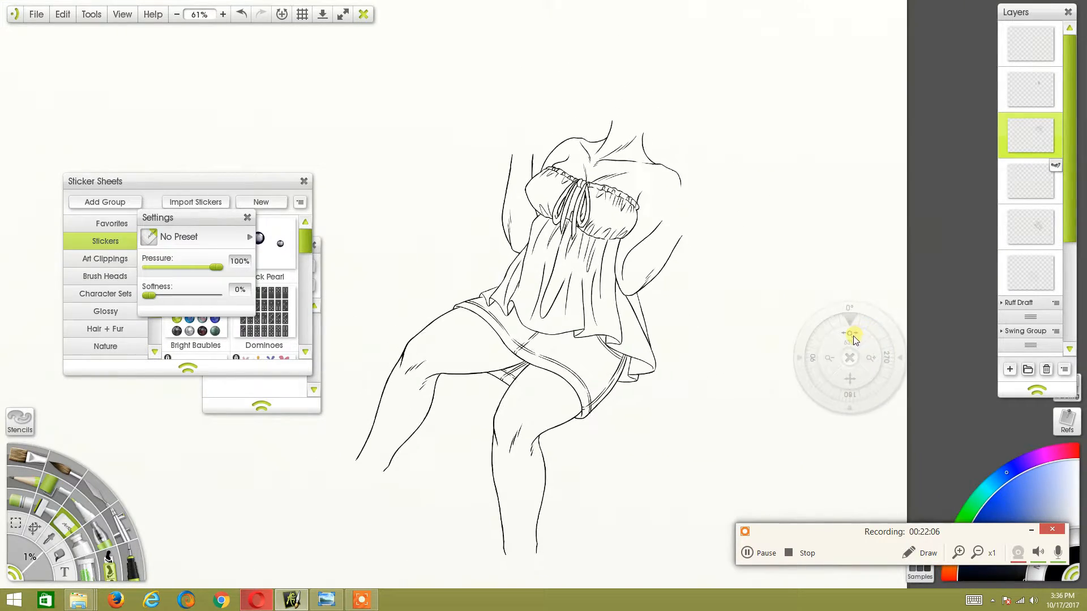
{"action": "mouse_move", "coordinate": [848, 317]}
{"action": "left_mouse_down"}
{"action": "mouse_move", "coordinate": [888, 326]}
{"action": "mouse_move", "coordinate": [847, 393]}
{"action": "mouse_move", "coordinate": [851, 380]}
{"action": "mouse_move", "coordinate": [803, 403]}
{"action": "mouse_move", "coordinate": [854, 333]}
{"action": "mouse_move", "coordinate": [887, 329]}
{"action": "mouse_move", "coordinate": [796, 361]}
{"action": "mouse_move", "coordinate": [866, 252]}
{"action": "mouse_move", "coordinate": [849, 334]}
{"action": "left_mouse_up"}
{"action": "left_click_drag", "start_coordinate": [848, 338], "coordinate": [847, 351]}
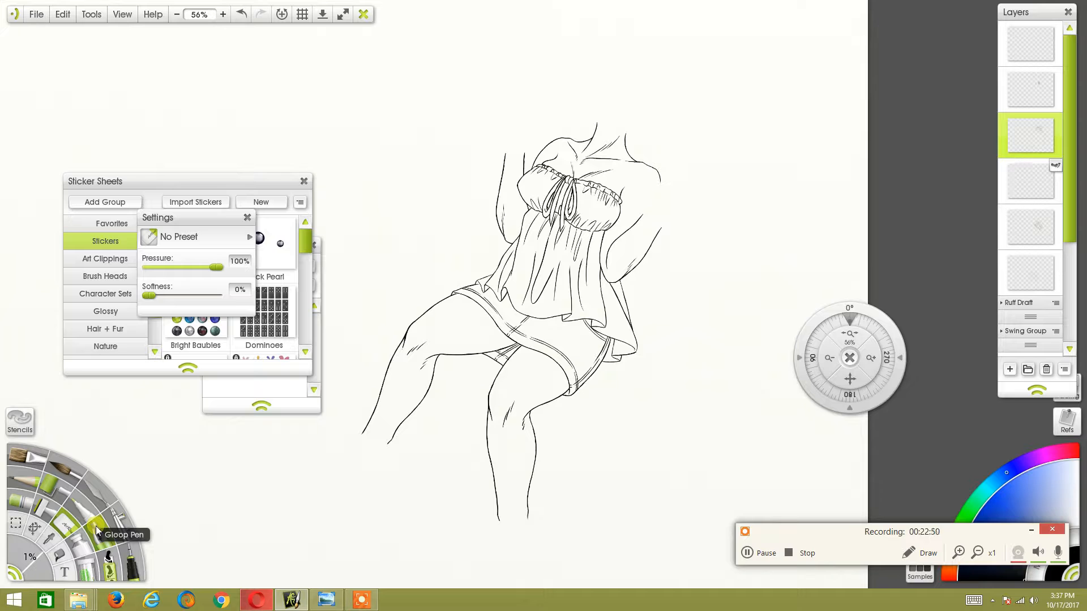
Switch from the eraser to the Ink Pen.
{"action": "left_click", "coordinate": [93, 487]}
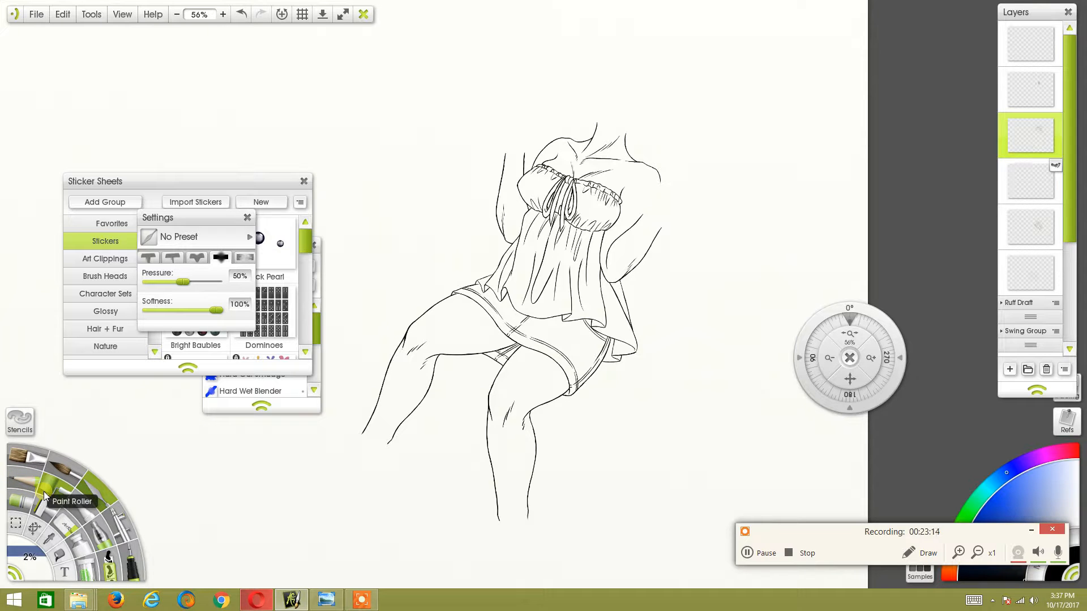
{"action": "left_click", "coordinate": [126, 546]}
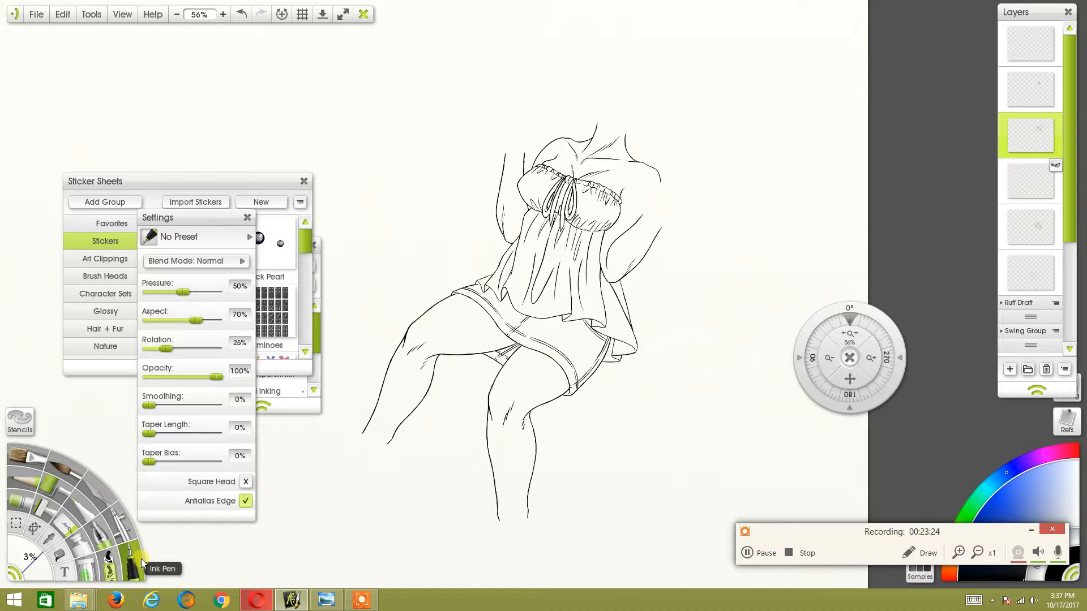
{"action": "left_click", "coordinate": [121, 520]}
{"action": "left_click", "coordinate": [130, 556]}
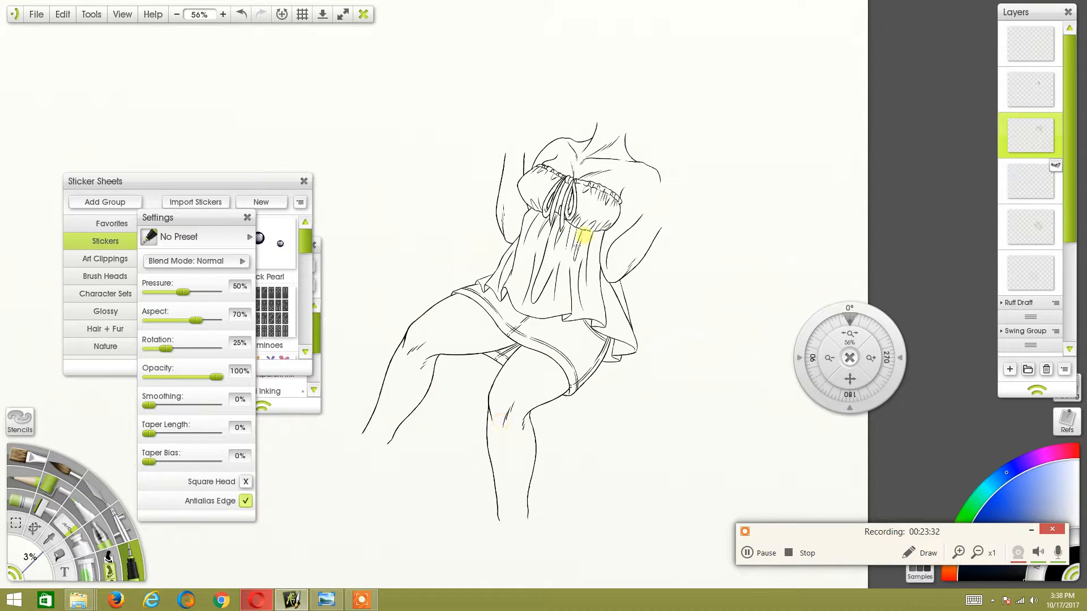
{"action": "left_click", "coordinate": [64, 529]}
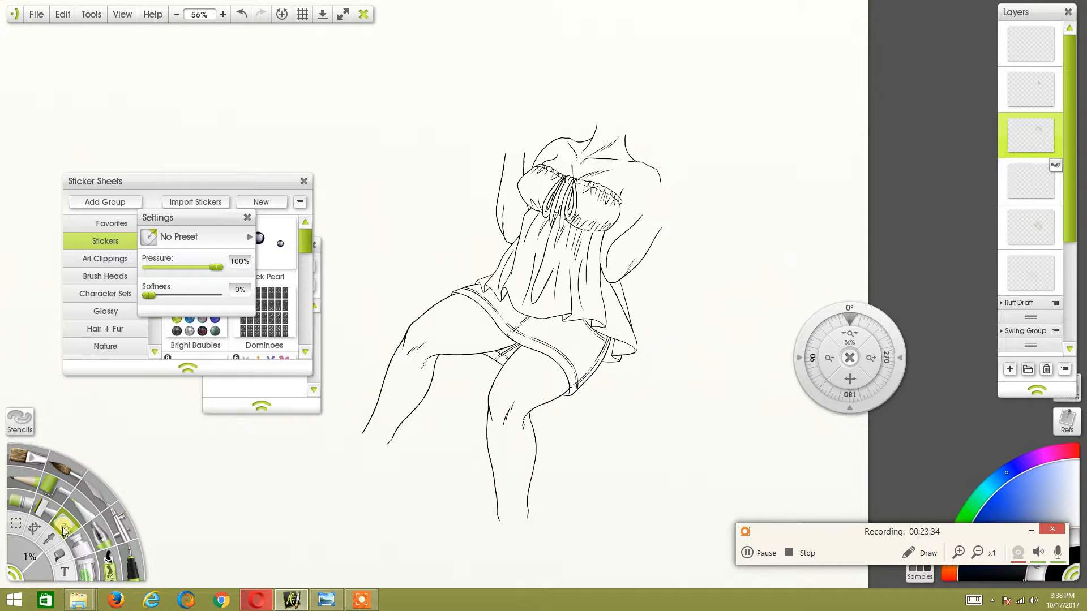
{"action": "left_click", "coordinate": [135, 563]}
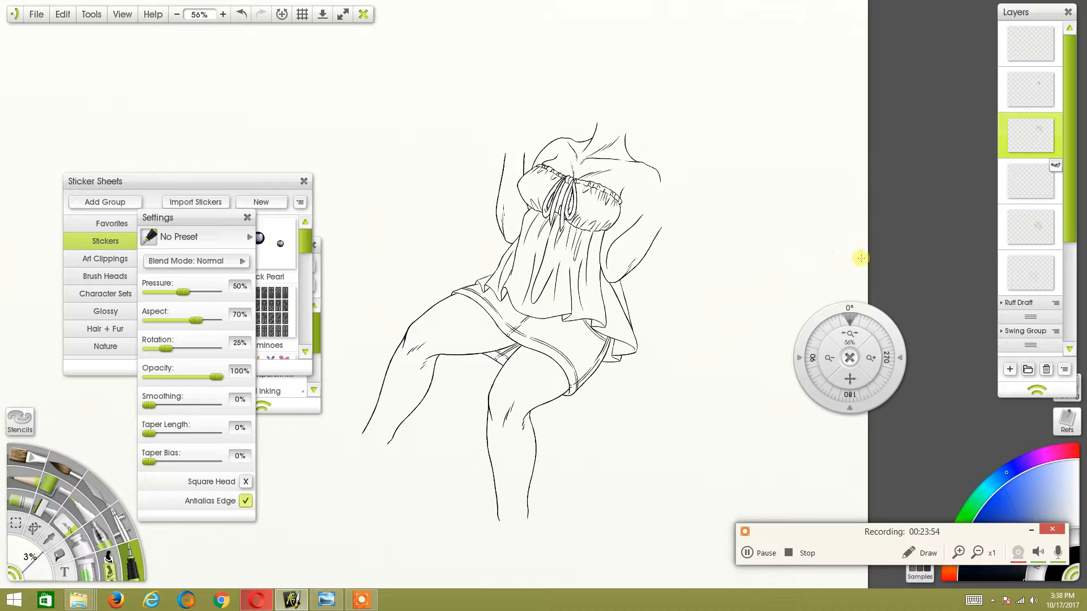
Make the Ruff Draft layer group visible again beneath the line art of the whole figure.
{"action": "mouse_move", "coordinate": [849, 349]}
{"action": "left_mouse_down"}
{"action": "mouse_move", "coordinate": [902, 335]}
{"action": "mouse_move", "coordinate": [796, 342]}
{"action": "left_mouse_up"}
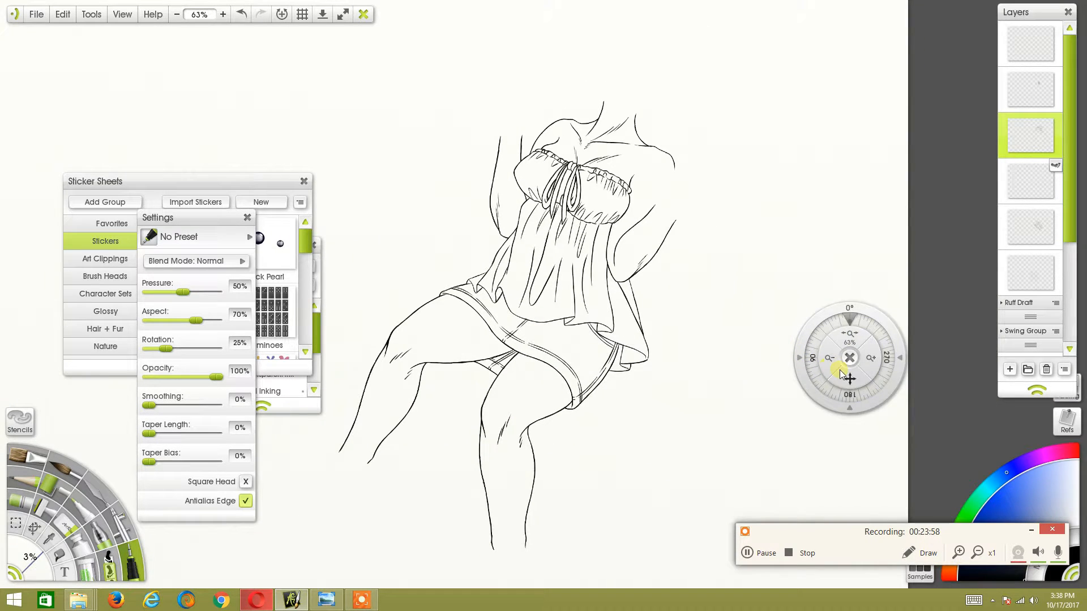
{"action": "left_click_drag", "start_coordinate": [841, 372], "coordinate": [1013, 330]}
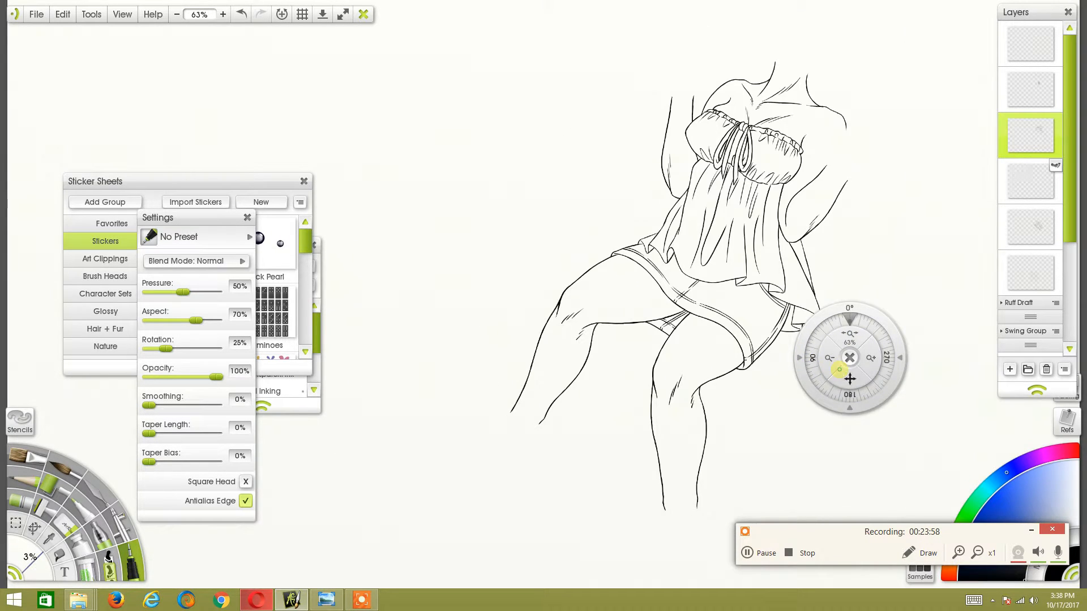
{"action": "left_click", "coordinate": [1055, 303]}
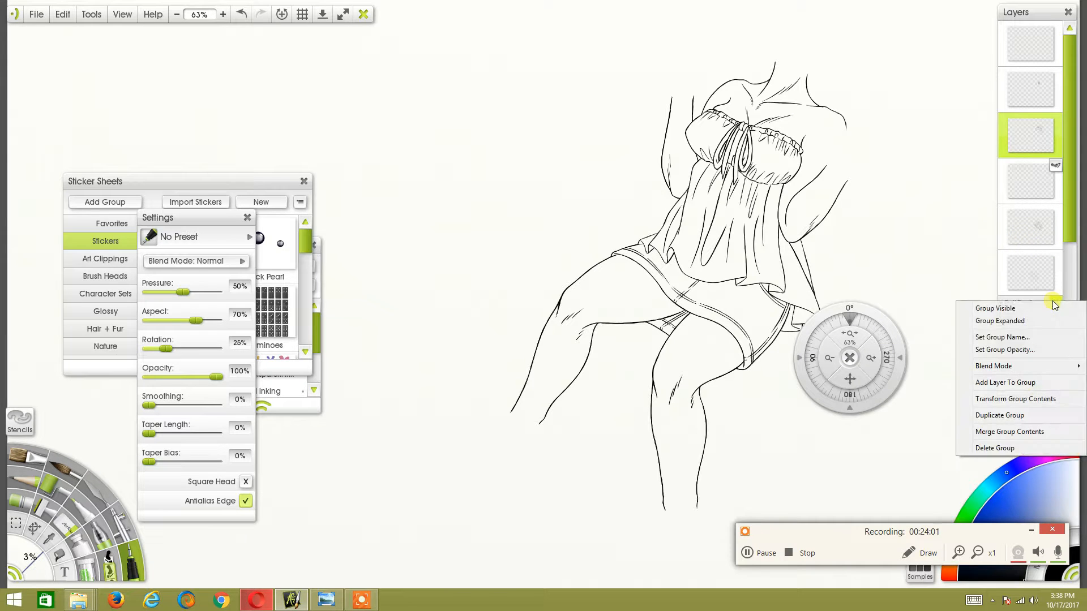
{"action": "left_click", "coordinate": [993, 312]}
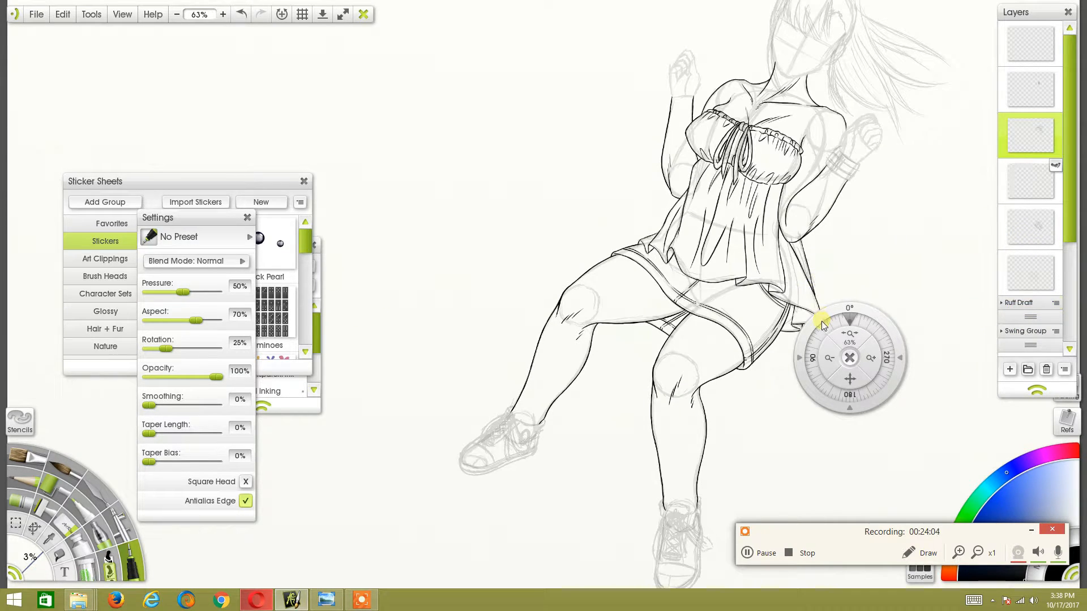
{"action": "left_click", "coordinate": [843, 334]}
{"action": "left_click_drag", "start_coordinate": [844, 358], "coordinate": [747, 322]}
{"action": "left_click_drag", "start_coordinate": [844, 376], "coordinate": [809, 389]}
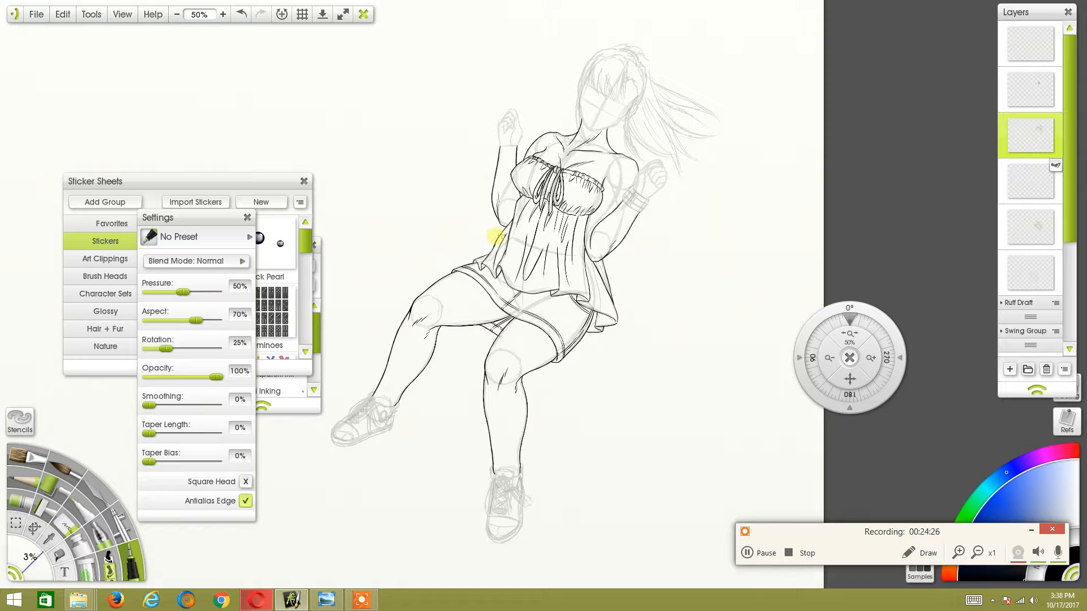
{"action": "left_click", "coordinate": [807, 553]}
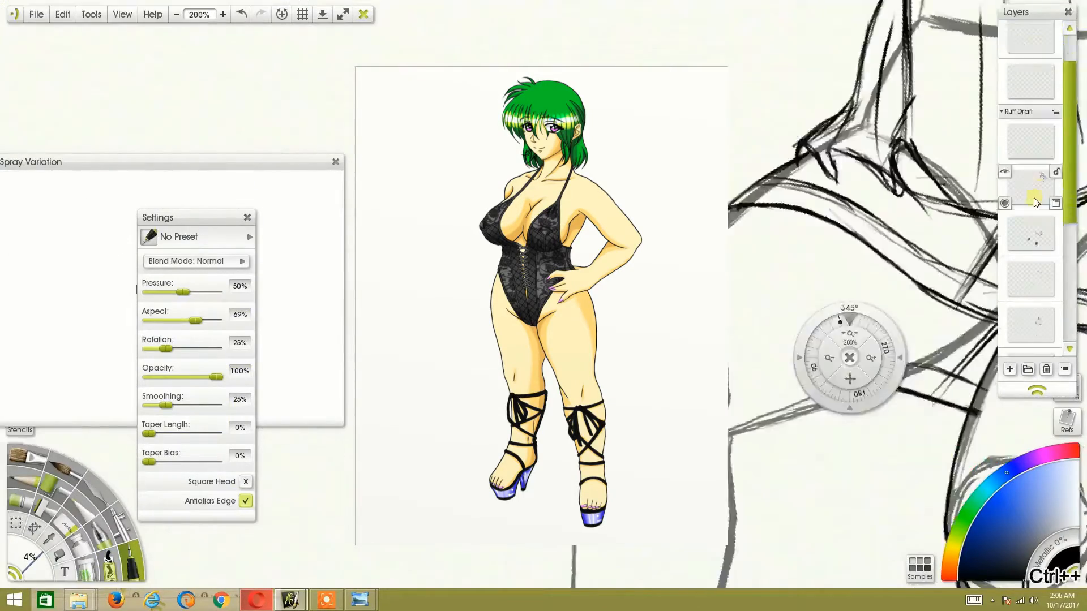
{"action": "key", "text": "ctrl+z"}
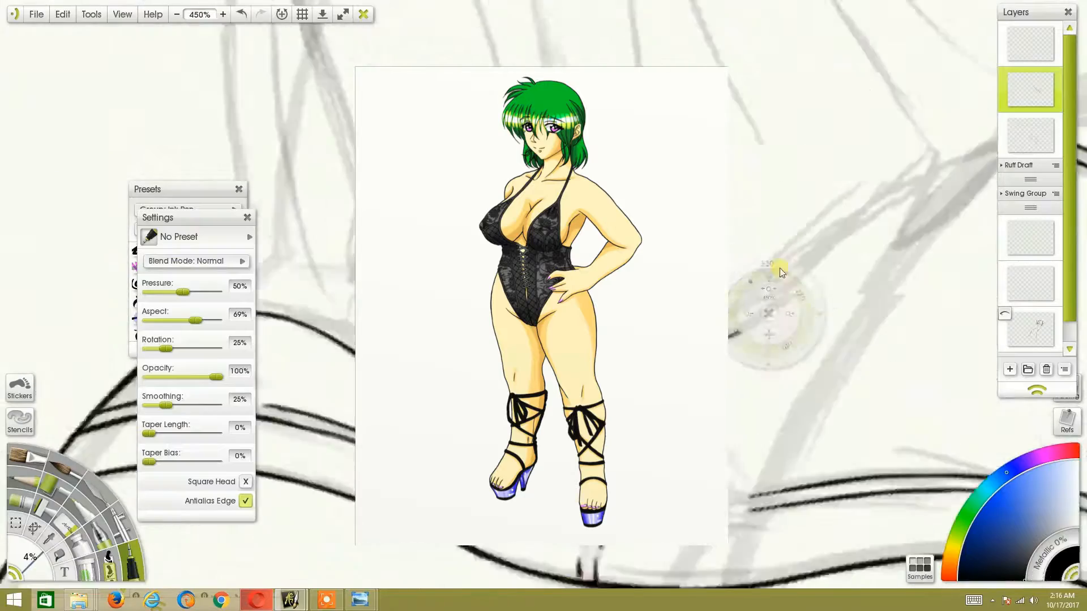
Undo the most recent strokes while refining the black line art of the figure and her outfit over the sketch.
{"action": "key", "text": "ctrl+z"}
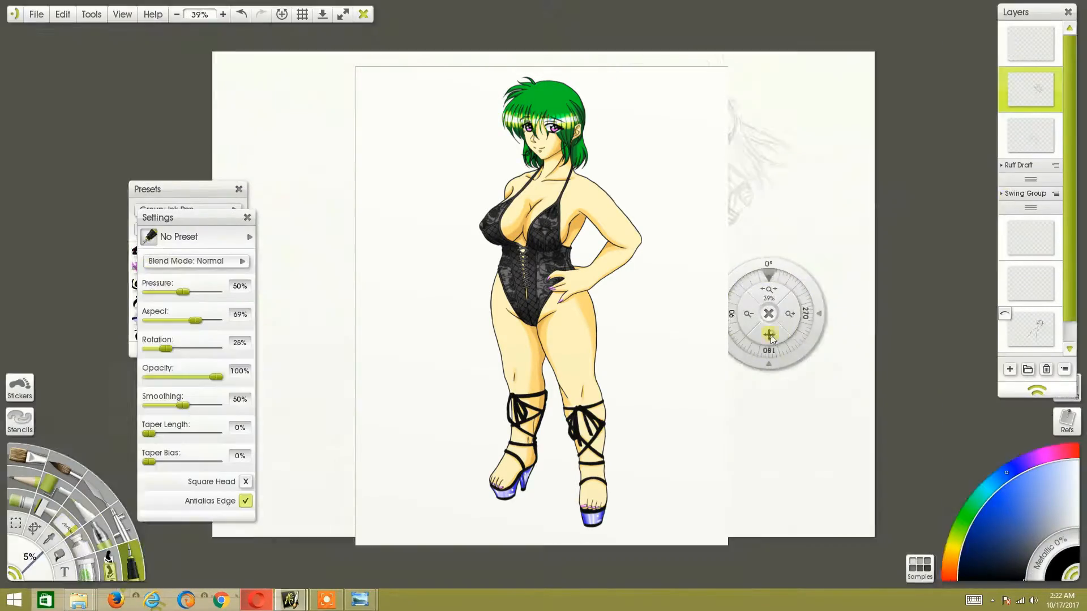
{"action": "key", "text": "ctrl+z"}
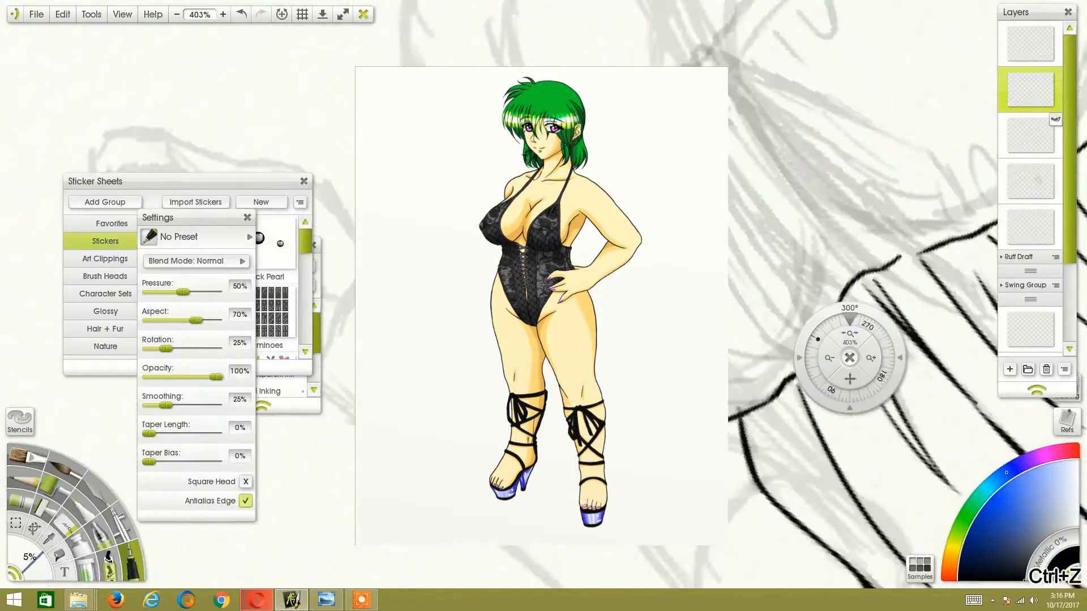
{"action": "key", "text": "ctrl+z"}
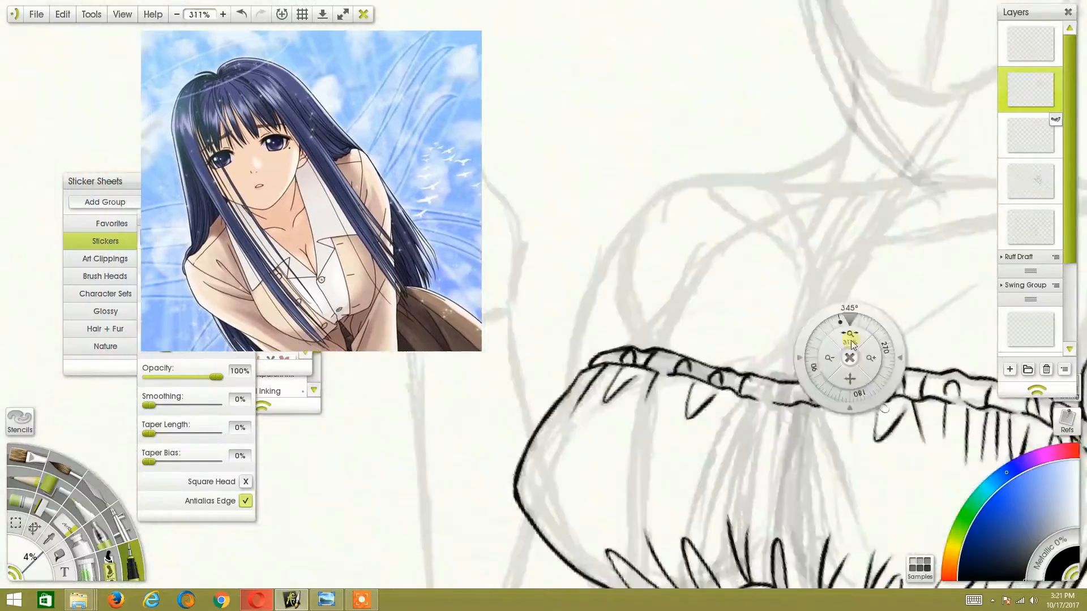
{"action": "key", "text": "ctrl+z"}
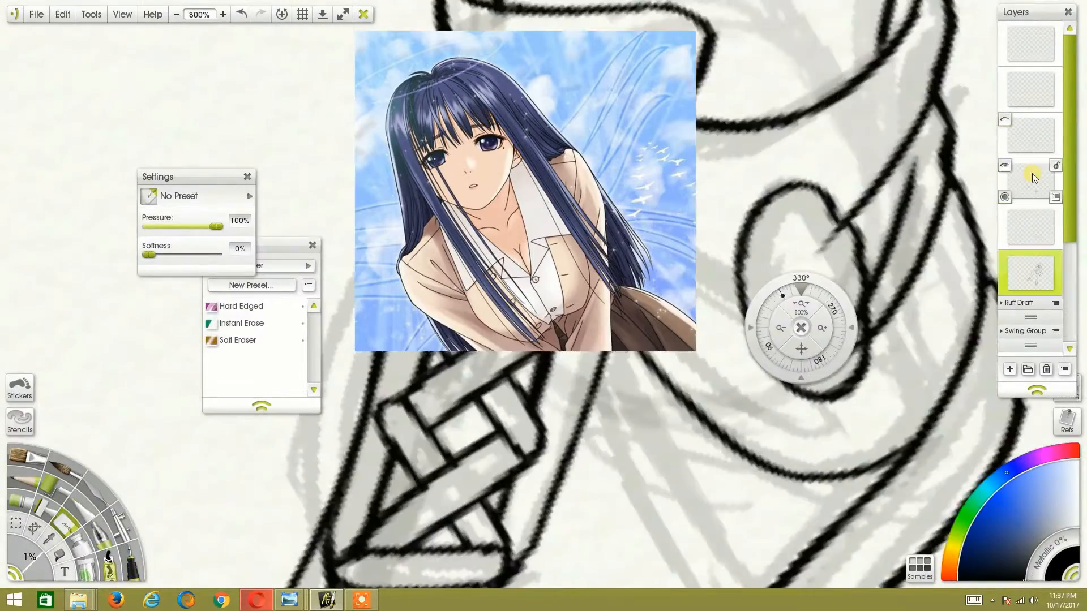
{"action": "key", "text": "ctrl+z"}
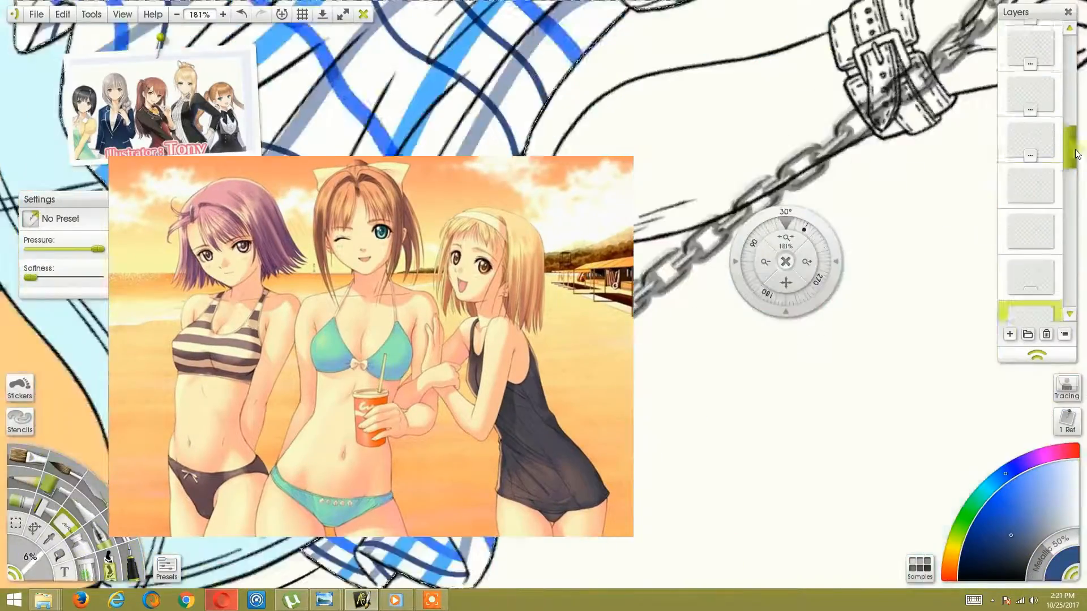
{"action": "left_click", "coordinate": [432, 601]}
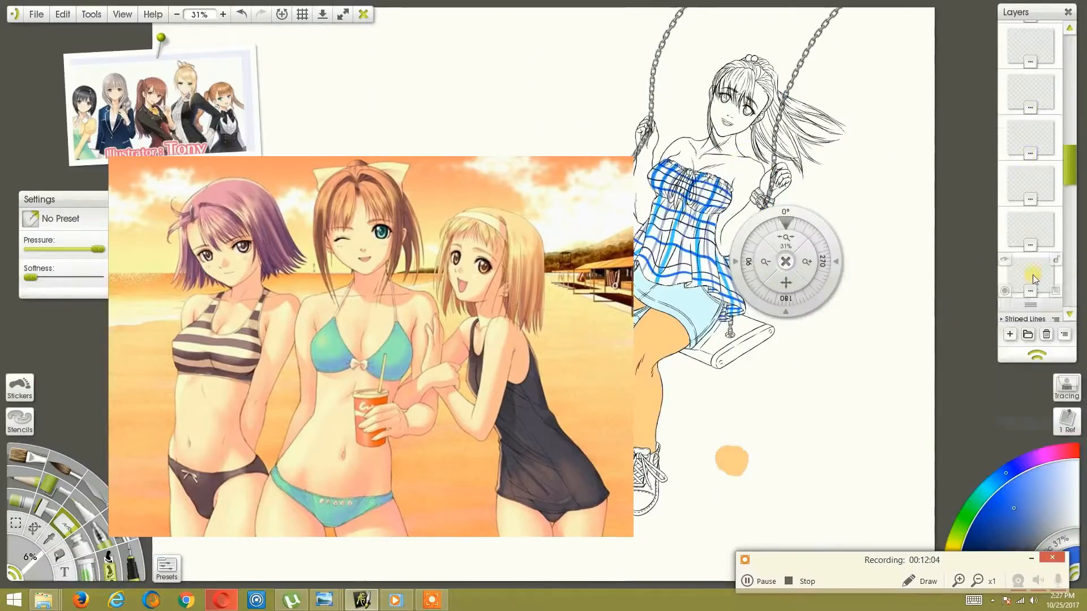